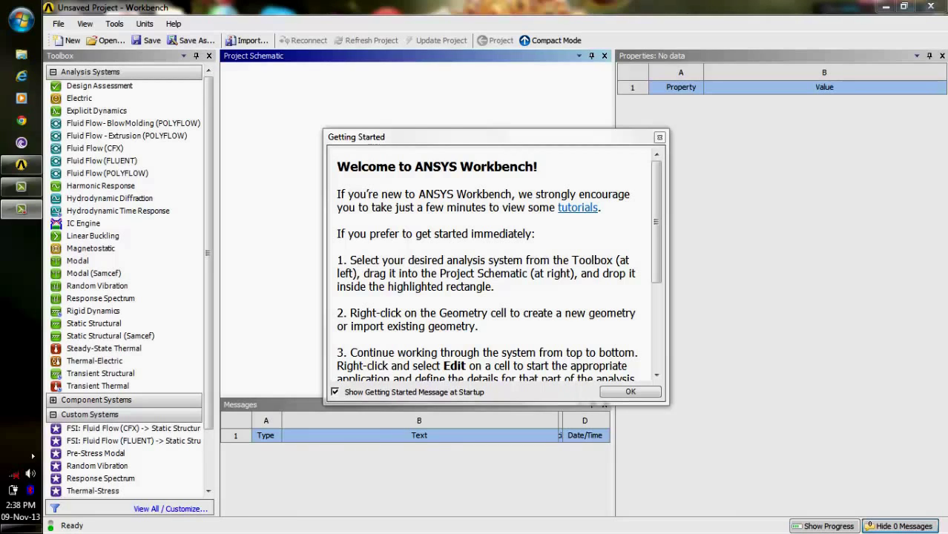
Dismiss the Getting Started message and add a Fluid Flow (FLUENT) analysis system to the project schematic, keeping its default name.
{"action": "left_click", "coordinate": [631, 392]}
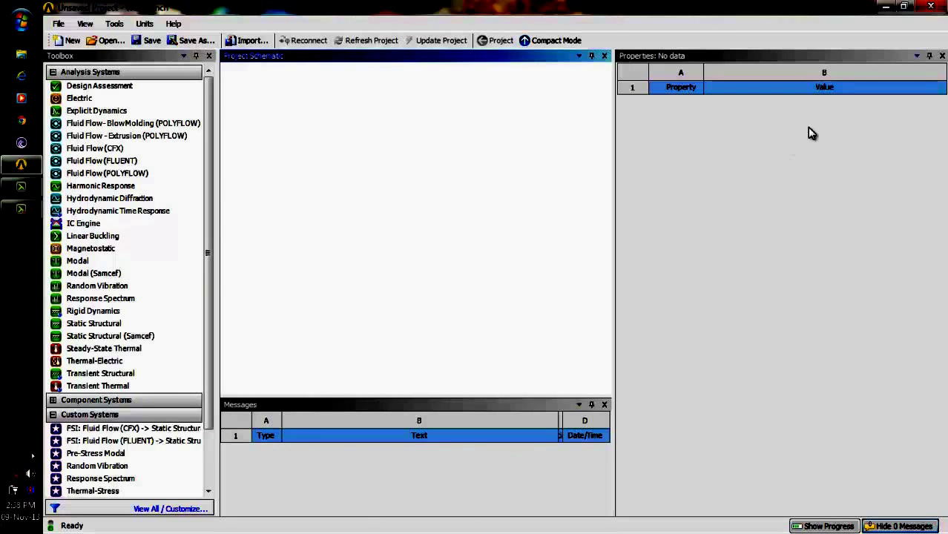
{"action": "right_click", "coordinate": [287, 114]}
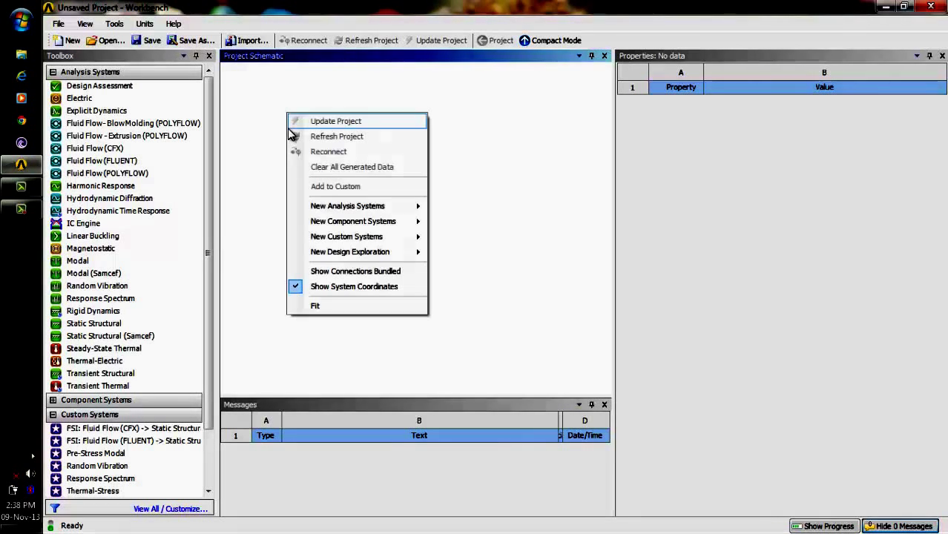
{"action": "mouse_move", "coordinate": [386, 207]}
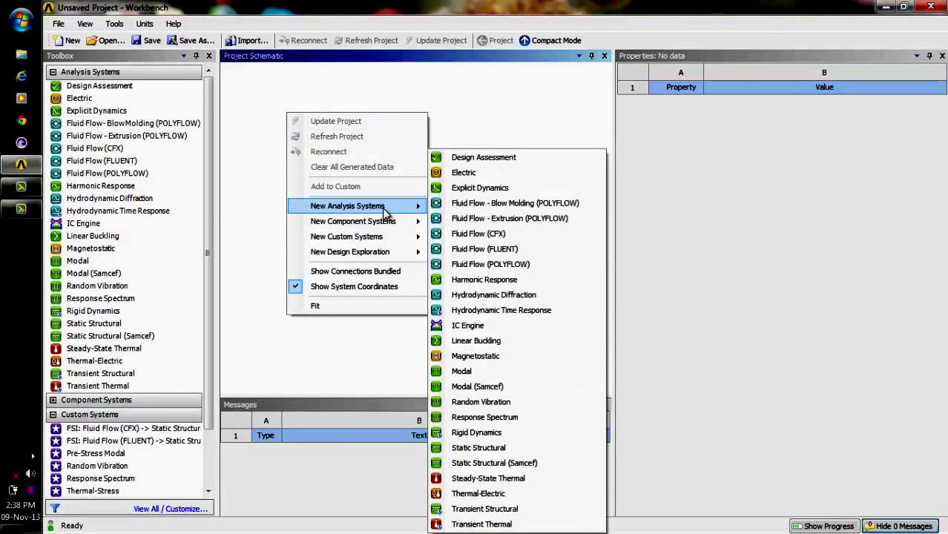
{"action": "left_click", "coordinate": [461, 251]}
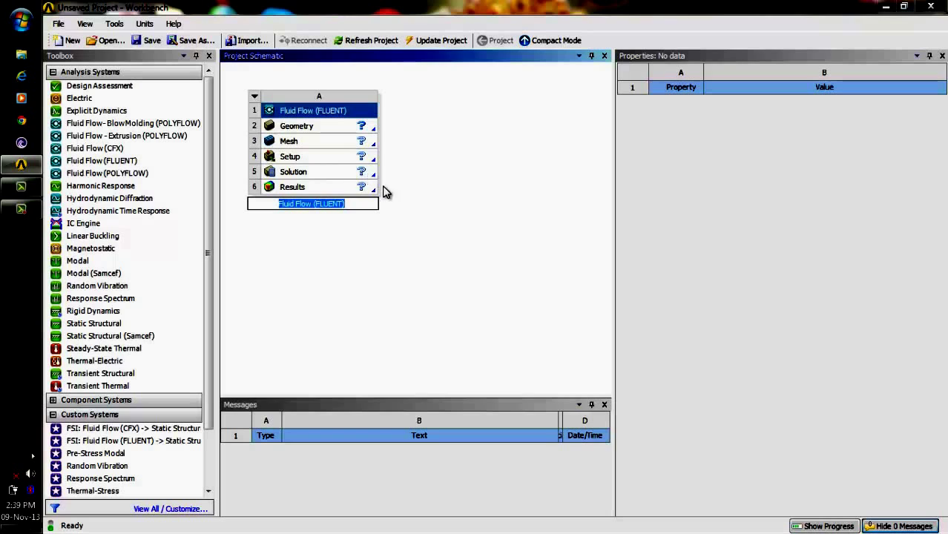
{"action": "left_click", "coordinate": [326, 249]}
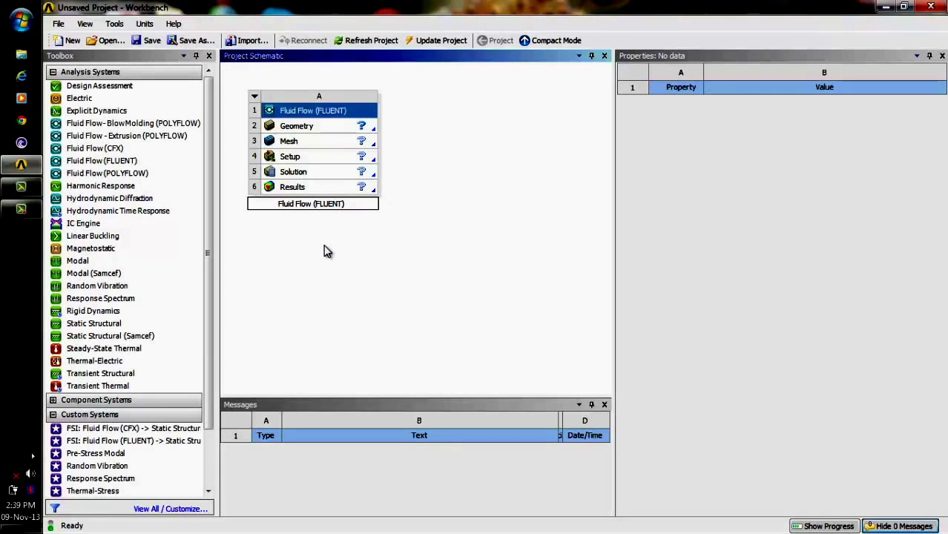
{"action": "right_click", "coordinate": [324, 250]}
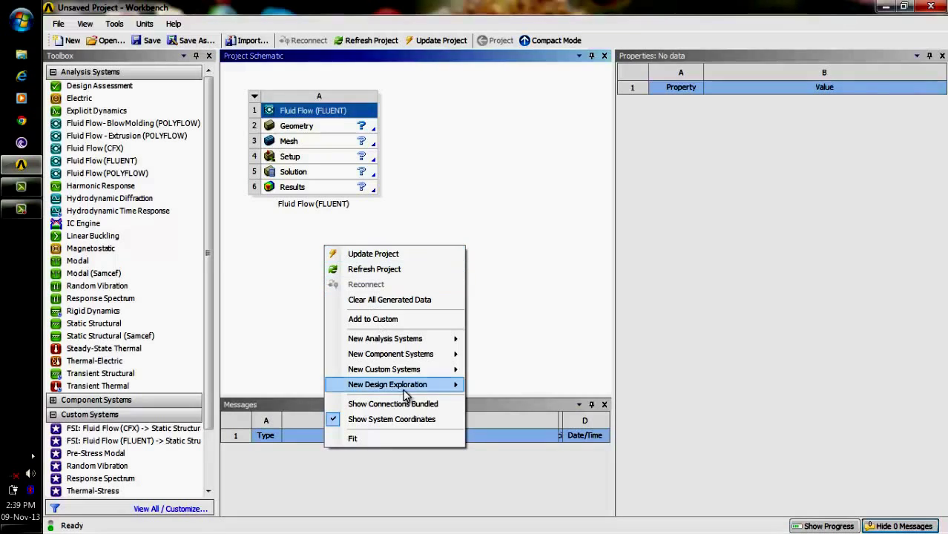
{"action": "mouse_move", "coordinate": [428, 359]}
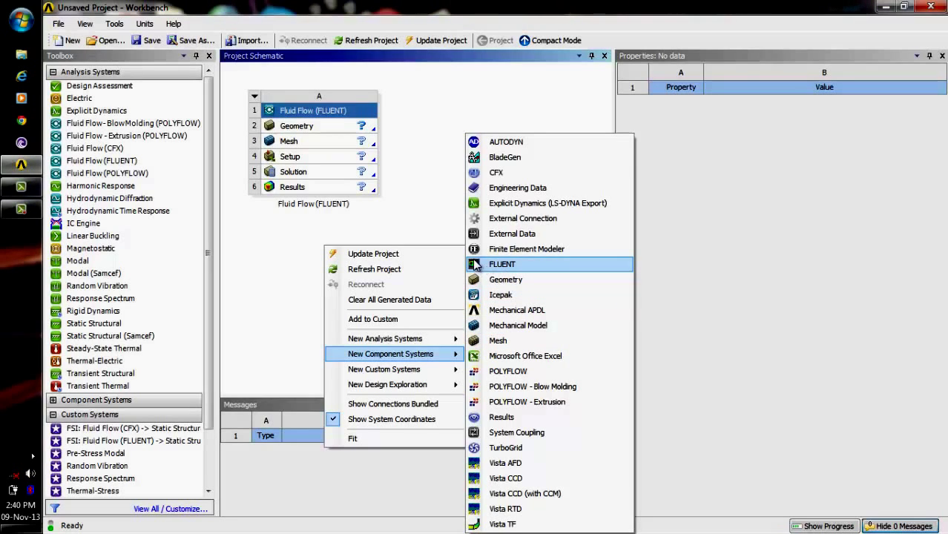
{"action": "left_click", "coordinate": [453, 194]}
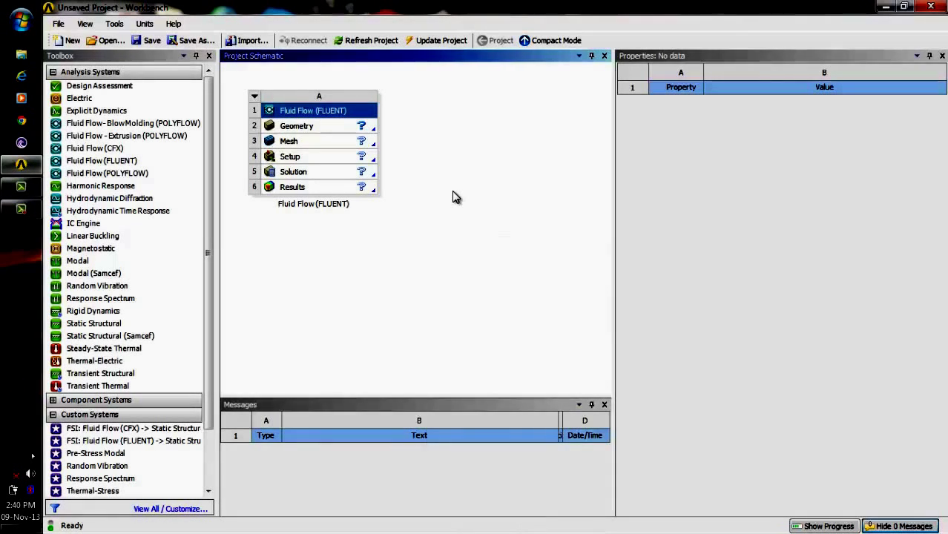
Set the analysis type of the FLUENT system's Geometry cell to 2D.
{"action": "left_click", "coordinate": [306, 127]}
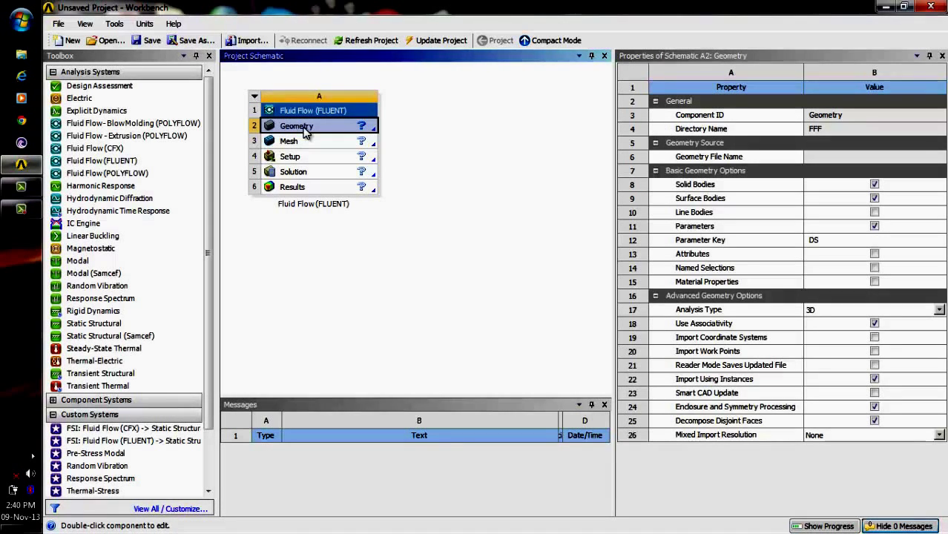
{"action": "left_click", "coordinate": [939, 310]}
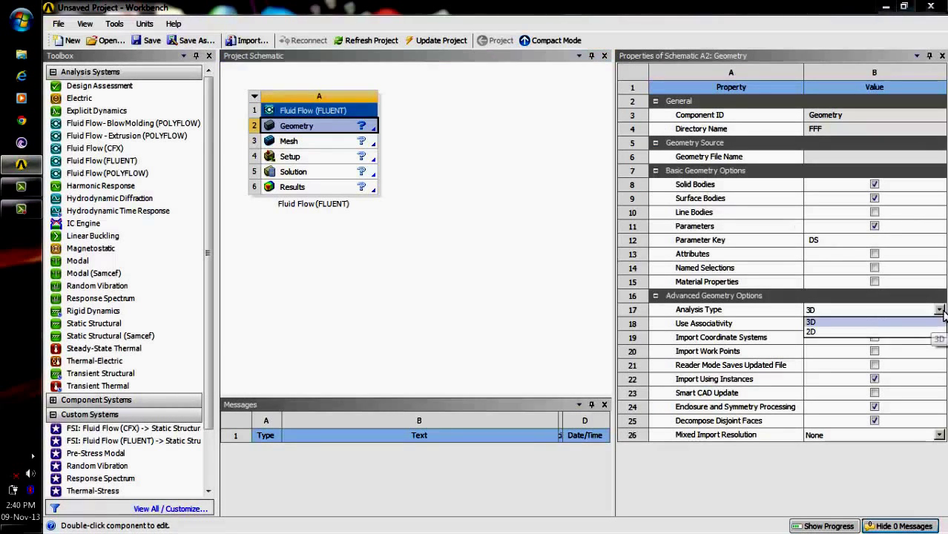
{"action": "left_click", "coordinate": [929, 332]}
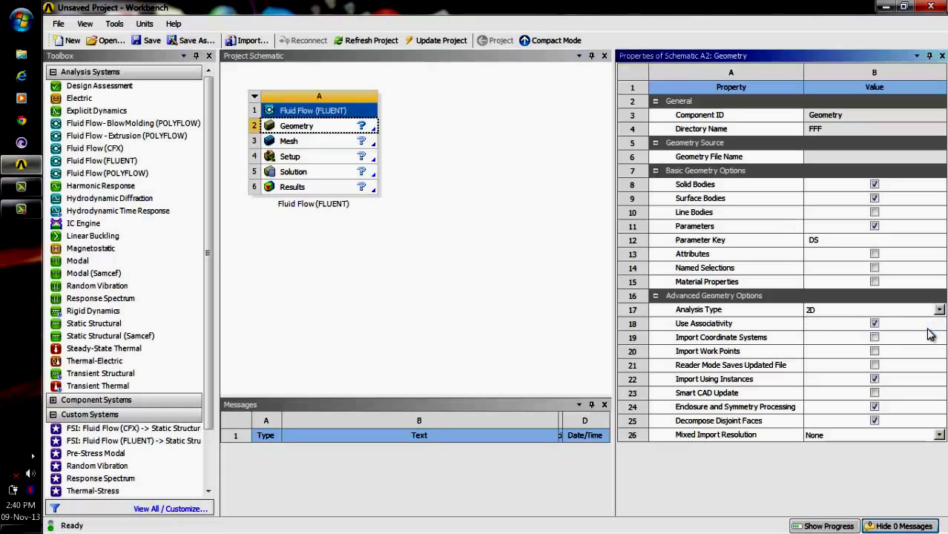
Open the Geometry cell in DesignModeler with millimeter as length unit, keeping the current Windows color scheme without further prompts.
{"action": "double_click", "coordinate": [297, 128]}
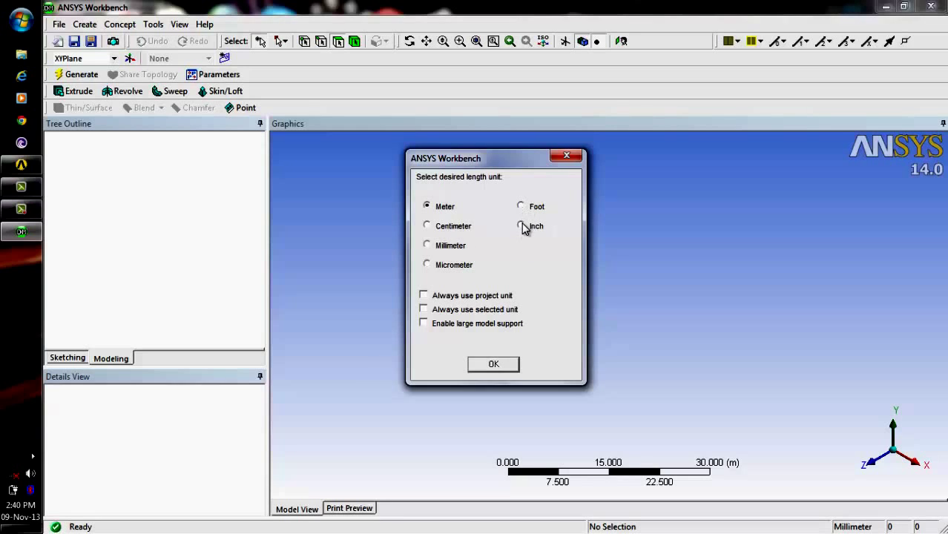
{"action": "left_click", "coordinate": [428, 246]}
{"action": "left_click", "coordinate": [493, 365]}
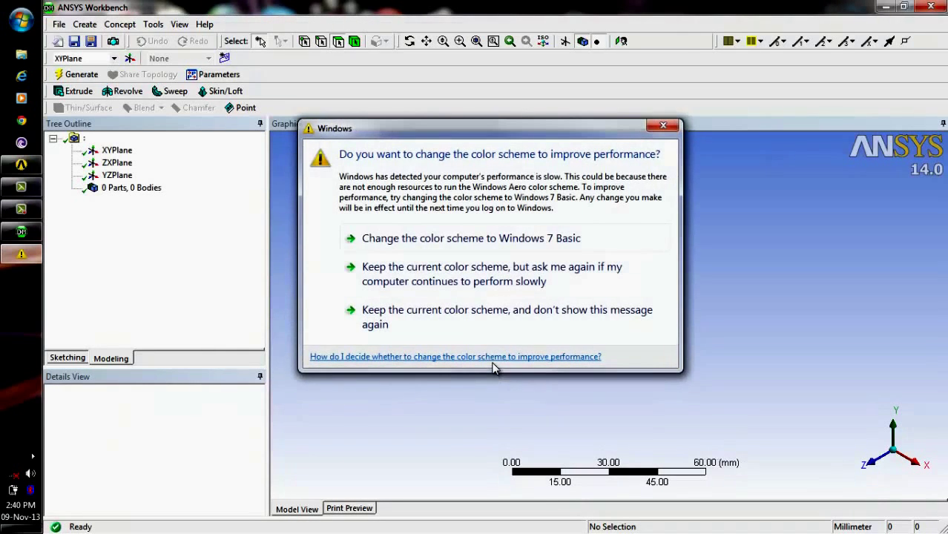
{"action": "left_click", "coordinate": [487, 316]}
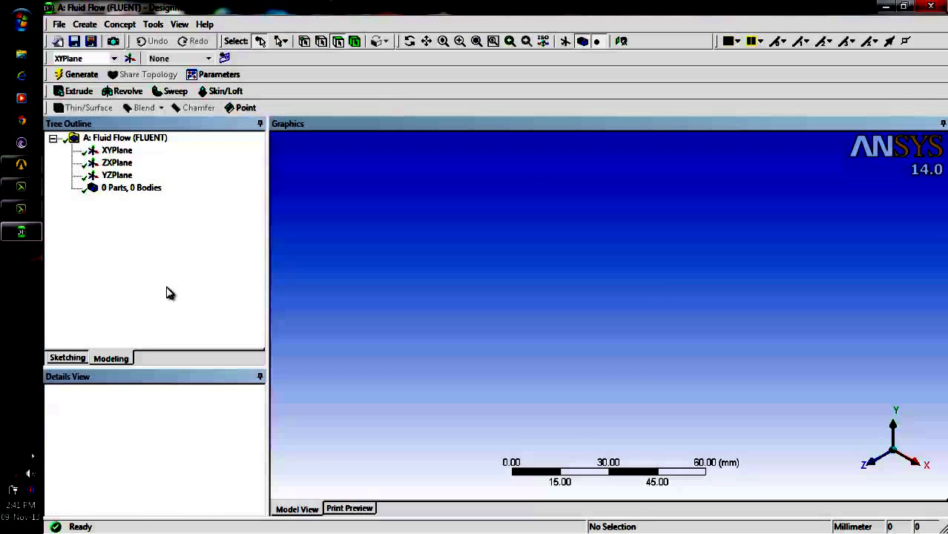
Import the CATIA part naca23018 from the Desktop as external geometry.
{"action": "left_click", "coordinate": [64, 27]}
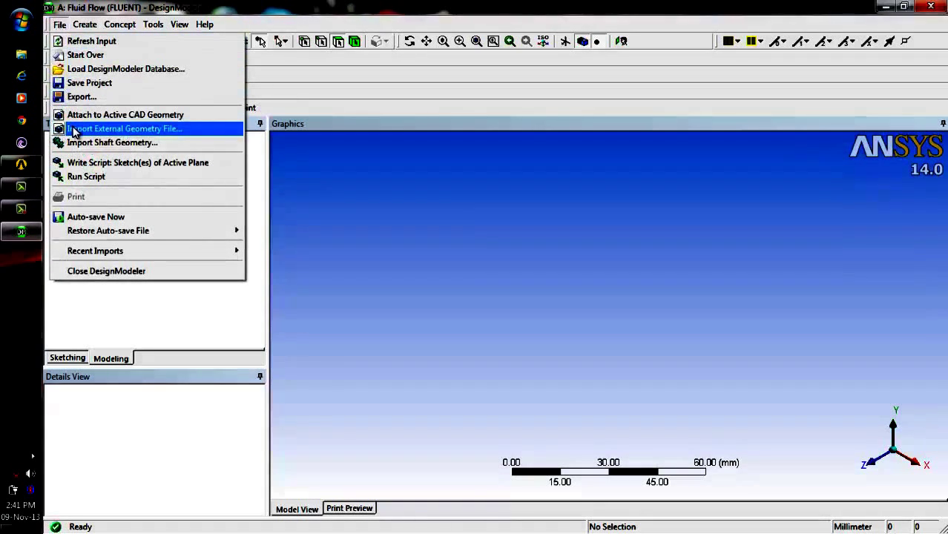
{"action": "left_click", "coordinate": [74, 130]}
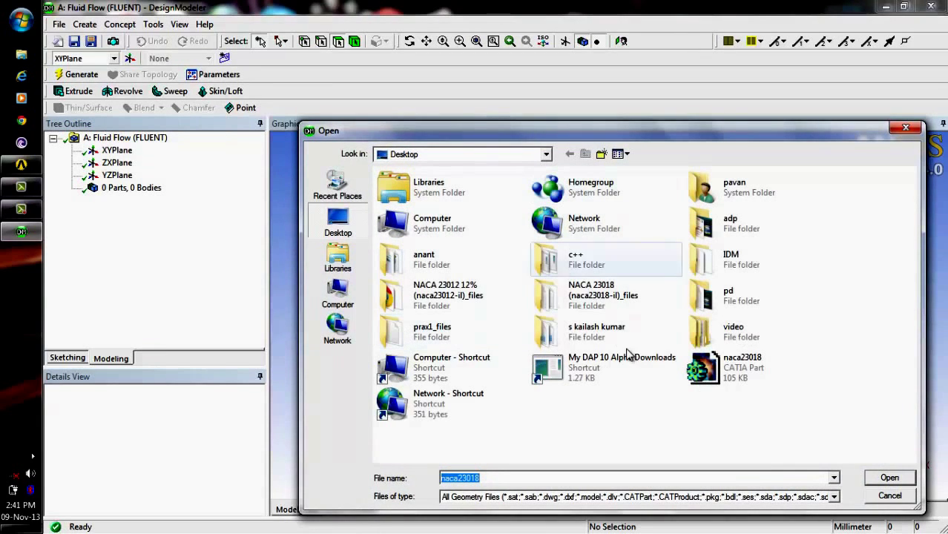
{"action": "left_click", "coordinate": [726, 369]}
{"action": "left_click", "coordinate": [887, 477]}
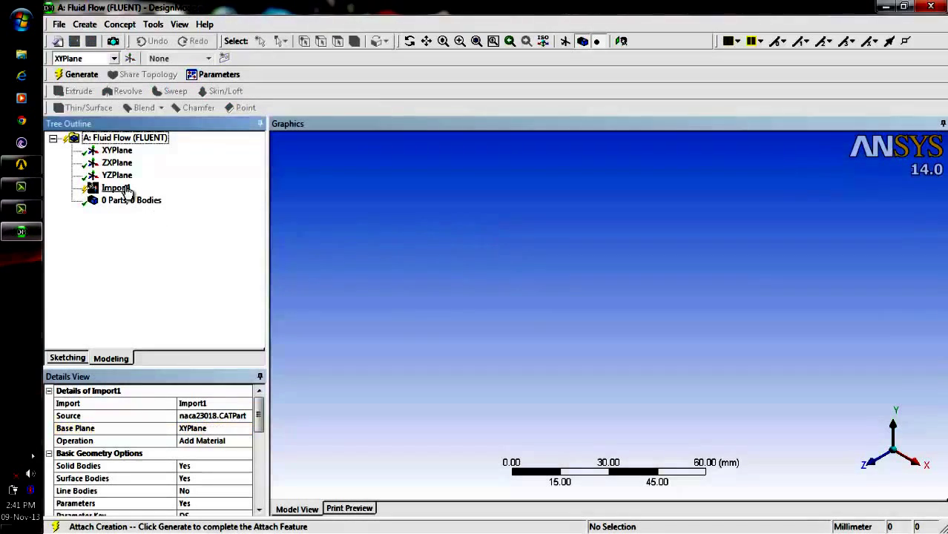
Set Line Bodies to Yes in the basic geometry options of the naca23018 import.
{"action": "scroll", "coordinate": [262, 417], "scroll_direction": "down", "scroll_amount": 1}
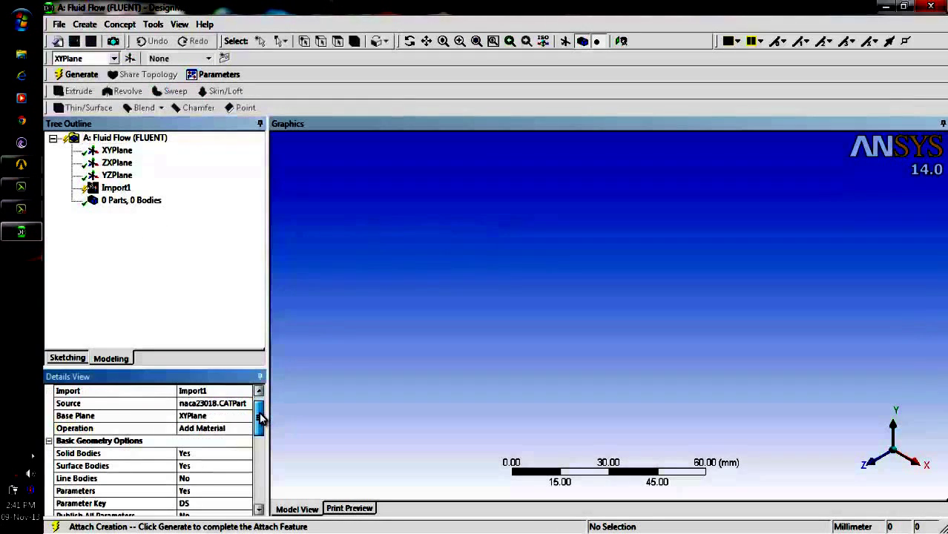
{"action": "left_click", "coordinate": [219, 483]}
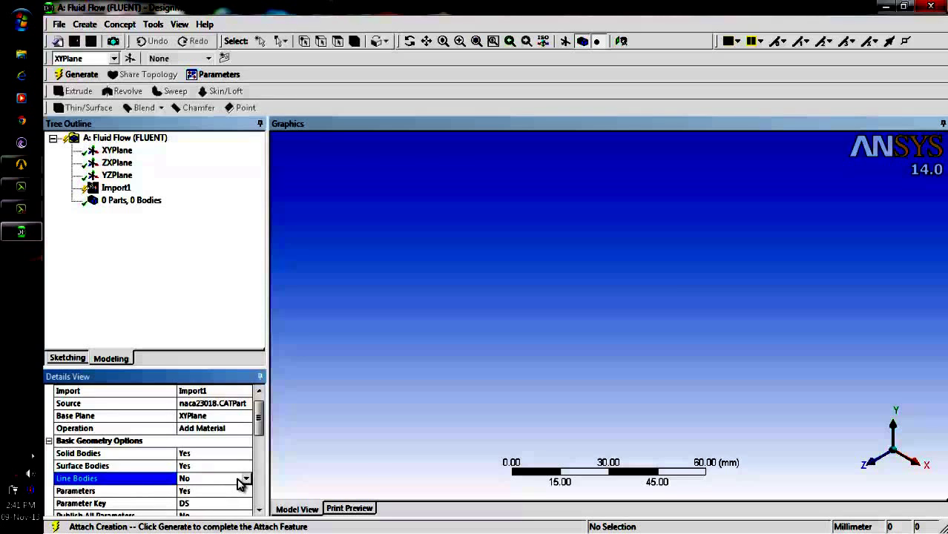
{"action": "left_click", "coordinate": [246, 480]}
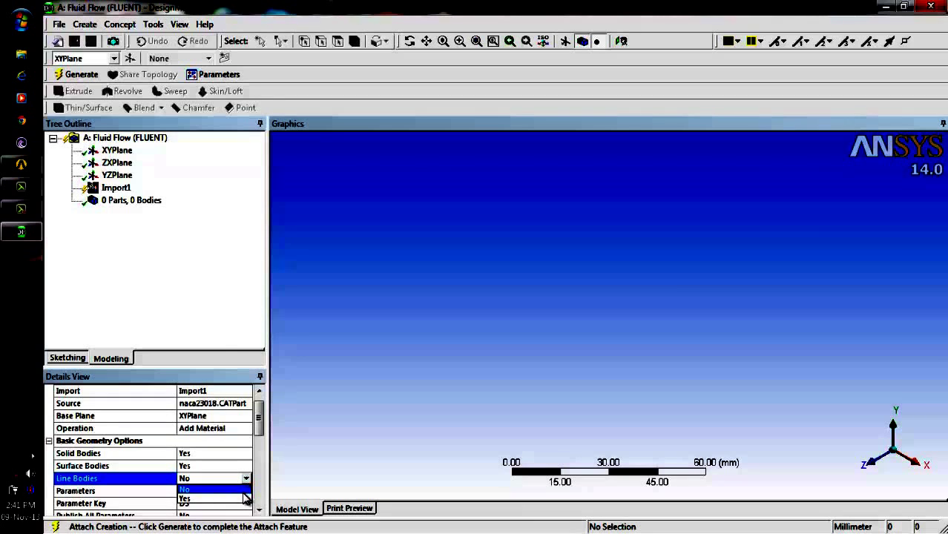
{"action": "left_click", "coordinate": [239, 499]}
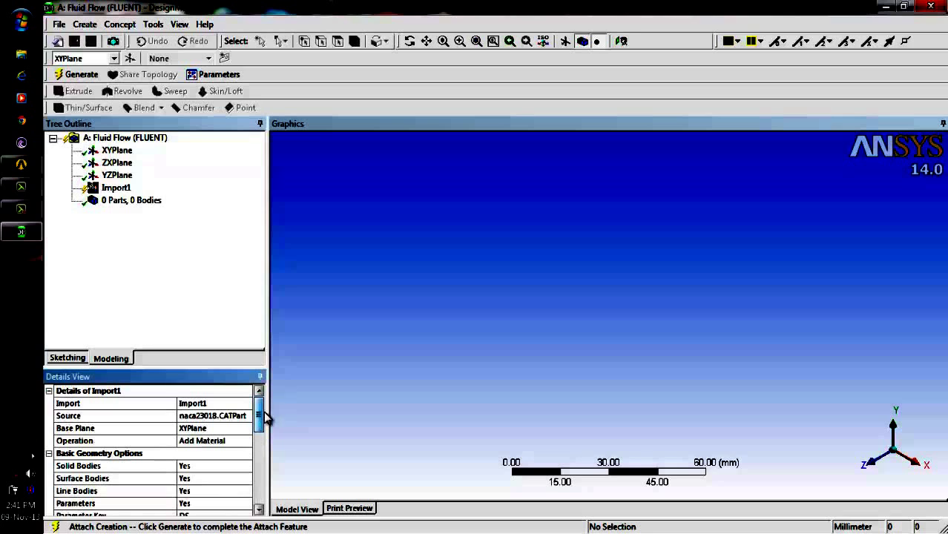
Set Smart CAD Update to Yes for the naca23018 import and generate the airfoil geometry.
{"action": "left_click_drag", "start_coordinate": [260, 425], "coordinate": [259, 490]}
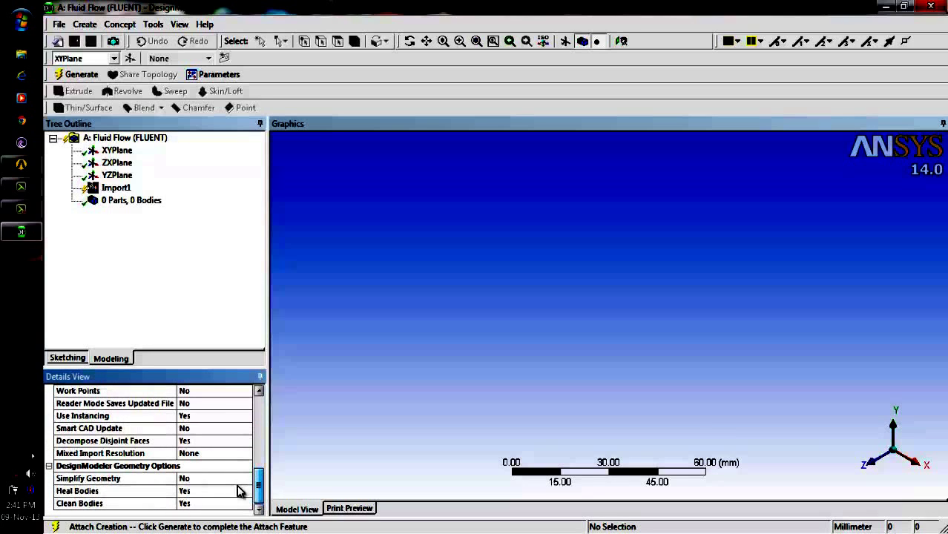
{"action": "left_click", "coordinate": [214, 430]}
{"action": "left_click", "coordinate": [247, 429]}
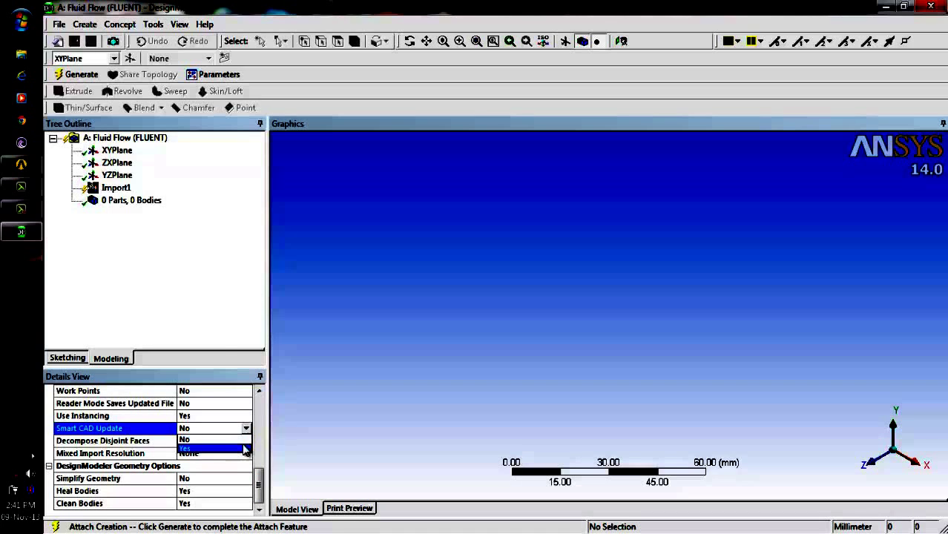
{"action": "left_click", "coordinate": [245, 446]}
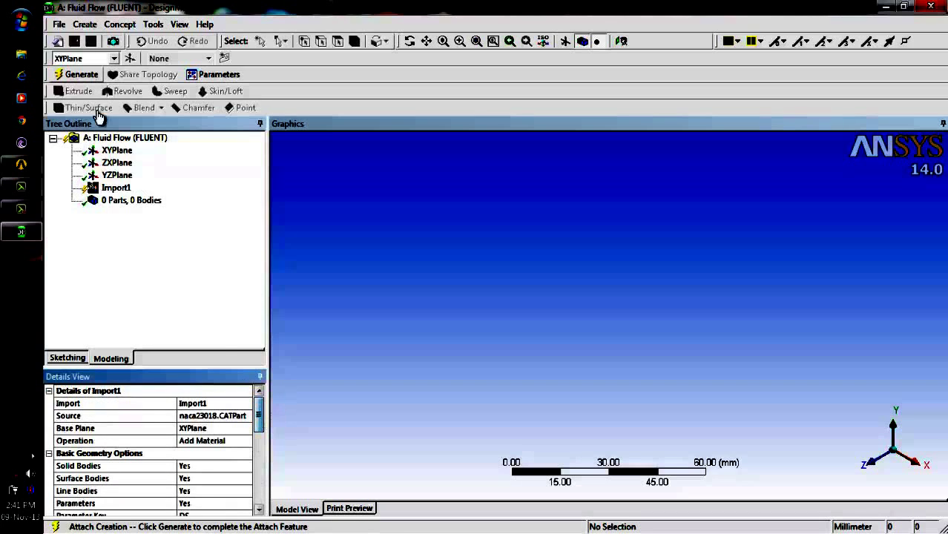
{"action": "left_click", "coordinate": [82, 75]}
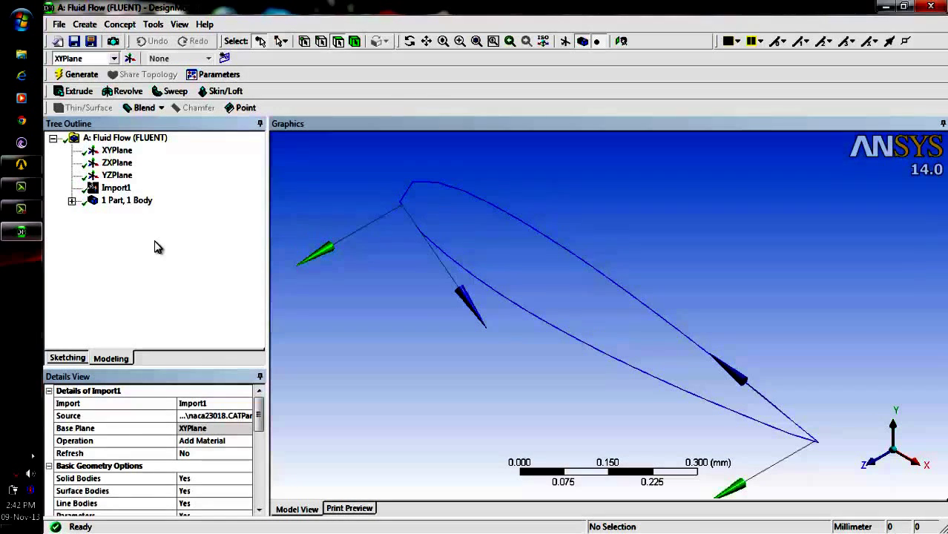
Select the XYPlane, look at it face-on with the airfoil in view, and switch to sketching mode.
{"action": "left_click", "coordinate": [118, 151]}
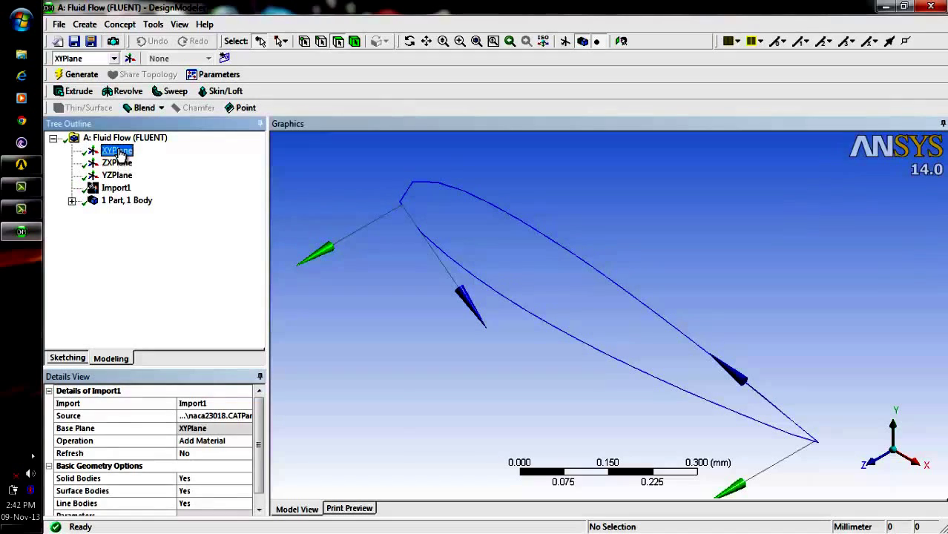
{"action": "left_click", "coordinate": [622, 42]}
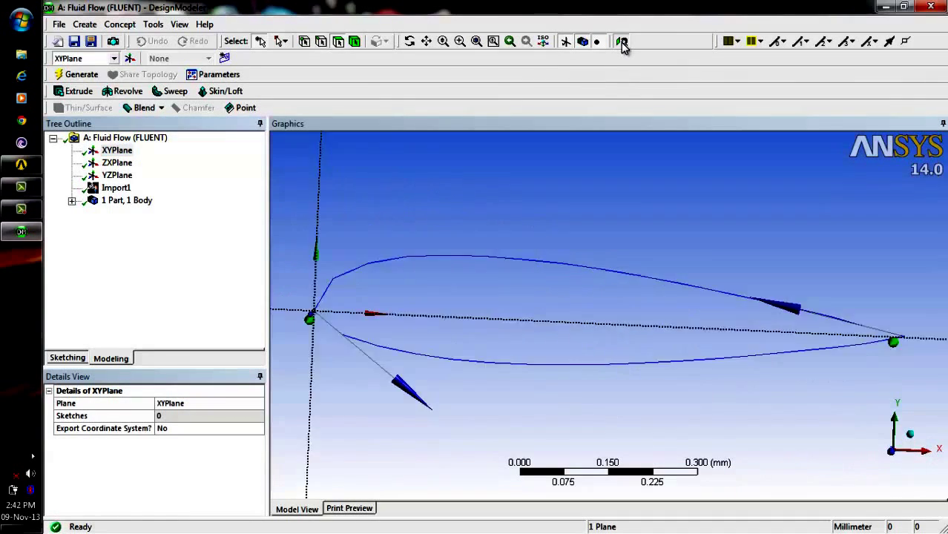
{"action": "left_click", "coordinate": [443, 41]}
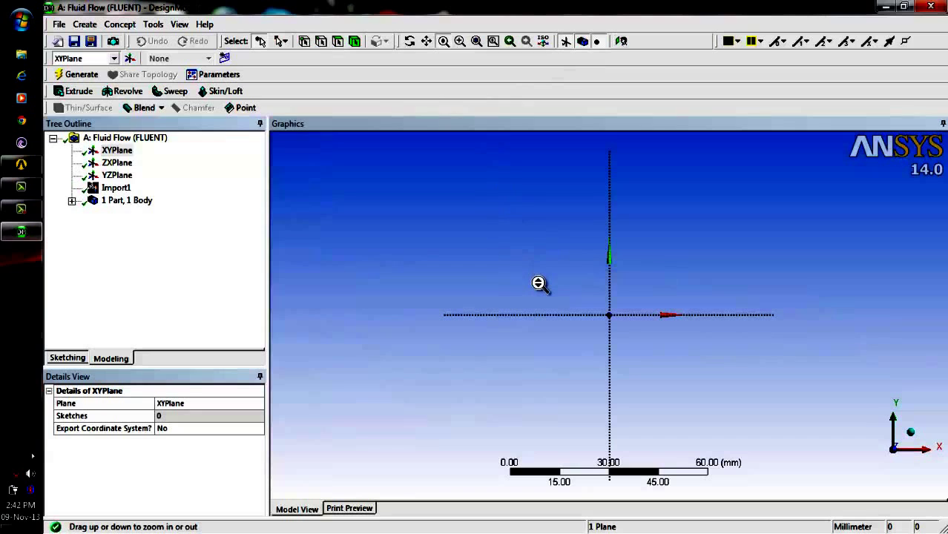
{"action": "scroll", "coordinate": [541, 293], "scroll_direction": "up", "scroll_amount": 5}
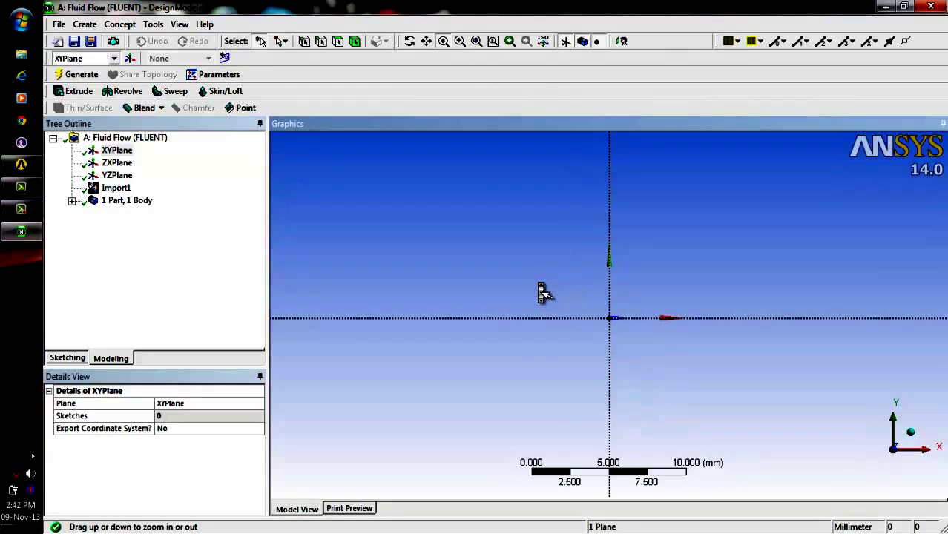
{"action": "scroll", "coordinate": [549, 269], "scroll_direction": "up", "scroll_amount": 3}
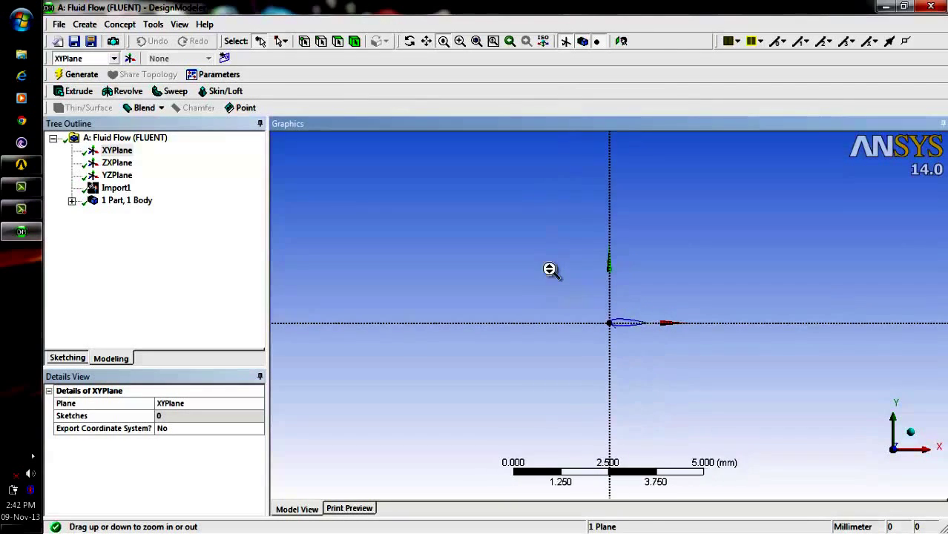
{"action": "scroll", "coordinate": [550, 276], "scroll_direction": "up", "scroll_amount": 1}
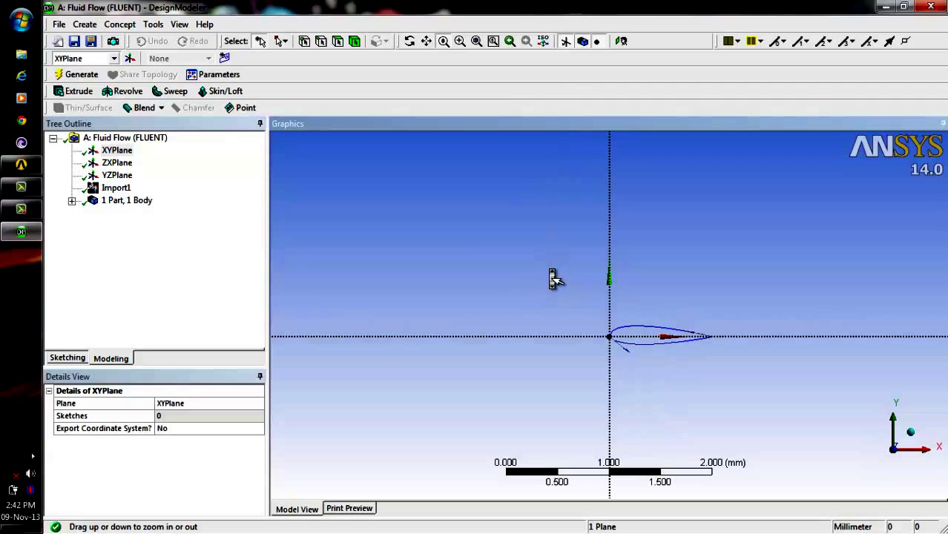
{"action": "scroll", "coordinate": [552, 278], "scroll_direction": "up", "scroll_amount": 3}
{"action": "left_click_drag", "start_coordinate": [553, 279], "coordinate": [550, 269]}
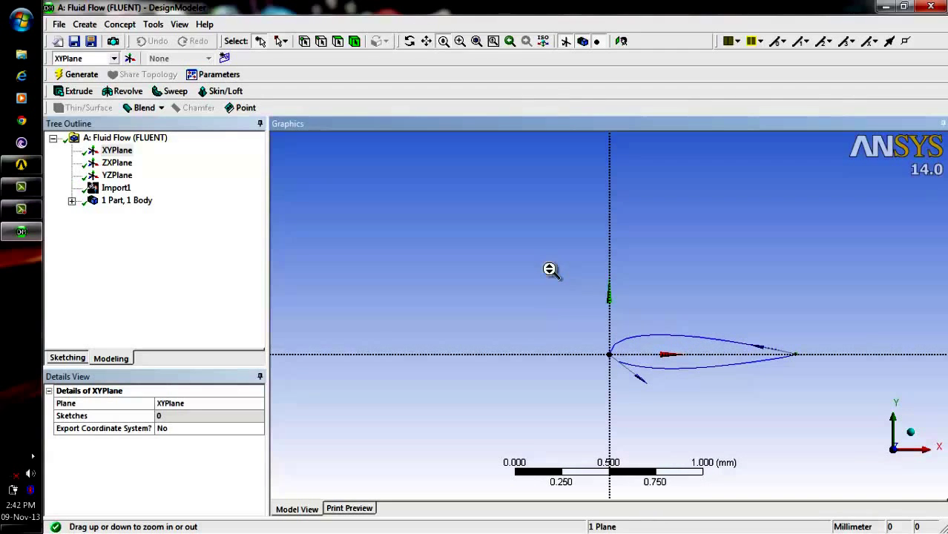
{"action": "left_click", "coordinate": [426, 41]}
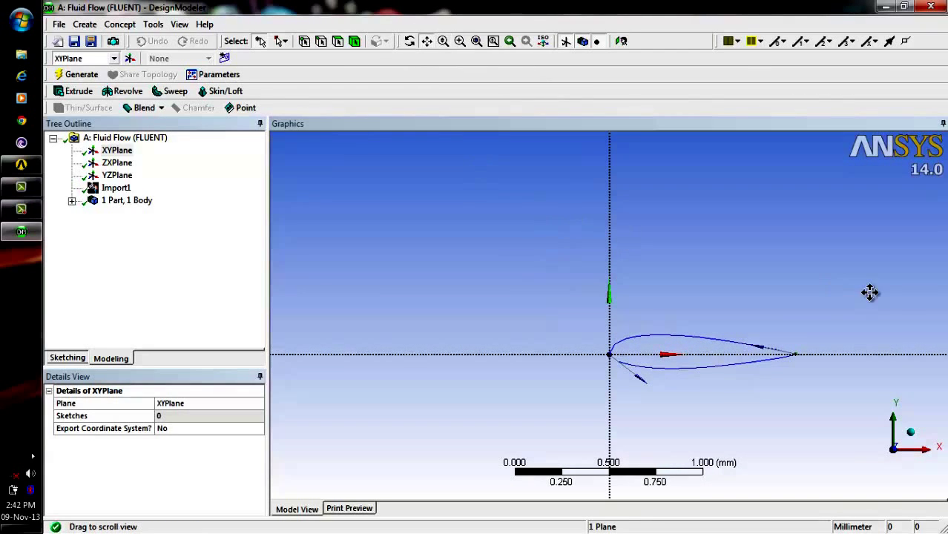
{"action": "left_click_drag", "start_coordinate": [789, 313], "coordinate": [681, 245]}
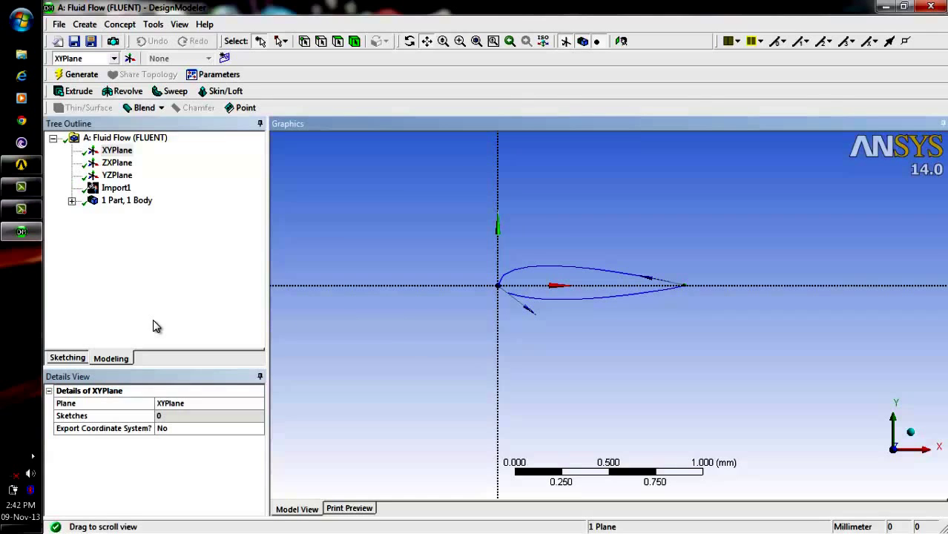
{"action": "left_click", "coordinate": [68, 358]}
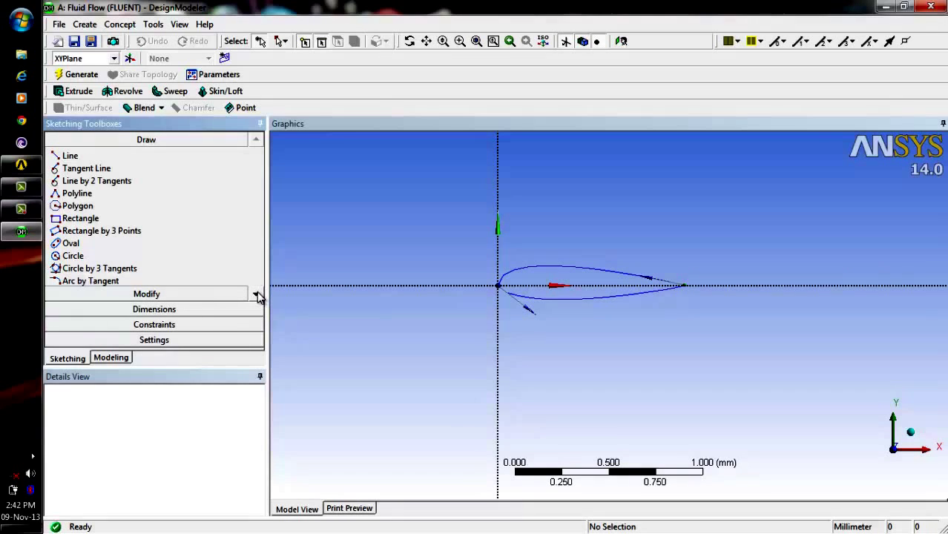
{"action": "left_click", "coordinate": [258, 295]}
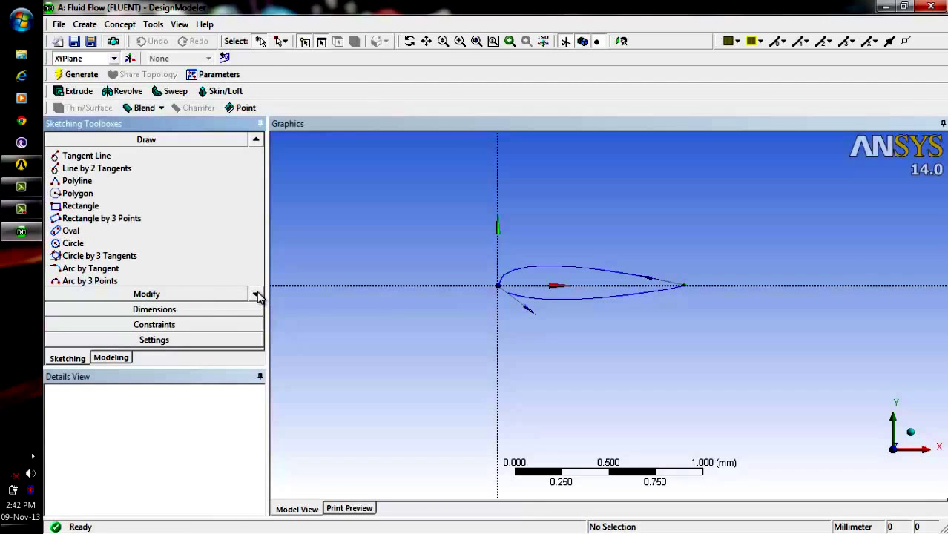
{"action": "left_click", "coordinate": [258, 295]}
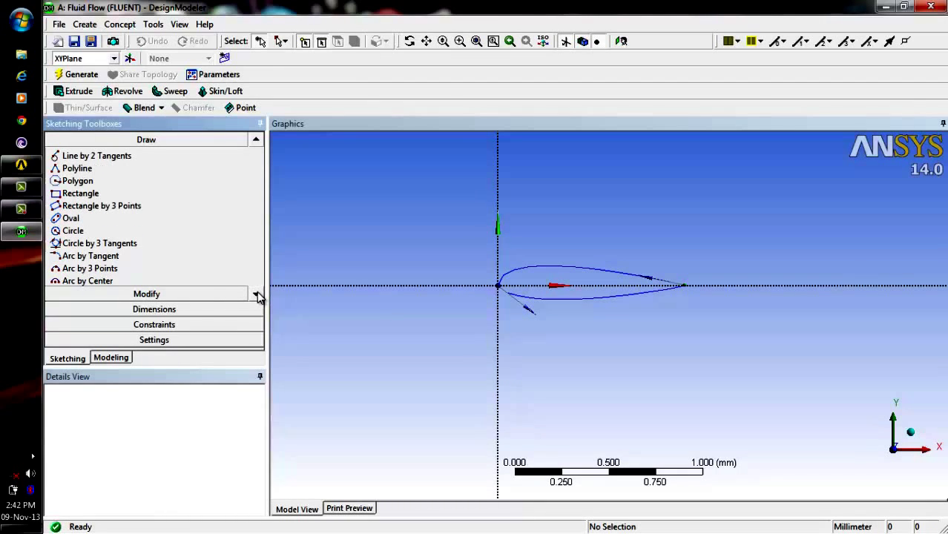
{"action": "left_click", "coordinate": [113, 282]}
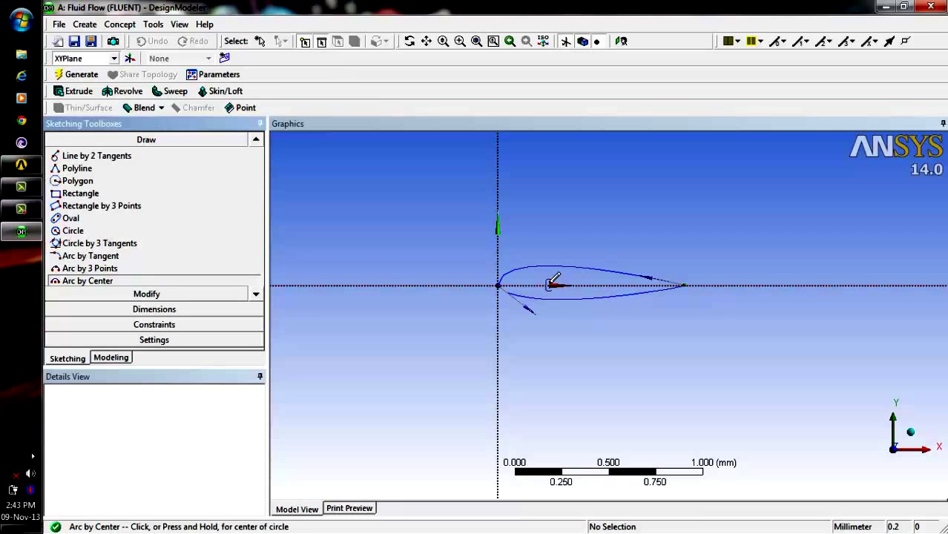
{"action": "left_click", "coordinate": [548, 285]}
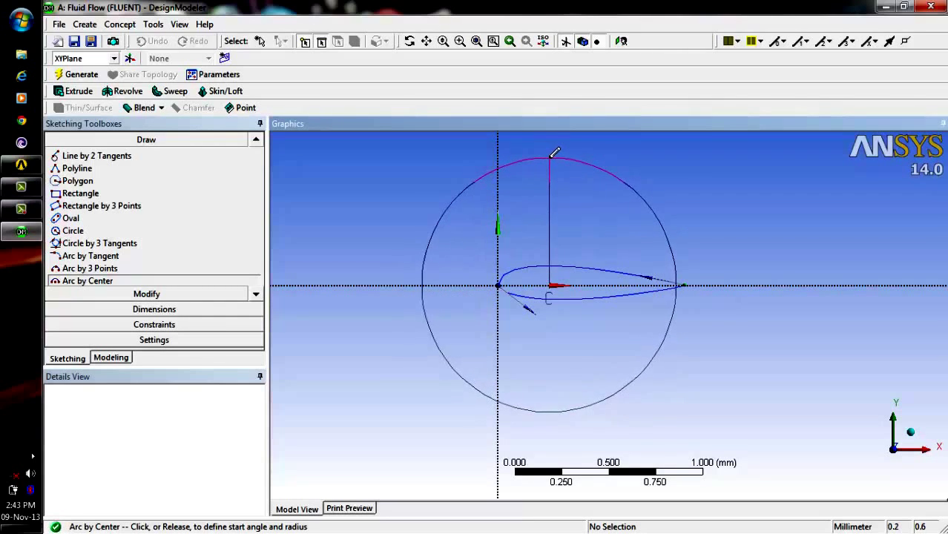
{"action": "left_click", "coordinate": [555, 152]}
{"action": "left_click", "coordinate": [553, 152]}
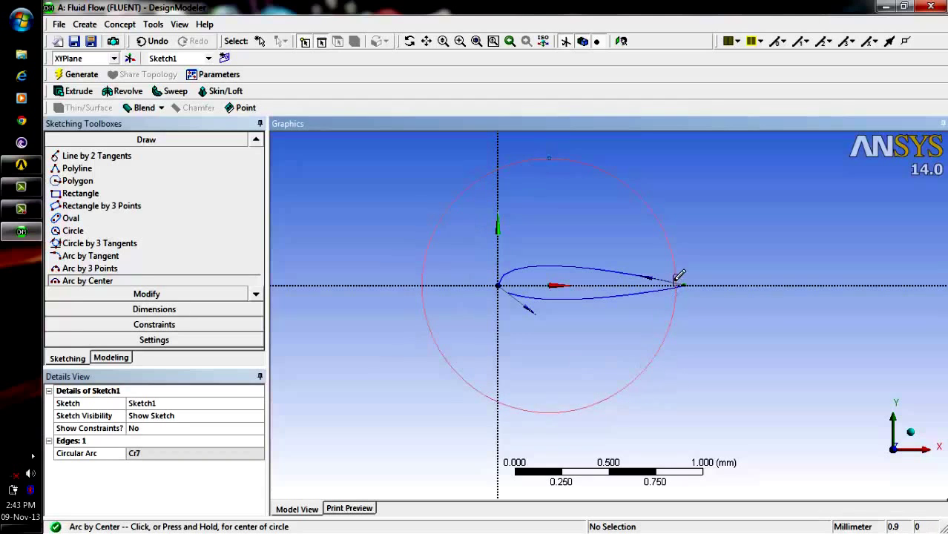
{"action": "key", "text": "Escape"}
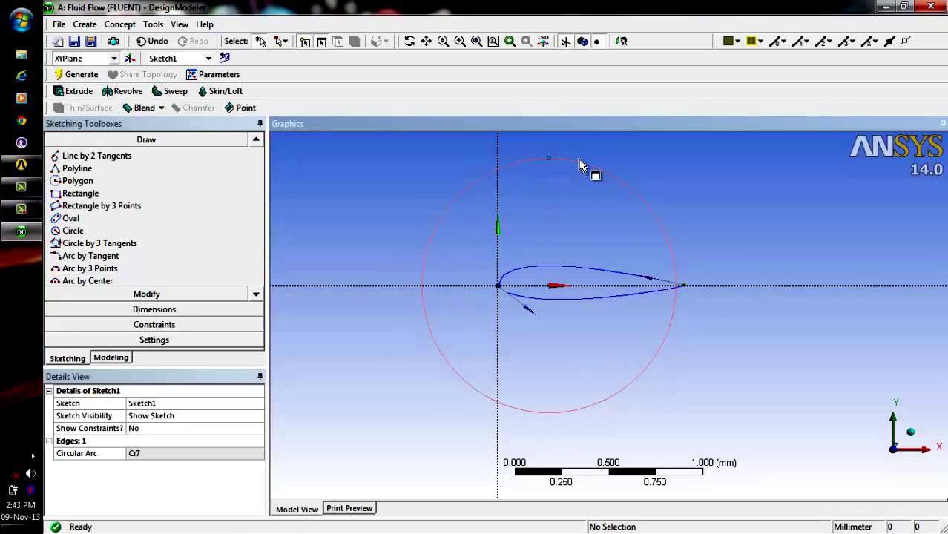
{"action": "left_click", "coordinate": [581, 165]}
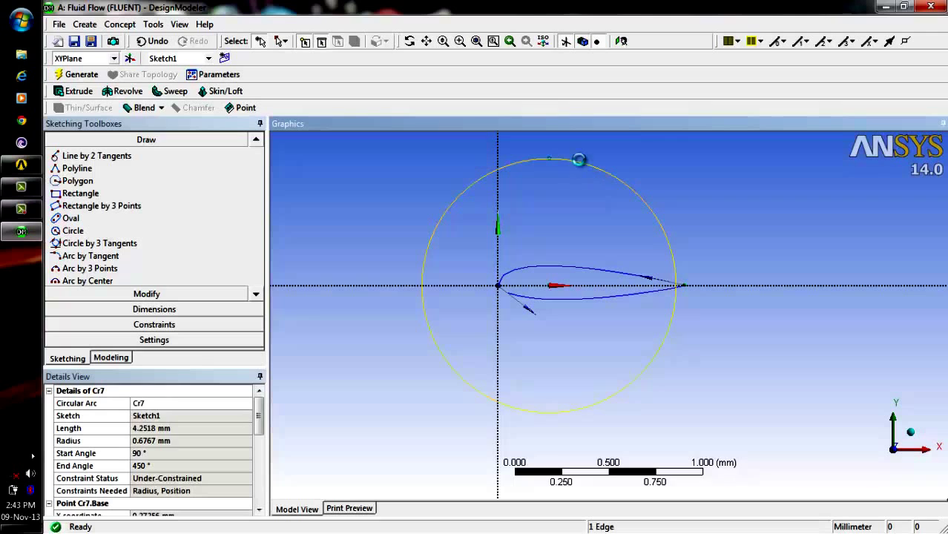
{"action": "key", "text": "Delete"}
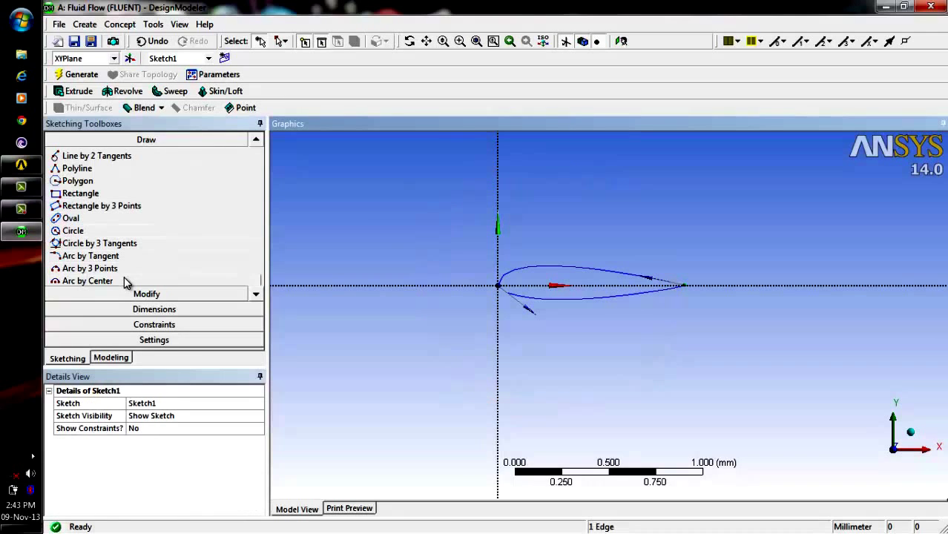
Draw a centre-based semicircular arc about 1.25 mm in diameter around the leading edge, centred on the X axis inside the airfoil.
{"action": "left_click", "coordinate": [123, 279]}
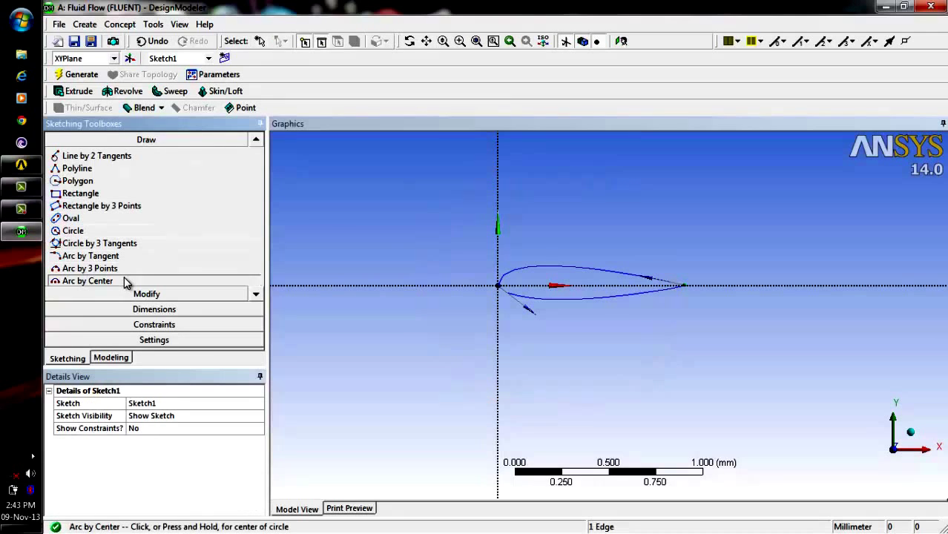
{"action": "left_click", "coordinate": [549, 286]}
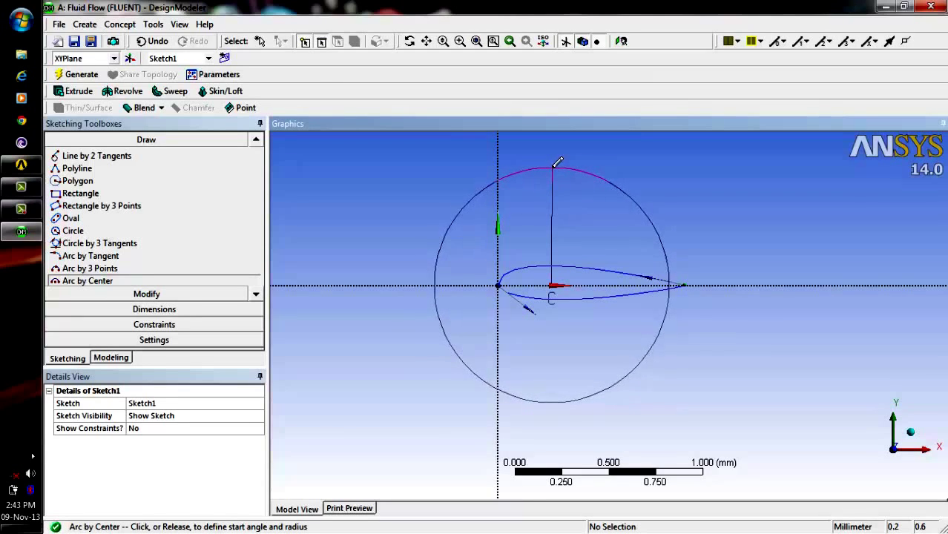
{"action": "left_click", "coordinate": [553, 167]}
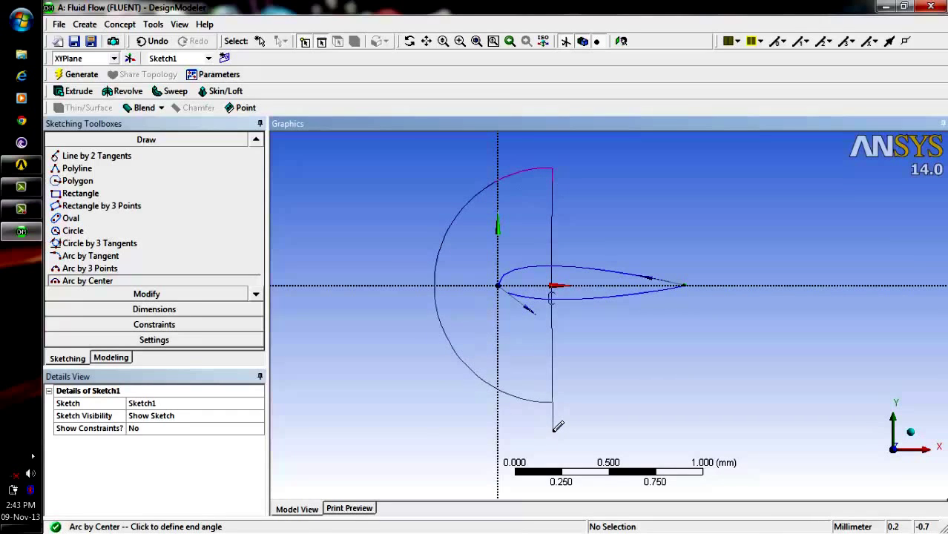
{"action": "left_click", "coordinate": [557, 425]}
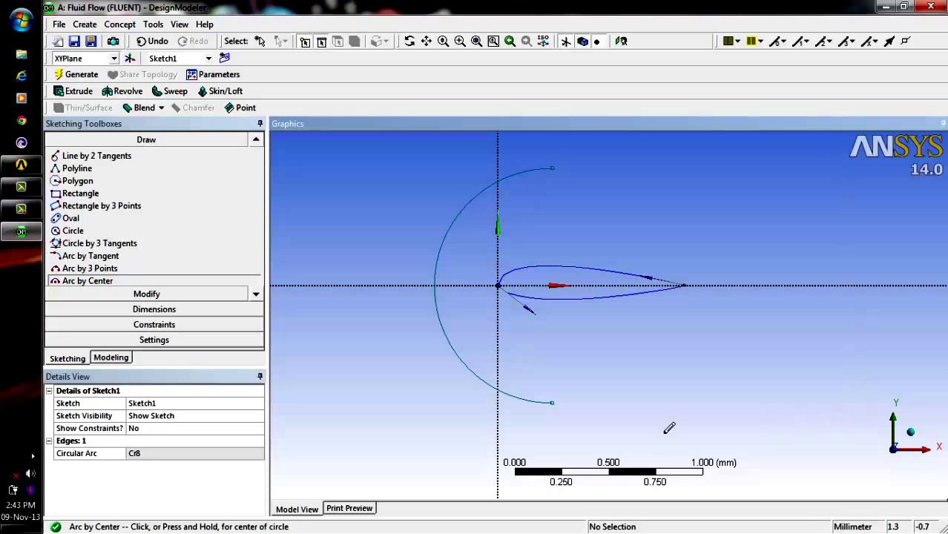
Draw a rectangle about 1.4 mm long from the arc's upper end to beyond the trailing edge, level with the arc's lower end.
{"action": "left_click", "coordinate": [81, 193]}
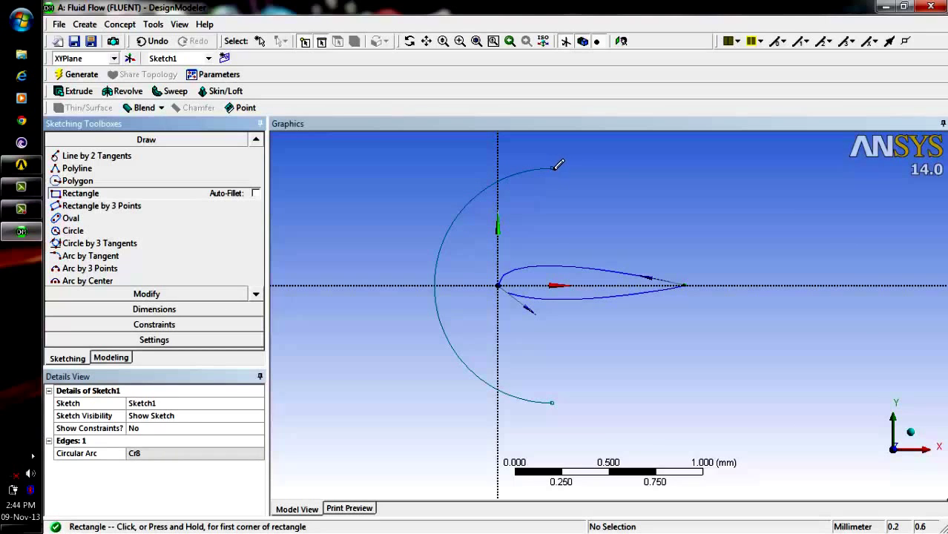
{"action": "left_click", "coordinate": [551, 167]}
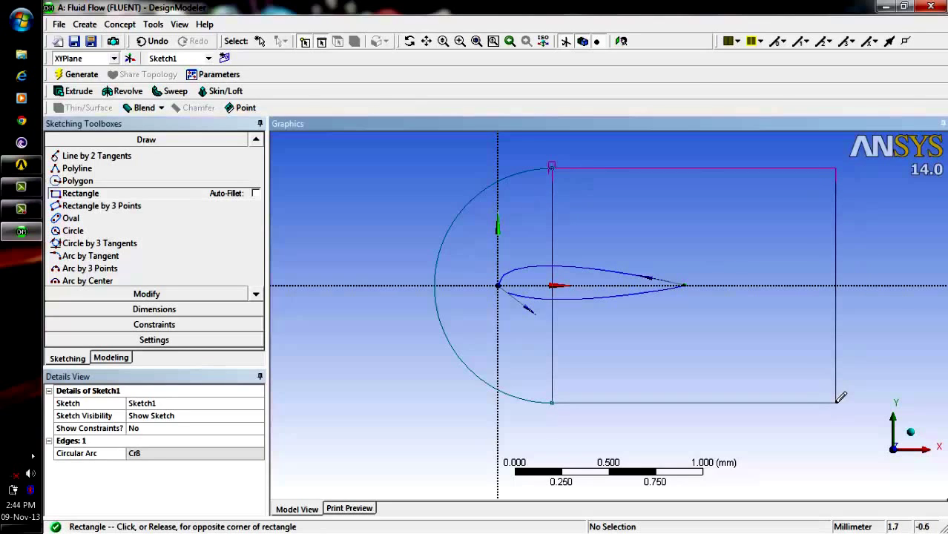
{"action": "left_click", "coordinate": [837, 402]}
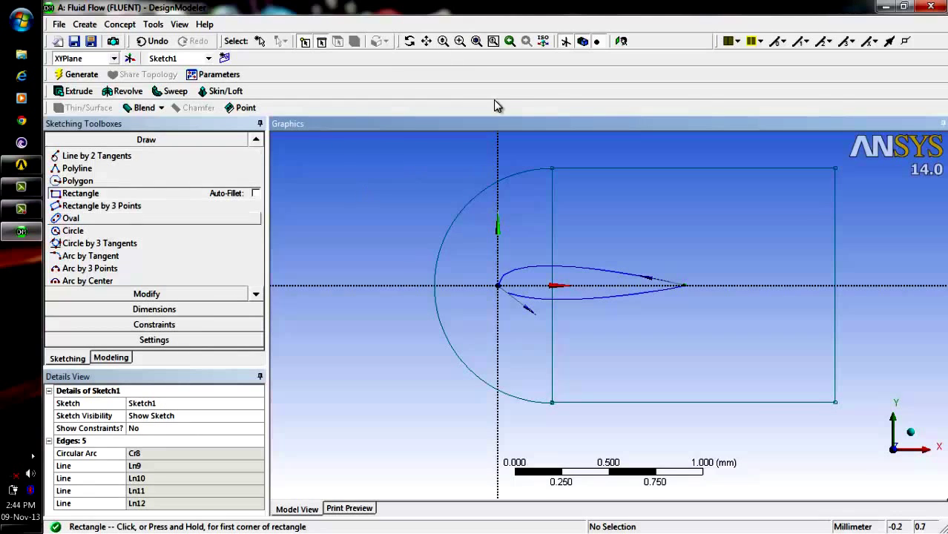
Make the arc's lower endpoint coincident with the rectangle's bottom edge.
{"action": "left_click", "coordinate": [446, 41]}
{"action": "middle_click", "coordinate": [597, 333]}
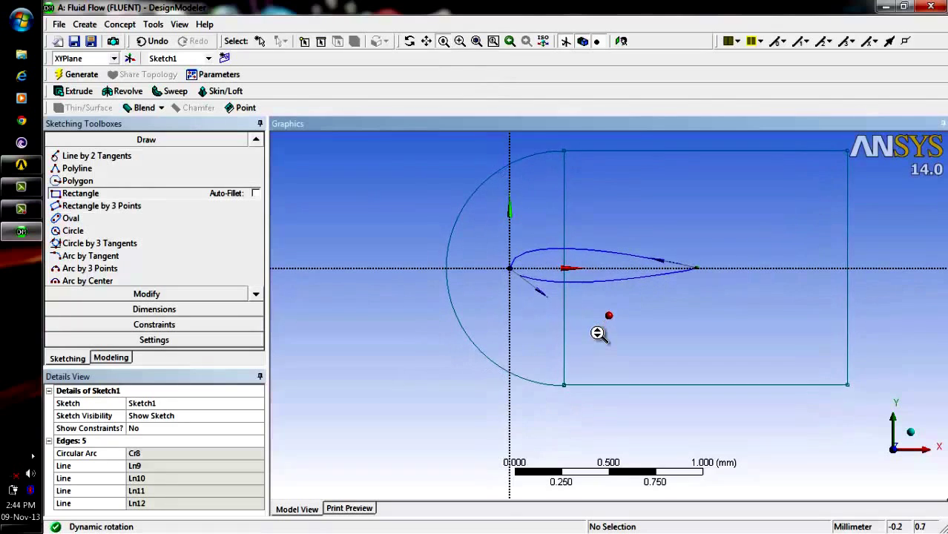
{"action": "scroll", "coordinate": [604, 335], "scroll_direction": "up", "scroll_amount": 3}
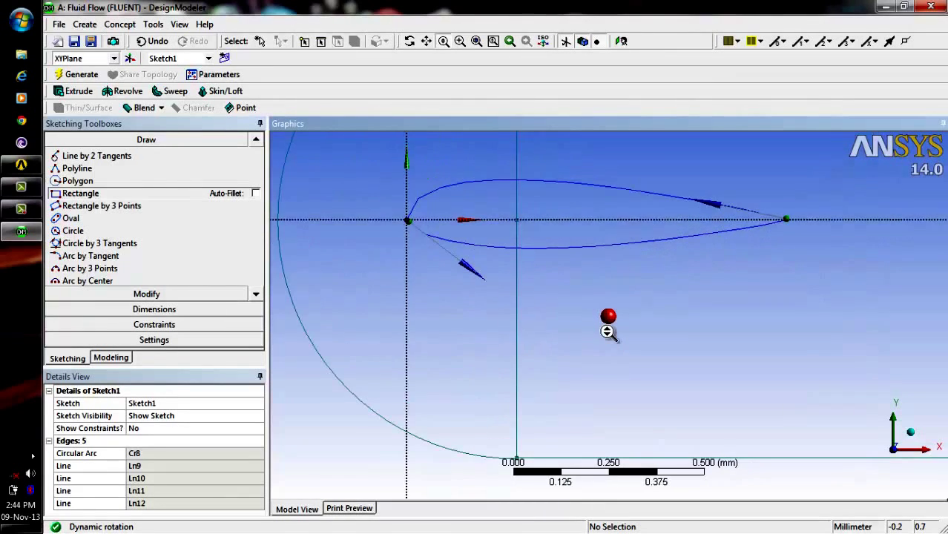
{"action": "scroll", "coordinate": [609, 333], "scroll_direction": "up", "scroll_amount": 2}
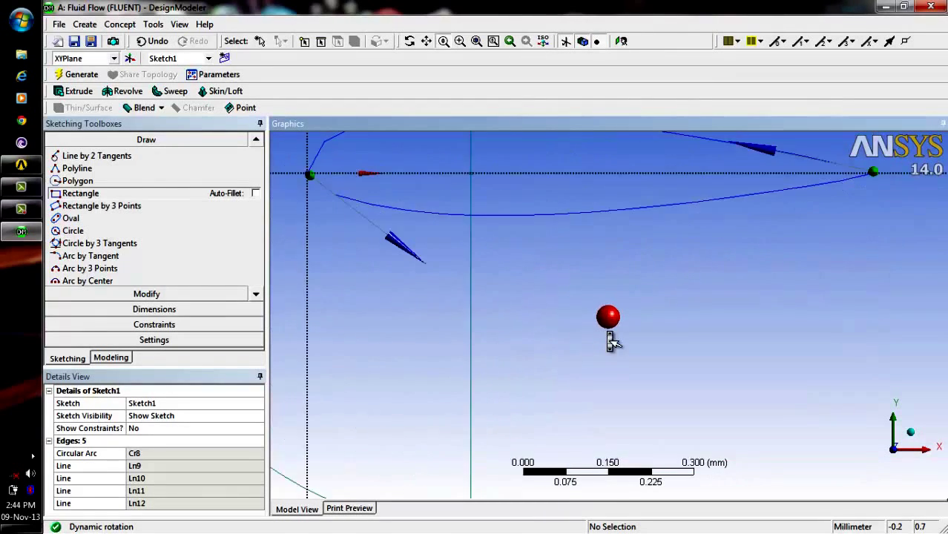
{"action": "left_click", "coordinate": [427, 41]}
{"action": "left_click_drag", "start_coordinate": [506, 358], "coordinate": [669, 133]}
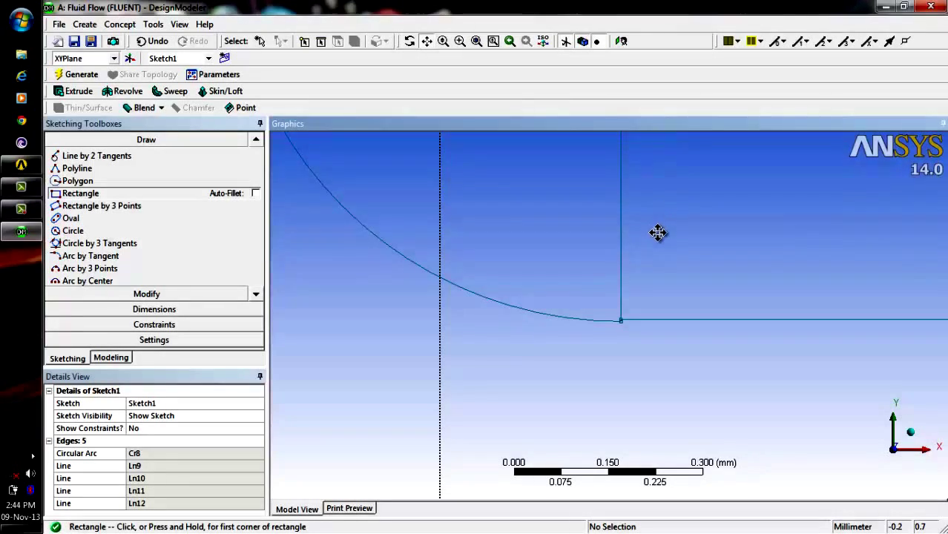
{"action": "left_click_drag", "start_coordinate": [658, 233], "coordinate": [662, 220]}
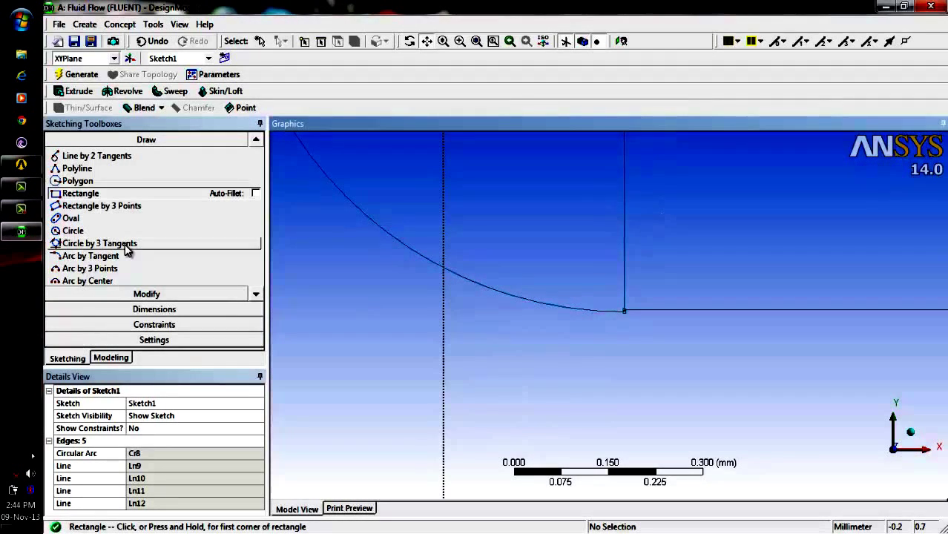
{"action": "left_click", "coordinate": [156, 324]}
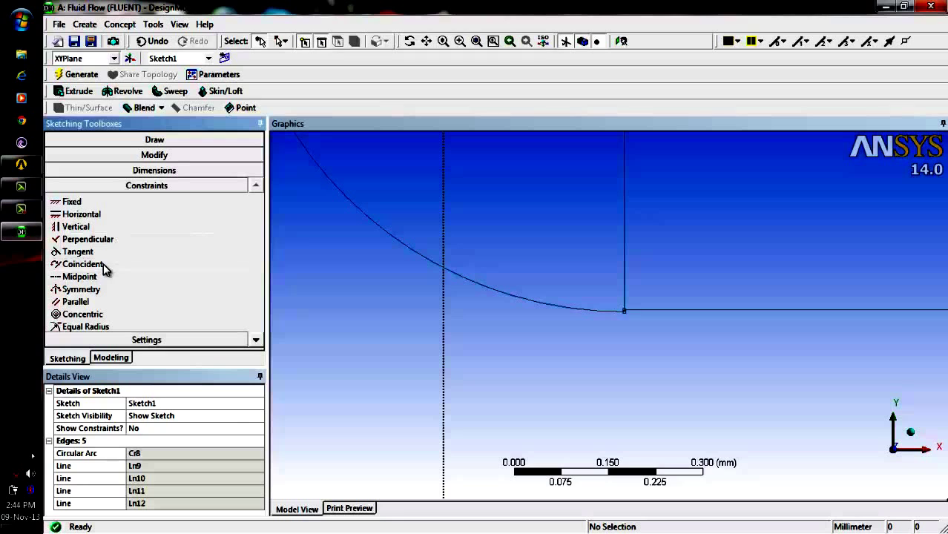
{"action": "left_click", "coordinate": [83, 264]}
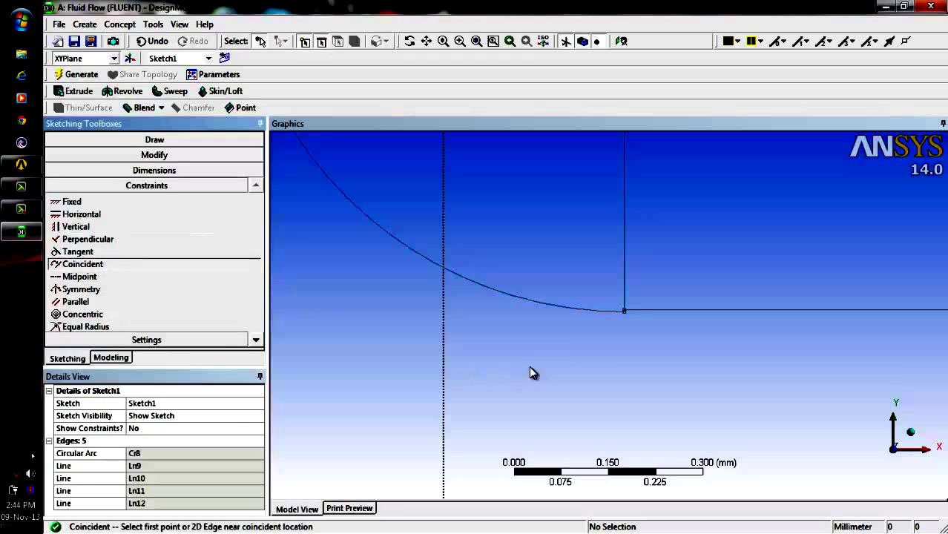
{"action": "left_click", "coordinate": [625, 311]}
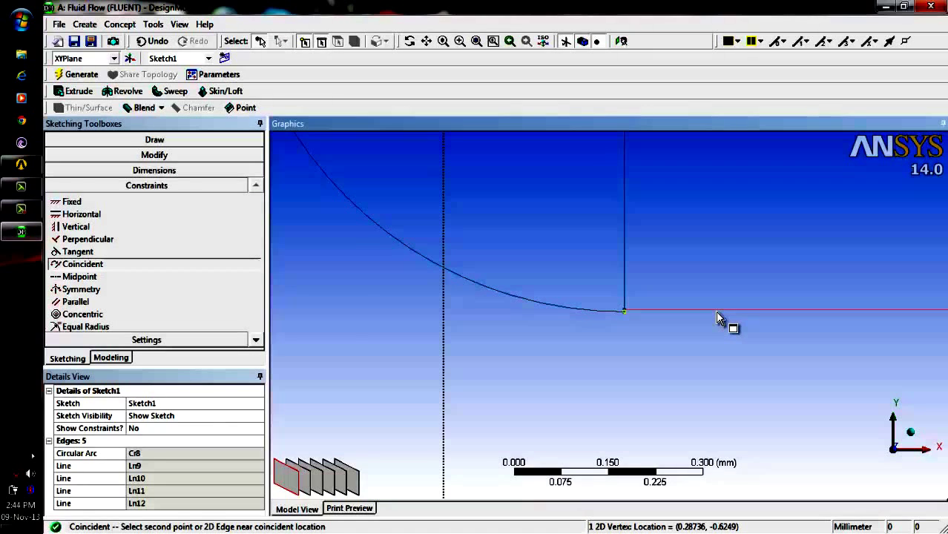
{"action": "left_click", "coordinate": [718, 317]}
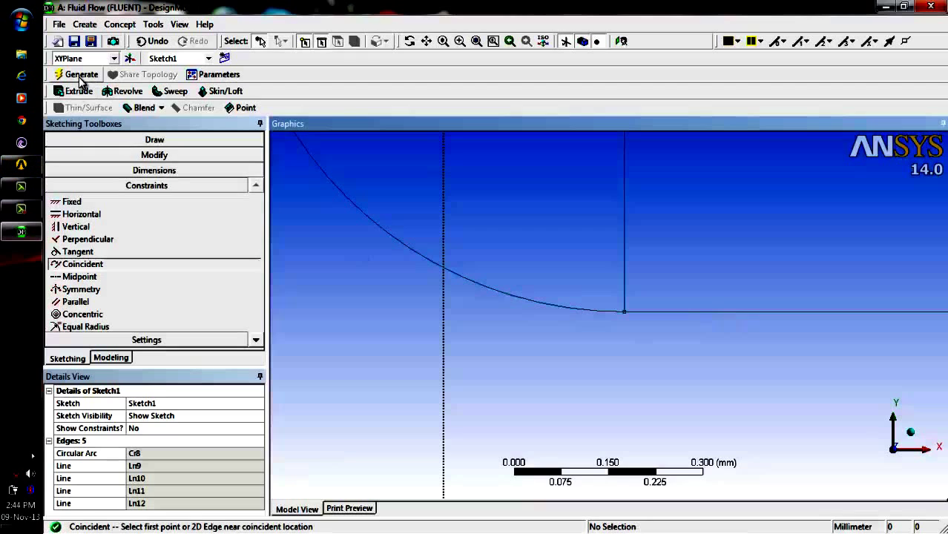
Trim away the rectangle's vertical edge crossing the airfoil, leaving one closed C-shaped outline.
{"action": "left_click", "coordinate": [139, 156]}
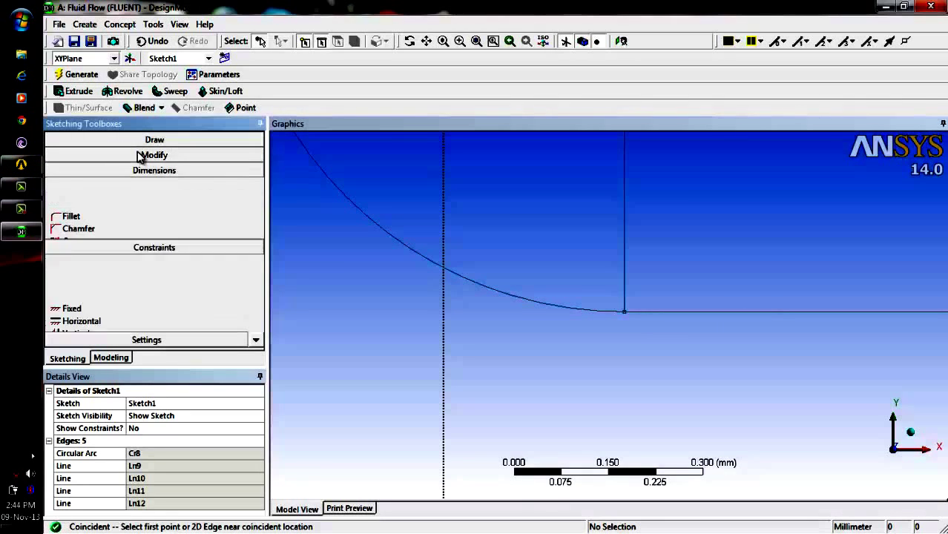
{"action": "left_click", "coordinate": [444, 42]}
{"action": "mouse_move", "coordinate": [539, 209]}
{"action": "left_mouse_down"}
{"action": "mouse_move", "coordinate": [543, 218]}
{"action": "mouse_move", "coordinate": [537, 209]}
{"action": "left_mouse_up"}
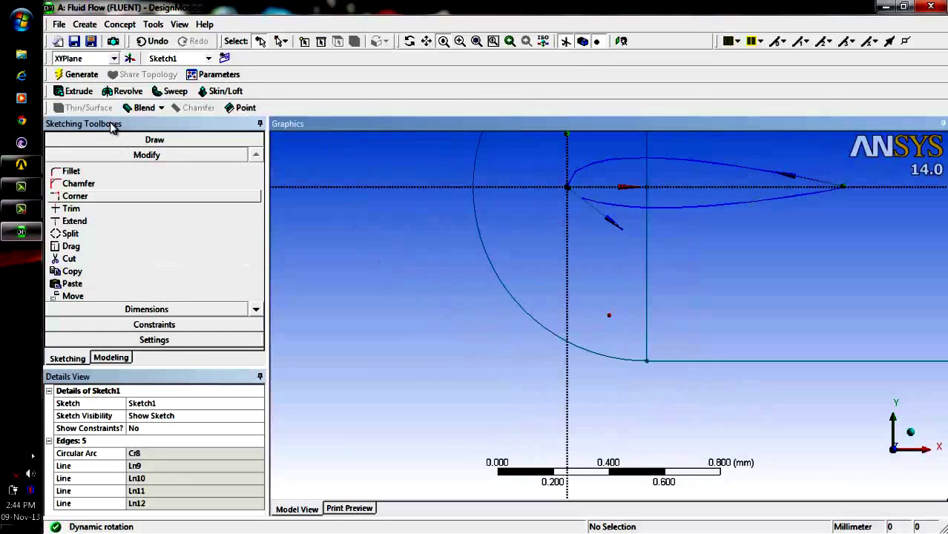
{"action": "left_click", "coordinate": [102, 207]}
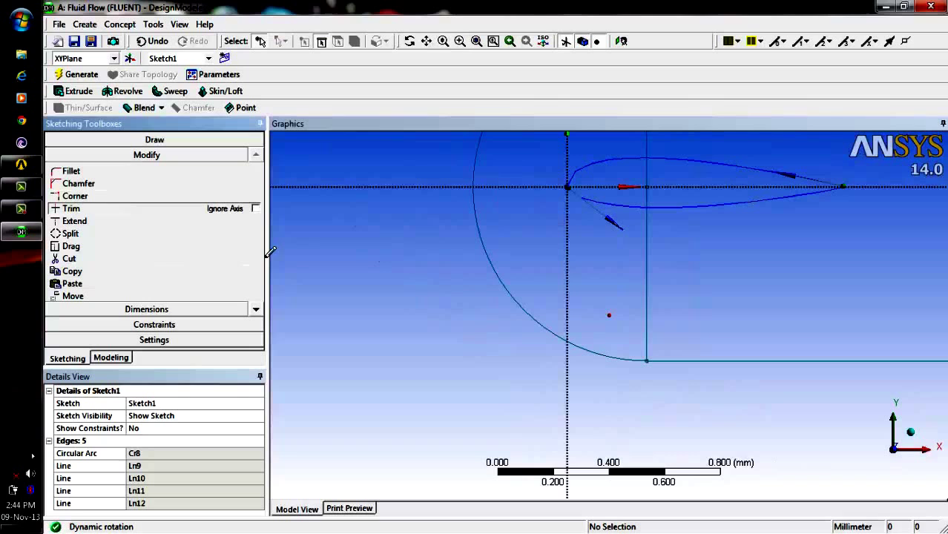
{"action": "left_click", "coordinate": [650, 302]}
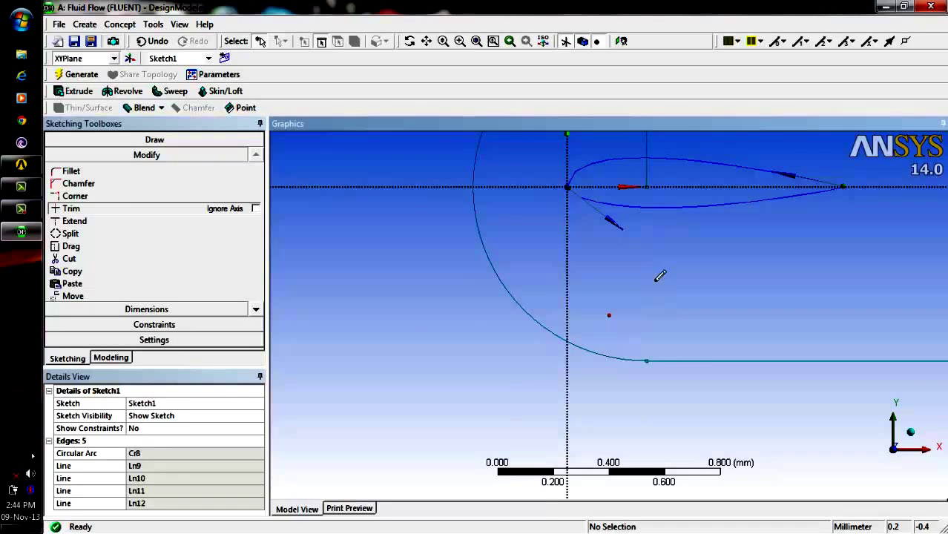
{"action": "left_click", "coordinate": [648, 142]}
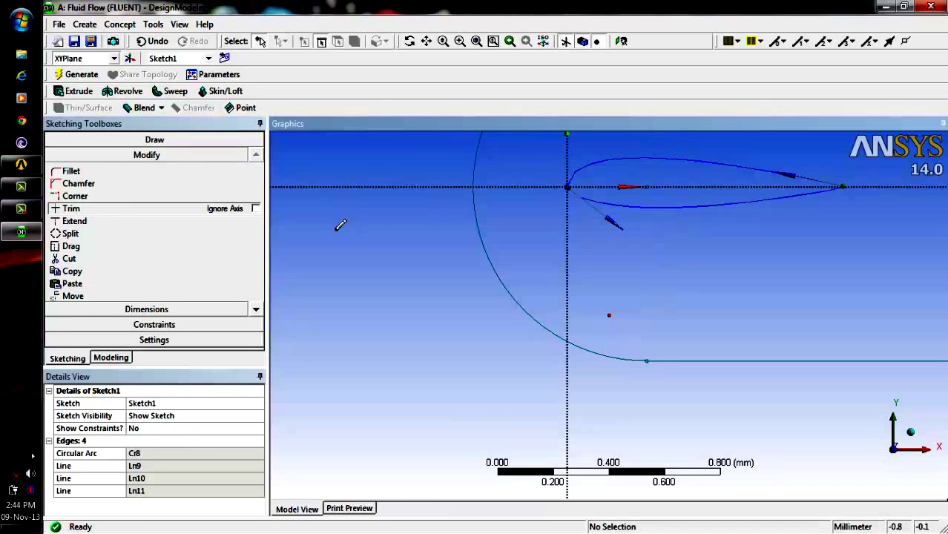
{"action": "left_click", "coordinate": [477, 41]}
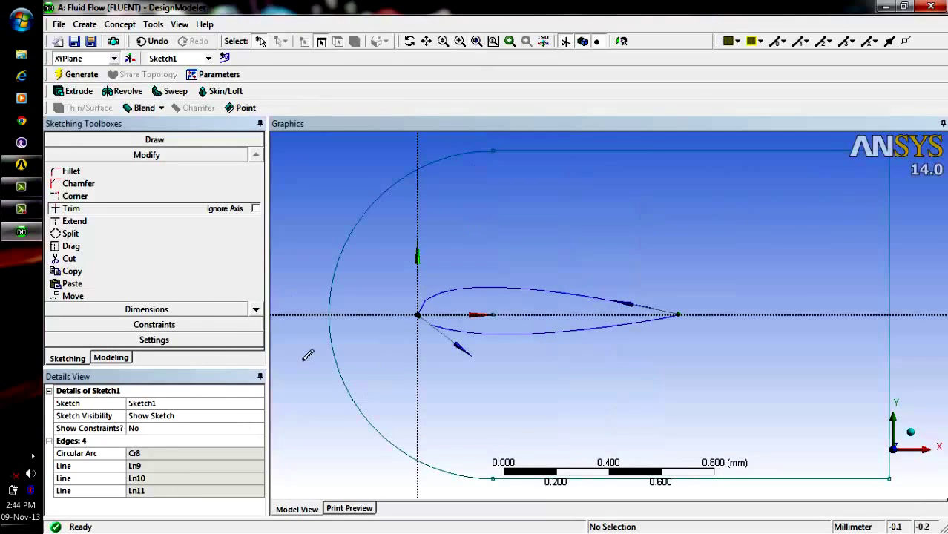
Add a diameter dimension to the semicircular arc, placed at its upper side outside the outline.
{"action": "left_click", "coordinate": [186, 311]}
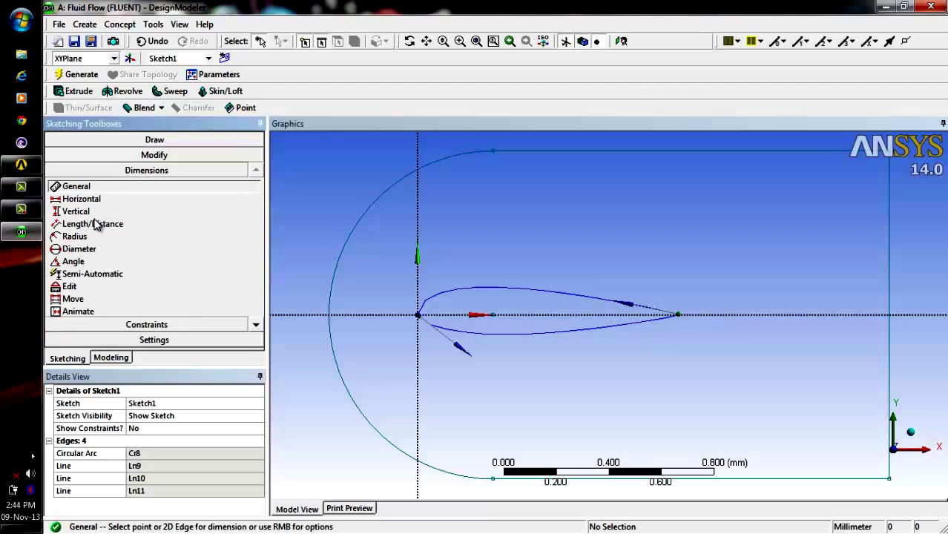
{"action": "left_click", "coordinate": [94, 250]}
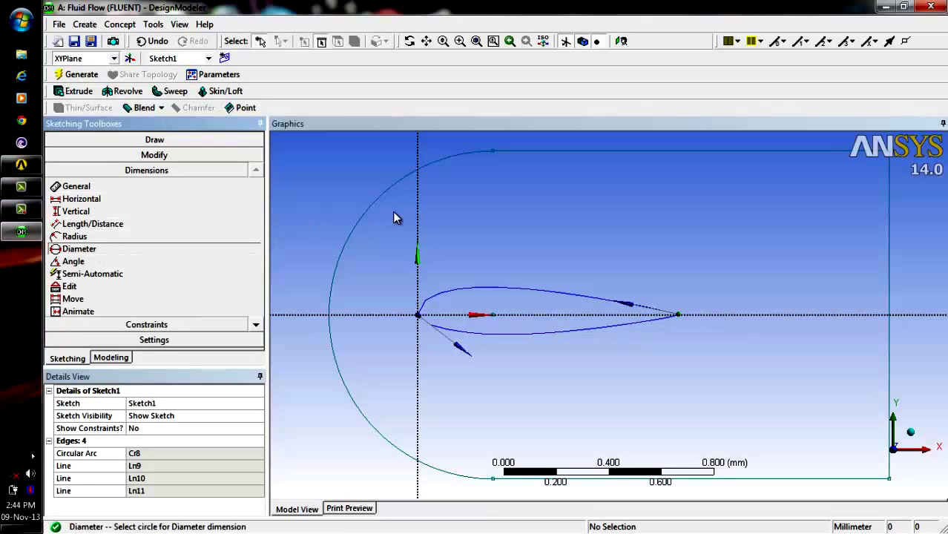
{"action": "left_click", "coordinate": [382, 191]}
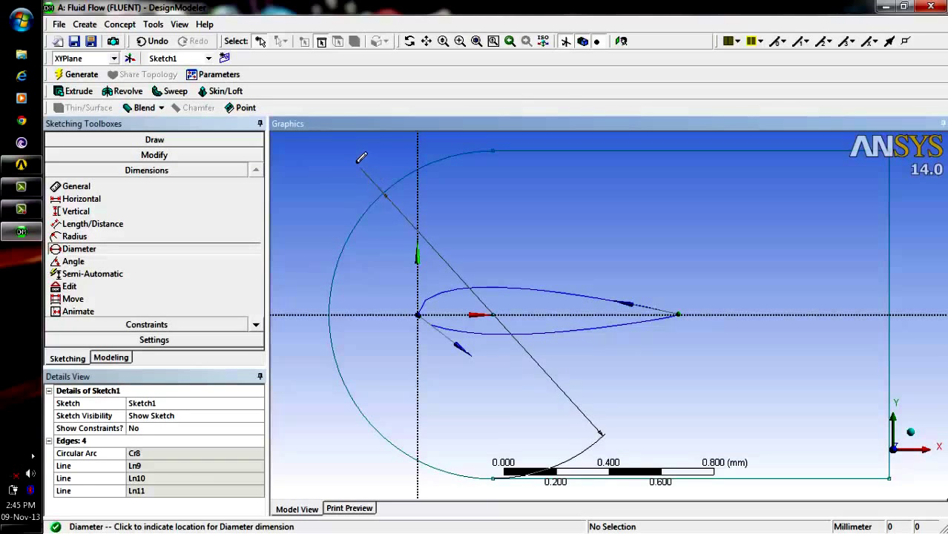
{"action": "left_click", "coordinate": [386, 156]}
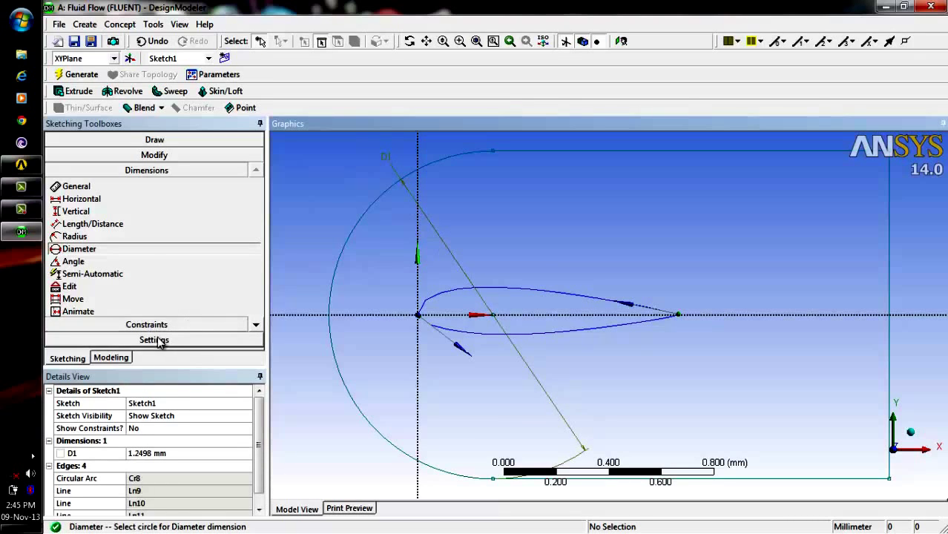
Add a length dimension from the arc's centre to the outline's far vertical edge, placed above the airfoil.
{"action": "left_click", "coordinate": [114, 226]}
{"action": "left_click", "coordinate": [114, 225]}
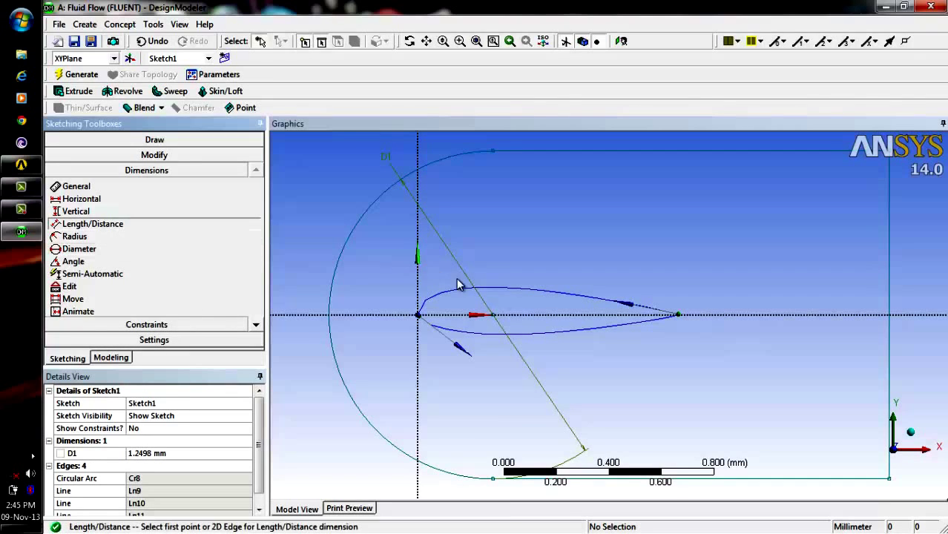
{"action": "left_click", "coordinate": [496, 318]}
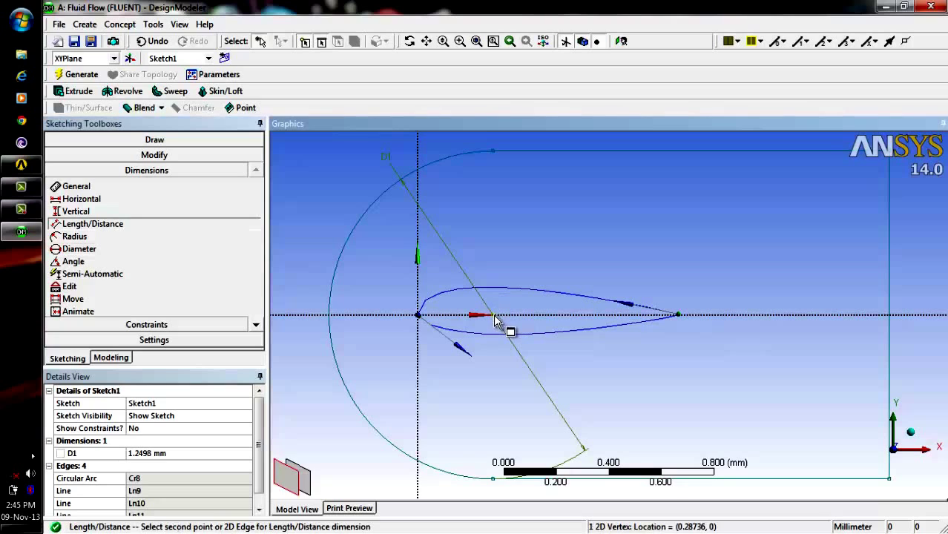
{"action": "left_click", "coordinate": [889, 257]}
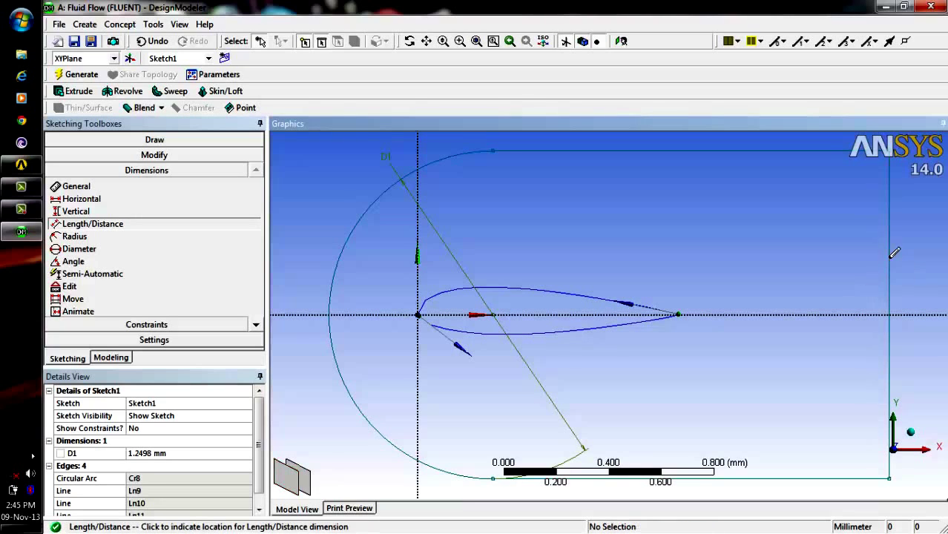
{"action": "left_click", "coordinate": [725, 217]}
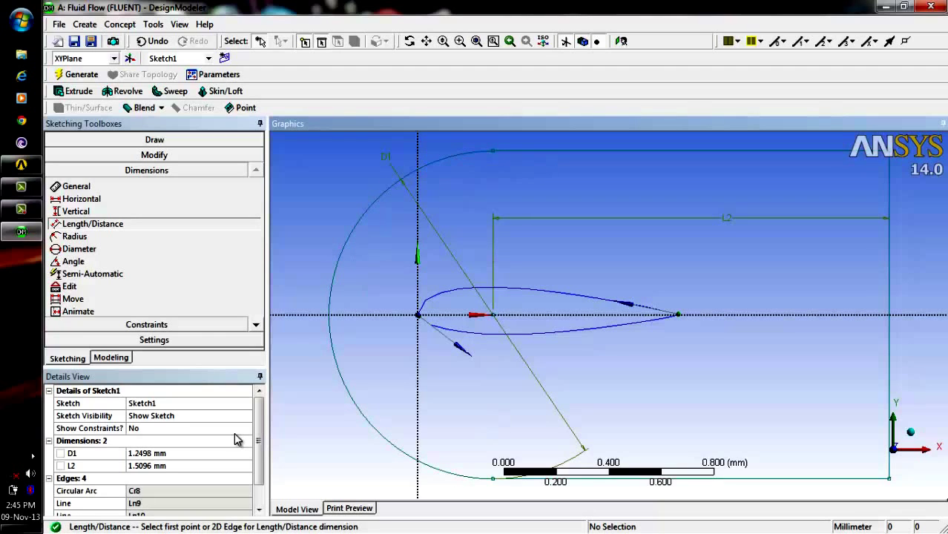
Set the arc's diameter to 15 mm and the centre-to-edge length to 10 mm, and fit the whole outline in view.
{"action": "left_click_drag", "start_coordinate": [262, 433], "coordinate": [261, 442]}
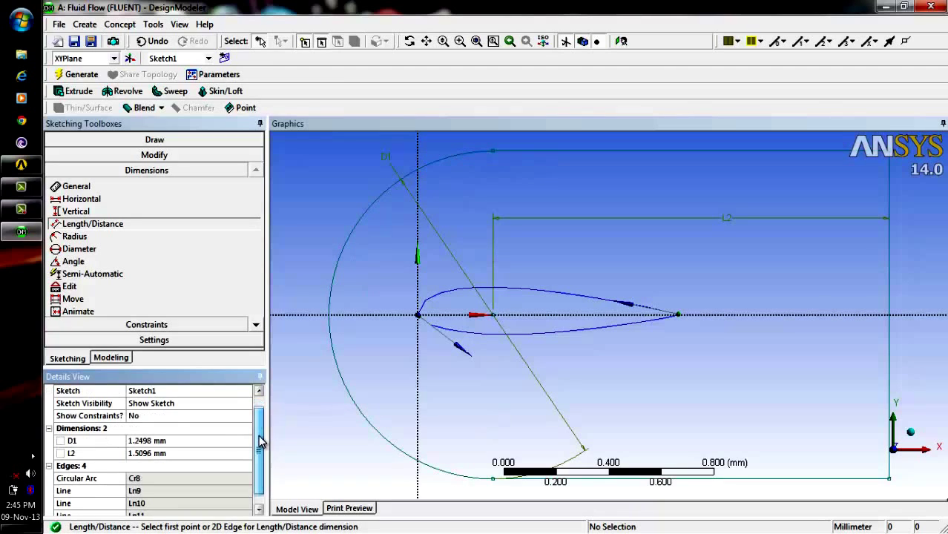
{"action": "left_click", "coordinate": [231, 440]}
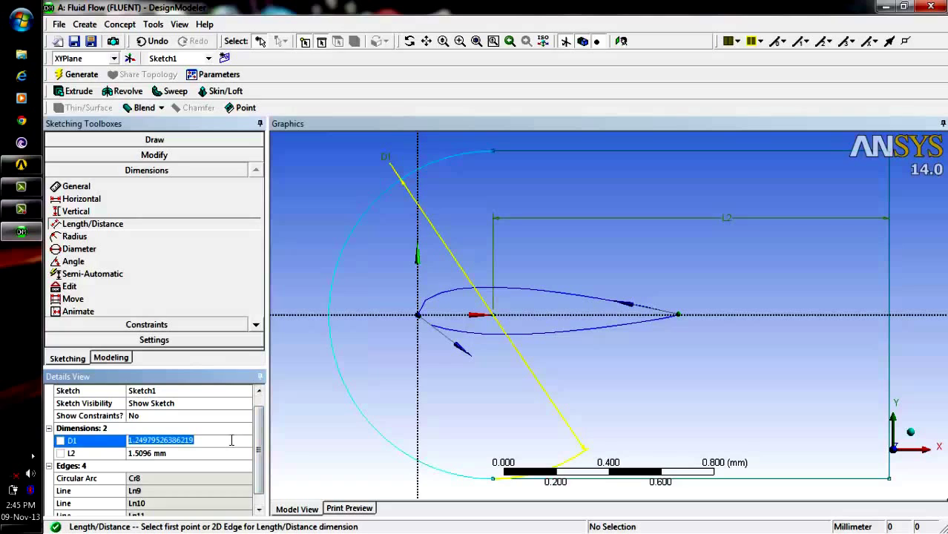
{"action": "key", "text": "BackSpace"}
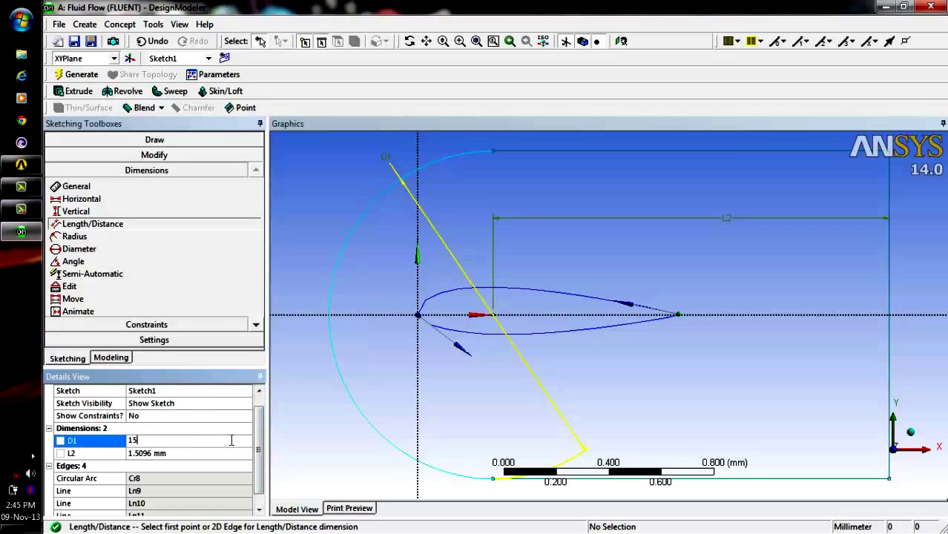
{"action": "type", "text": "15"}
{"action": "key", "text": "Return"}
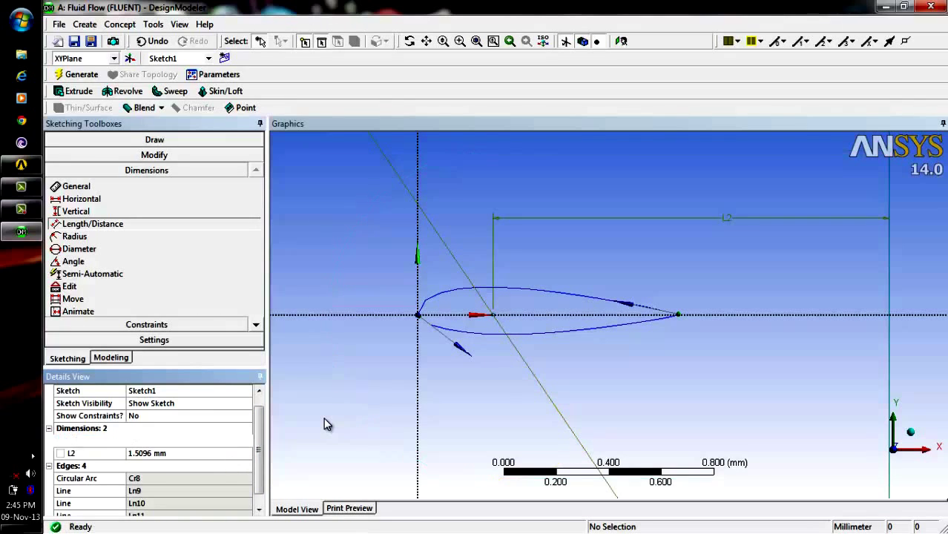
{"action": "left_click", "coordinate": [194, 452]}
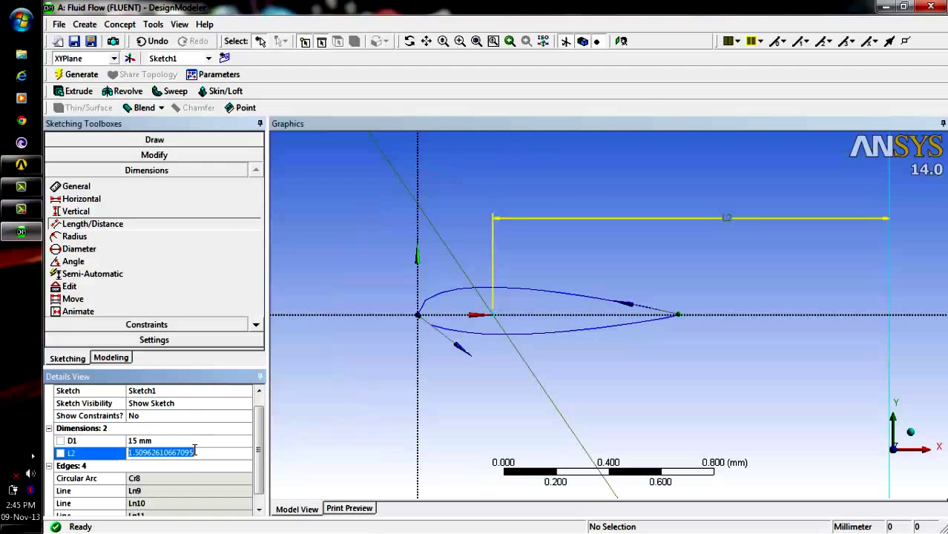
{"action": "type", "text": "10"}
{"action": "key", "text": "Return"}
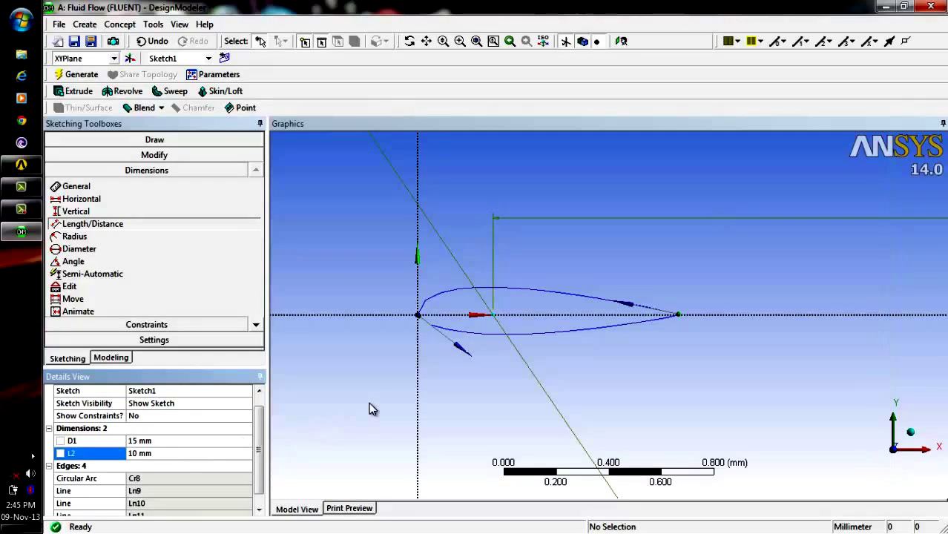
{"action": "left_click", "coordinate": [478, 41]}
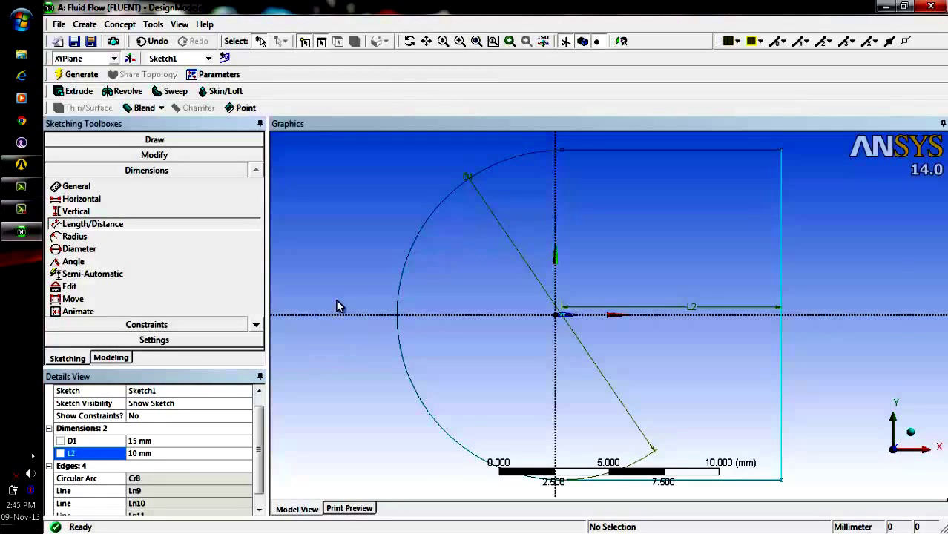
Set the arc's diameter to 20 mm and try the centre-to-edge length at 15 mm and 12 mm.
{"action": "left_click", "coordinate": [199, 440]}
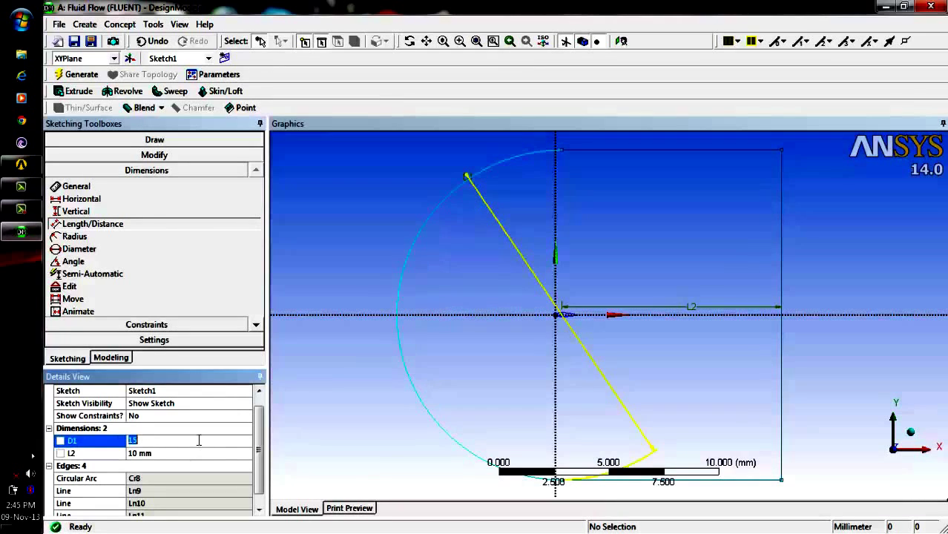
{"action": "key", "text": "Return"}
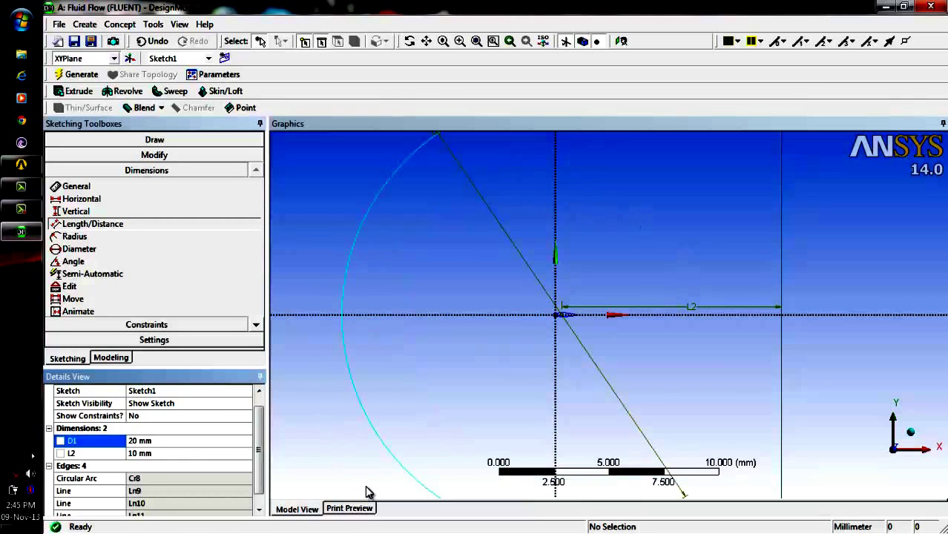
{"action": "left_click", "coordinate": [185, 450]}
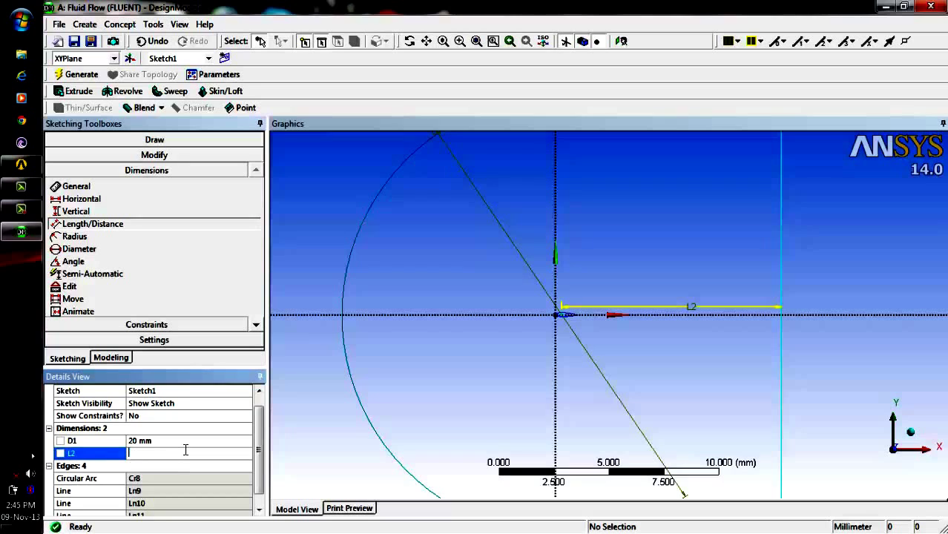
{"action": "key", "text": "Return"}
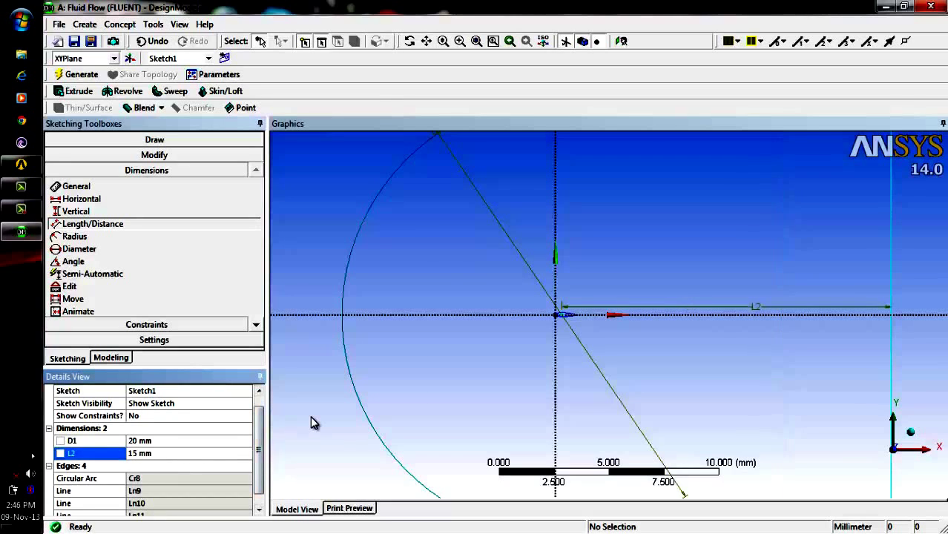
{"action": "left_click", "coordinate": [205, 450]}
{"action": "key", "text": "Return"}
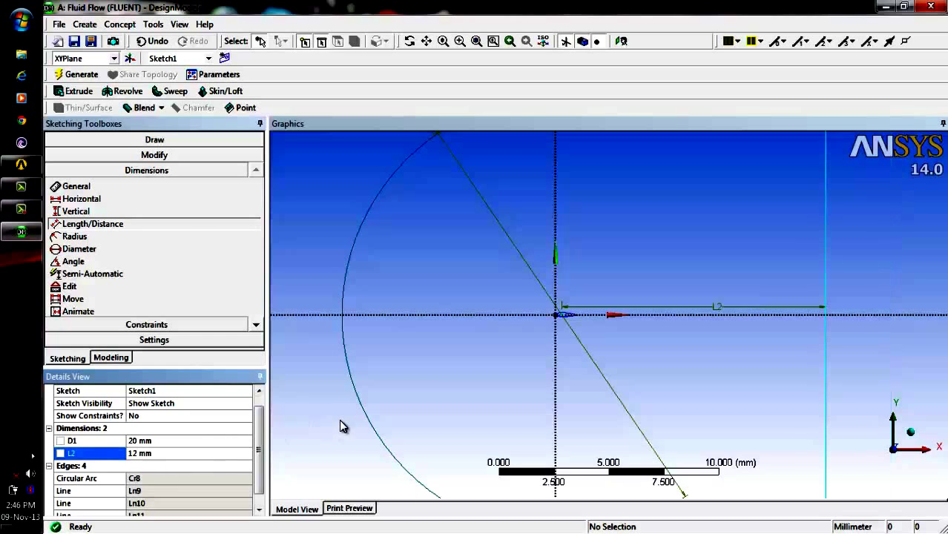
Set the centre-to-edge length to 15 mm and the arc's diameter to 25 mm.
{"action": "left_click", "coordinate": [223, 452]}
{"action": "key", "text": "Return"}
{"action": "left_click", "coordinate": [217, 438]}
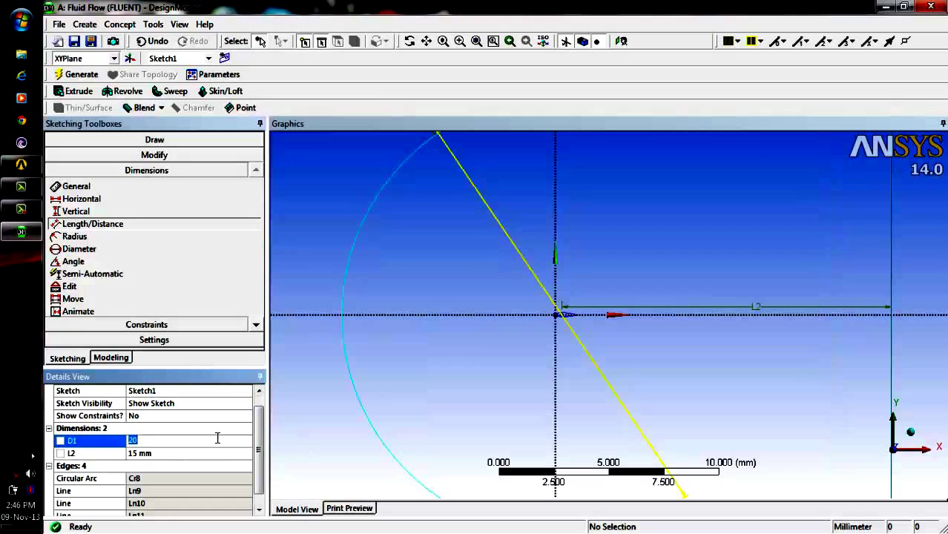
{"action": "type", "text": "2"}
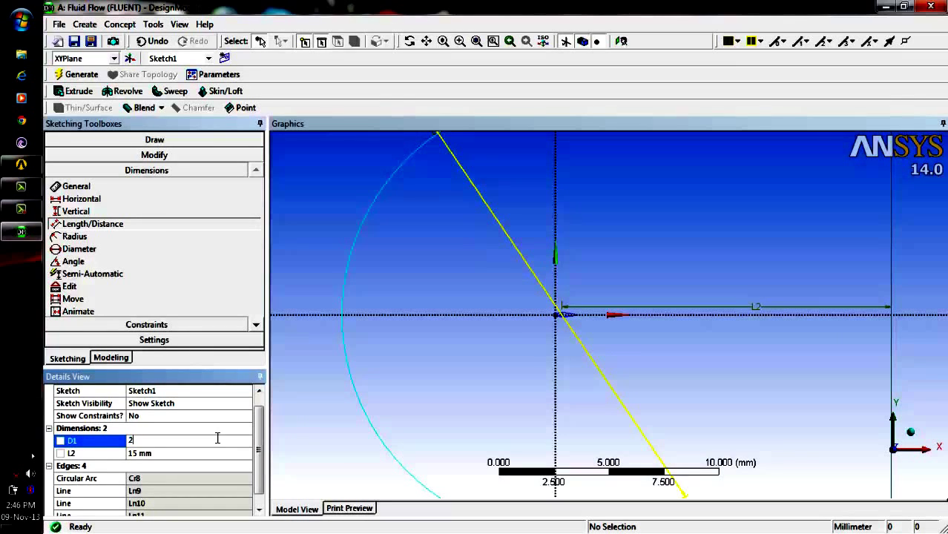
{"action": "type", "text": "5"}
{"action": "key", "text": "Return"}
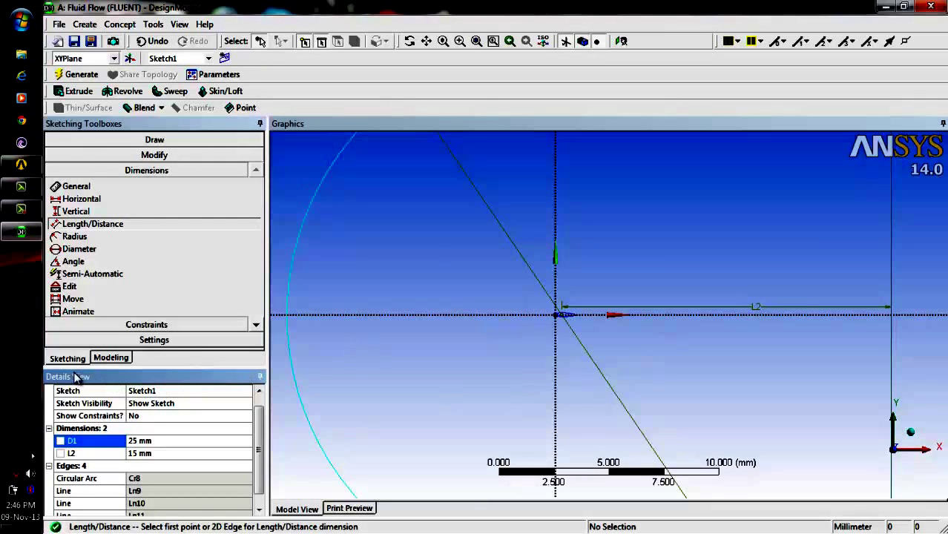
Try to create a surface from sketches using the imported airfoil line body as the base object.
{"action": "left_click", "coordinate": [108, 359]}
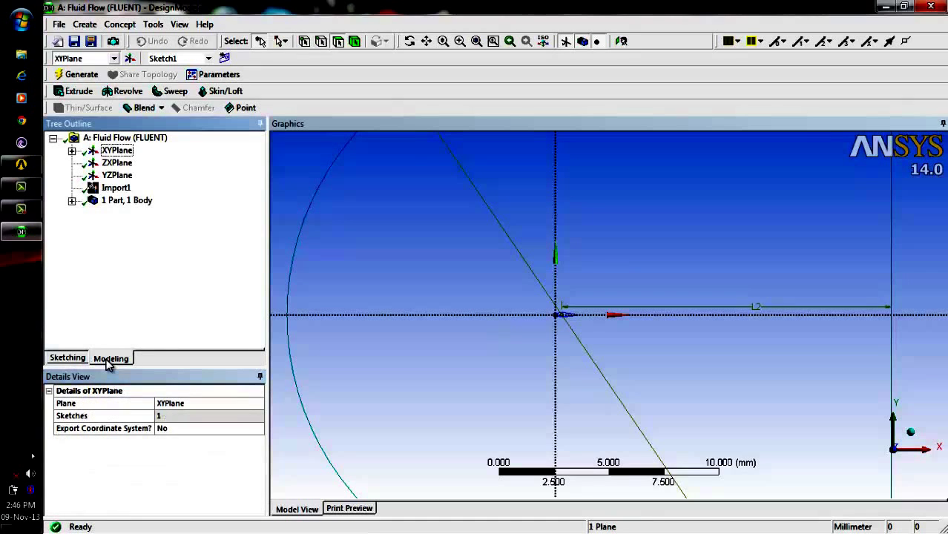
{"action": "left_click", "coordinate": [72, 201]}
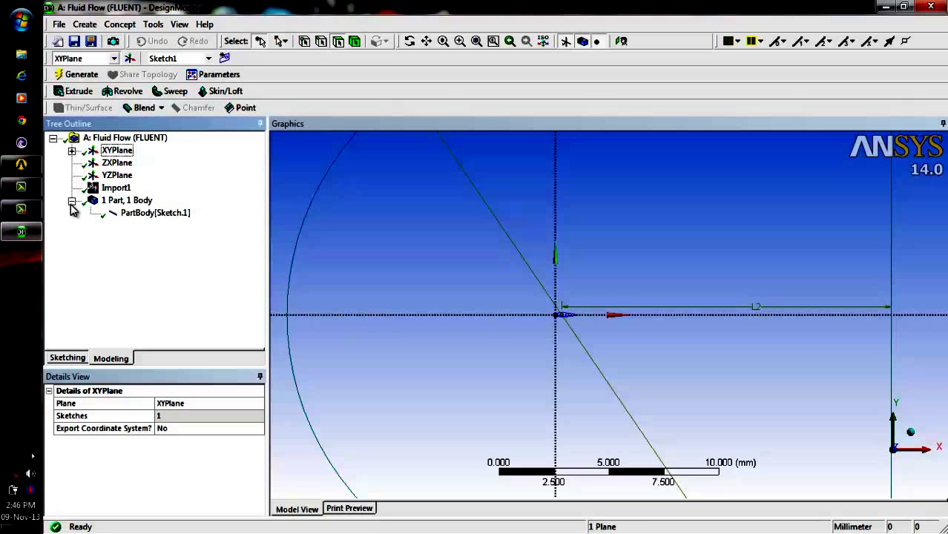
{"action": "left_click", "coordinate": [123, 26]}
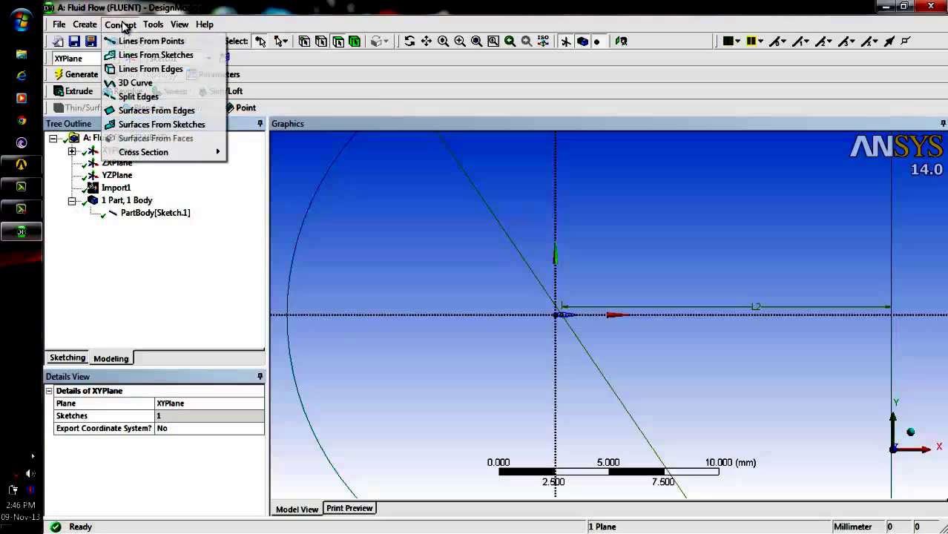
{"action": "left_click", "coordinate": [135, 124]}
{"action": "left_click", "coordinate": [152, 227]}
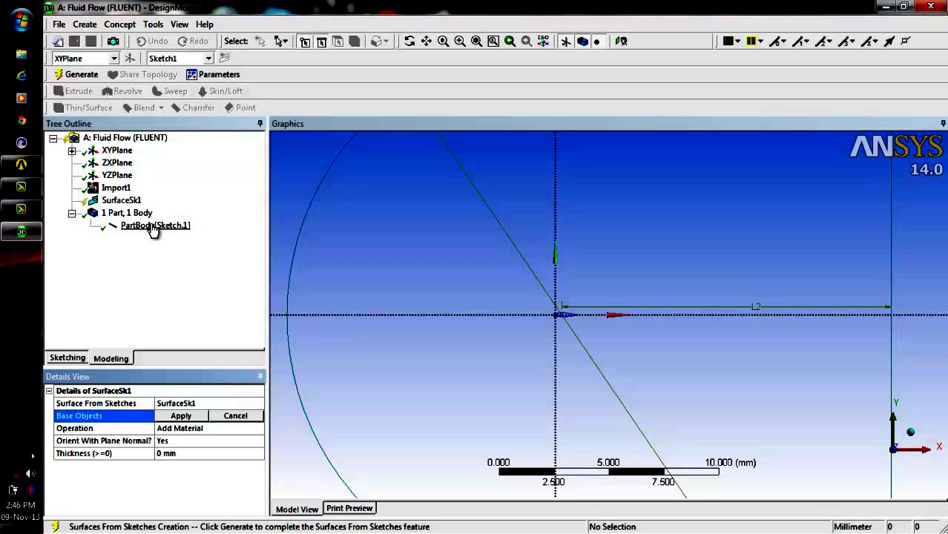
{"action": "left_click", "coordinate": [181, 417]}
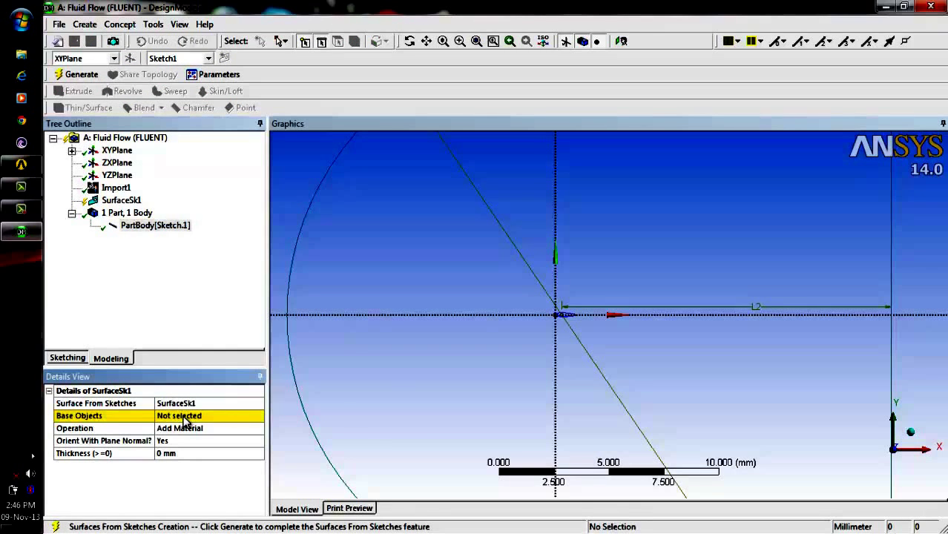
{"action": "left_click", "coordinate": [186, 420]}
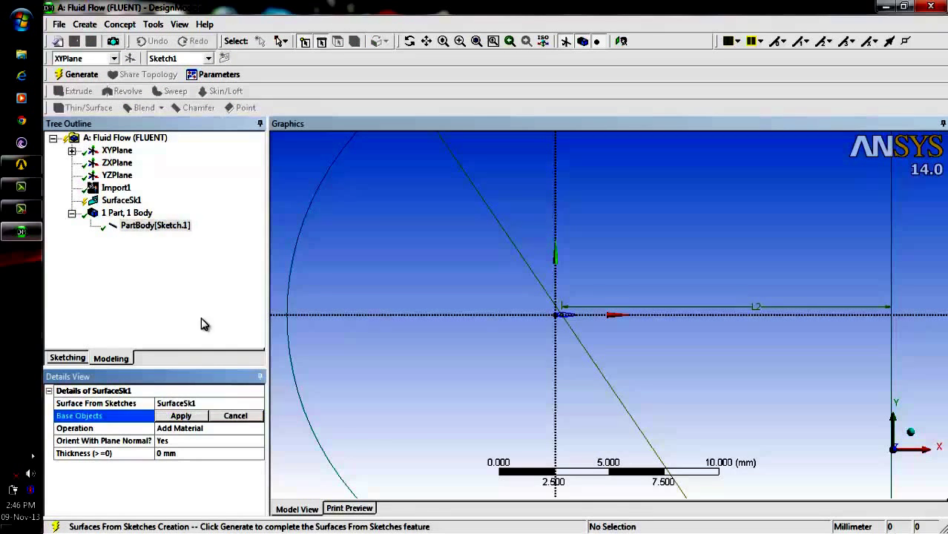
Delete the ungenerated surface-from-sketches feature from the model.
{"action": "left_click", "coordinate": [131, 202]}
{"action": "right_click", "coordinate": [130, 201]}
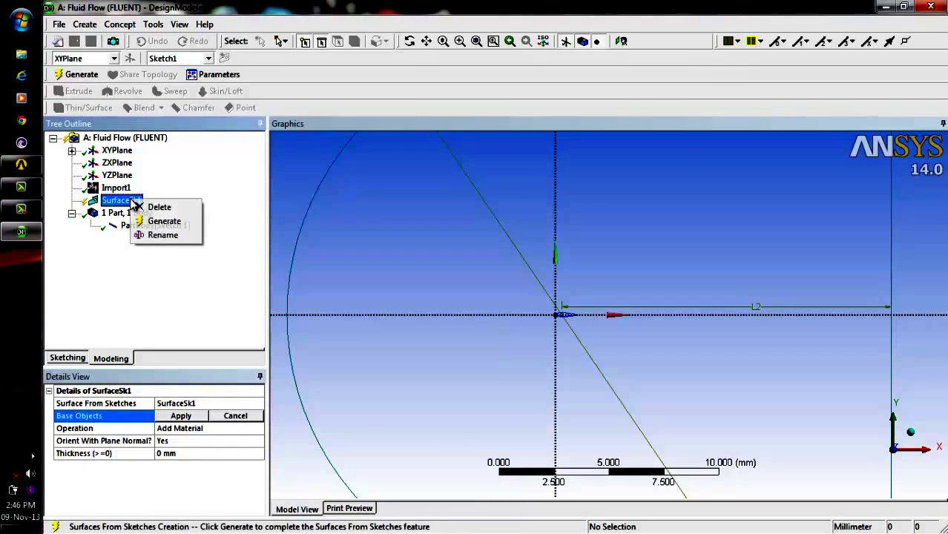
{"action": "left_click", "coordinate": [175, 211]}
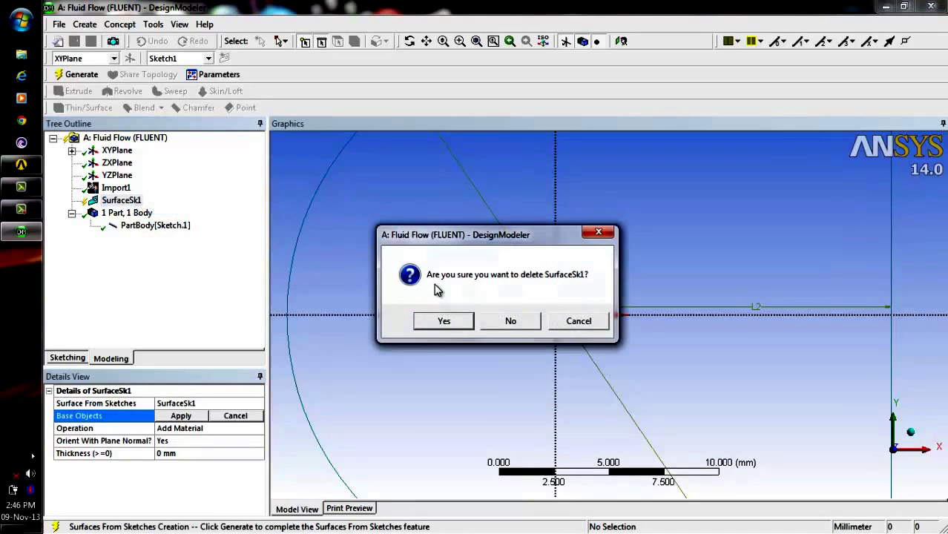
{"action": "left_click", "coordinate": [444, 320]}
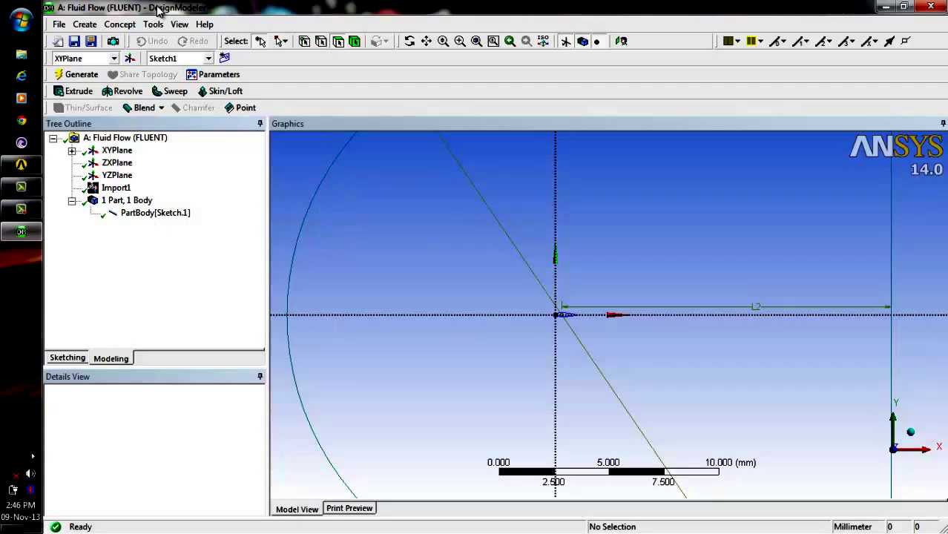
Generate a Lines From Edges feature from the airfoil's two edges, with the Add Material operation.
{"action": "left_click", "coordinate": [121, 24]}
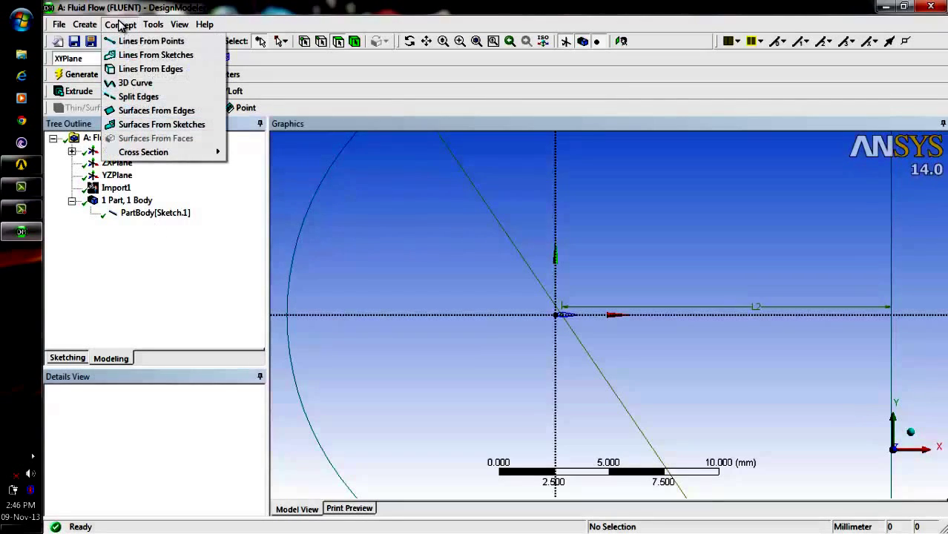
{"action": "left_click", "coordinate": [133, 71]}
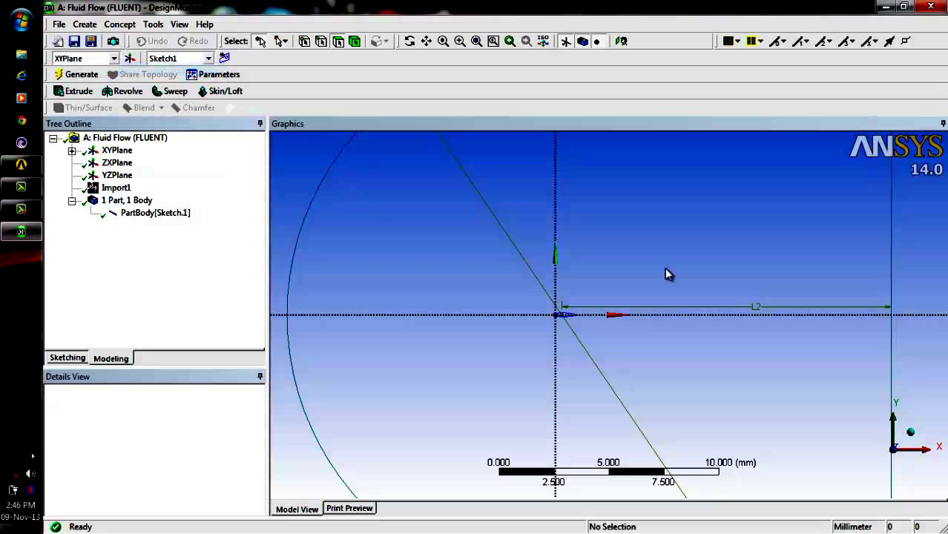
{"action": "left_click", "coordinate": [565, 315]}
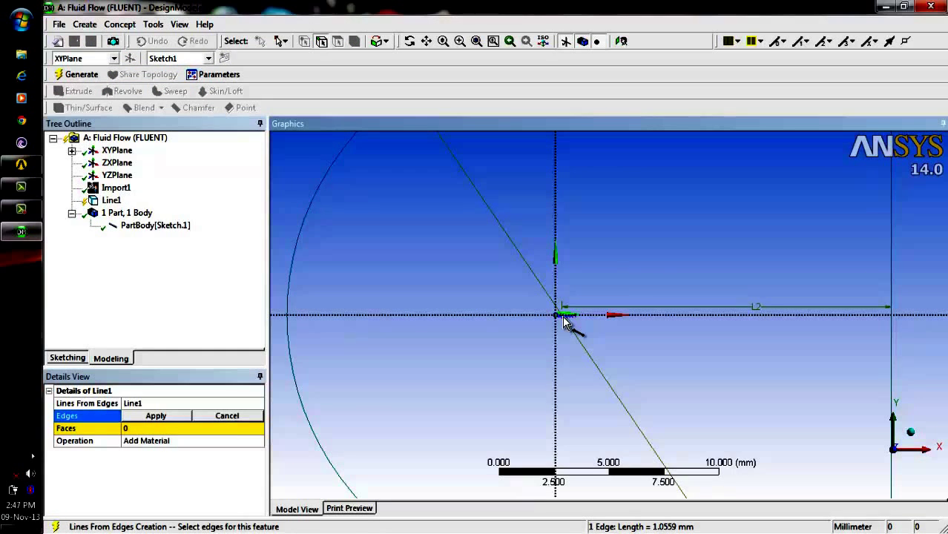
{"action": "left_click", "coordinate": [565, 314], "text": "ctrl"}
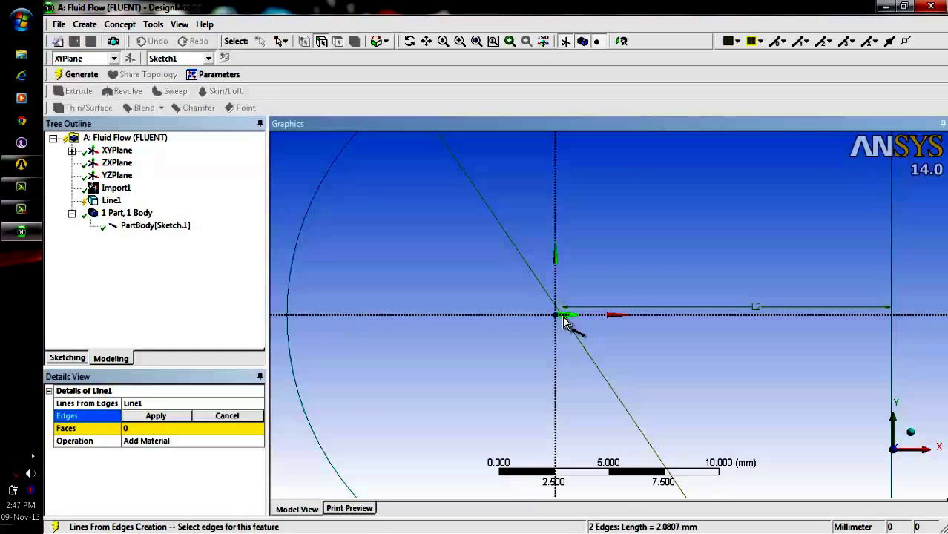
{"action": "left_click", "coordinate": [150, 417]}
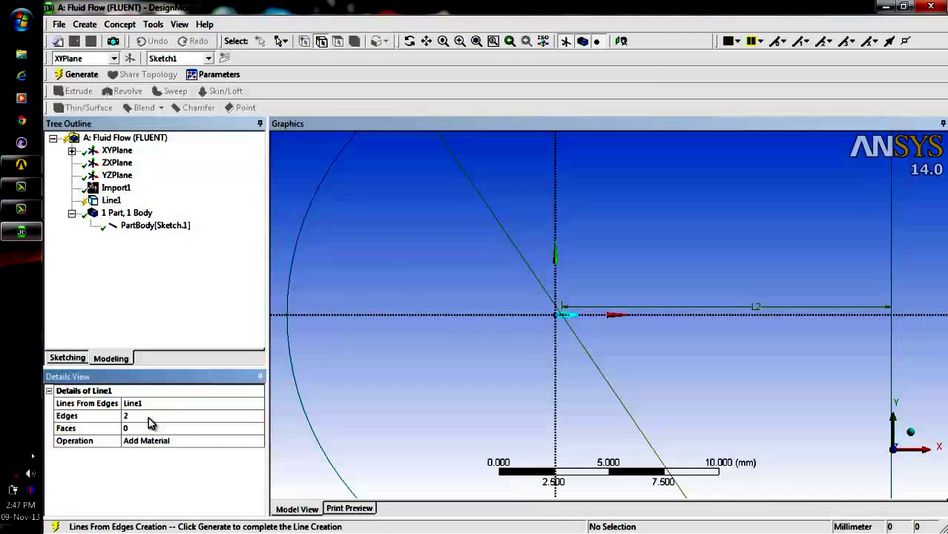
{"action": "left_click", "coordinate": [81, 75]}
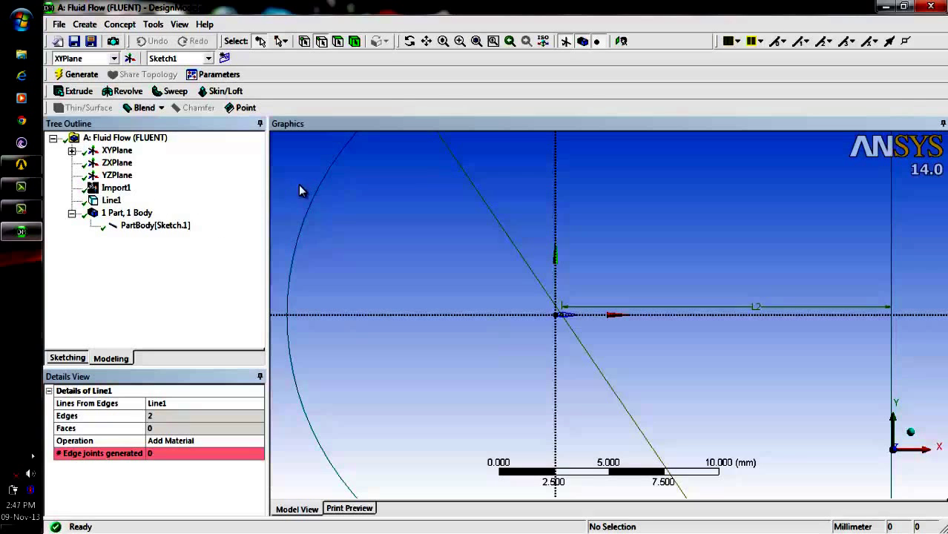
Generate a Lines From Sketches feature from the C-shaped domain sketch on the XY plane, with the Add Material operation.
{"action": "left_click", "coordinate": [120, 25]}
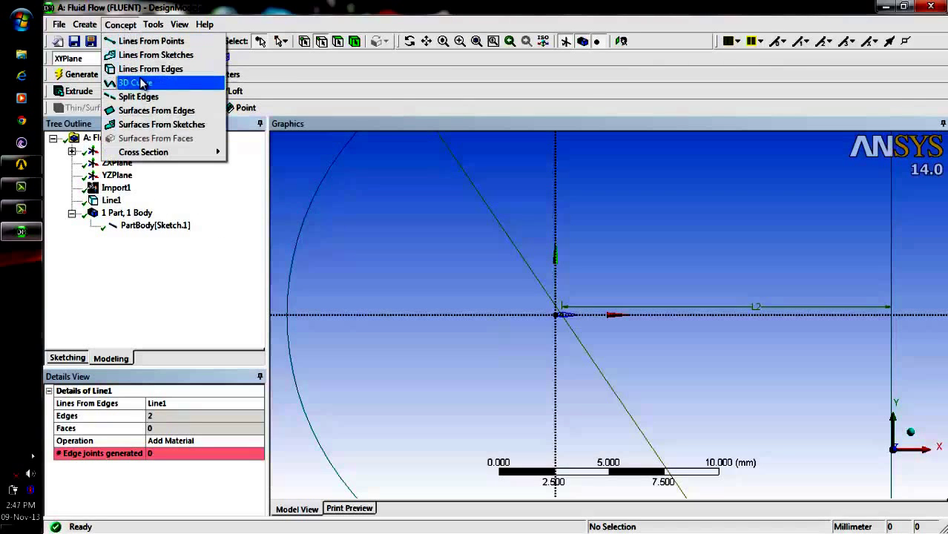
{"action": "left_click", "coordinate": [139, 59]}
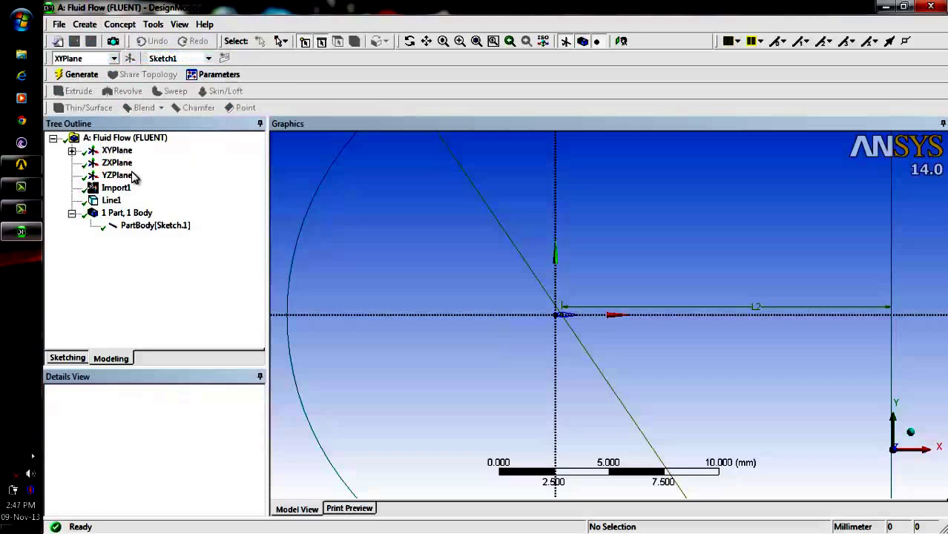
{"action": "left_click", "coordinate": [71, 150]}
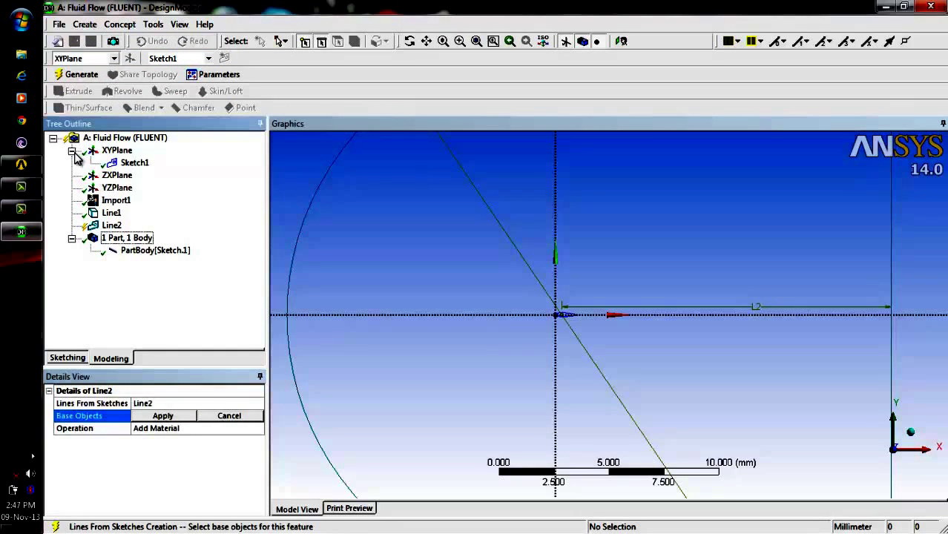
{"action": "left_click", "coordinate": [133, 163]}
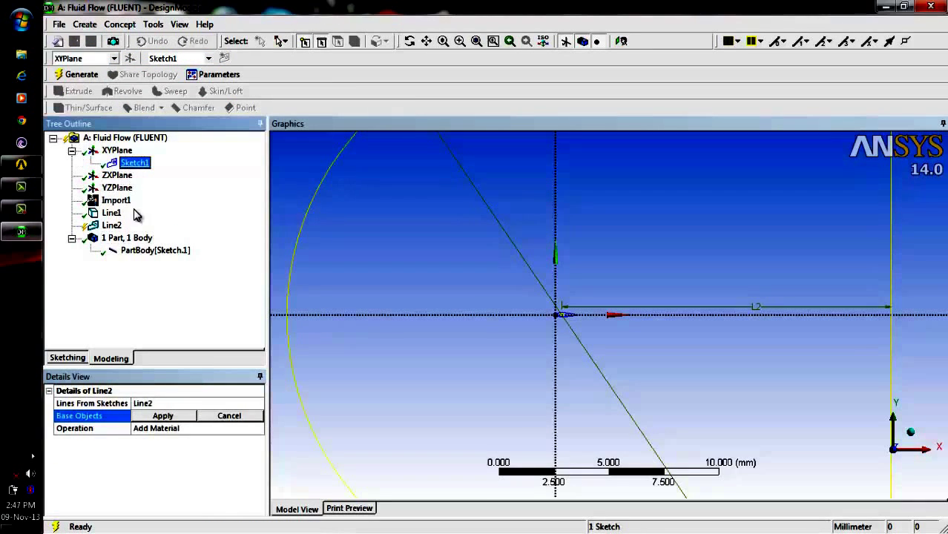
{"action": "left_click", "coordinate": [180, 415]}
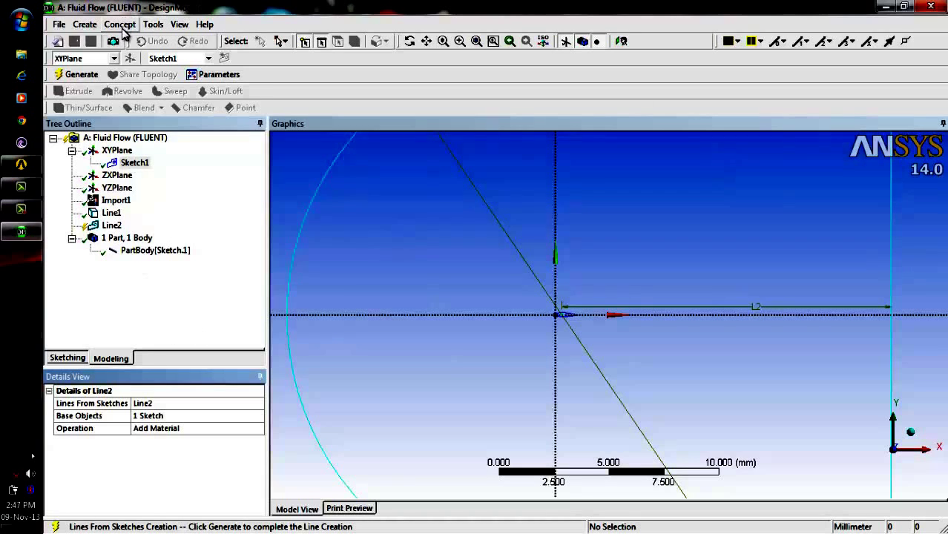
{"action": "left_click", "coordinate": [93, 74]}
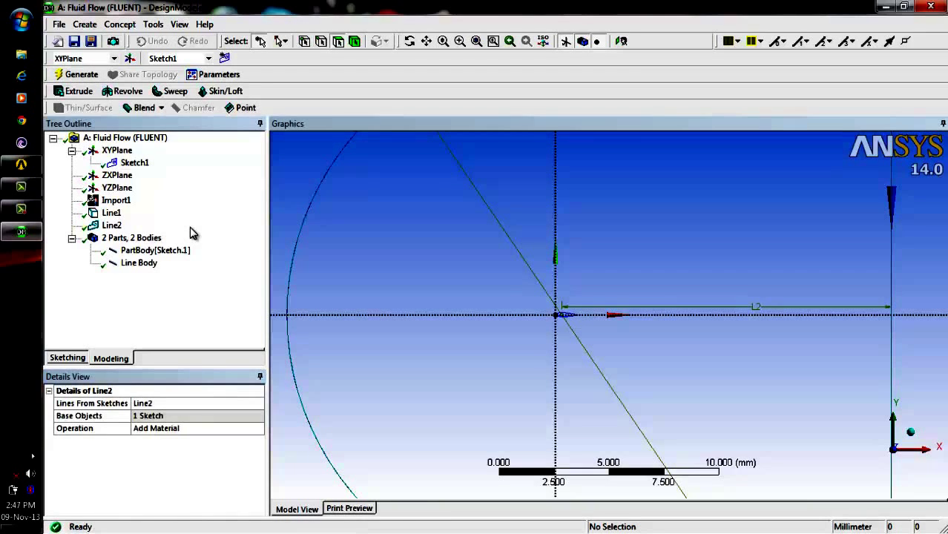
Generate a Surfaces From Edges feature from the airfoil's two edges.
{"action": "left_click", "coordinate": [128, 24]}
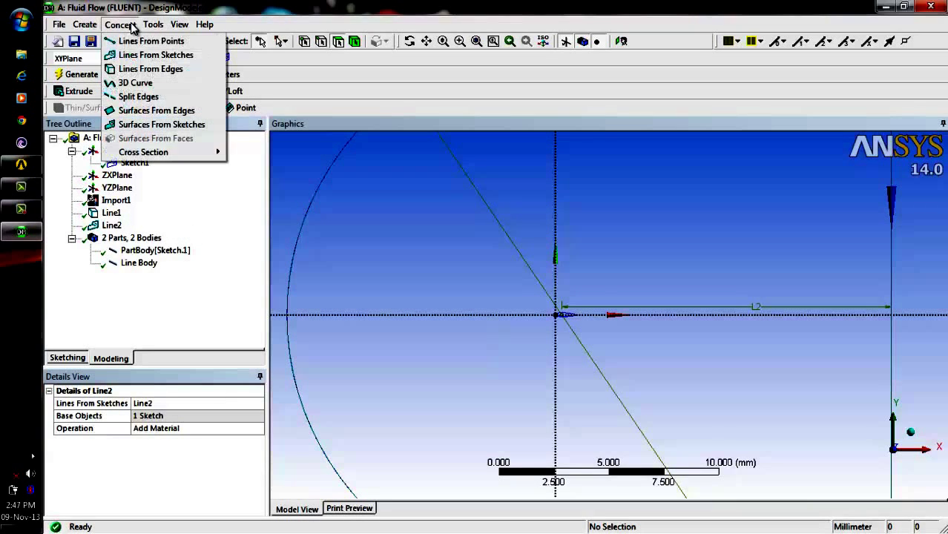
{"action": "left_click", "coordinate": [147, 111]}
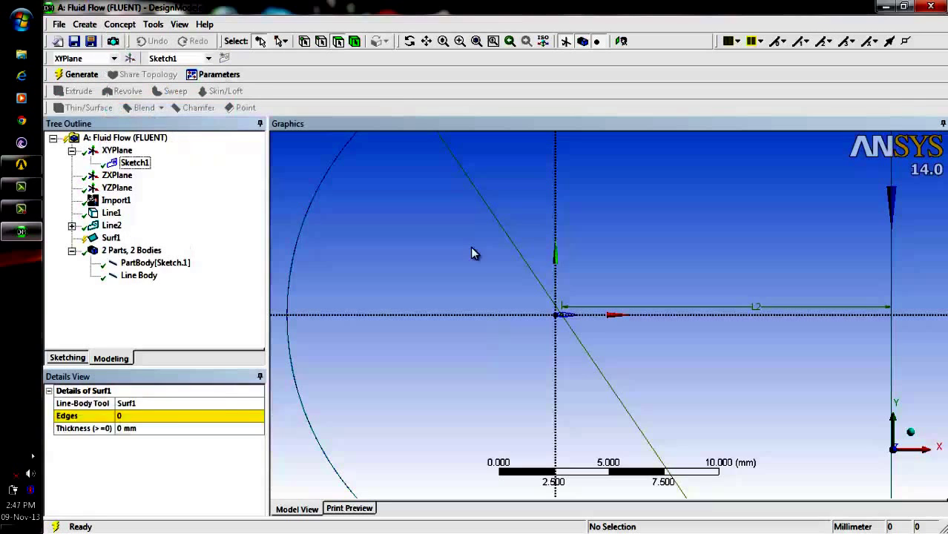
{"action": "left_click", "coordinate": [564, 316]}
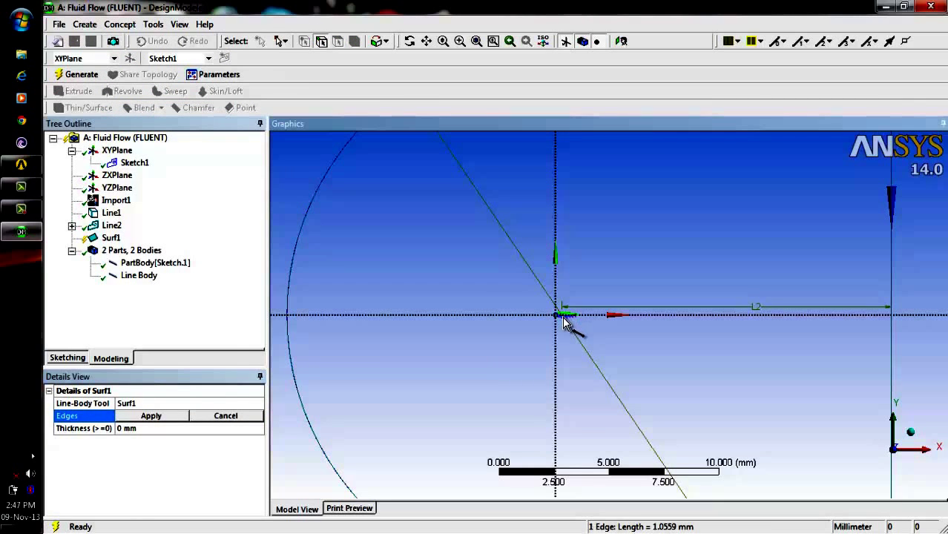
{"action": "left_click", "coordinate": [564, 317], "text": "ctrl"}
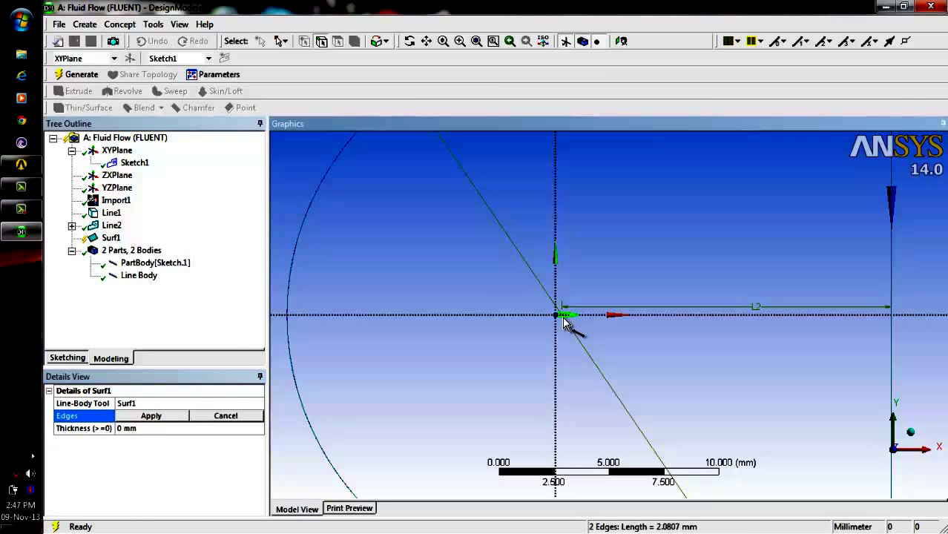
{"action": "left_click", "coordinate": [174, 418]}
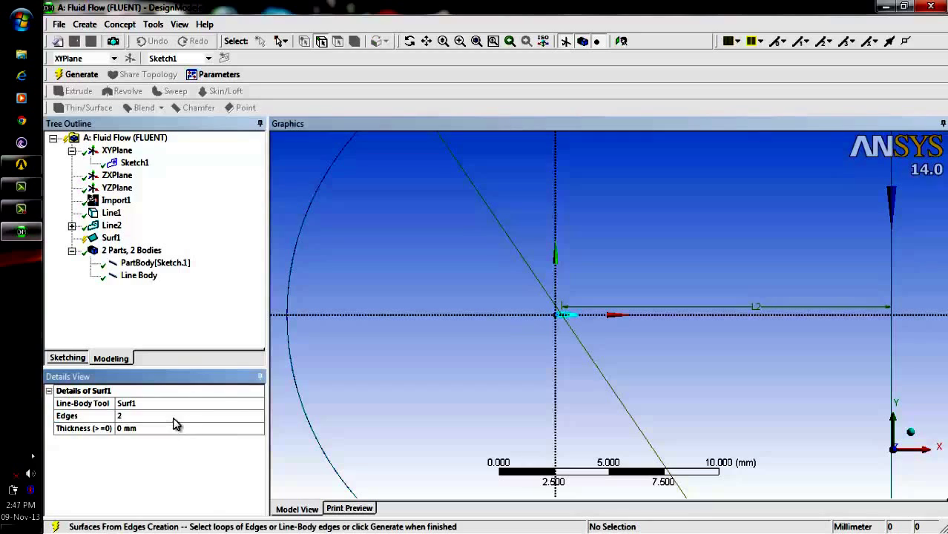
{"action": "left_click", "coordinate": [77, 74]}
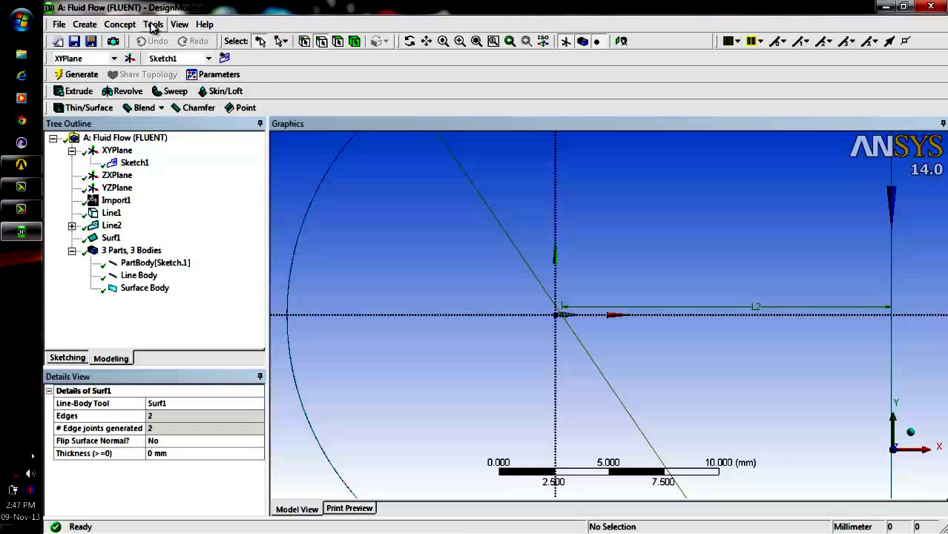
Freeze the model's existing bodies, including the airfoil surface.
{"action": "left_click", "coordinate": [152, 24]}
{"action": "left_click", "coordinate": [164, 43]}
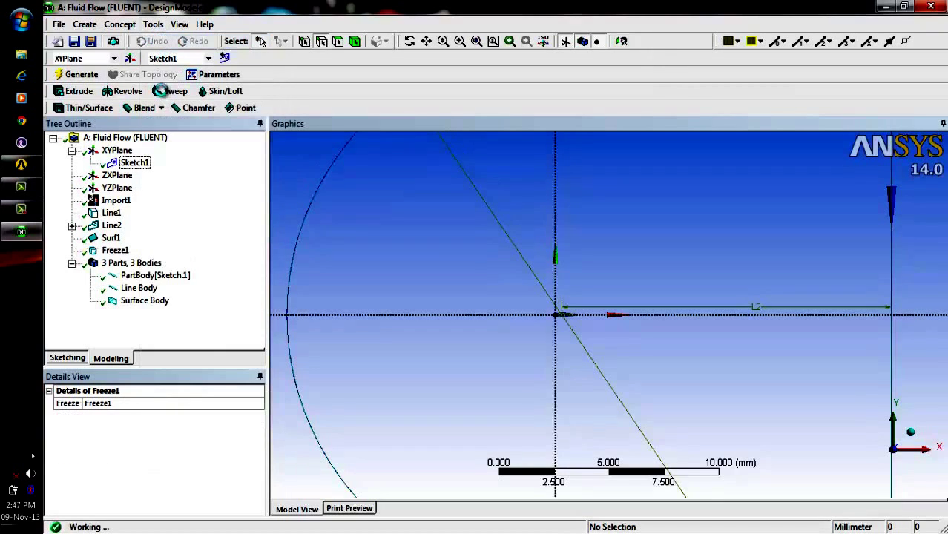
{"action": "left_click", "coordinate": [145, 300]}
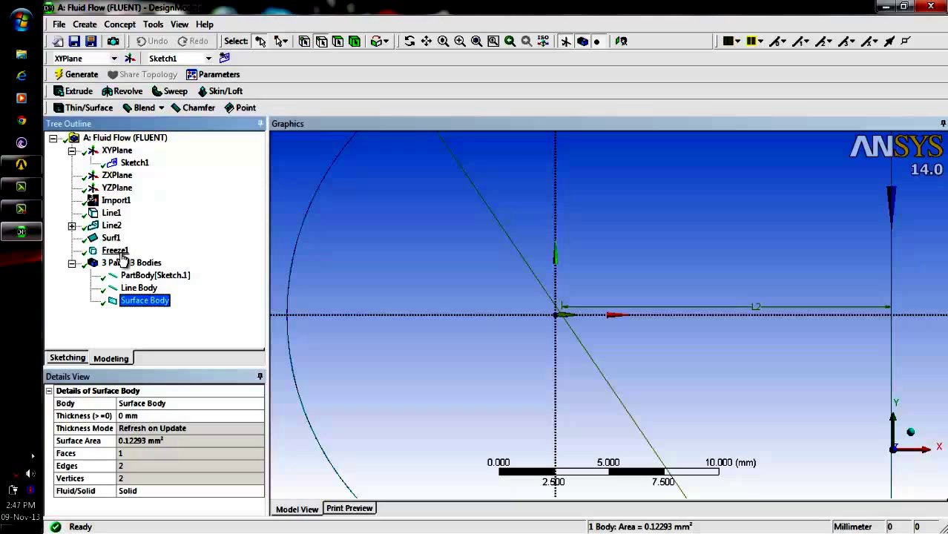
{"action": "left_click", "coordinate": [115, 250]}
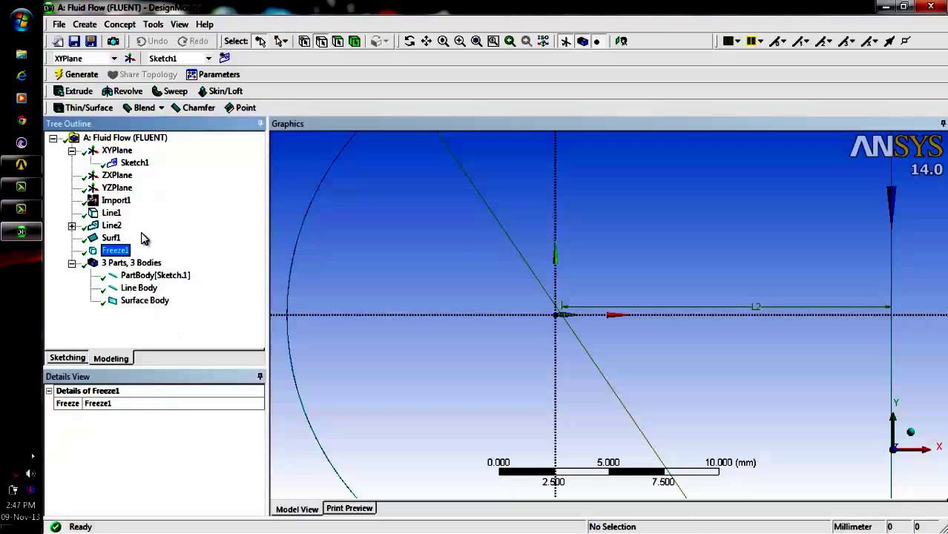
Generate a Surfaces From Edges feature from the C-domain's four boundary edges: the arc, both horizontal lines and the vertical line.
{"action": "left_click", "coordinate": [119, 25]}
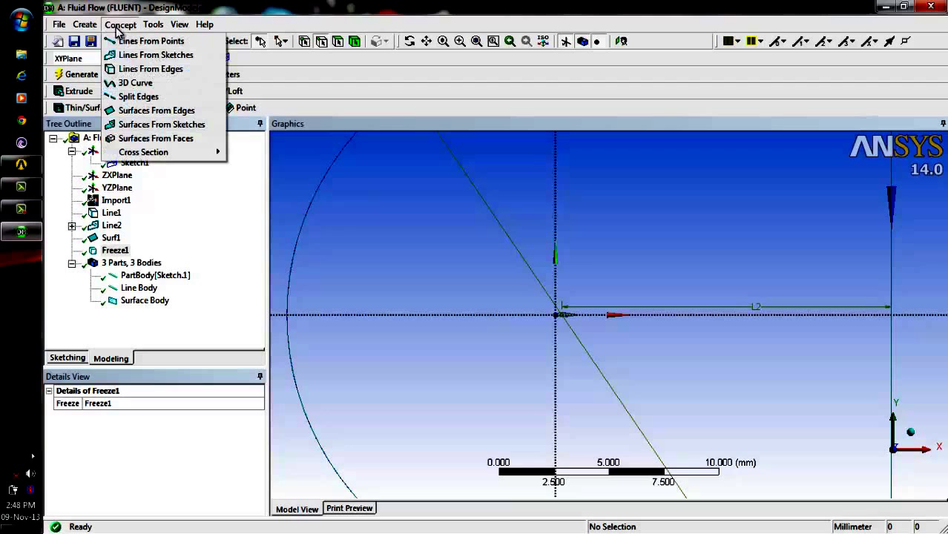
{"action": "left_click", "coordinate": [135, 111]}
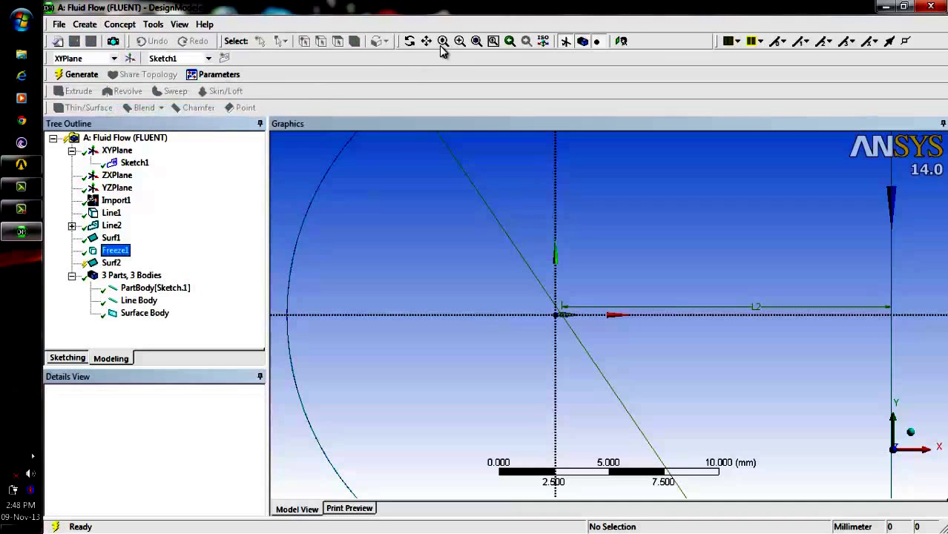
{"action": "left_click", "coordinate": [477, 43]}
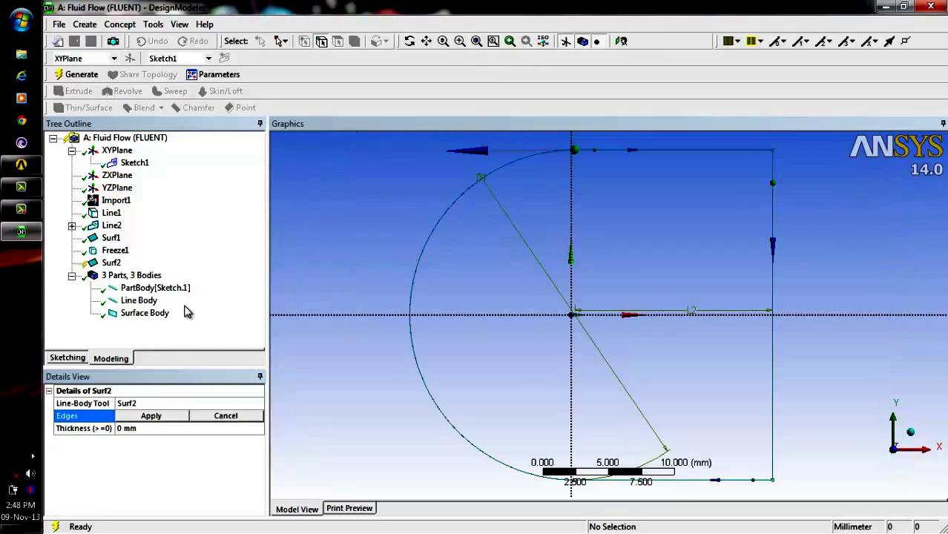
{"action": "left_click", "coordinate": [461, 197]}
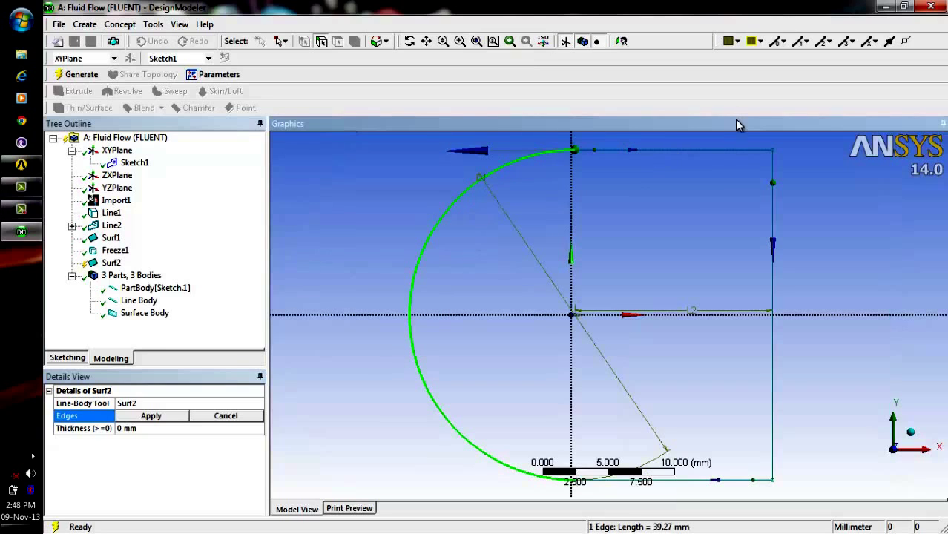
{"action": "left_click", "coordinate": [700, 150], "text": "ctrl"}
{"action": "left_click", "coordinate": [774, 212], "text": "ctrl"}
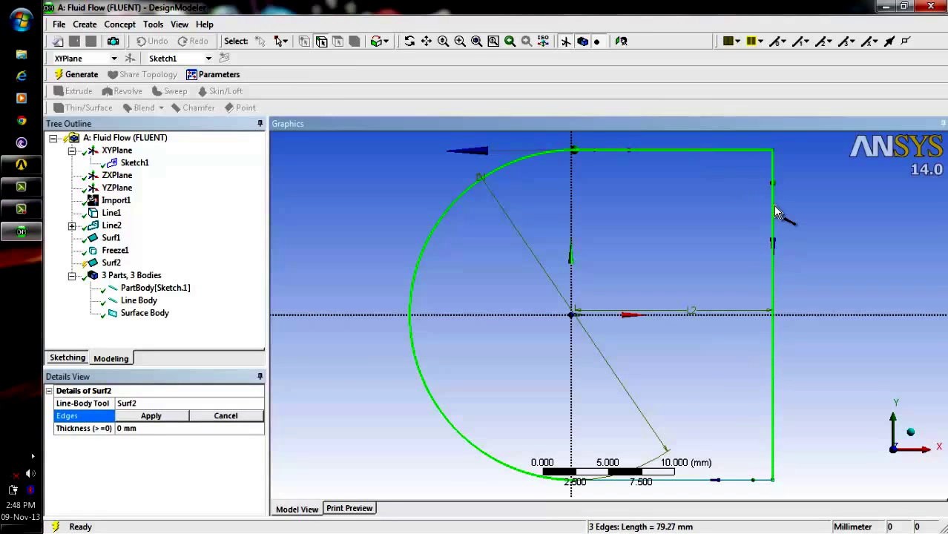
{"action": "left_click", "coordinate": [716, 481], "text": "ctrl"}
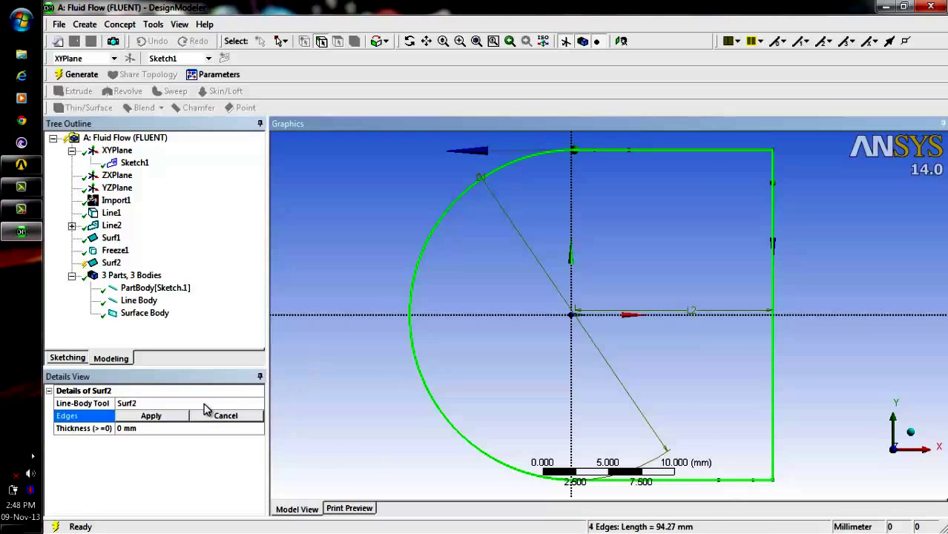
{"action": "left_click", "coordinate": [167, 416]}
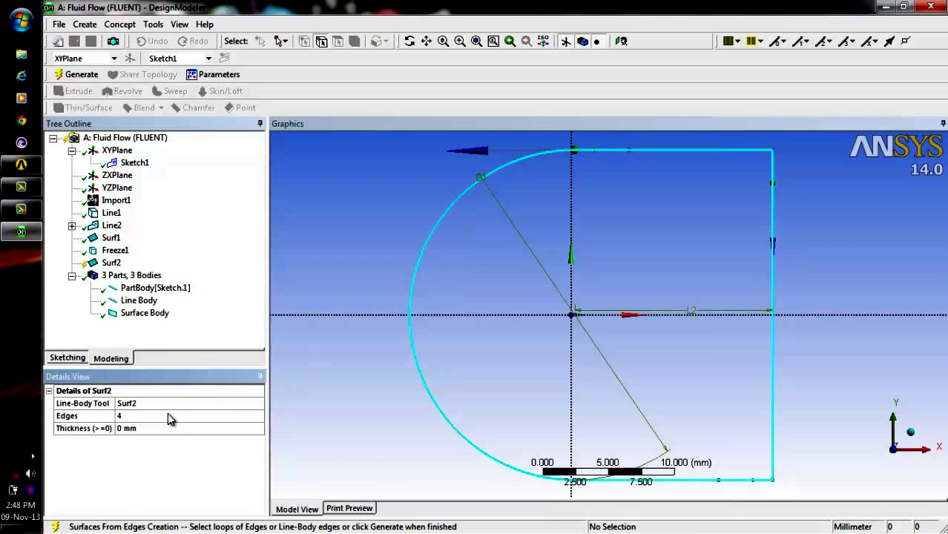
{"action": "left_click", "coordinate": [80, 74]}
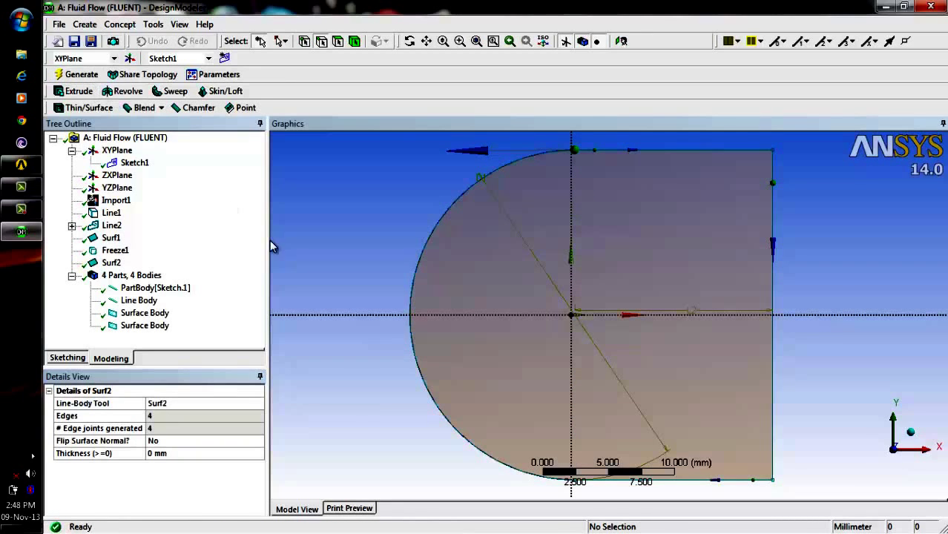
Form a new part from all four bodies, the two line bodies and two surface bodies, and expand it.
{"action": "left_click", "coordinate": [160, 288]}
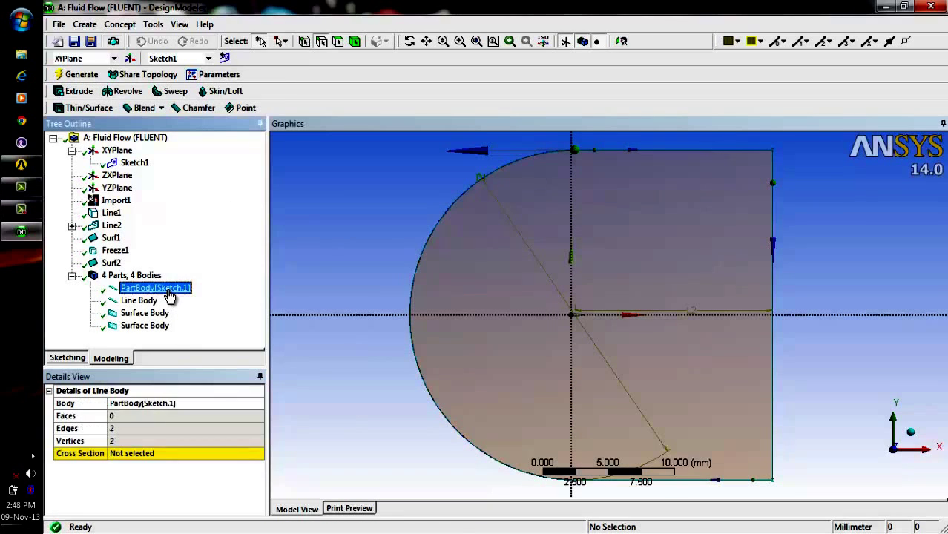
{"action": "left_click", "coordinate": [369, 250]}
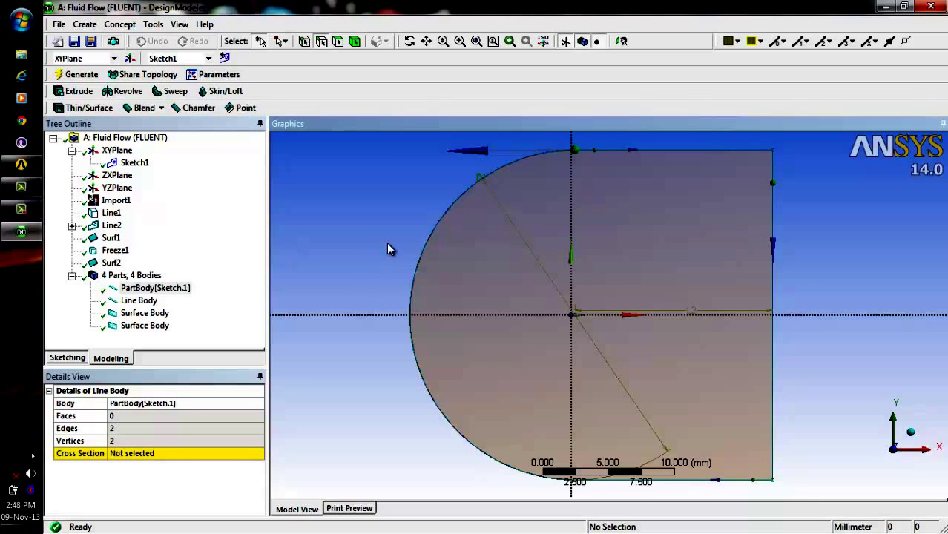
{"action": "left_click", "coordinate": [152, 301], "text": "ctrl"}
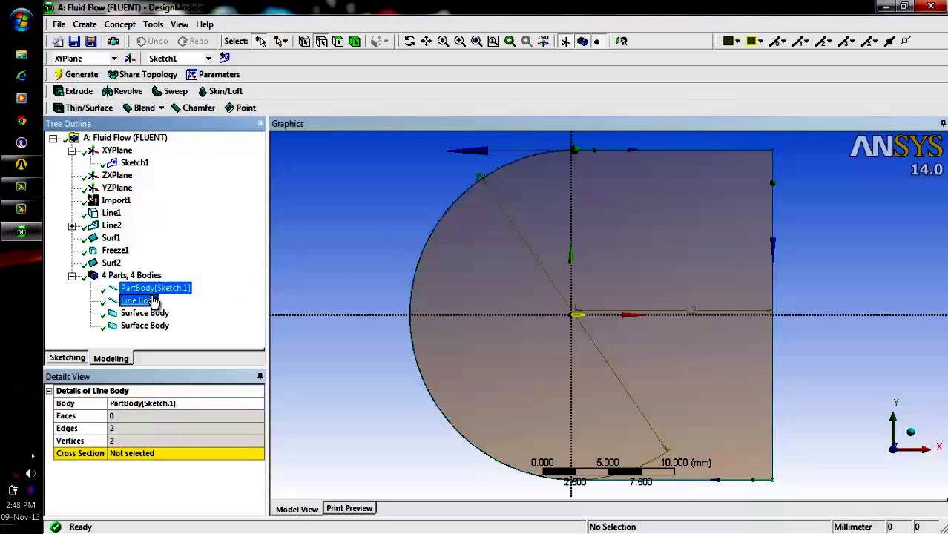
{"action": "left_click", "coordinate": [158, 313], "text": "ctrl"}
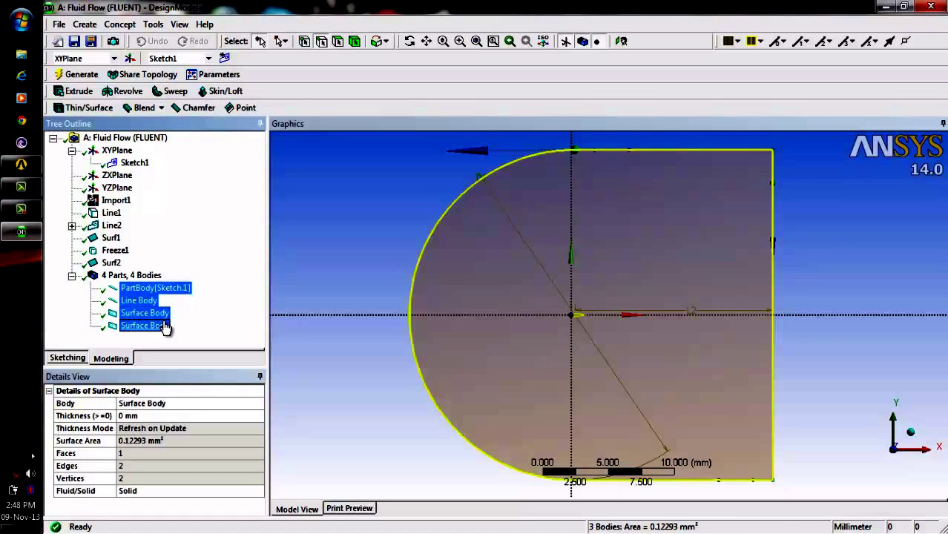
{"action": "left_click", "coordinate": [152, 324], "text": "ctrl"}
{"action": "right_click", "coordinate": [144, 299]}
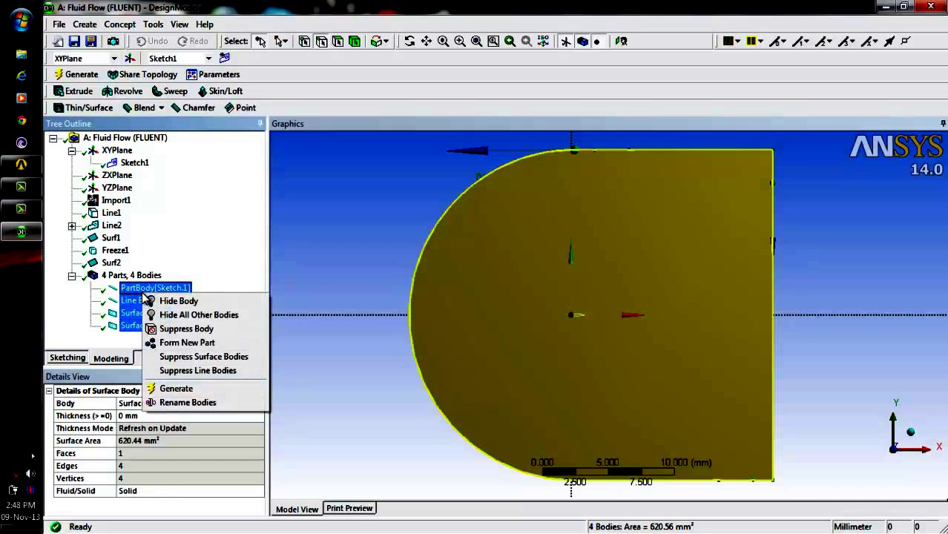
{"action": "left_click", "coordinate": [184, 346]}
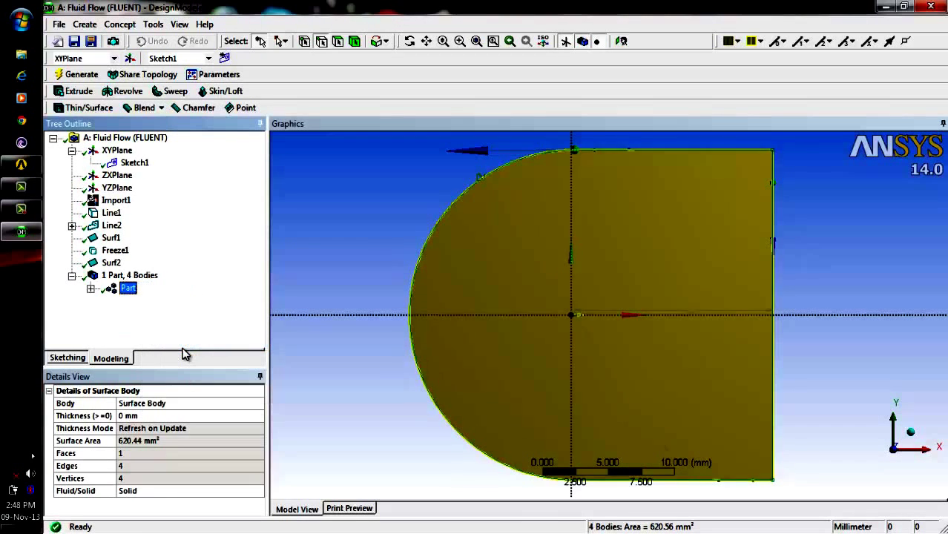
{"action": "left_click", "coordinate": [91, 288]}
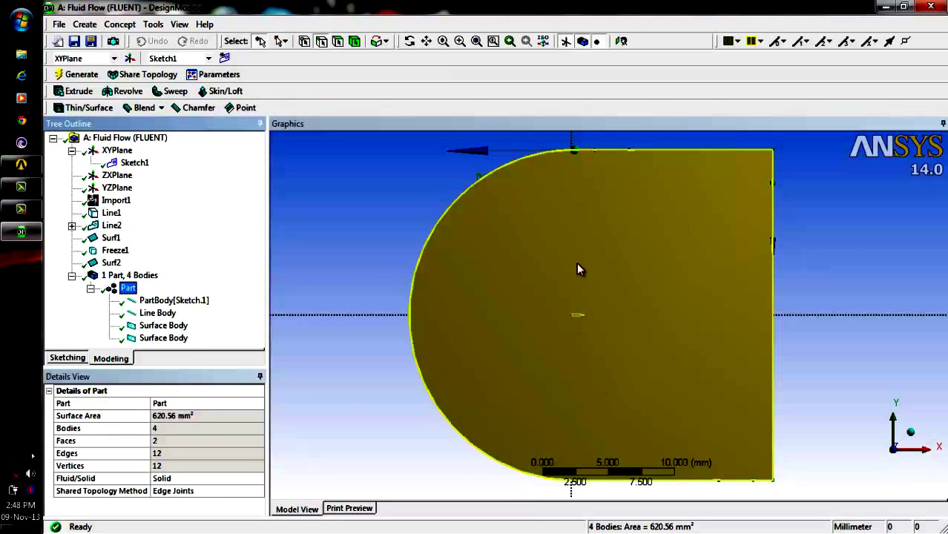
Start a Boolean with the Subtract operation and set the C-domain surface as its target body.
{"action": "left_click", "coordinate": [117, 24]}
{"action": "left_click", "coordinate": [85, 25]}
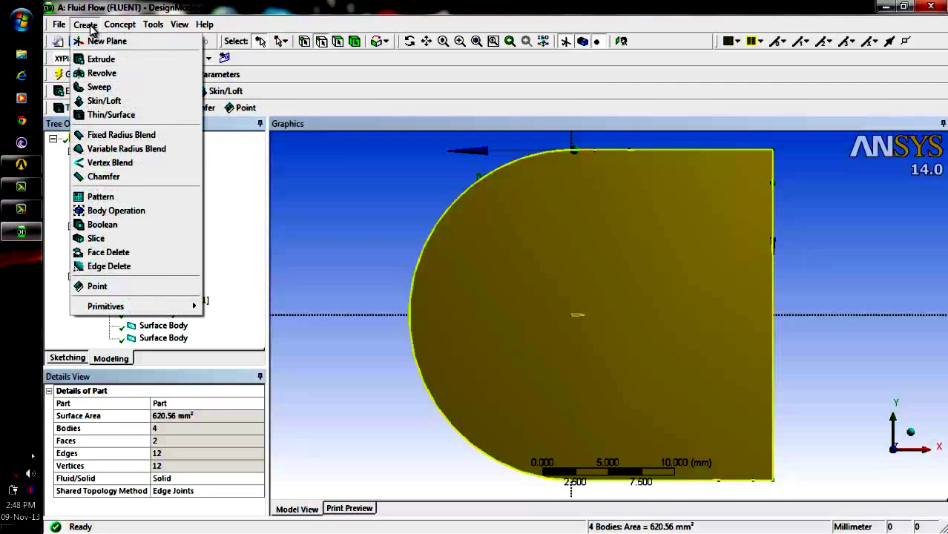
{"action": "left_click", "coordinate": [111, 224]}
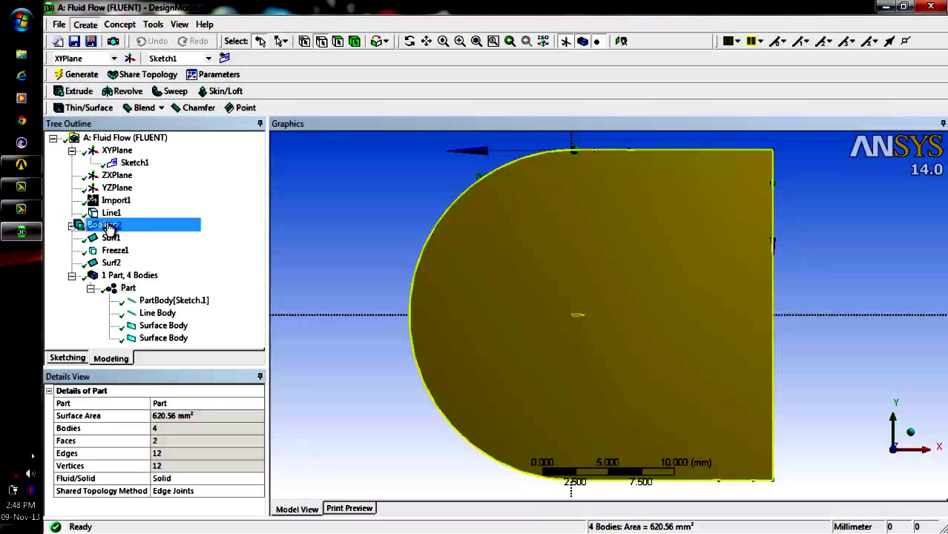
{"action": "left_click", "coordinate": [191, 428]}
{"action": "left_click", "coordinate": [198, 418]}
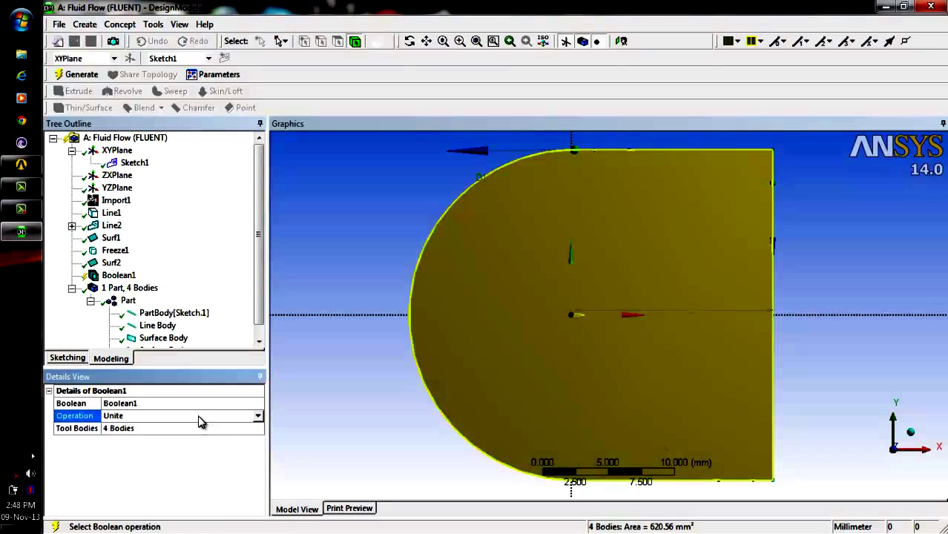
{"action": "left_click", "coordinate": [258, 417]}
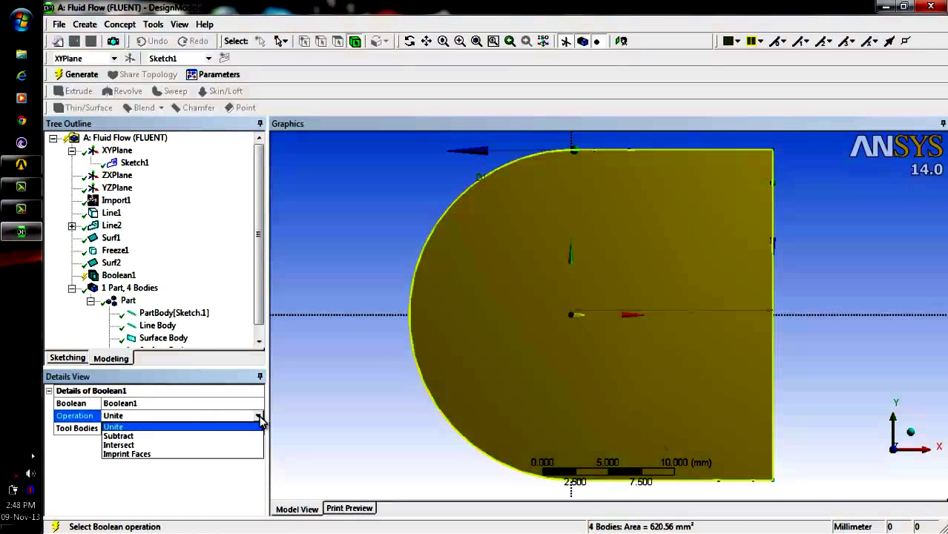
{"action": "left_click", "coordinate": [258, 436]}
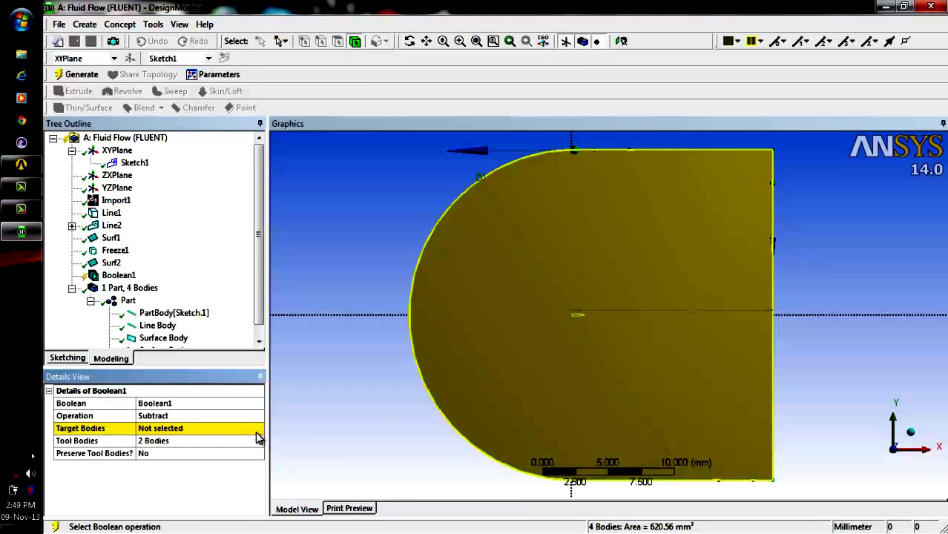
{"action": "left_click", "coordinate": [213, 430]}
{"action": "left_click", "coordinate": [517, 295]}
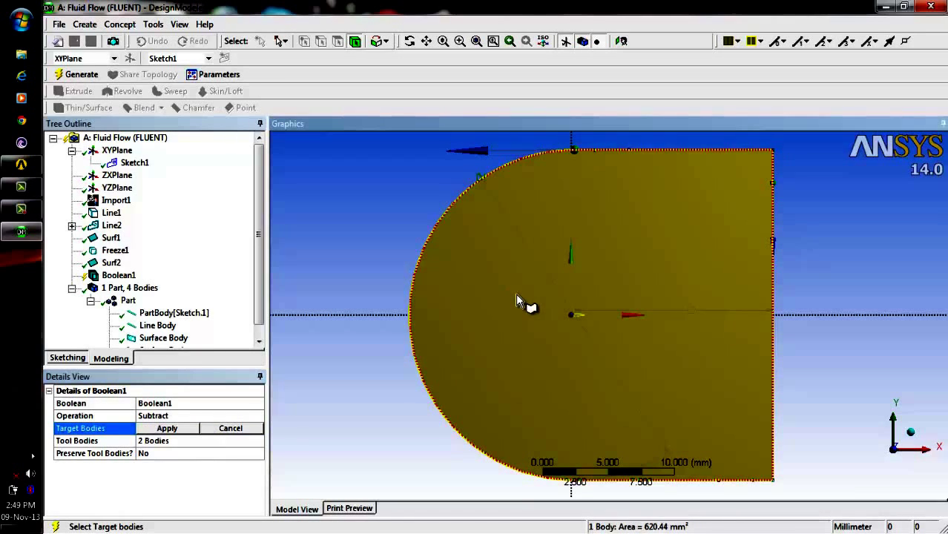
{"action": "left_click", "coordinate": [168, 429]}
Set the airfoil surface body as the Boolean's tool body and generate the subtraction.
{"action": "left_click", "coordinate": [179, 442]}
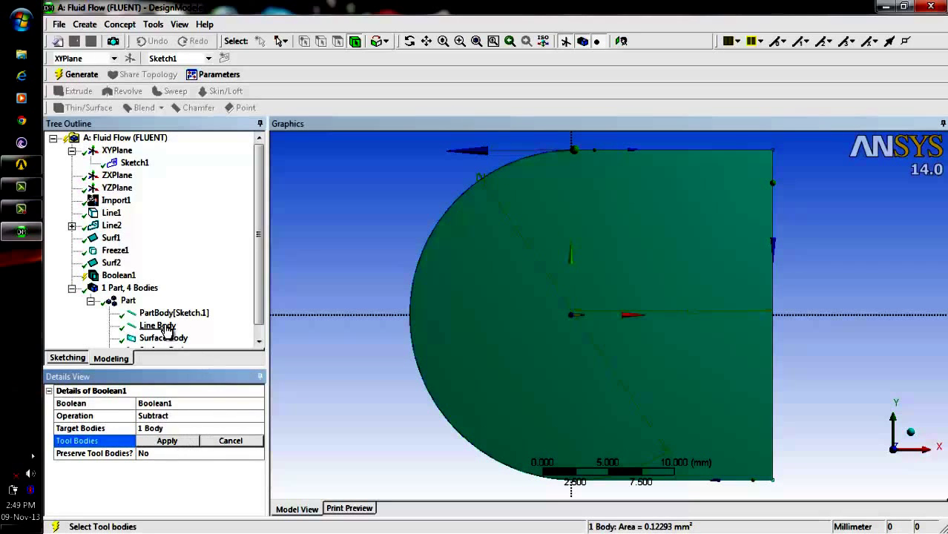
{"action": "left_click", "coordinate": [178, 339]}
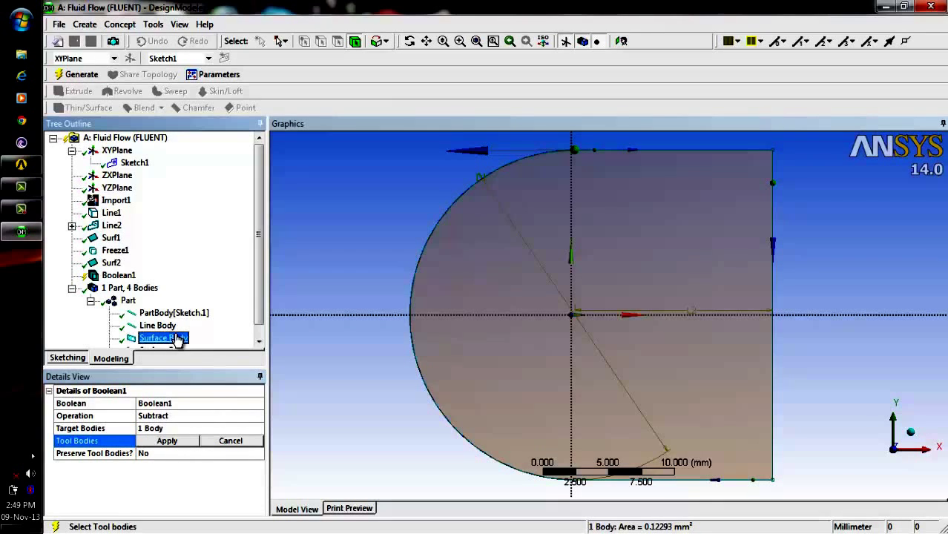
{"action": "left_click_drag", "start_coordinate": [259, 247], "coordinate": [264, 284]}
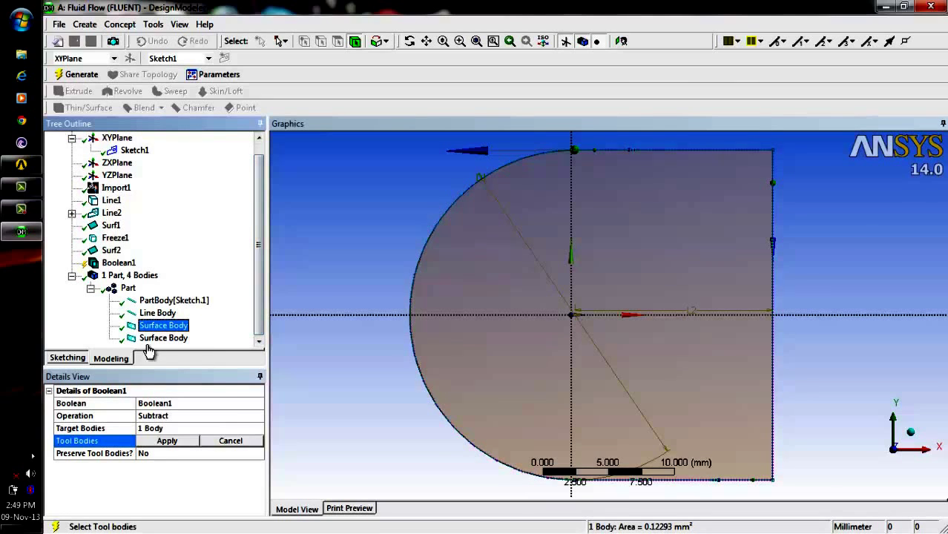
{"action": "left_click", "coordinate": [159, 338]}
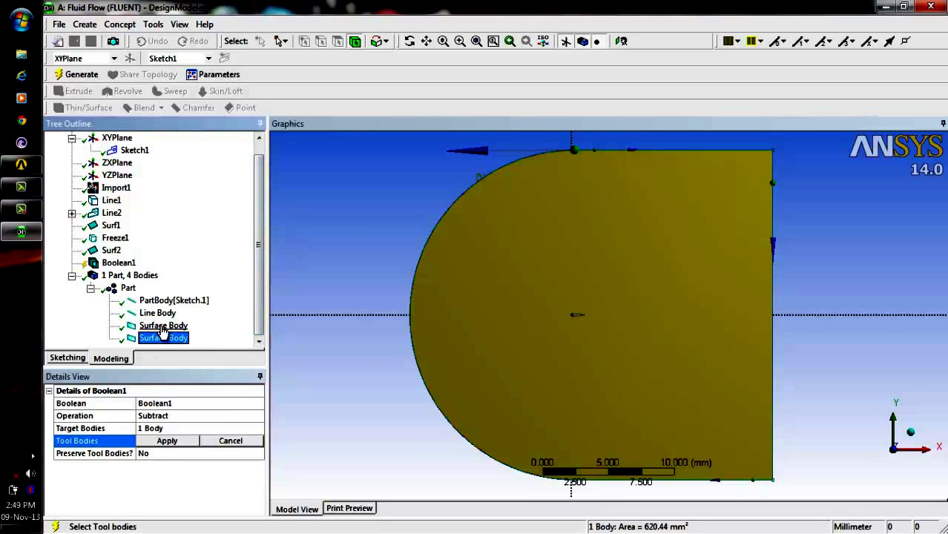
{"action": "left_click", "coordinate": [161, 327]}
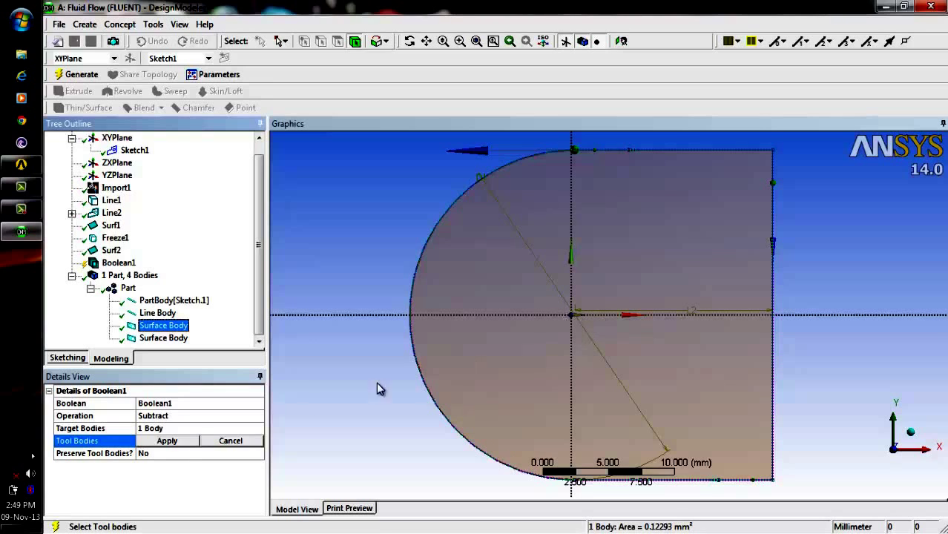
{"action": "left_click", "coordinate": [188, 443]}
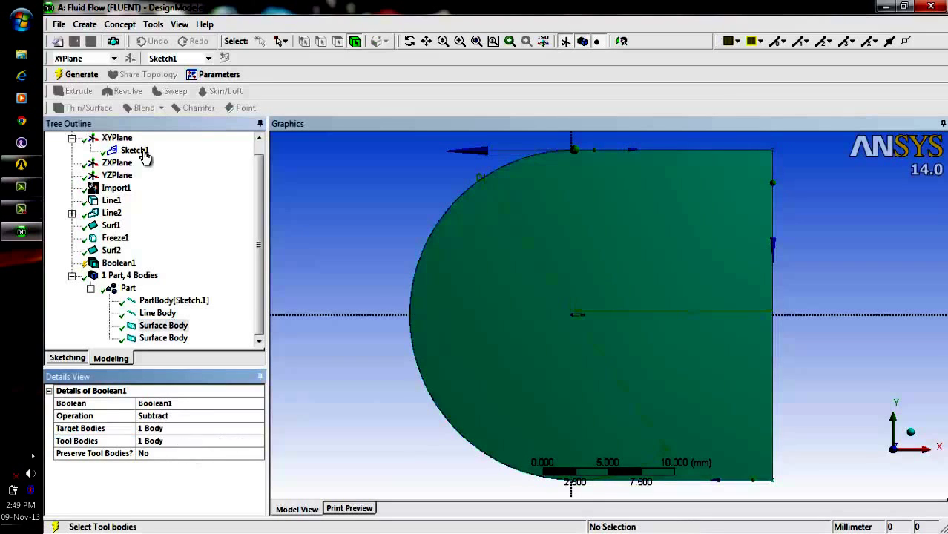
{"action": "left_click", "coordinate": [88, 75]}
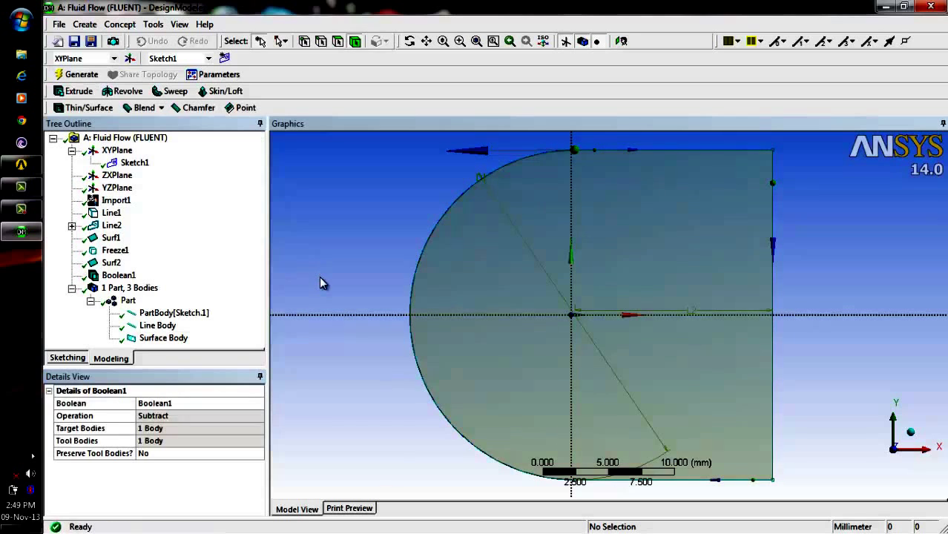
Inspect the airfoil-shaped area near the origin of the C-domain surface to check the subtraction.
{"action": "left_click", "coordinate": [443, 41]}
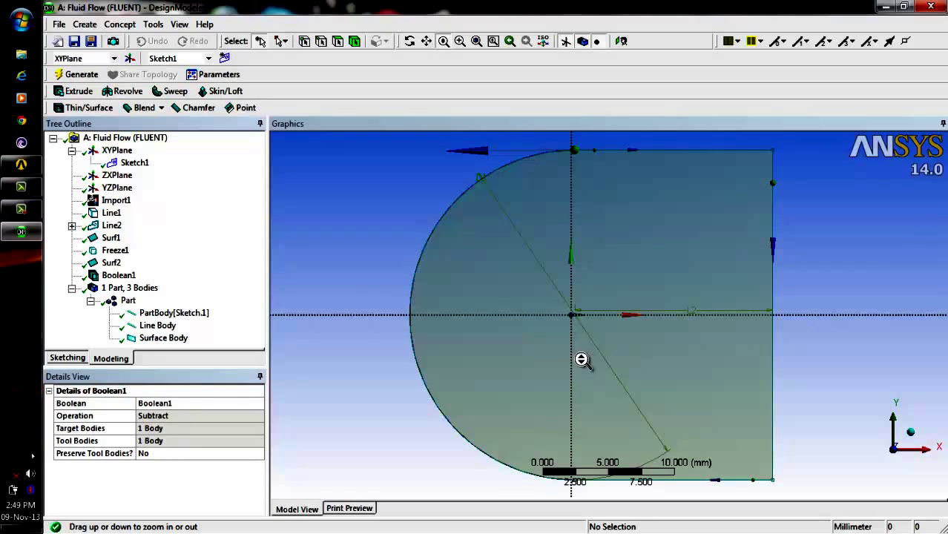
{"action": "left_click_drag", "start_coordinate": [580, 359], "coordinate": [577, 195]}
{"action": "left_click_drag", "start_coordinate": [508, 356], "coordinate": [516, 224]}
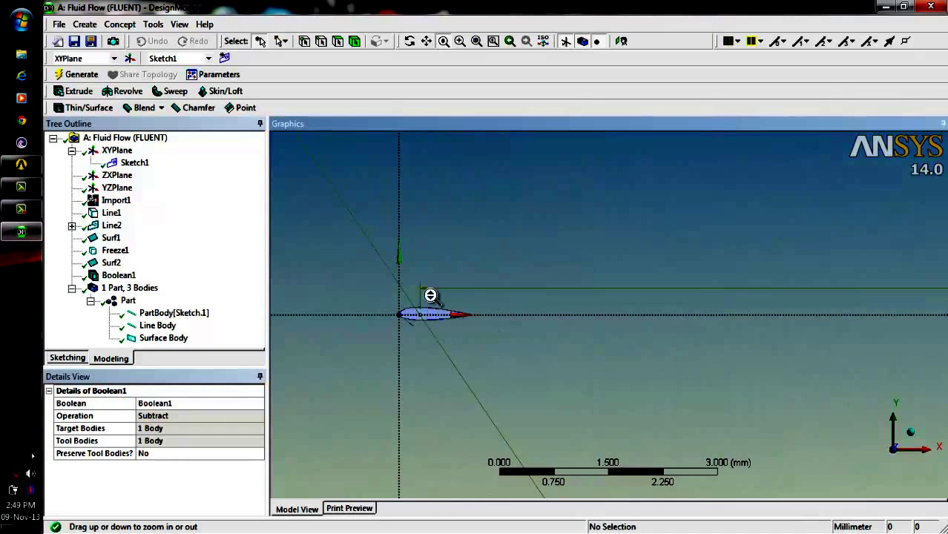
{"action": "scroll", "coordinate": [509, 346], "scroll_direction": "down", "scroll_amount": 7}
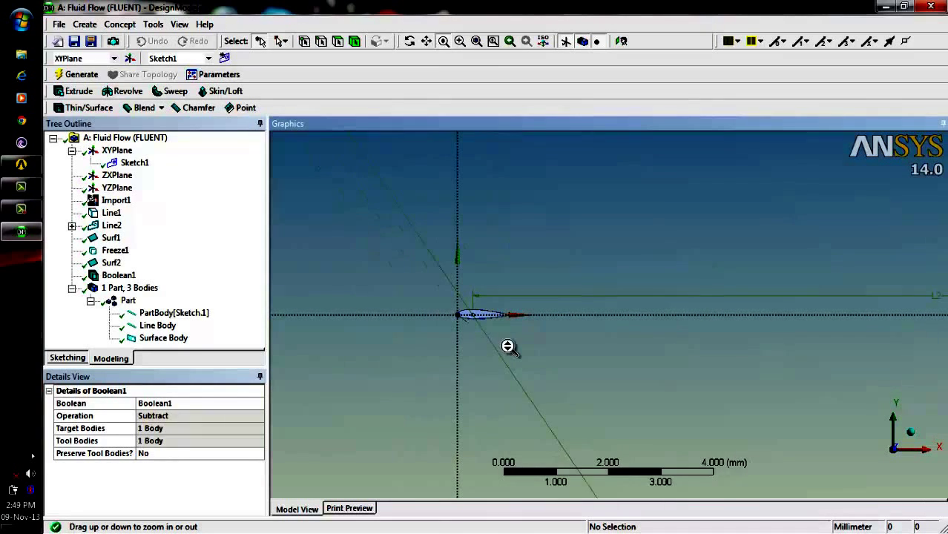
{"action": "scroll", "coordinate": [512, 356], "scroll_direction": "down", "scroll_amount": 5}
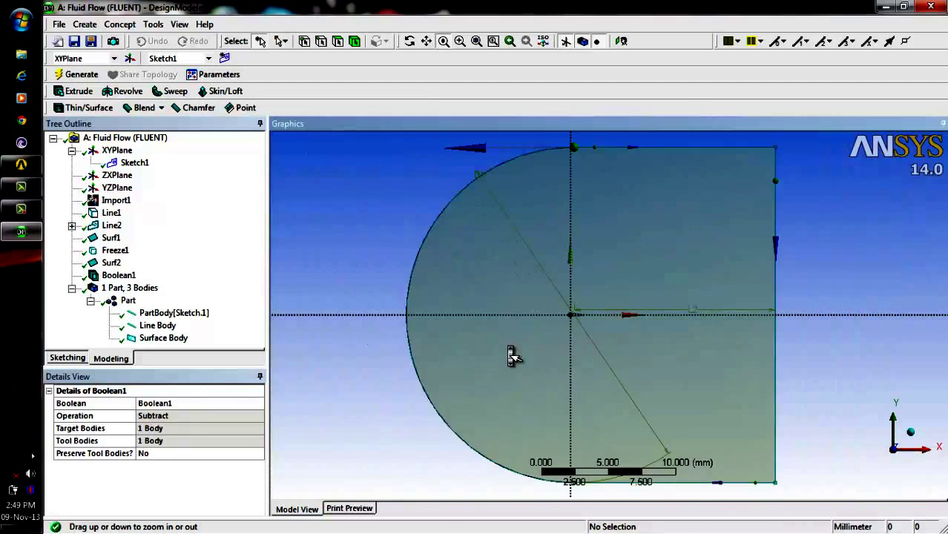
{"action": "scroll", "coordinate": [511, 356], "scroll_direction": "down", "scroll_amount": 1}
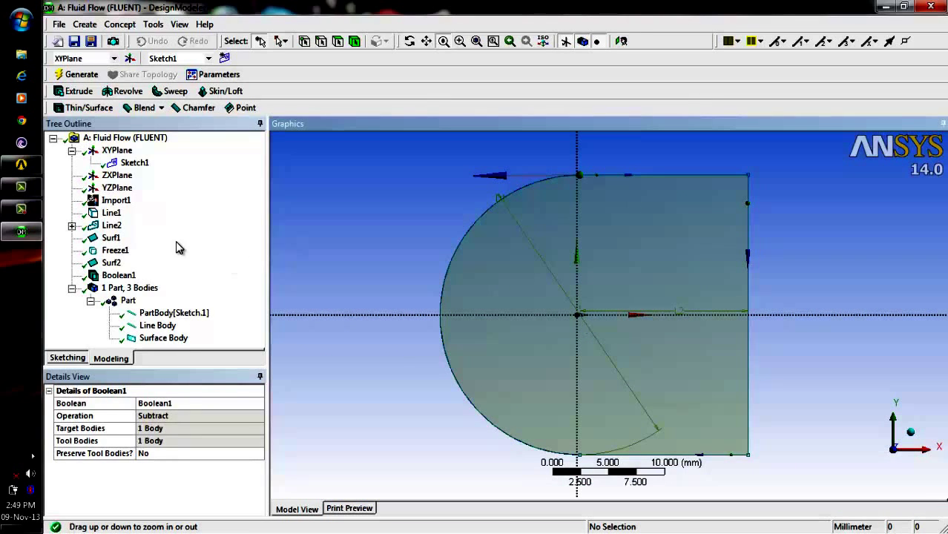
Create a new sketch on the XYPlane and enter sketching mode for it.
{"action": "left_click", "coordinate": [121, 152]}
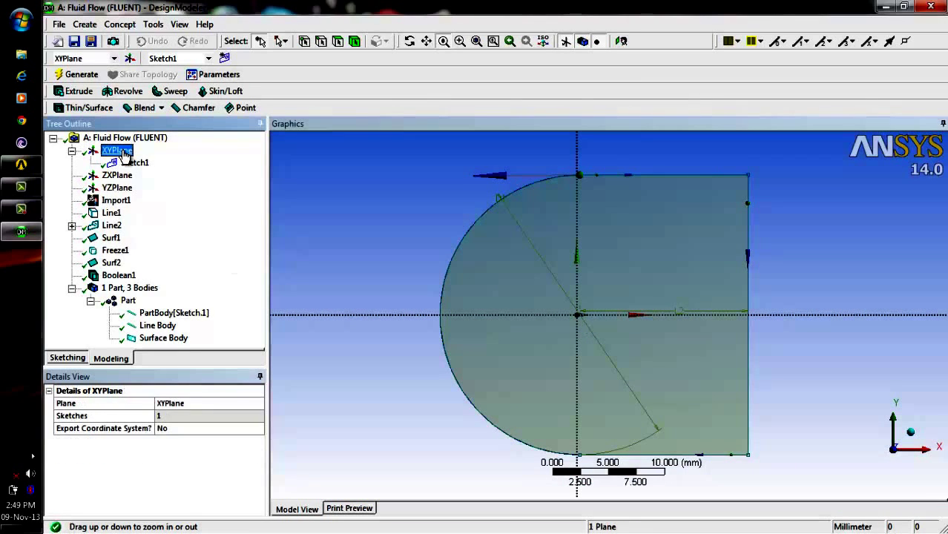
{"action": "left_click", "coordinate": [225, 59]}
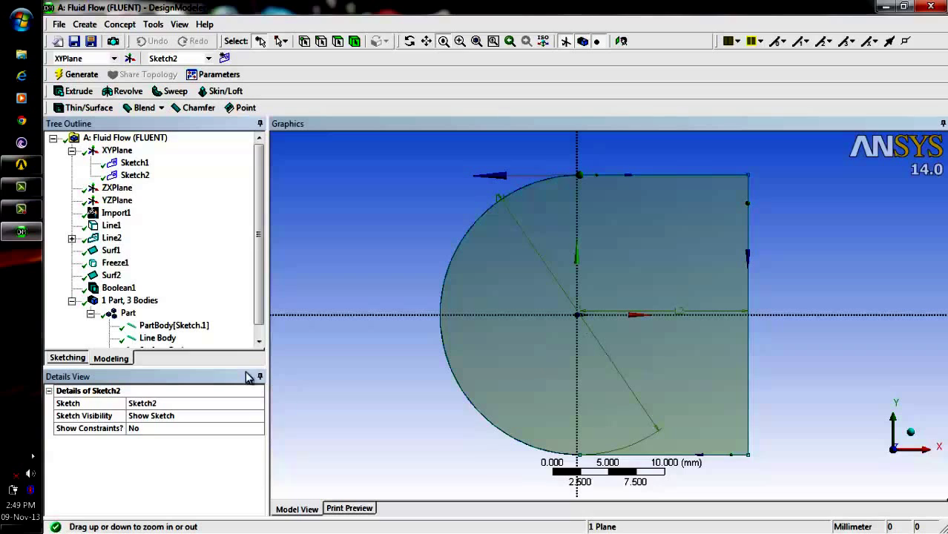
{"action": "scroll", "coordinate": [257, 266], "scroll_direction": "down", "scroll_amount": 1}
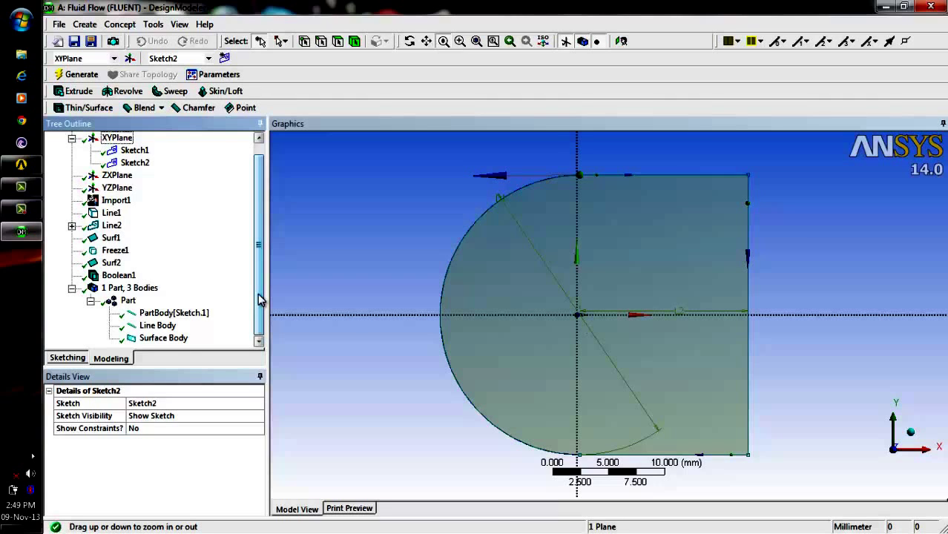
{"action": "left_click", "coordinate": [68, 359]}
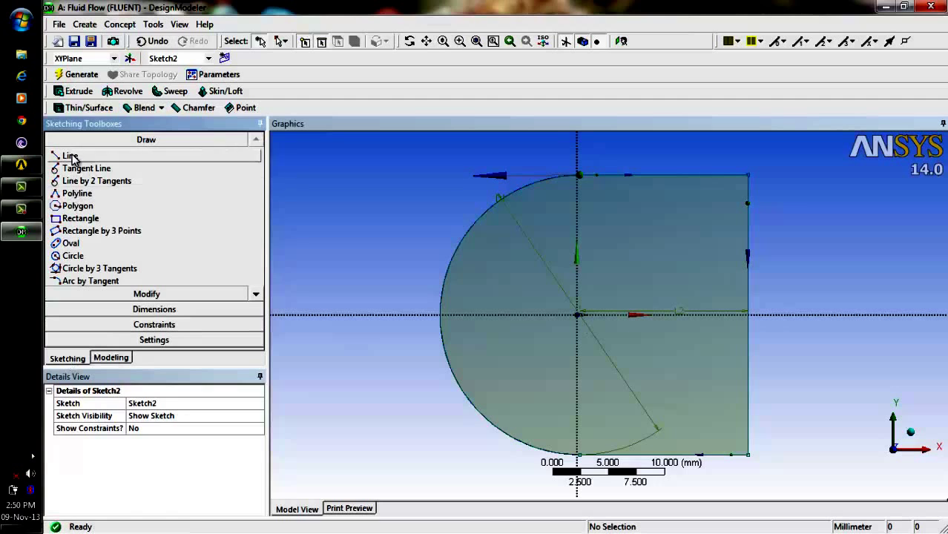
Draw a horizontal line along the X axis past both sides of the C-domain and a vertical line joining the arc's upper and lower endpoints.
{"action": "left_click", "coordinate": [70, 156]}
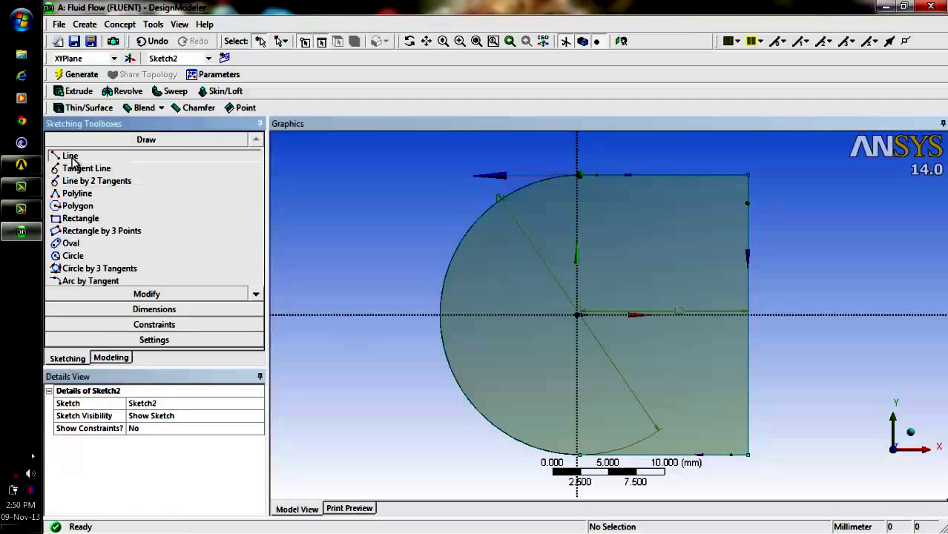
{"action": "left_click", "coordinate": [405, 313]}
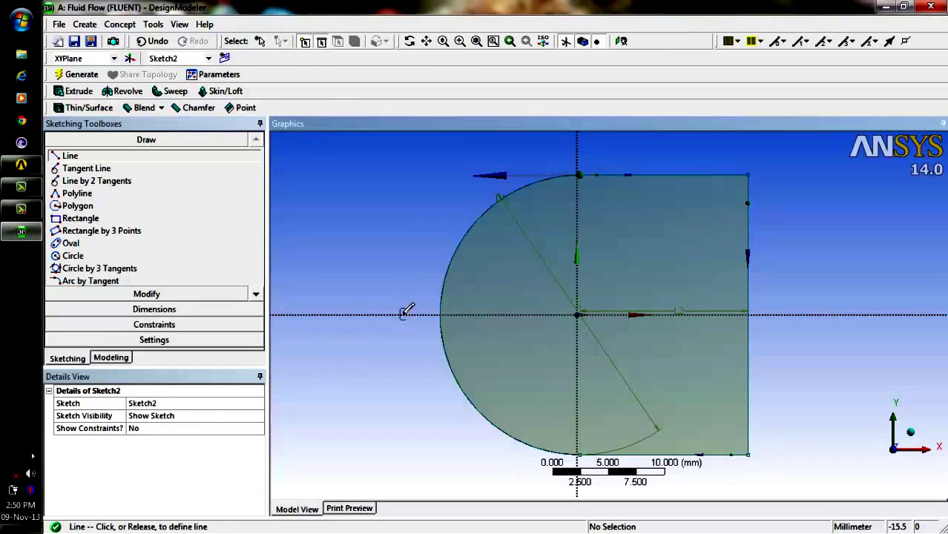
{"action": "left_click", "coordinate": [779, 313]}
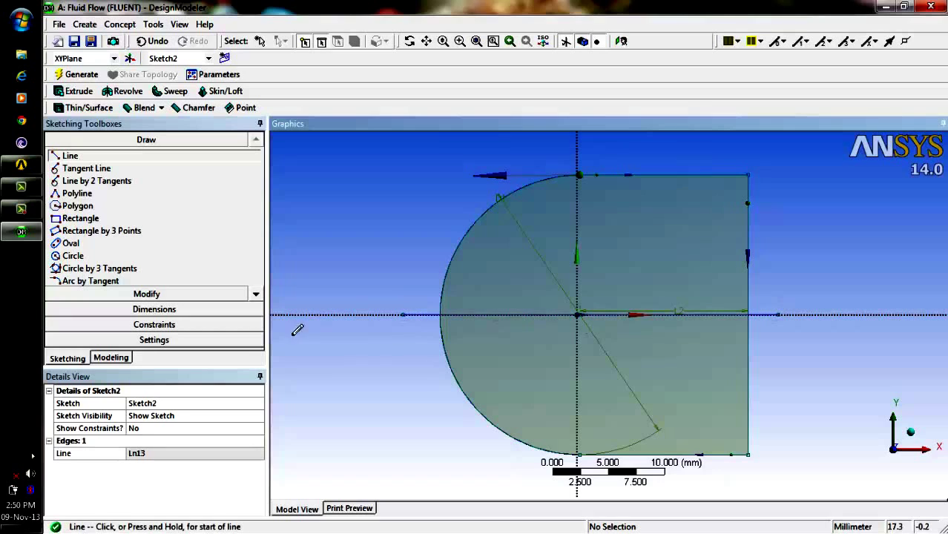
{"action": "left_click", "coordinate": [580, 174]}
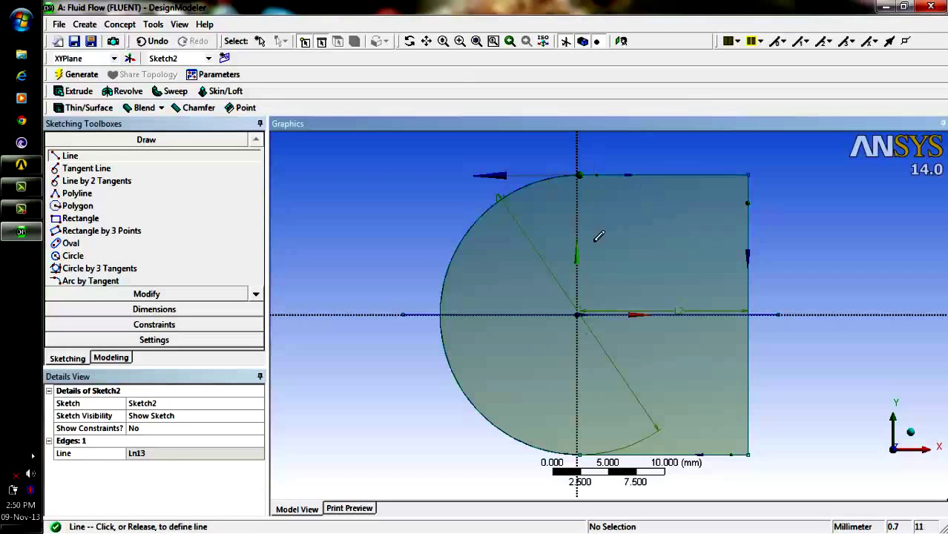
{"action": "left_click", "coordinate": [581, 452]}
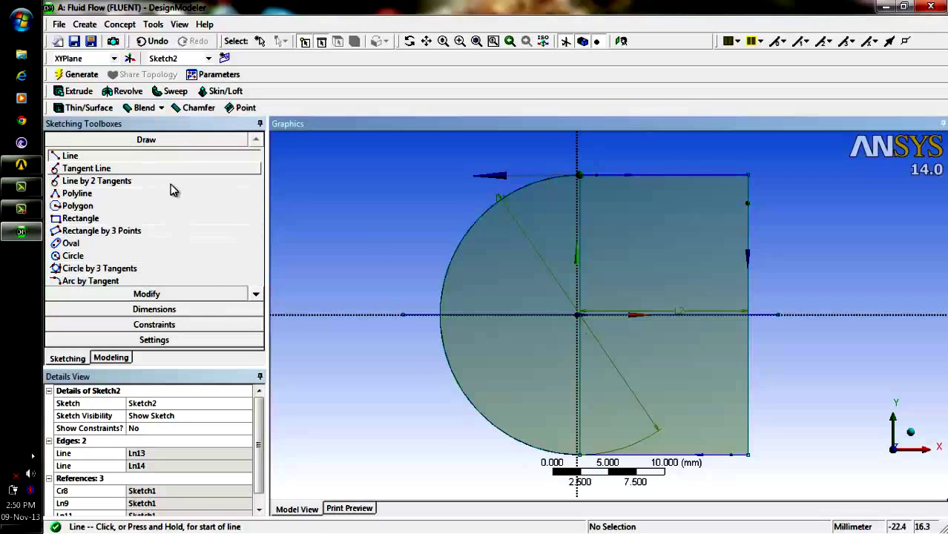
Start the Construction Point tool for marking the airfoil's trailing edge in the current sketch.
{"action": "left_click", "coordinate": [259, 296]}
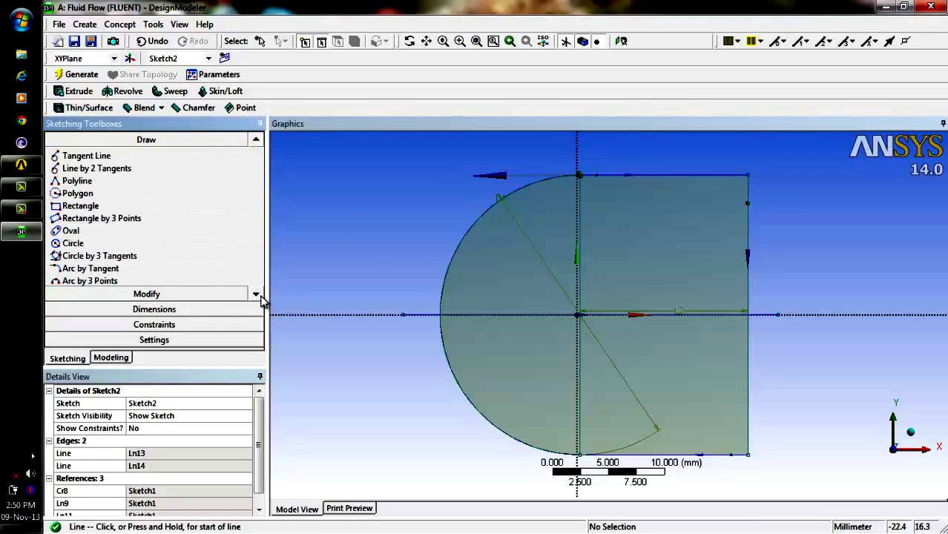
{"action": "left_click", "coordinate": [260, 296]}
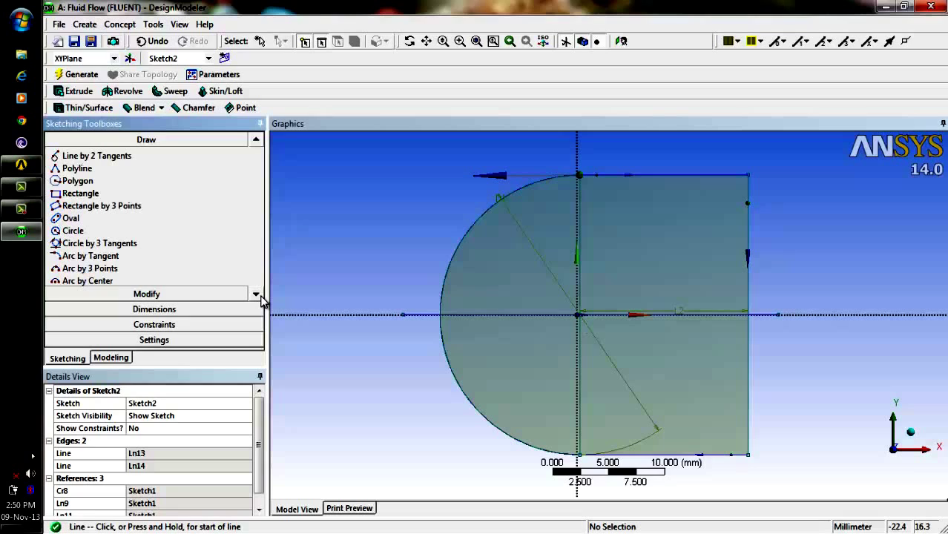
{"action": "left_click", "coordinate": [255, 294]}
{"action": "left_click", "coordinate": [257, 295]}
{"action": "left_click", "coordinate": [257, 296]}
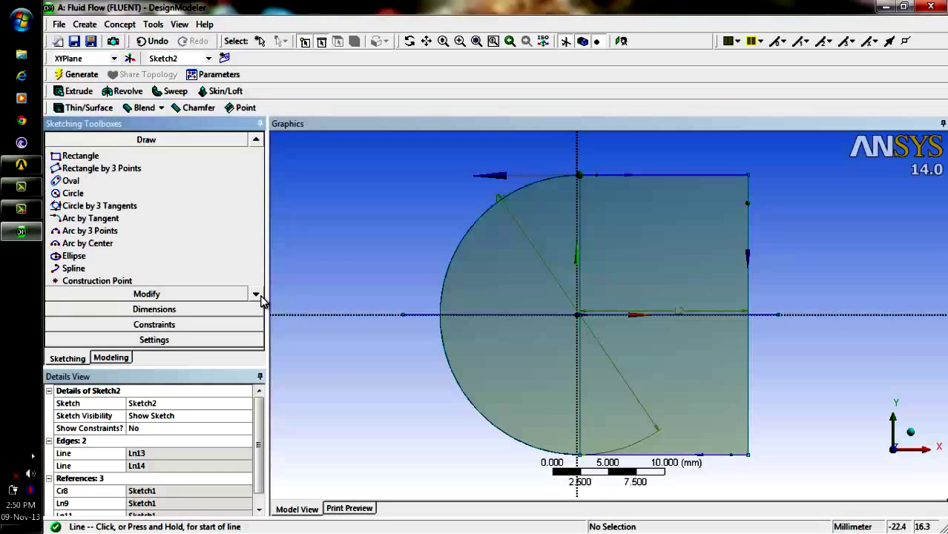
{"action": "left_click", "coordinate": [256, 295]}
{"action": "left_click", "coordinate": [257, 296]}
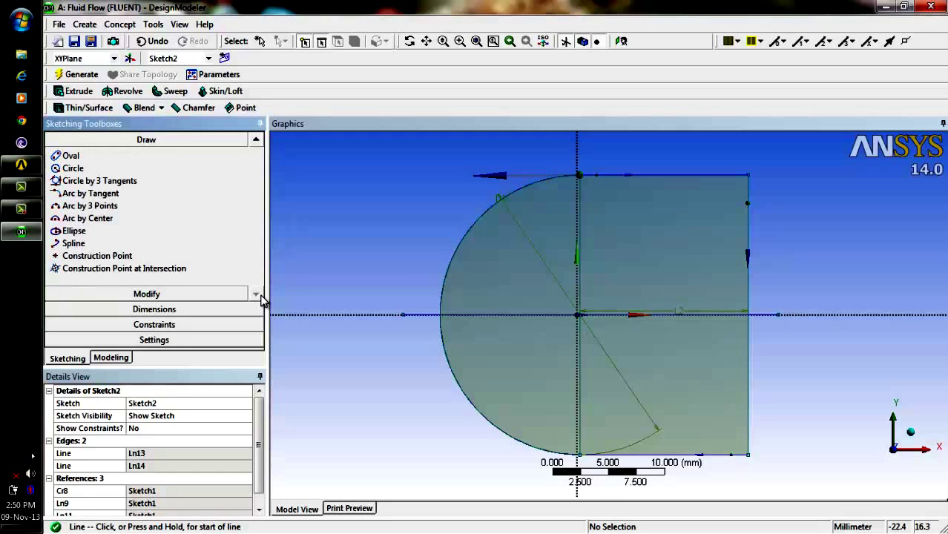
{"action": "left_click", "coordinate": [130, 256]}
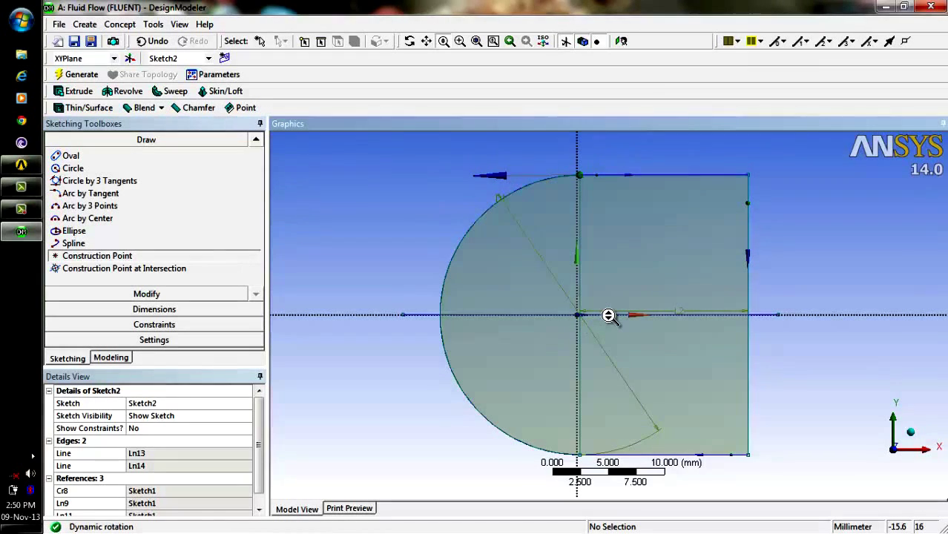
Examine the airfoil's trailing edge up close, comparing the surface outline with the line bodies at its tip.
{"action": "scroll", "coordinate": [610, 319], "scroll_direction": "up", "scroll_amount": 2}
{"action": "scroll", "coordinate": [610, 319], "scroll_direction": "up", "scroll_amount": 3}
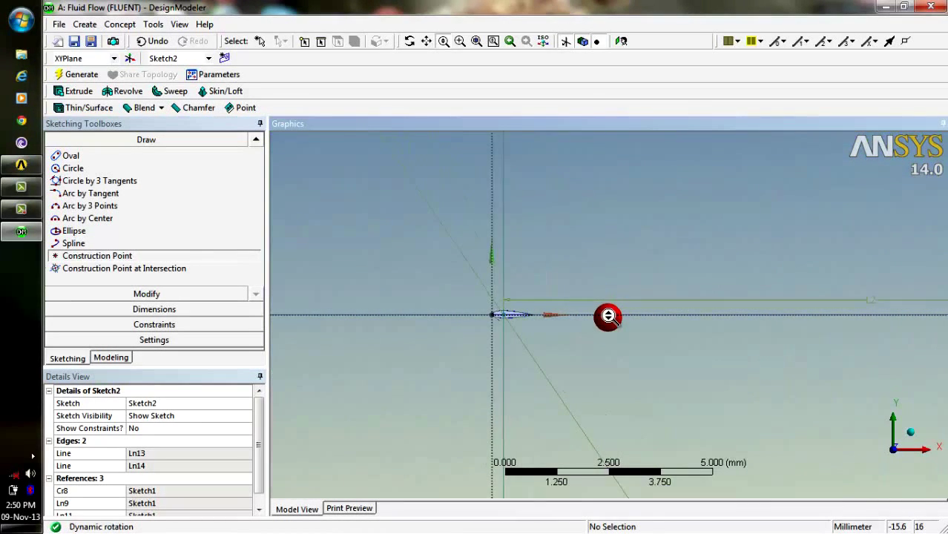
{"action": "scroll", "coordinate": [608, 317], "scroll_direction": "up", "scroll_amount": 5}
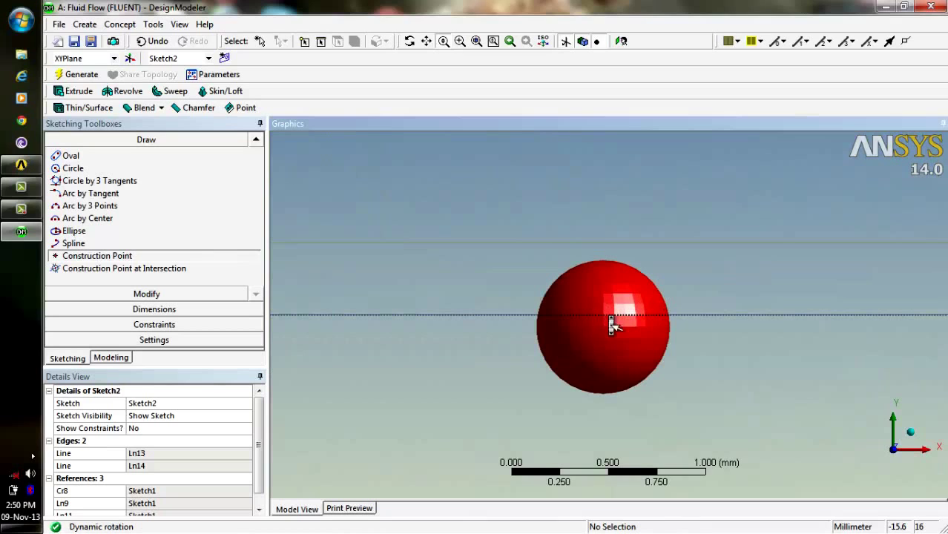
{"action": "scroll", "coordinate": [612, 325], "scroll_direction": "up", "scroll_amount": 1}
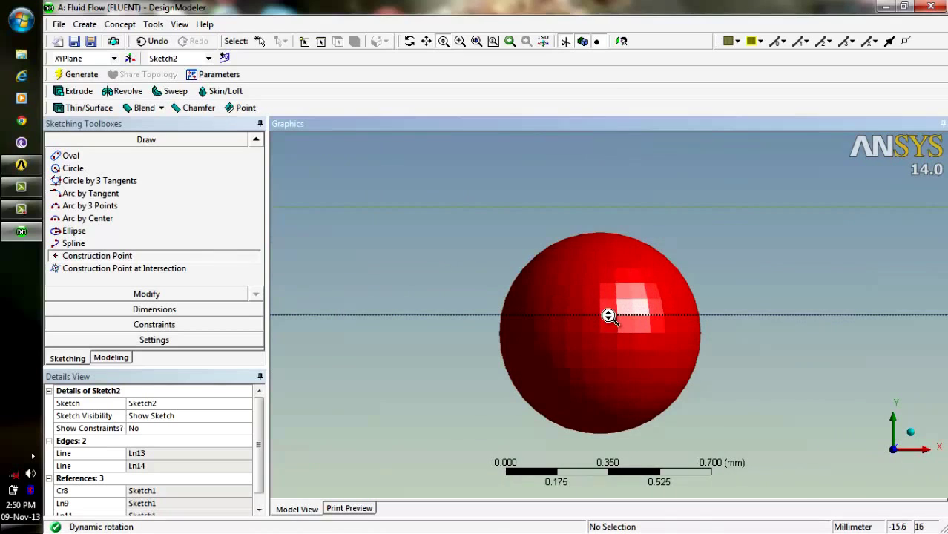
{"action": "left_click", "coordinate": [428, 41]}
{"action": "left_click_drag", "start_coordinate": [330, 203], "coordinate": [752, 233]}
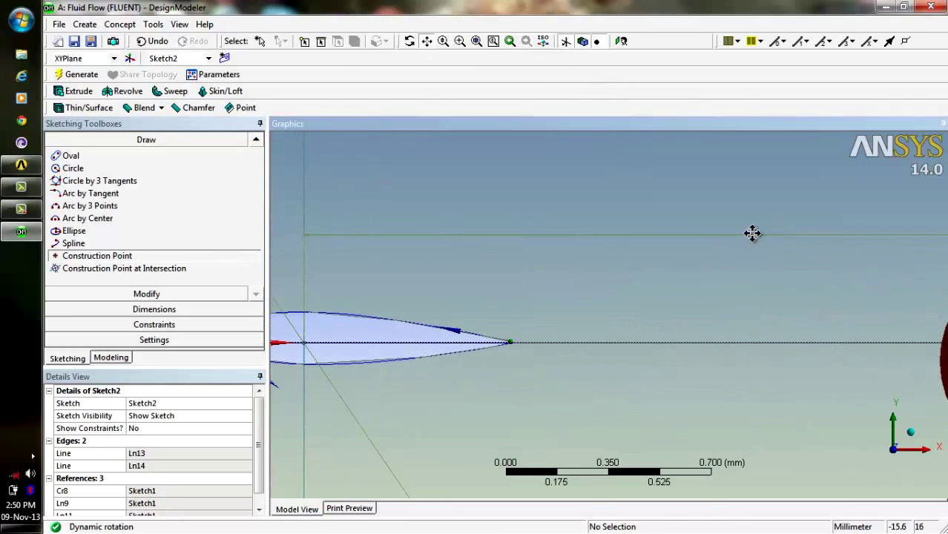
{"action": "left_click_drag", "start_coordinate": [493, 292], "coordinate": [531, 296]}
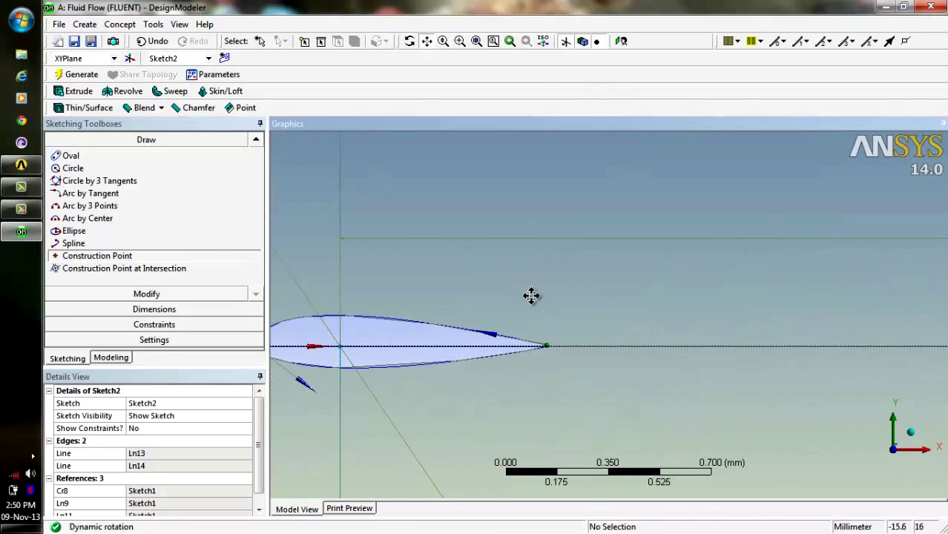
{"action": "left_click", "coordinate": [444, 40]}
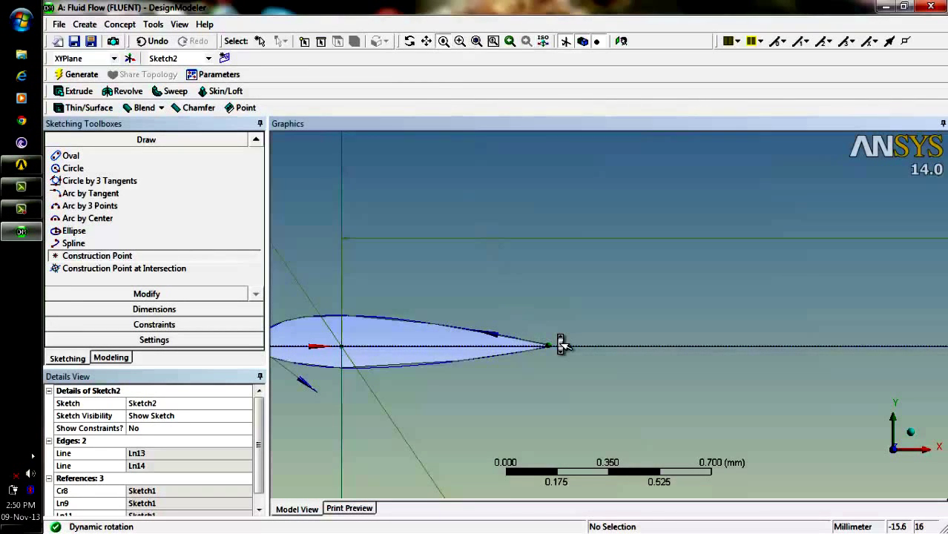
{"action": "scroll", "coordinate": [562, 344], "scroll_direction": "up", "scroll_amount": 4}
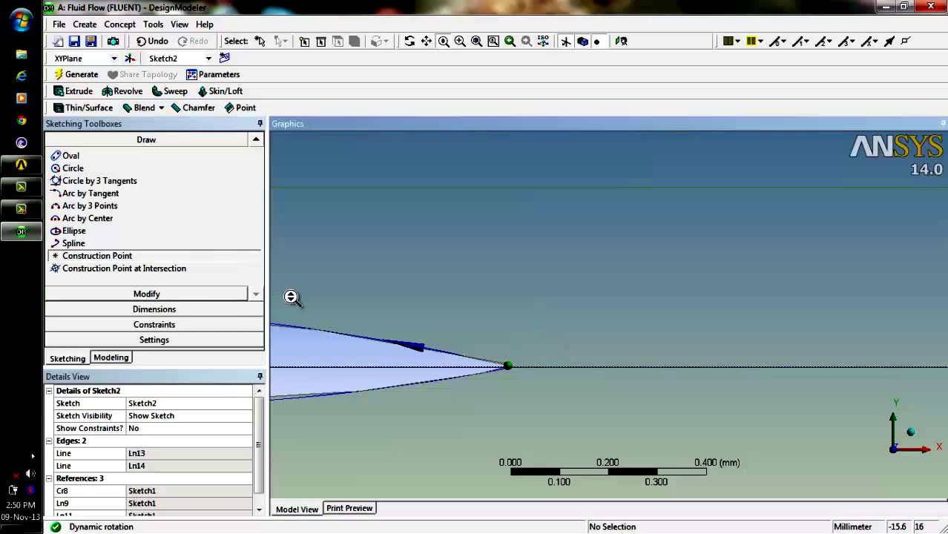
{"action": "left_click", "coordinate": [132, 256]}
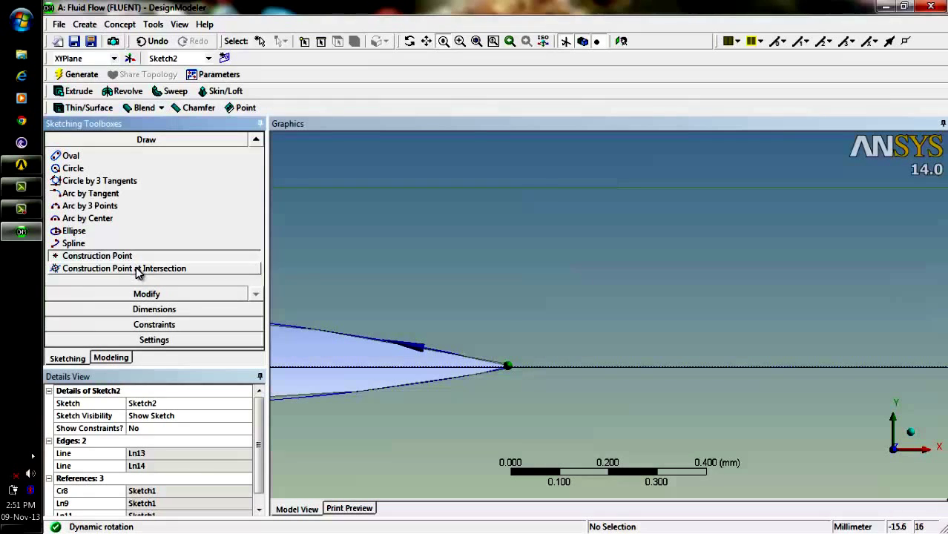
{"action": "left_click", "coordinate": [186, 268]}
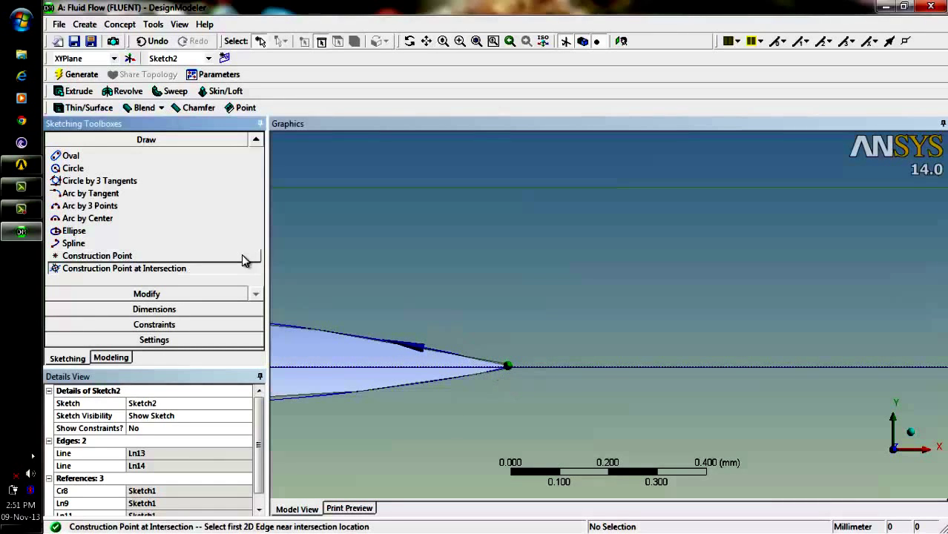
{"action": "left_click", "coordinate": [163, 257]}
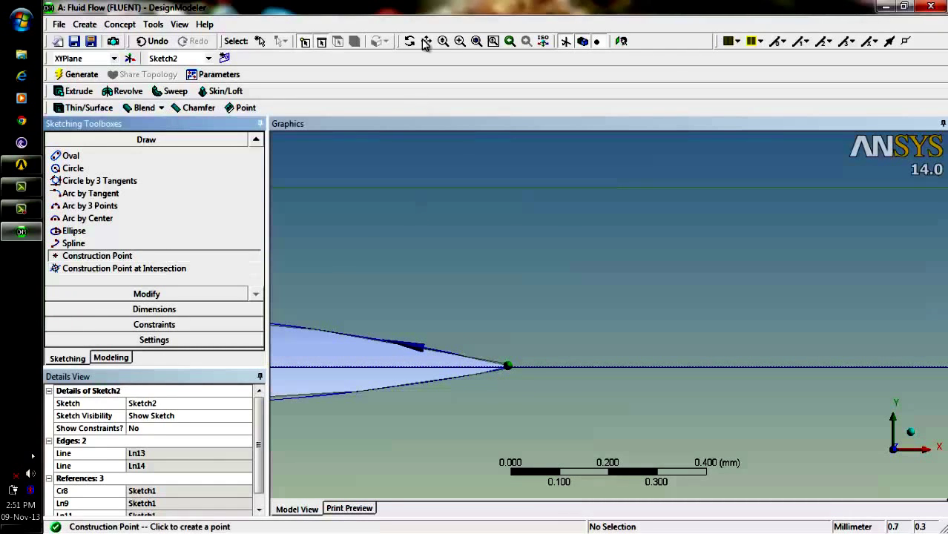
{"action": "left_click", "coordinate": [443, 41]}
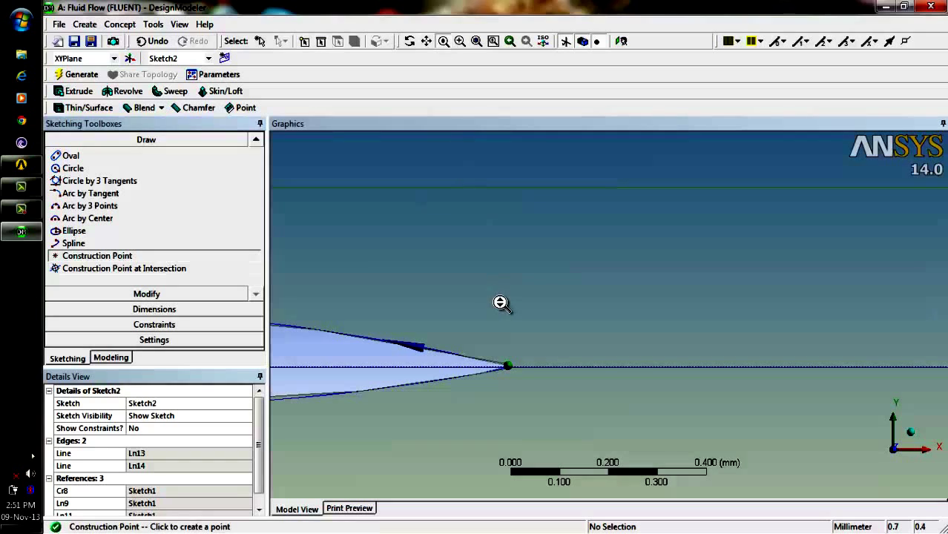
{"action": "mouse_move", "coordinate": [499, 303]}
{"action": "left_mouse_down"}
{"action": "mouse_move", "coordinate": [503, 313]}
{"action": "mouse_move", "coordinate": [499, 287]}
{"action": "left_mouse_up"}
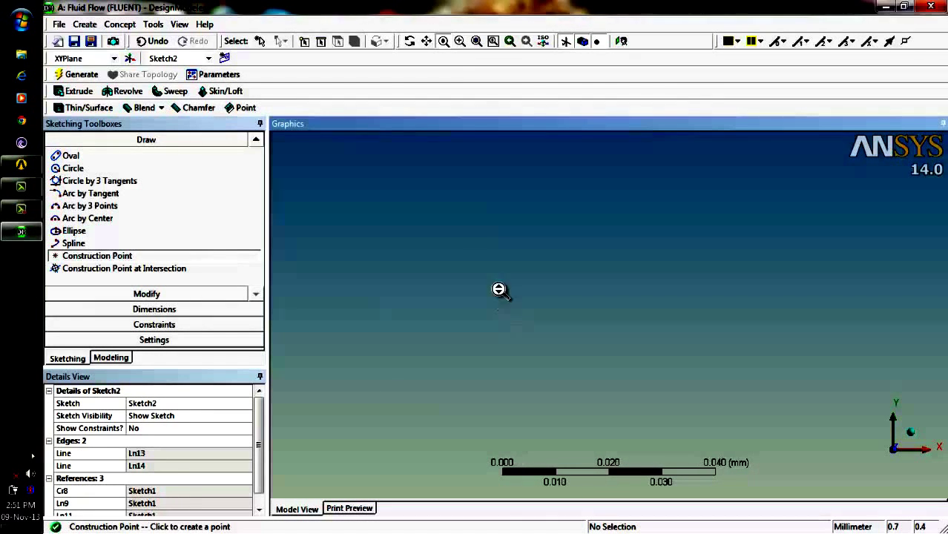
{"action": "left_click", "coordinate": [427, 41]}
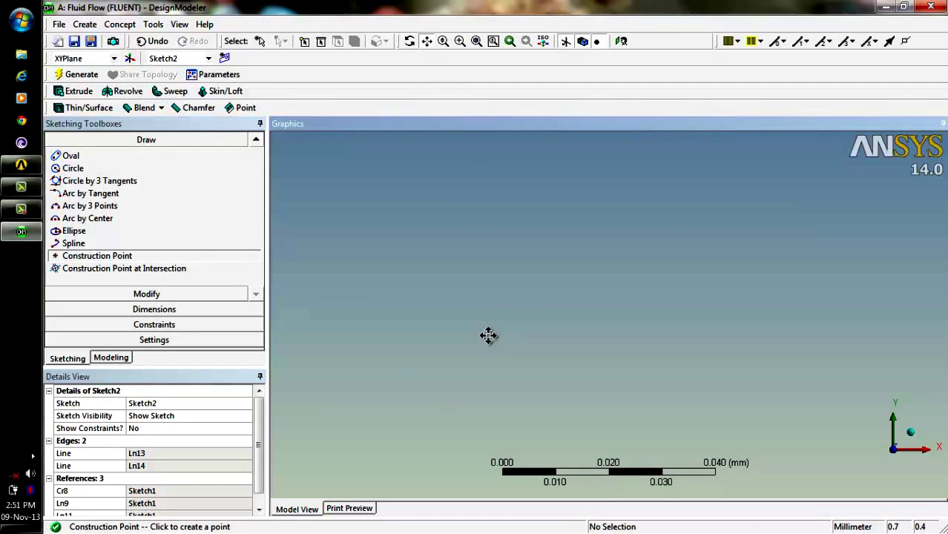
{"action": "left_click_drag", "start_coordinate": [395, 381], "coordinate": [769, 201]}
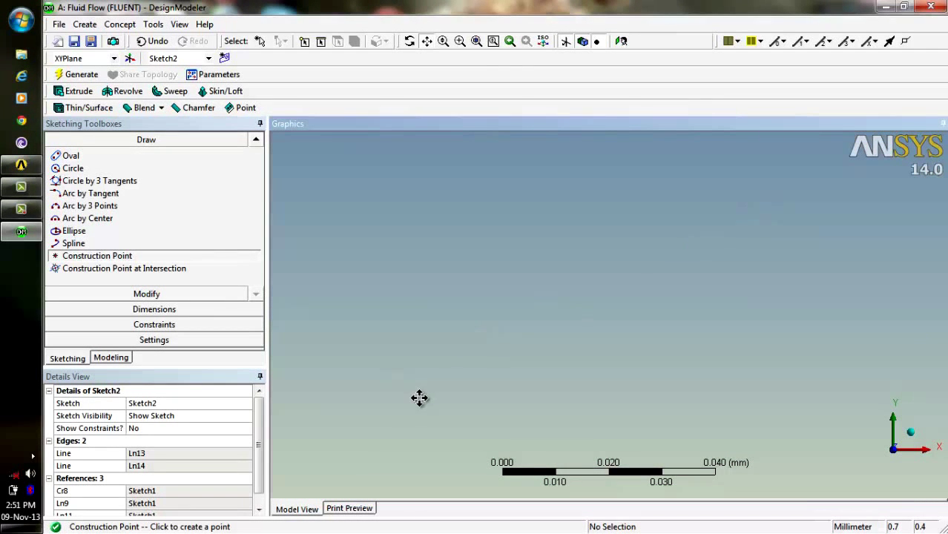
{"action": "left_click_drag", "start_coordinate": [420, 398], "coordinate": [715, 150]}
{"action": "left_click_drag", "start_coordinate": [475, 371], "coordinate": [683, 176]}
{"action": "left_click_drag", "start_coordinate": [567, 324], "coordinate": [686, 303]}
{"action": "left_click_drag", "start_coordinate": [666, 250], "coordinate": [730, 277]}
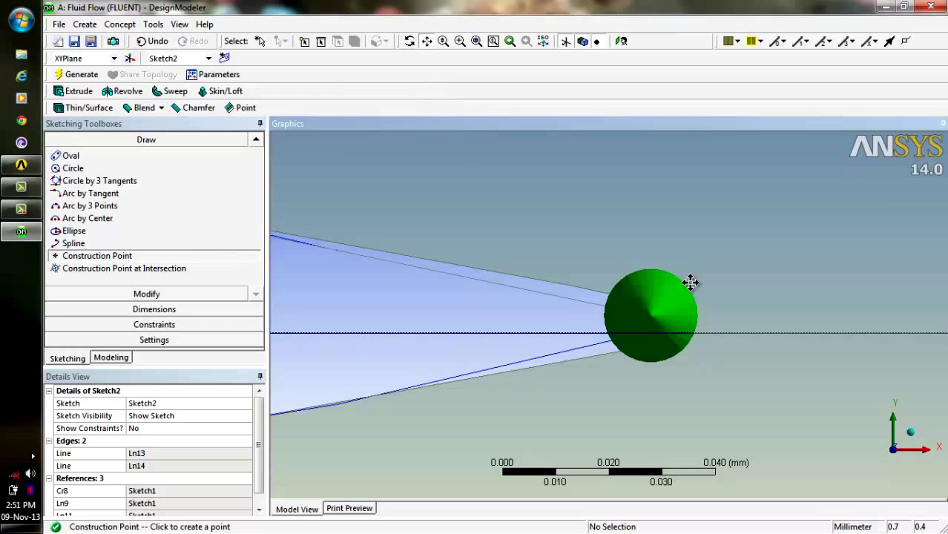
{"action": "left_click_drag", "start_coordinate": [635, 380], "coordinate": [760, 265]}
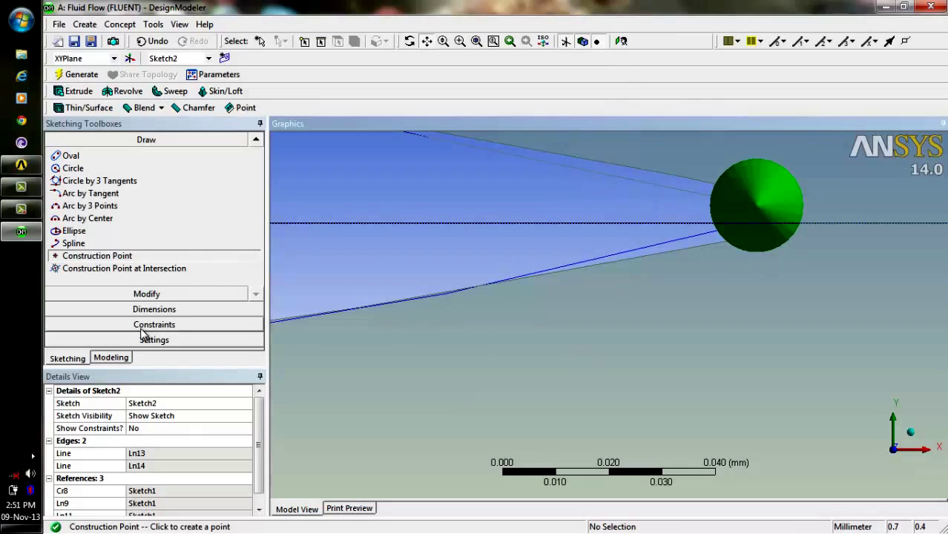
Suppress the two line bodies, PartBody[Sketch.1] and Line Body, leaving the surface body active.
{"action": "left_click", "coordinate": [109, 359]}
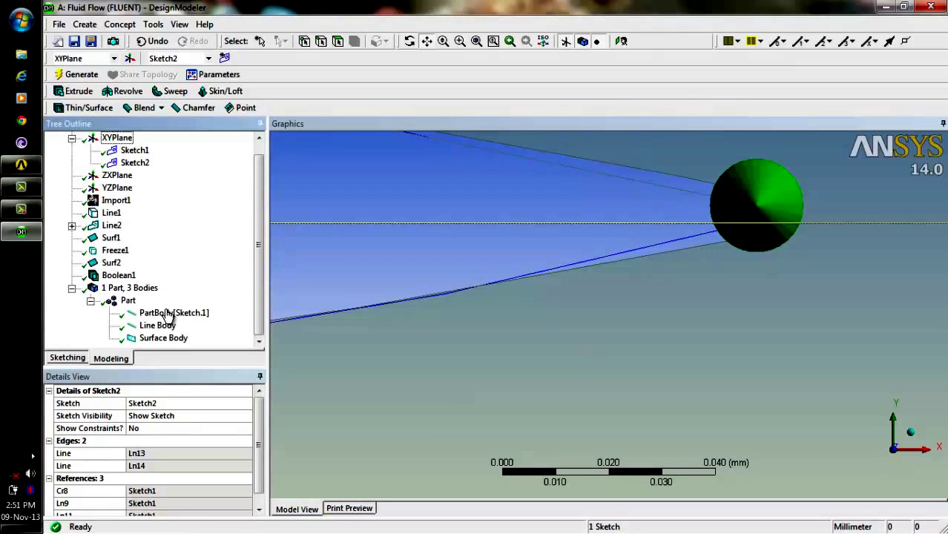
{"action": "left_click", "coordinate": [172, 314]}
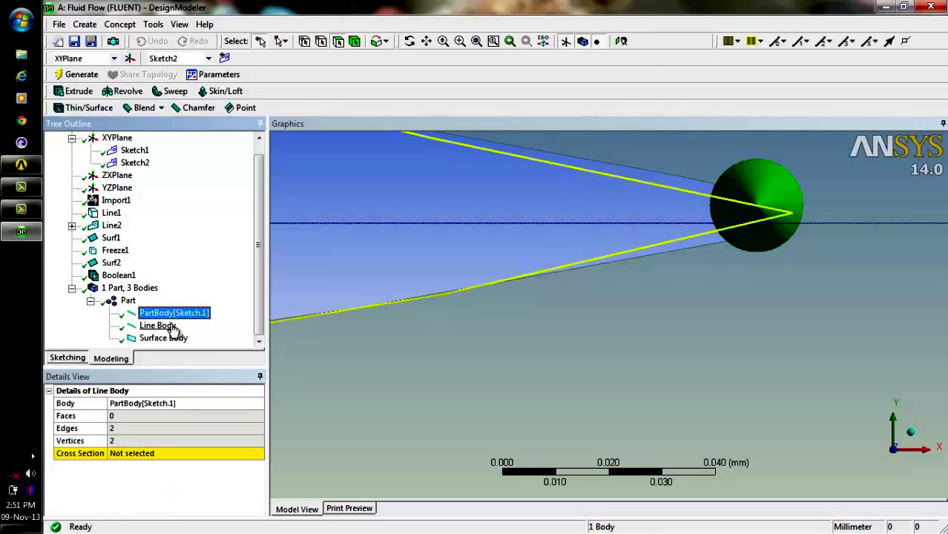
{"action": "left_click", "coordinate": [158, 325], "text": "ctrl"}
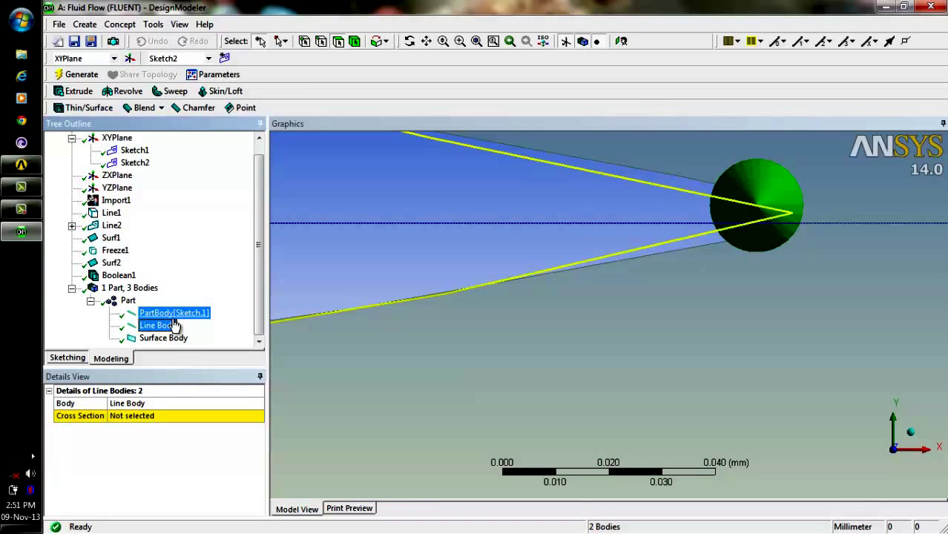
{"action": "right_click", "coordinate": [171, 327]}
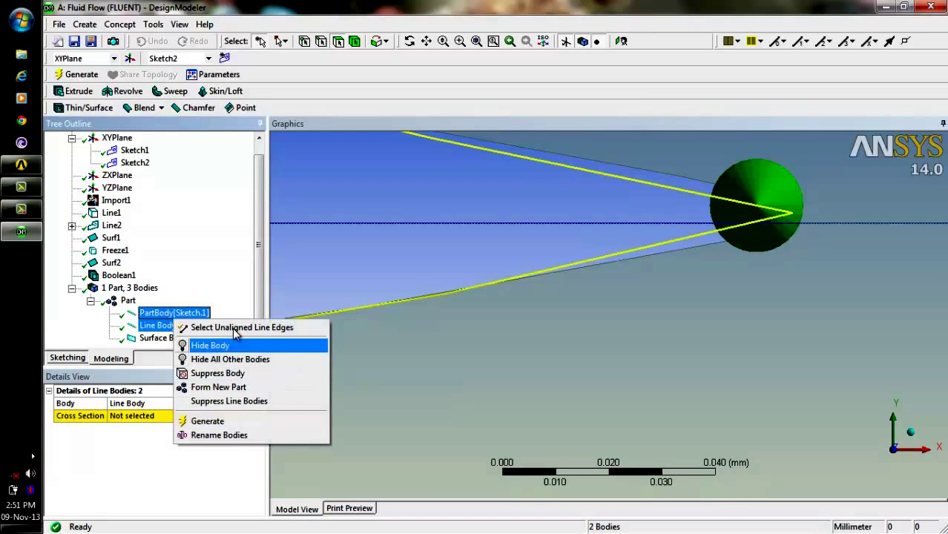
{"action": "left_click", "coordinate": [233, 376]}
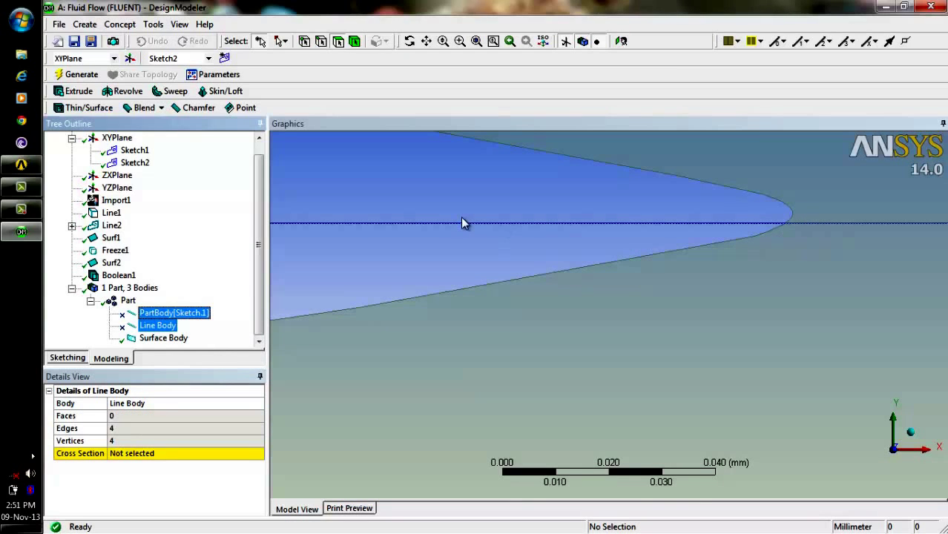
Place a construction point in the sketch at the rounded tip of the airfoil's trailing edge.
{"action": "left_click", "coordinate": [68, 358]}
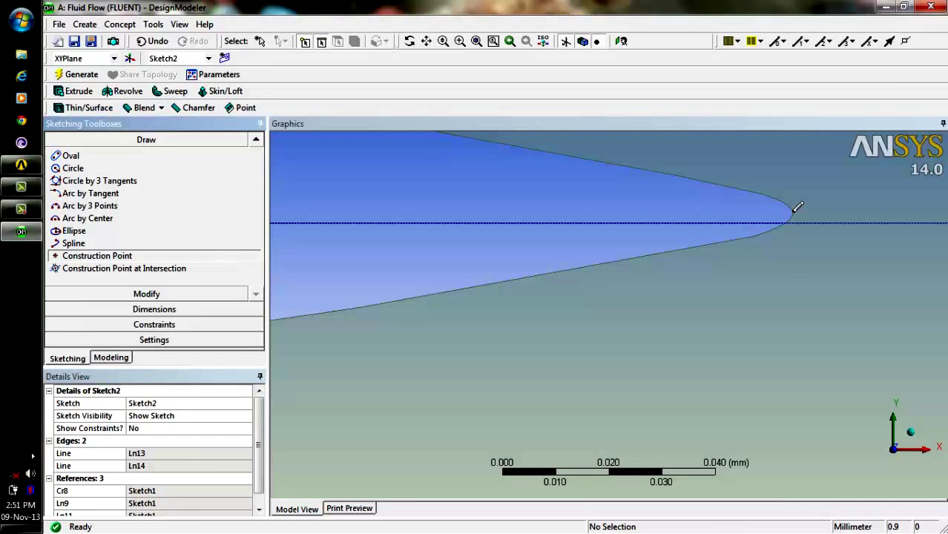
{"action": "left_click", "coordinate": [791, 213]}
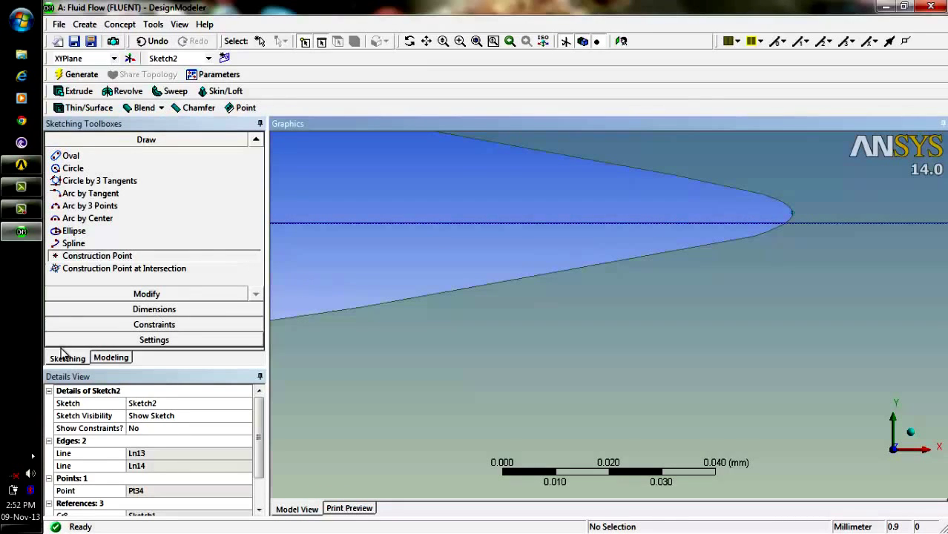
{"action": "left_click", "coordinate": [78, 360]}
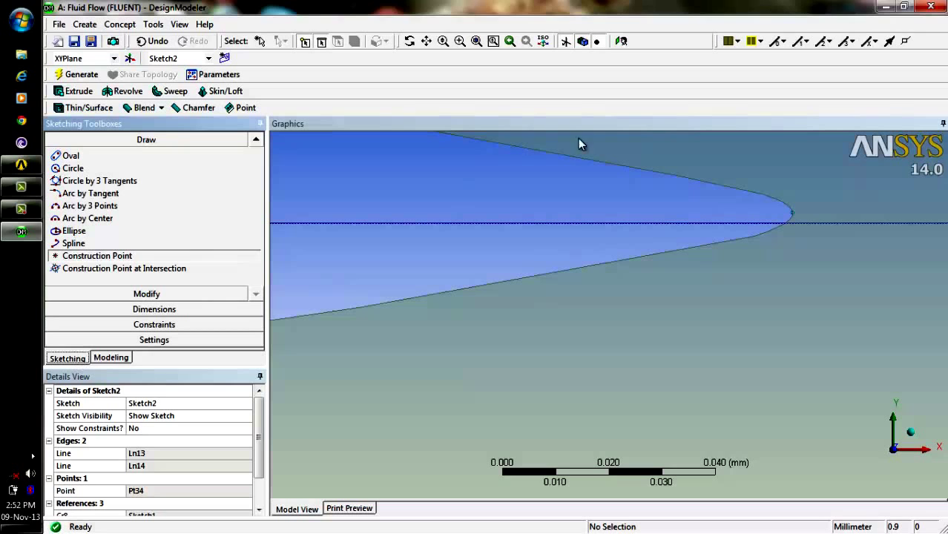
Draw a vertical line about 13 mm long from the trailing-edge construction point up past the domain's upper edge.
{"action": "left_click", "coordinate": [479, 39]}
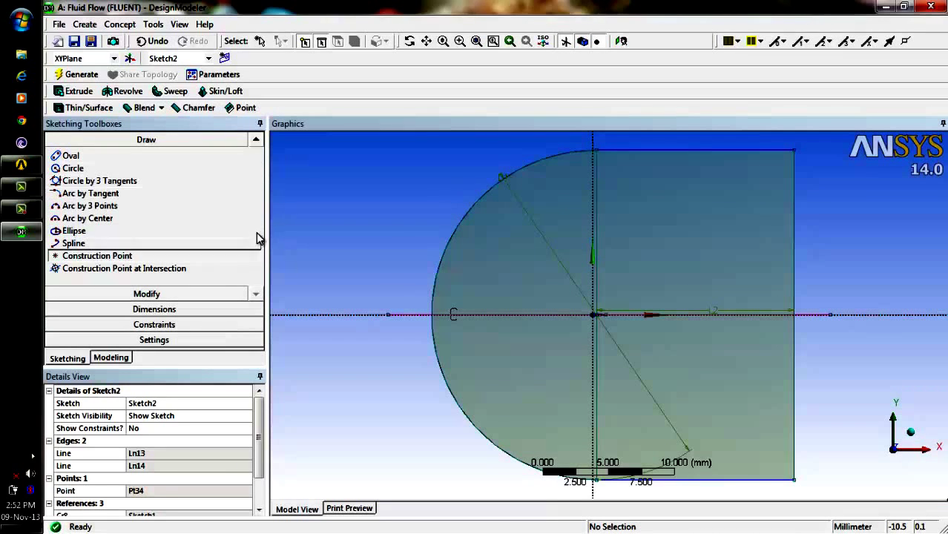
{"action": "left_click", "coordinate": [257, 141]}
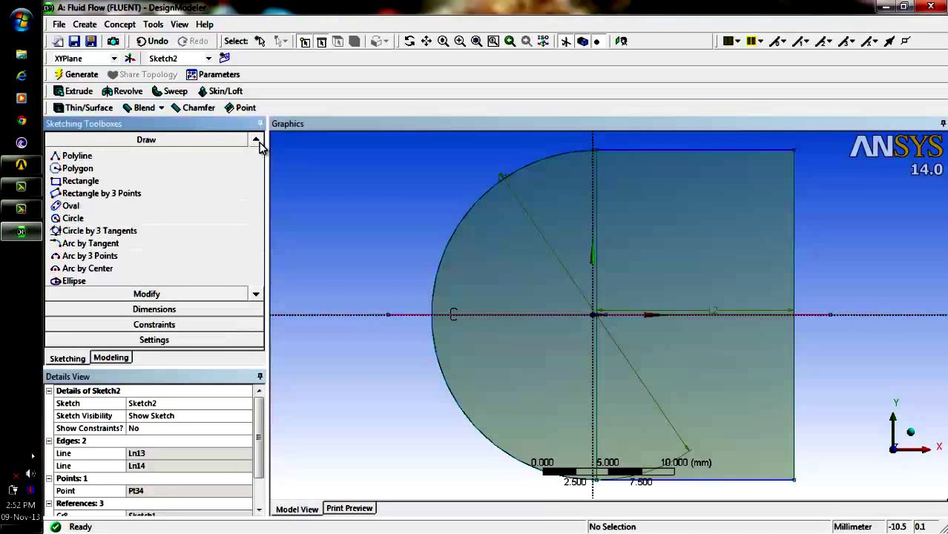
{"action": "left_click", "coordinate": [257, 141]}
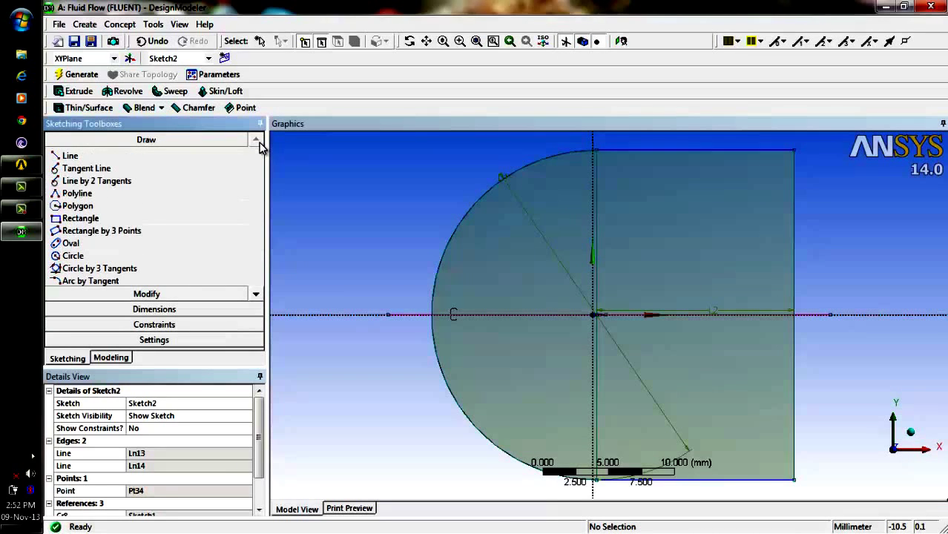
{"action": "left_click", "coordinate": [89, 158]}
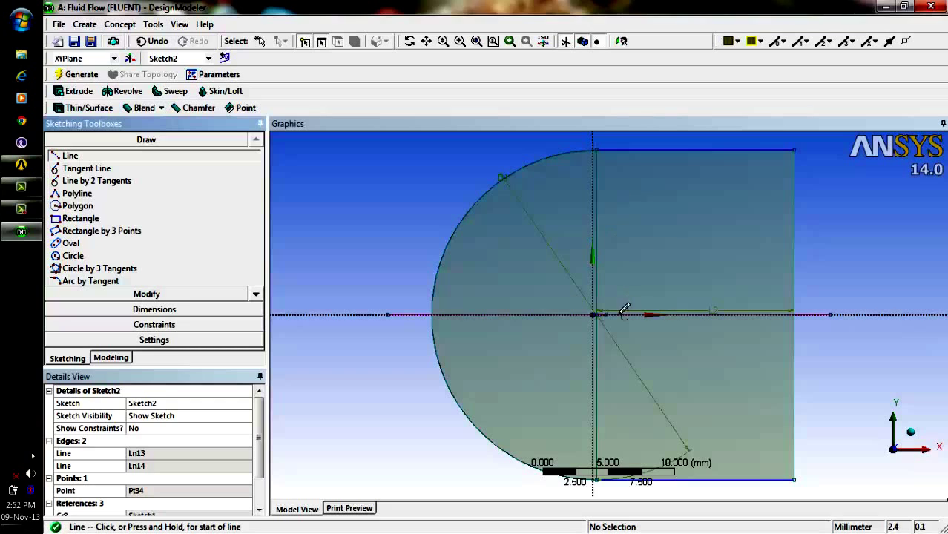
{"action": "left_click", "coordinate": [605, 312]}
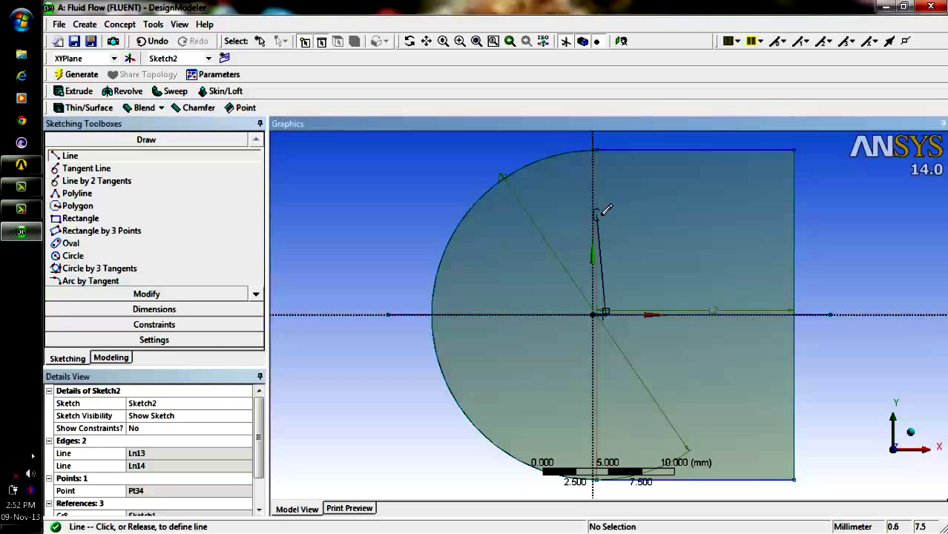
{"action": "left_click", "coordinate": [609, 137]}
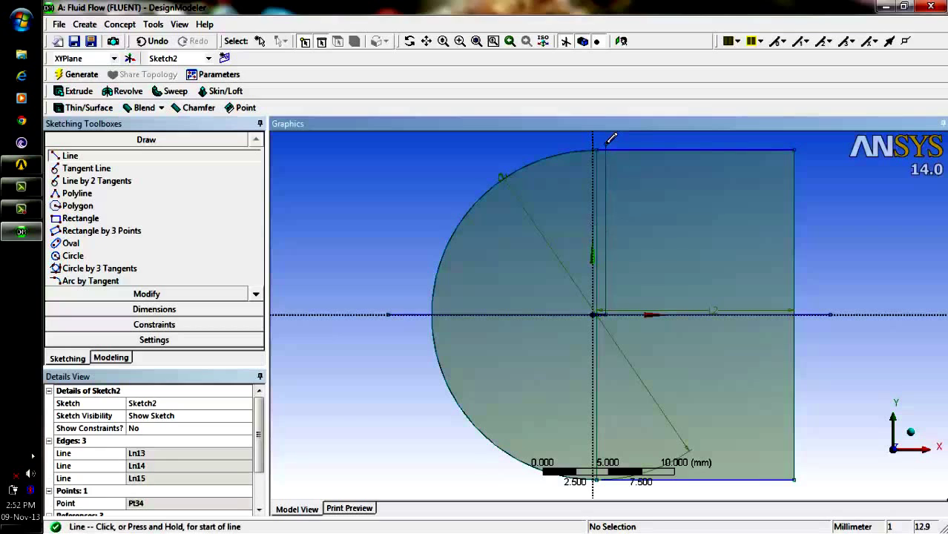
Draw a vertical line about 14 mm long from the trailing-edge construction point down past the domain's lower edge.
{"action": "left_click", "coordinate": [605, 312]}
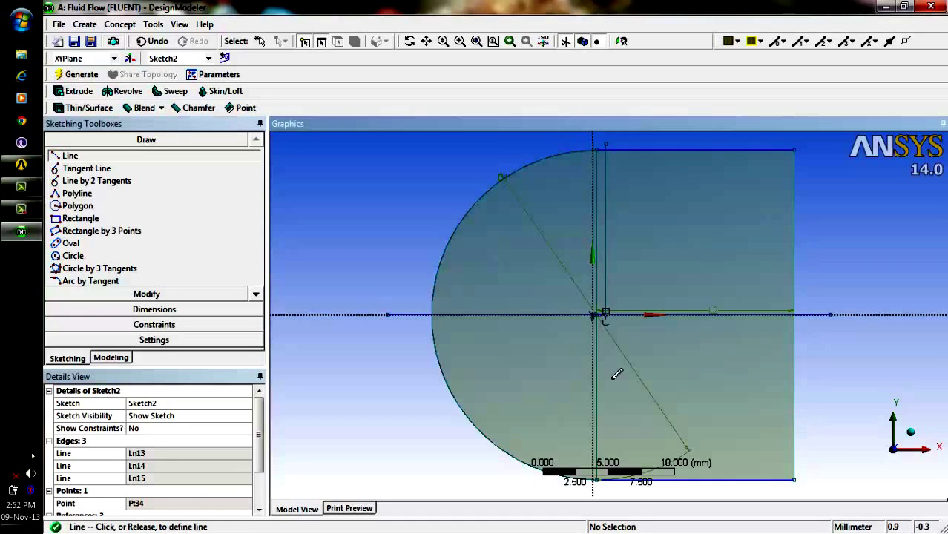
{"action": "left_click", "coordinate": [605, 495]}
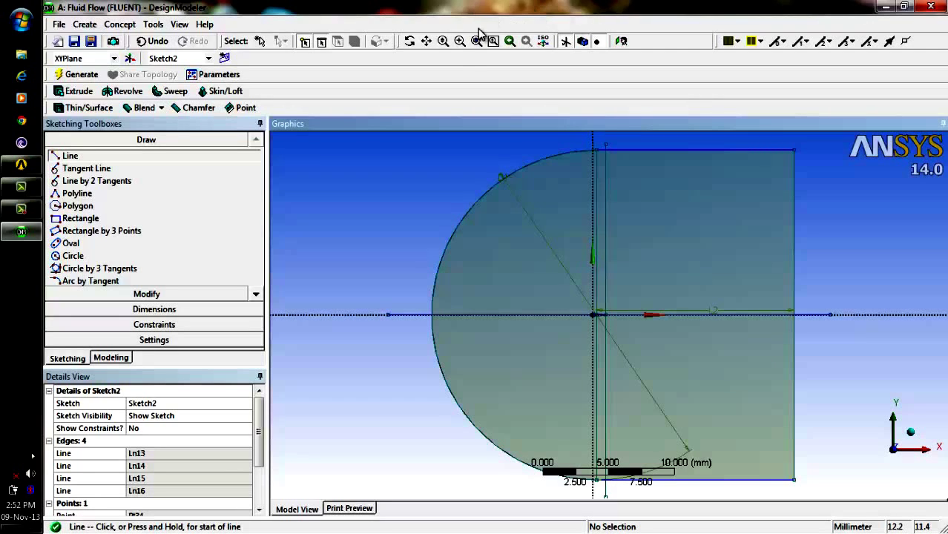
Examine up close how the vertical and horizontal sketch lines meet at the airfoil's trailing edge.
{"action": "left_click", "coordinate": [443, 42]}
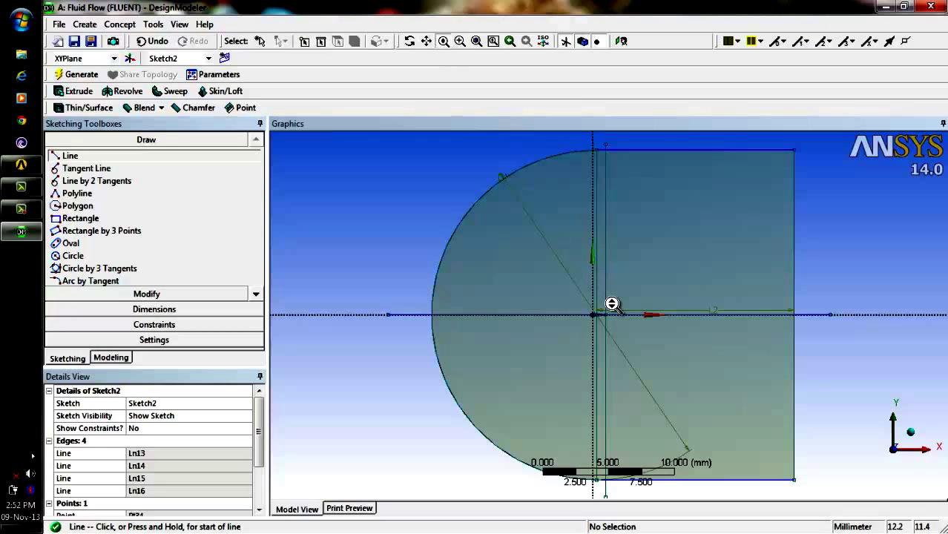
{"action": "left_click_drag", "start_coordinate": [609, 309], "coordinate": [639, 189]}
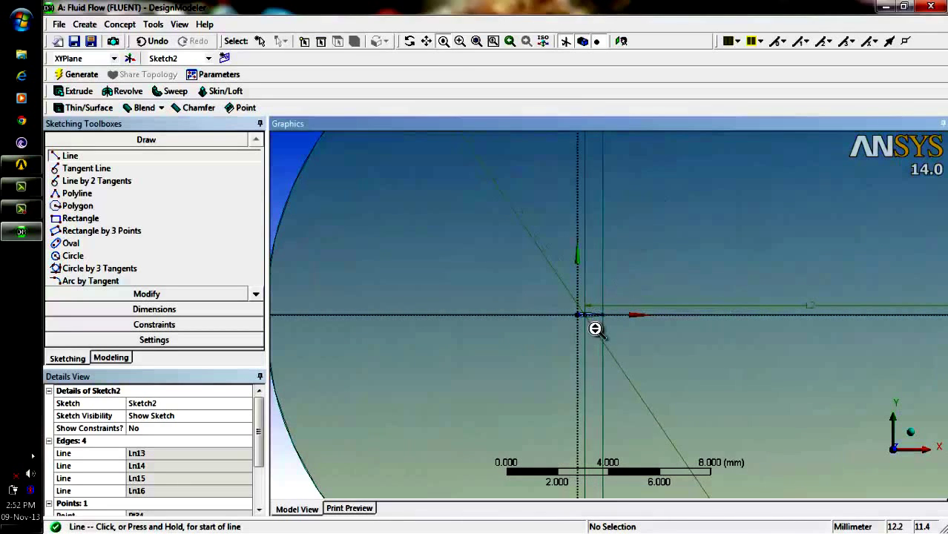
{"action": "left_click_drag", "start_coordinate": [597, 327], "coordinate": [633, 203]}
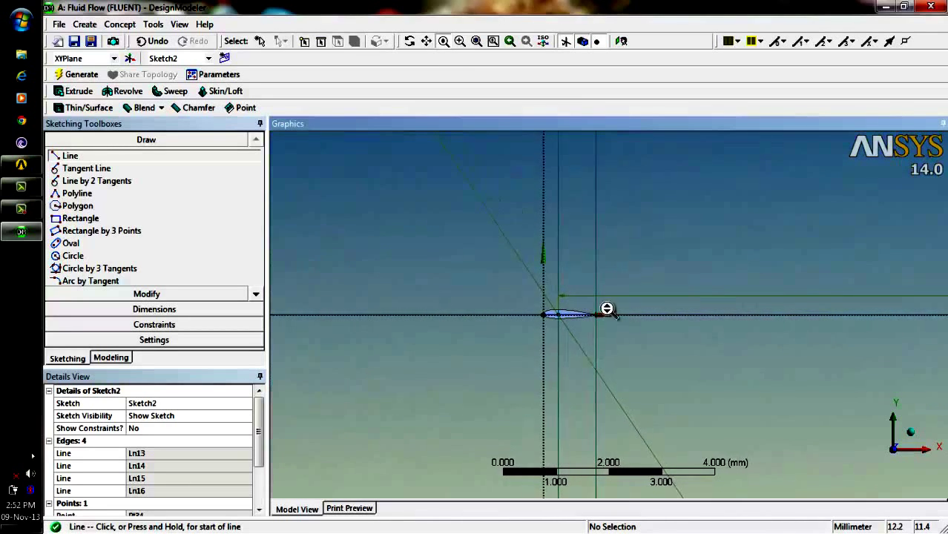
{"action": "left_click_drag", "start_coordinate": [608, 309], "coordinate": [636, 222]}
{"action": "left_click_drag", "start_coordinate": [599, 328], "coordinate": [646, 227]}
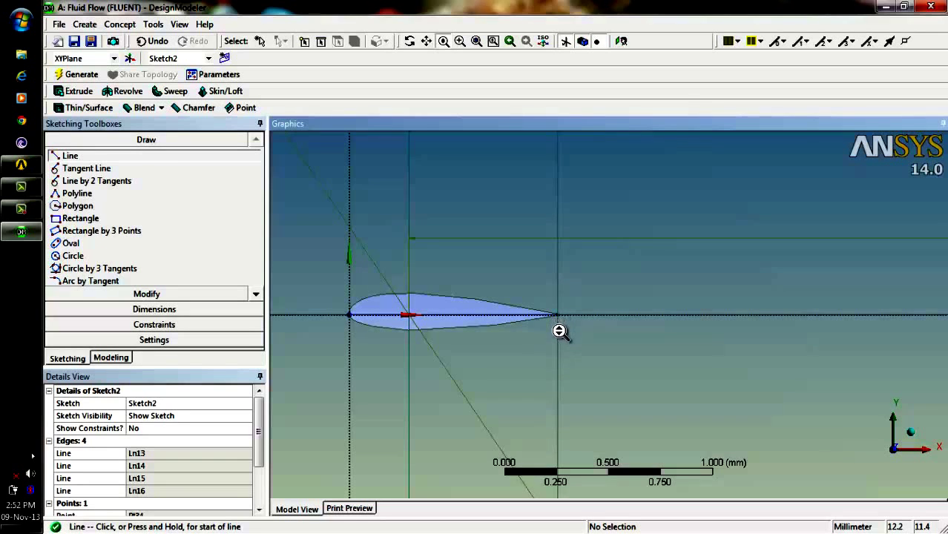
{"action": "left_click_drag", "start_coordinate": [561, 330], "coordinate": [566, 246]}
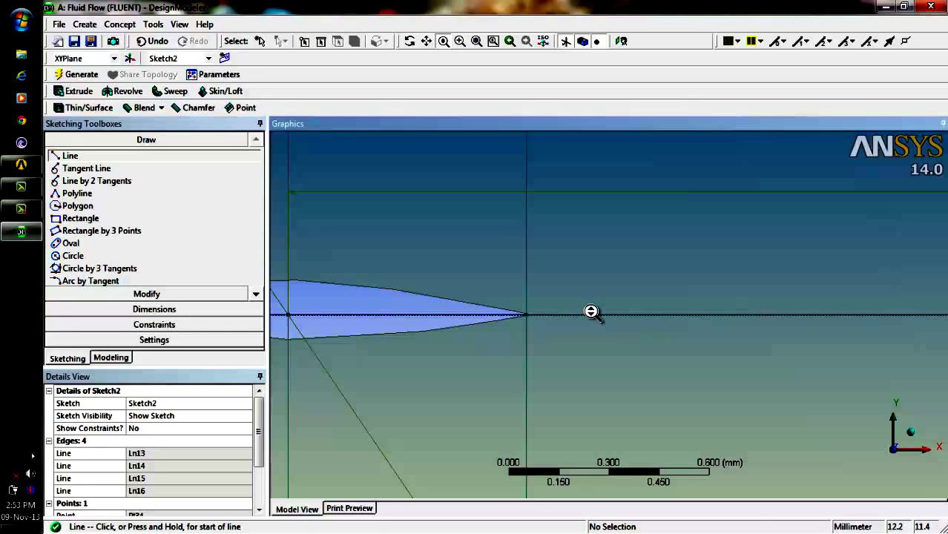
{"action": "middle_click", "coordinate": [529, 327]}
{"action": "middle_click", "coordinate": [528, 328]}
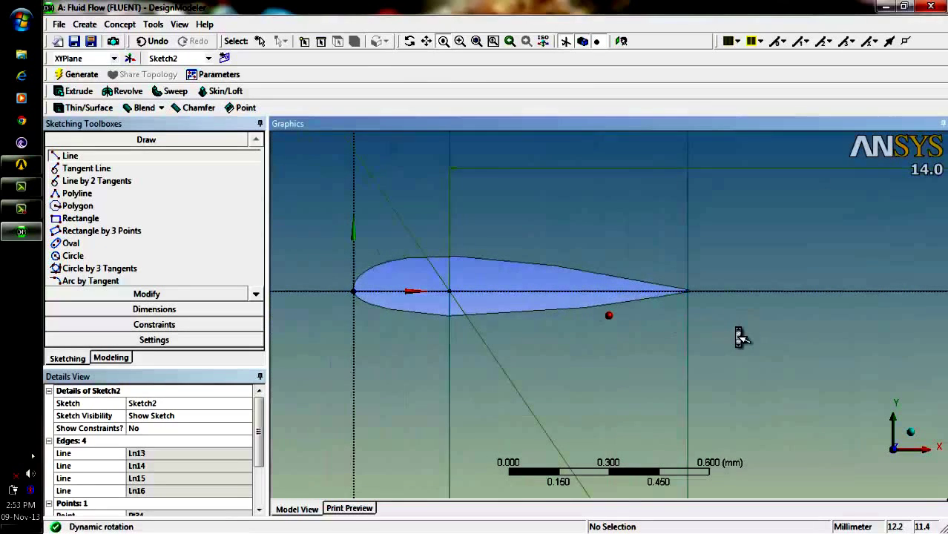
{"action": "scroll", "coordinate": [736, 328], "scroll_direction": "up", "scroll_amount": 4}
{"action": "scroll", "coordinate": [771, 290], "scroll_direction": "up", "scroll_amount": 3}
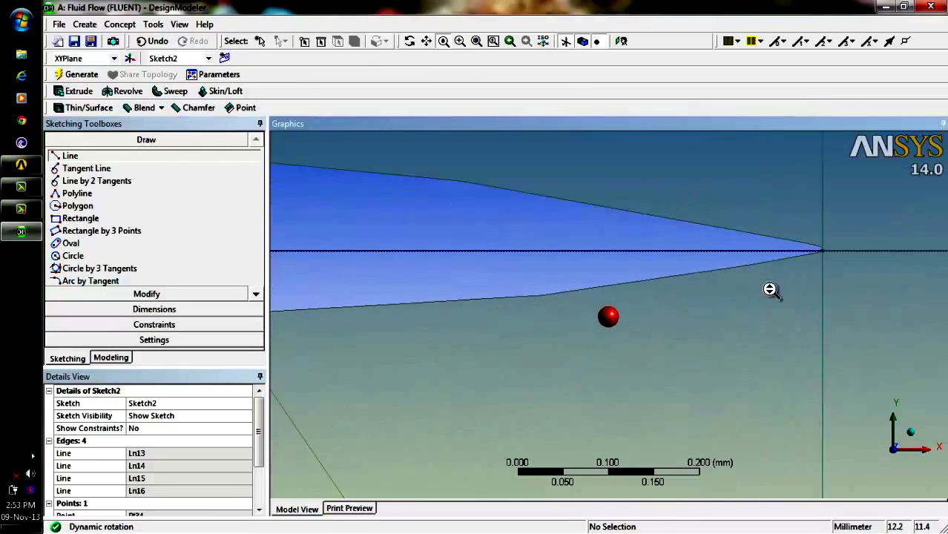
{"action": "scroll", "coordinate": [774, 295], "scroll_direction": "up", "scroll_amount": 1}
{"action": "scroll", "coordinate": [774, 297], "scroll_direction": "up", "scroll_amount": 1}
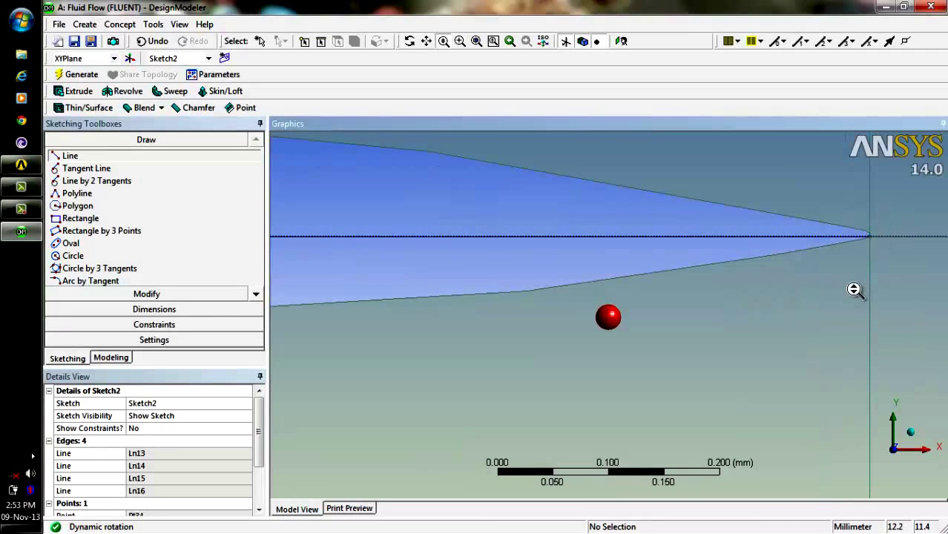
{"action": "scroll", "coordinate": [672, 260], "scroll_direction": "down", "scroll_amount": 2}
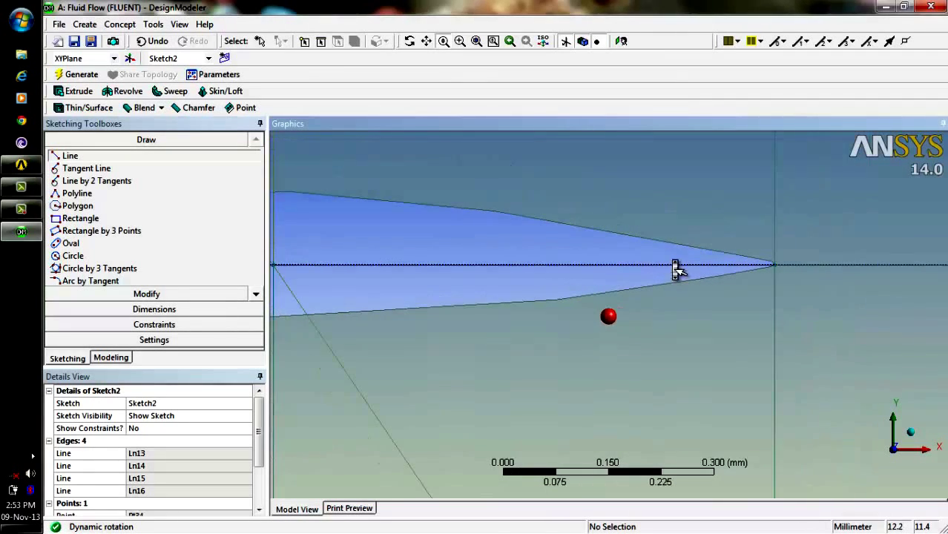
{"action": "scroll", "coordinate": [673, 260], "scroll_direction": "down", "scroll_amount": 2}
{"action": "scroll", "coordinate": [673, 260], "scroll_direction": "down", "scroll_amount": 5}
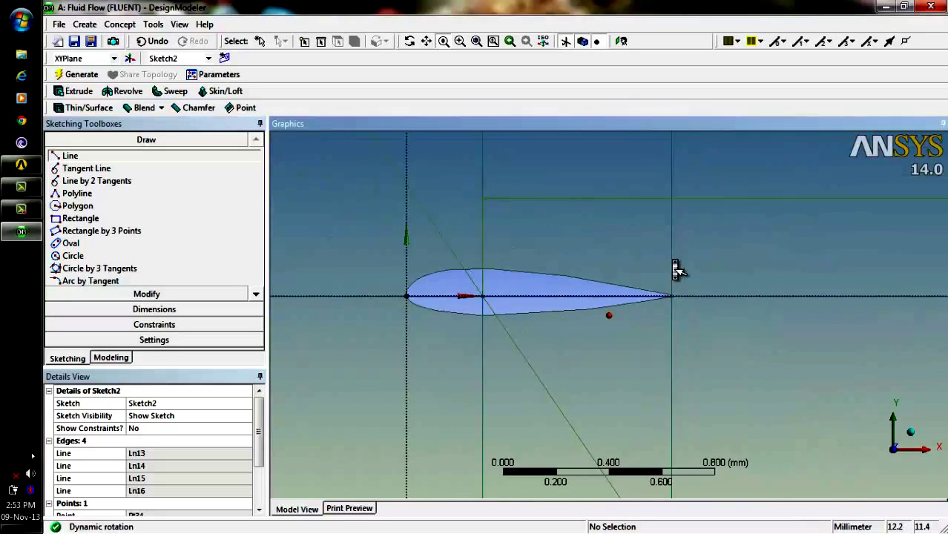
{"action": "scroll", "coordinate": [672, 260], "scroll_direction": "down", "scroll_amount": 8}
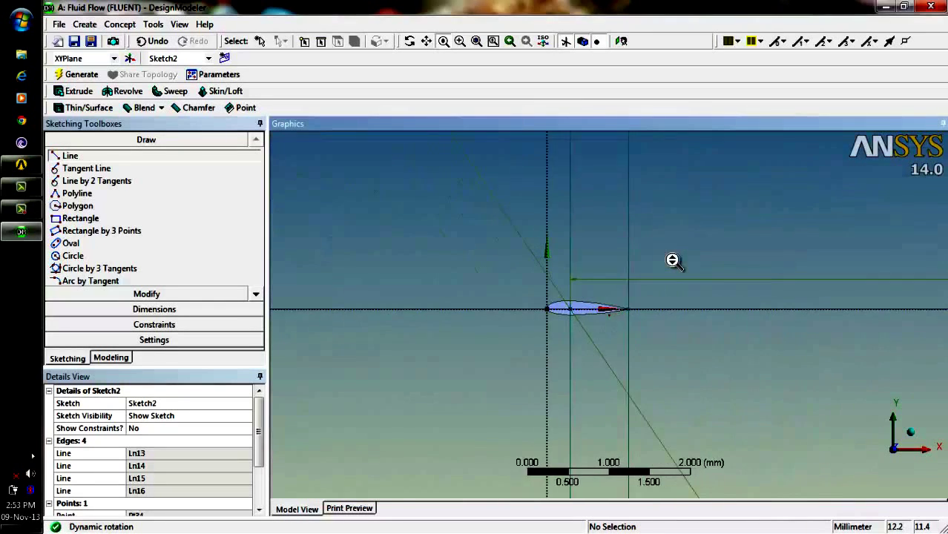
{"action": "scroll", "coordinate": [673, 261], "scroll_direction": "down", "scroll_amount": 3}
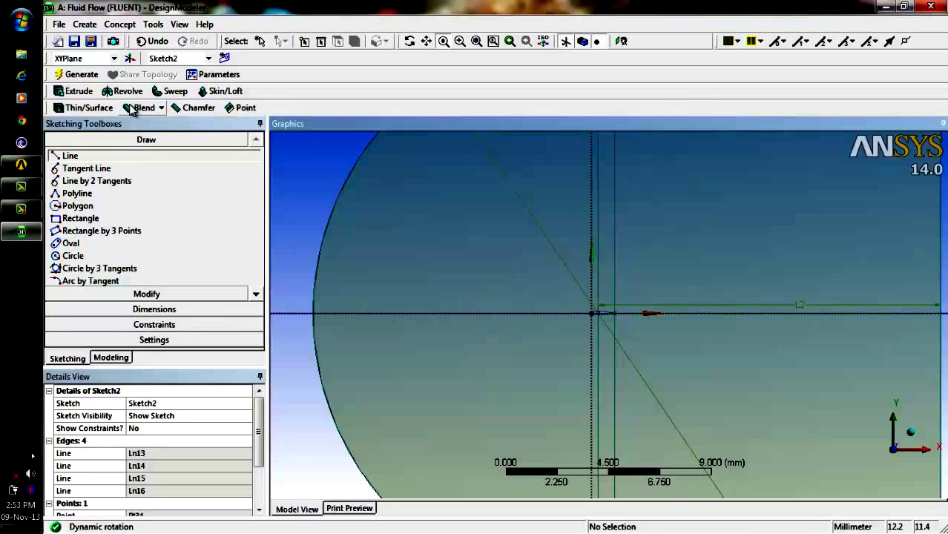
Generate a Lines From Sketches feature with Sketch2 as its base object.
{"action": "left_click", "coordinate": [120, 24]}
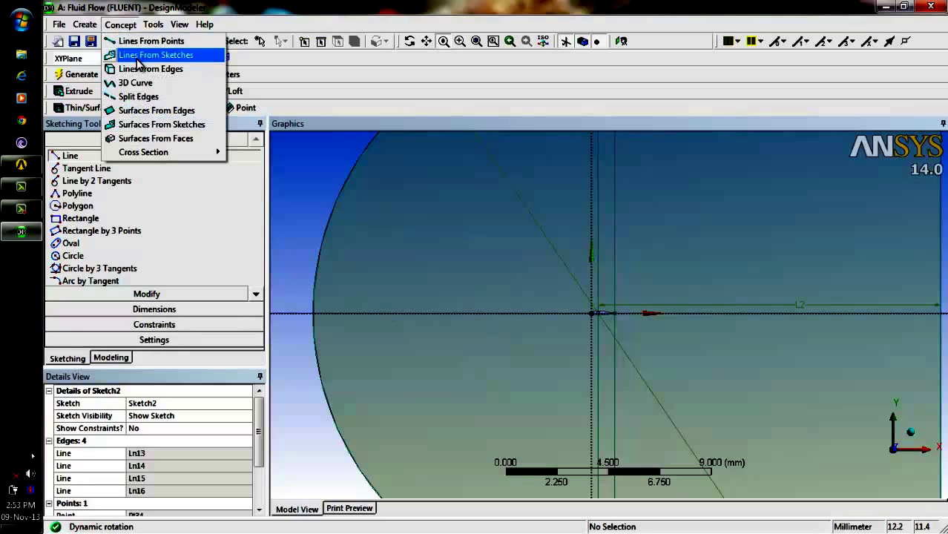
{"action": "left_click", "coordinate": [137, 56]}
{"action": "left_click", "coordinate": [136, 162]}
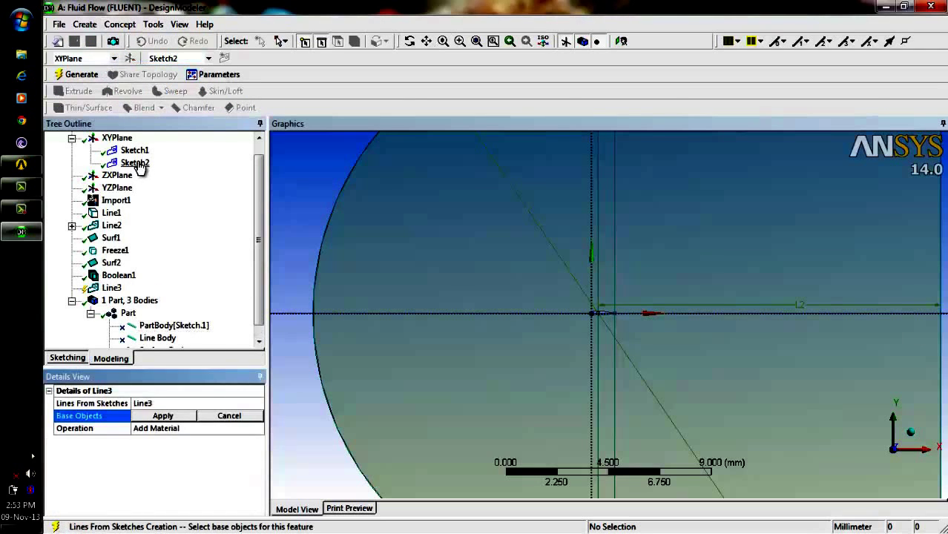
{"action": "left_click", "coordinate": [162, 416]}
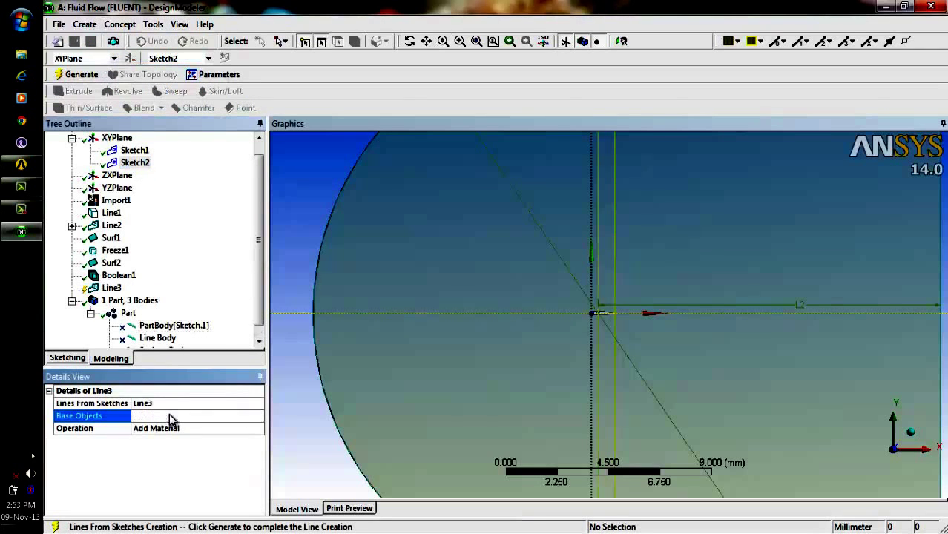
{"action": "left_click", "coordinate": [80, 75]}
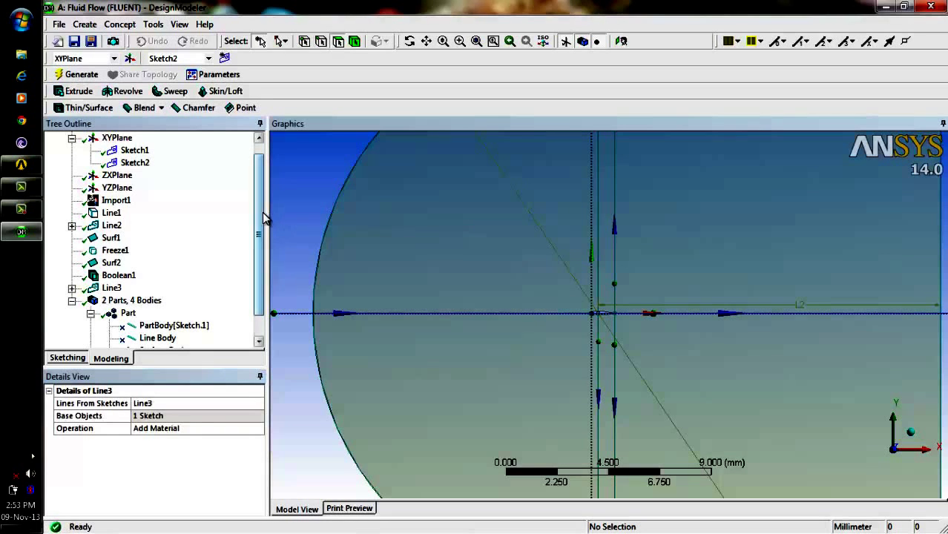
Start an Edges On Face projection and try to assign the Line3 feature as the edges to project.
{"action": "left_click_drag", "start_coordinate": [261, 215], "coordinate": [265, 256]}
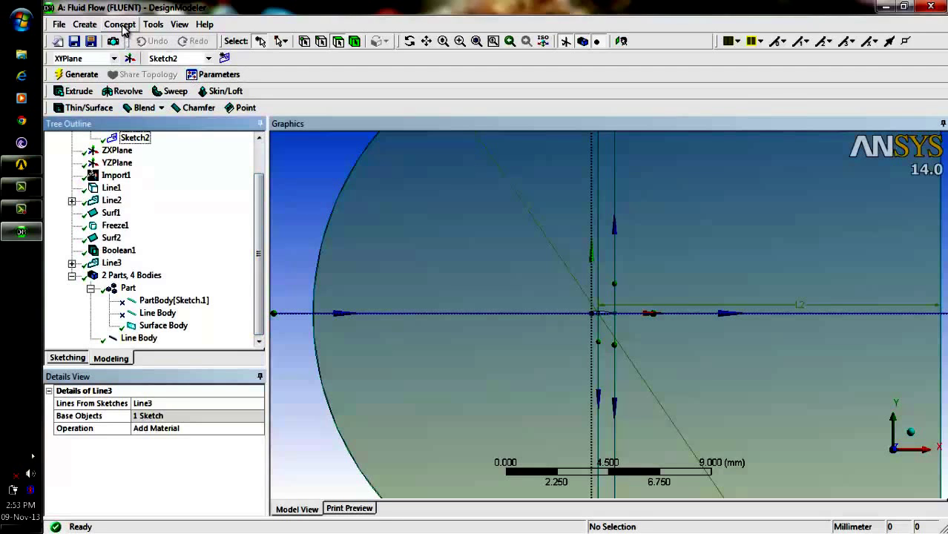
{"action": "left_click", "coordinate": [156, 25]}
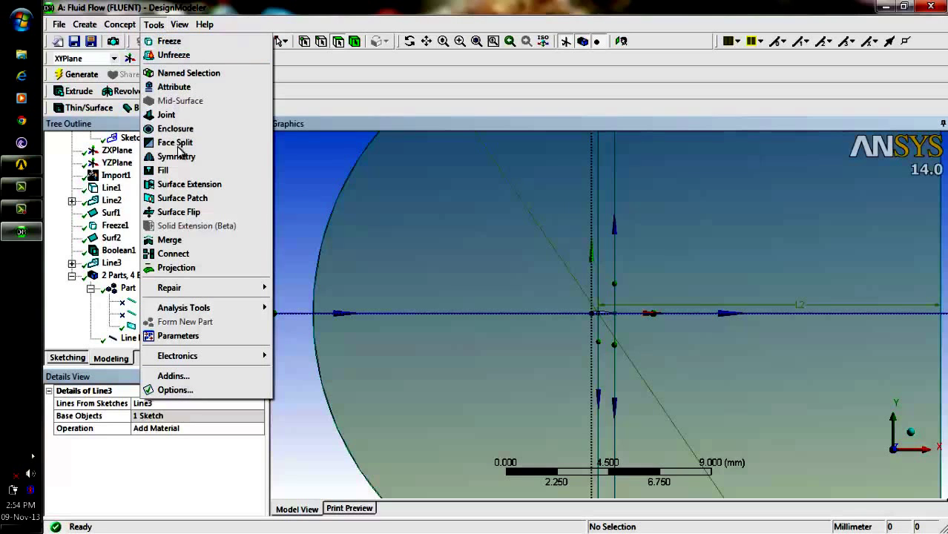
{"action": "left_click", "coordinate": [187, 269]}
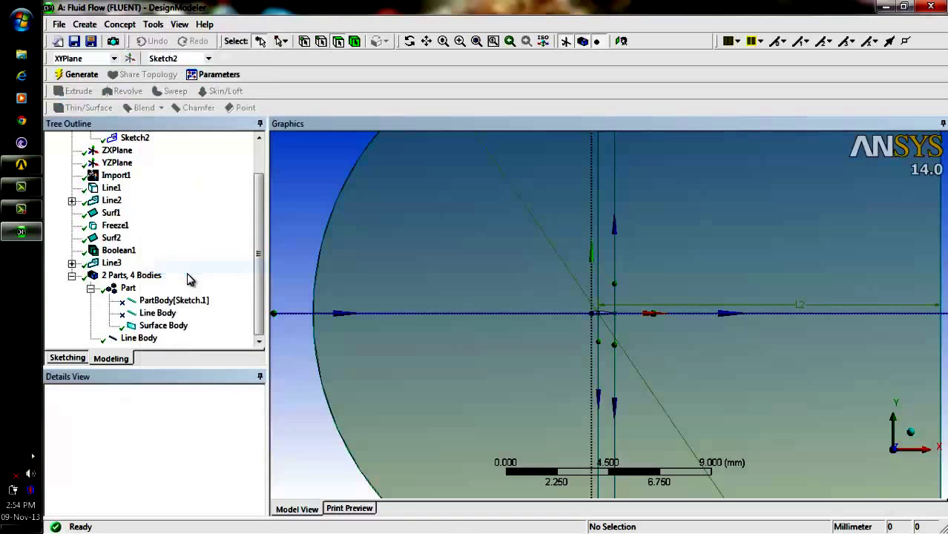
{"action": "left_click_drag", "start_coordinate": [260, 262], "coordinate": [261, 272]}
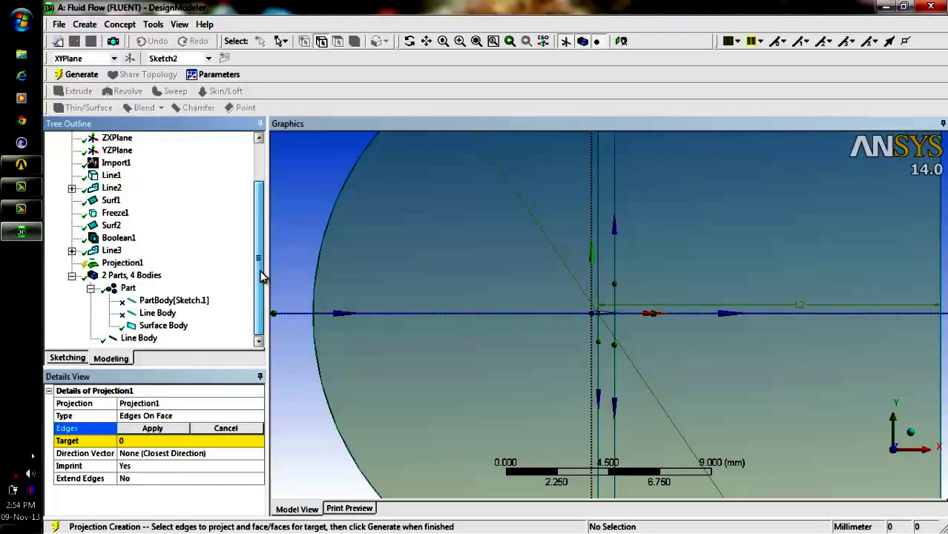
{"action": "left_click", "coordinate": [116, 252]}
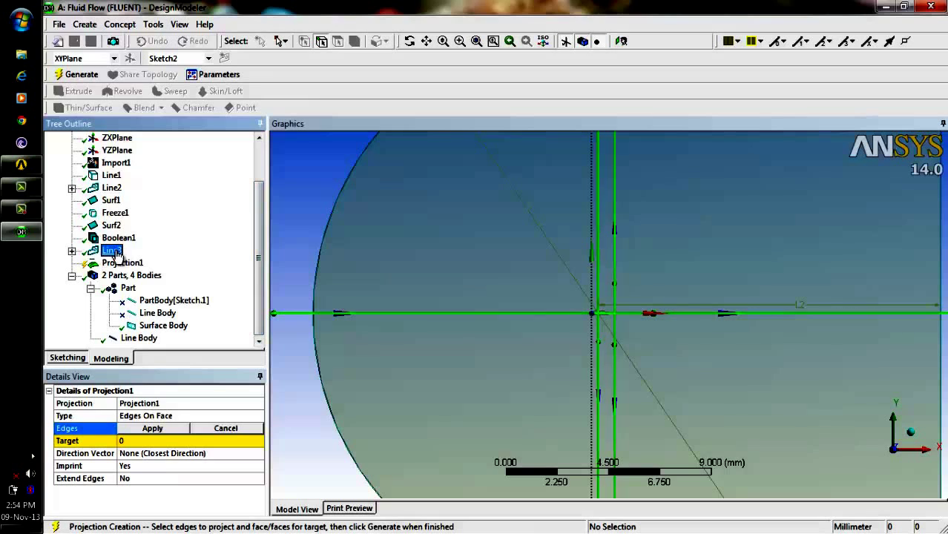
{"action": "left_click", "coordinate": [160, 429]}
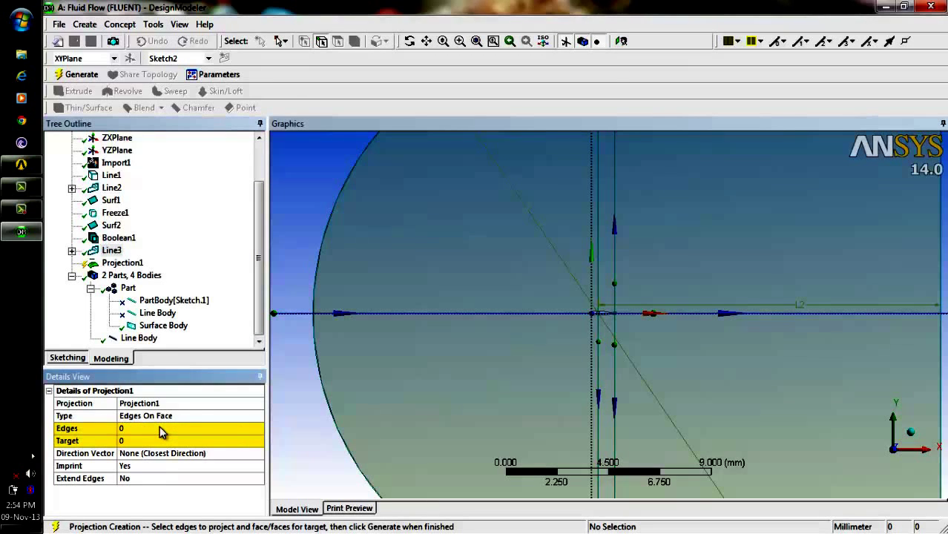
{"action": "left_click", "coordinate": [160, 428]}
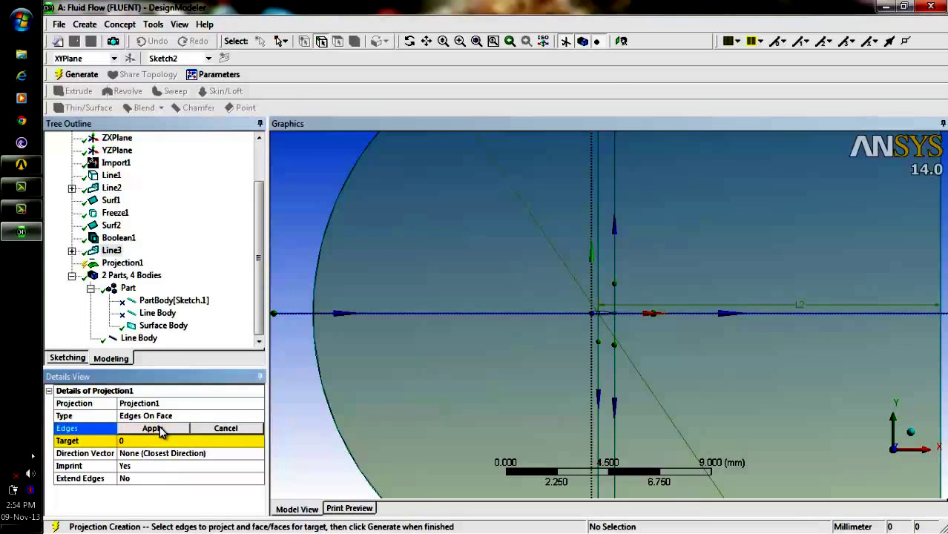
Assign the six dividing line edges, two along the horizontal axis and four vertical ones, as the edges of Projection1.
{"action": "left_click", "coordinate": [427, 313]}
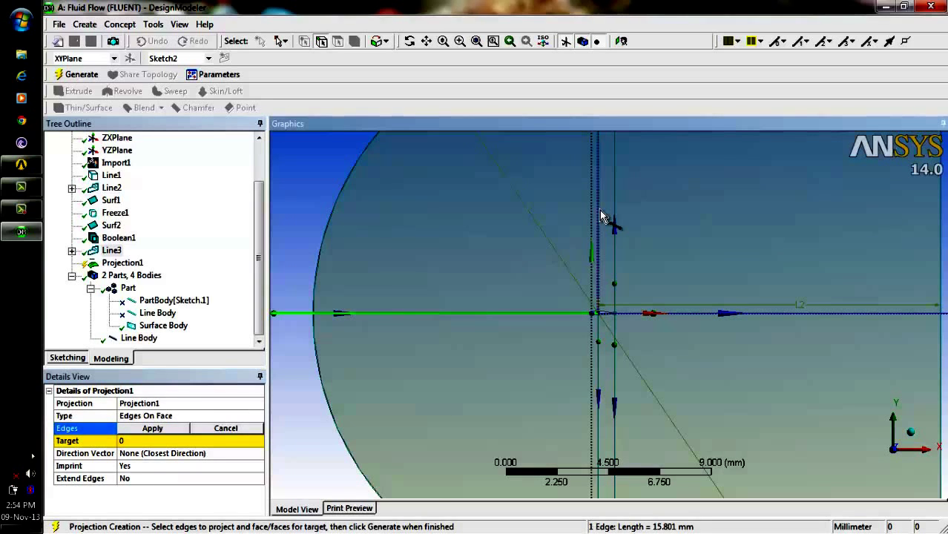
{"action": "left_click", "coordinate": [599, 209], "text": "ctrl"}
{"action": "left_click", "coordinate": [614, 211], "text": "ctrl"}
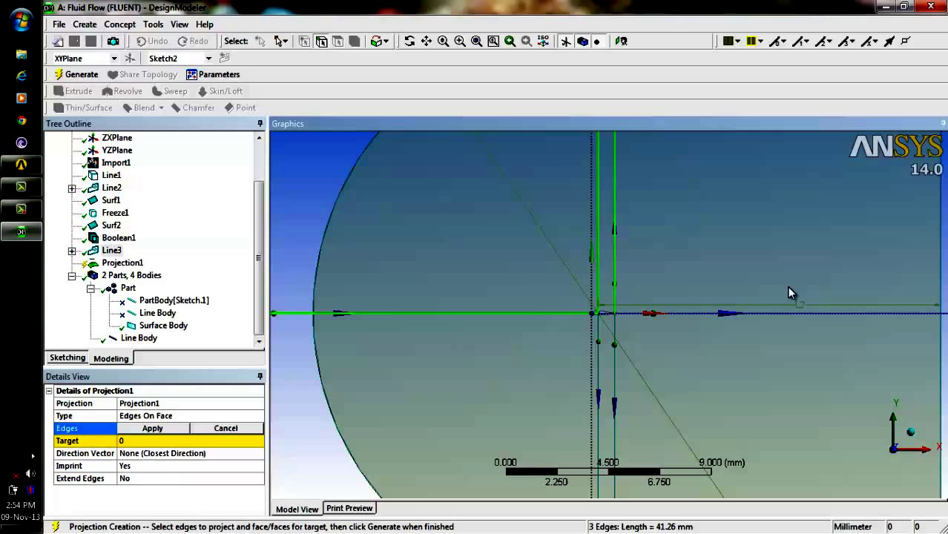
{"action": "left_click", "coordinate": [819, 312], "text": "ctrl"}
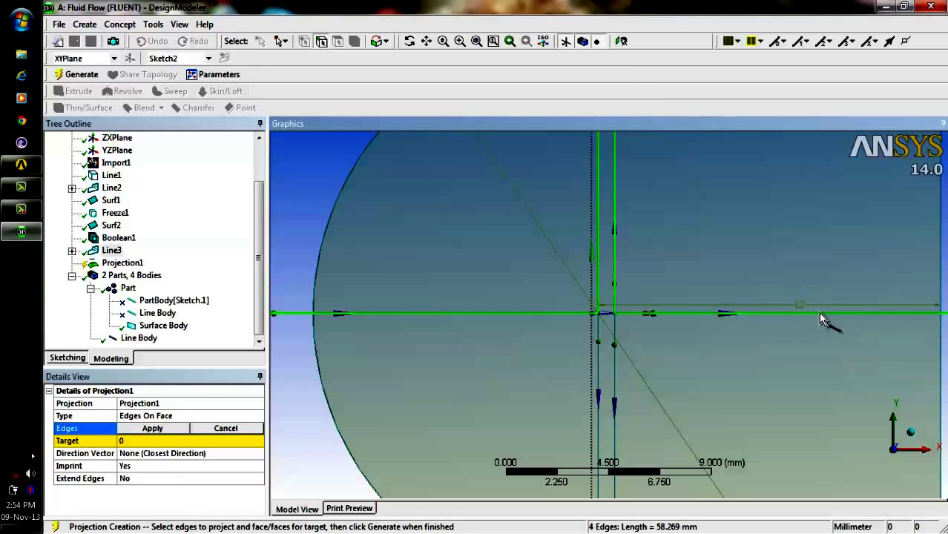
{"action": "left_click", "coordinate": [614, 372], "text": "ctrl"}
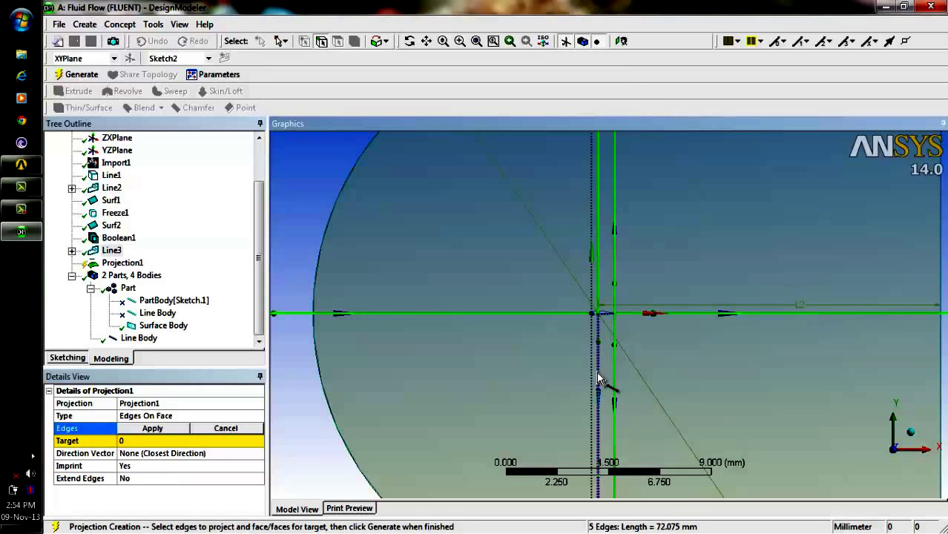
{"action": "left_click", "coordinate": [598, 378], "text": "ctrl"}
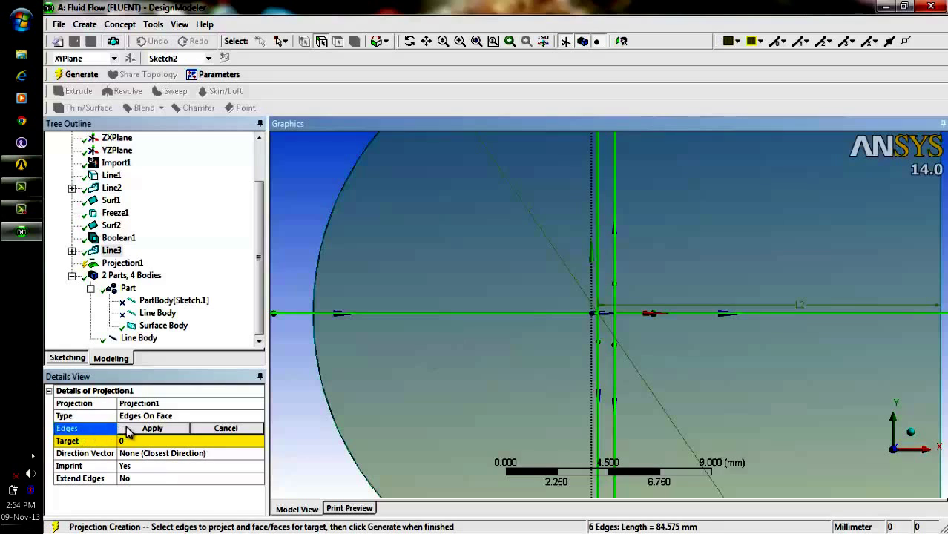
{"action": "left_click", "coordinate": [147, 429]}
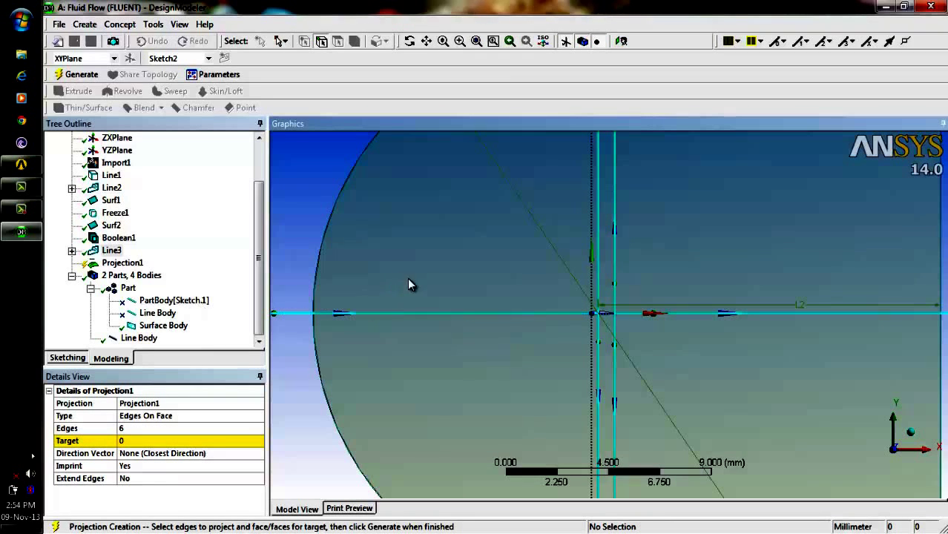
Set the C-shaped flow domain face as the projection target and generate Projection1.
{"action": "left_click", "coordinate": [255, 283]}
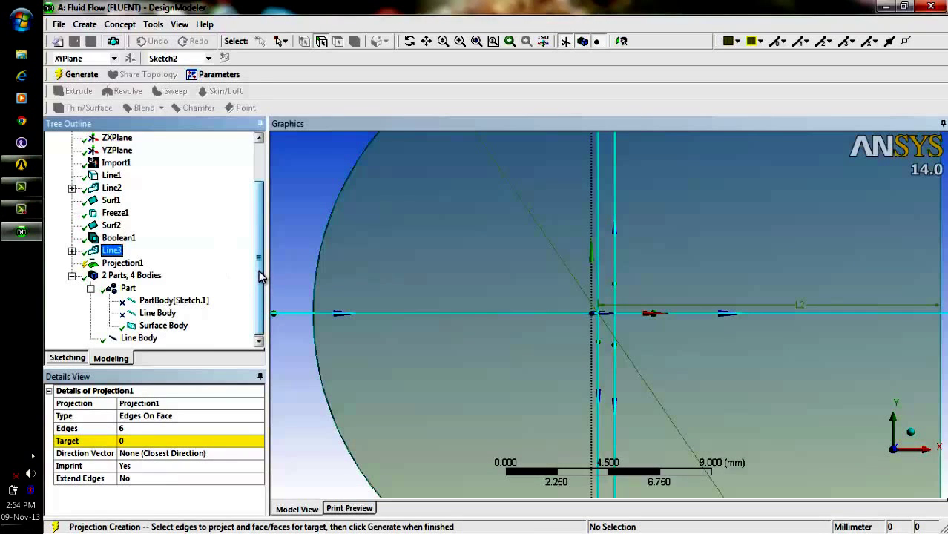
{"action": "left_click", "coordinate": [215, 449]}
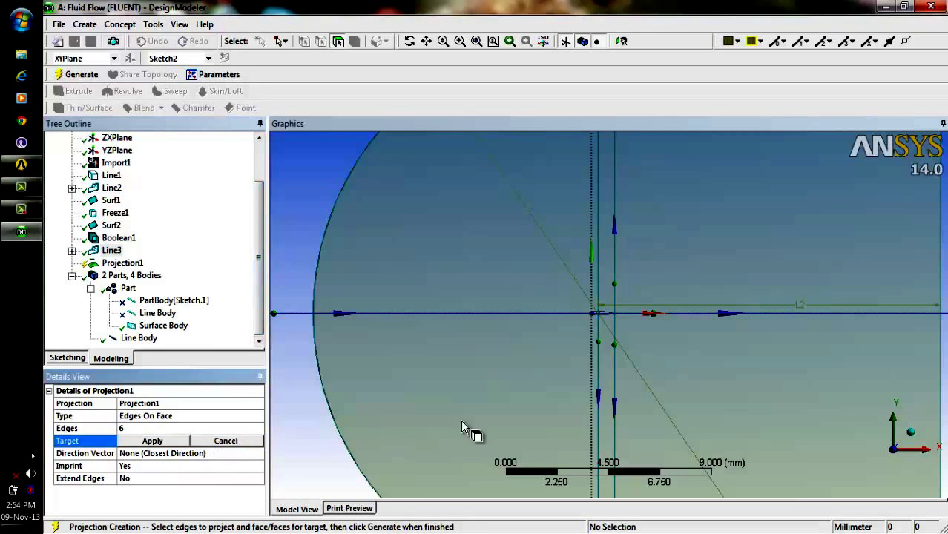
{"action": "left_click", "coordinate": [493, 408]}
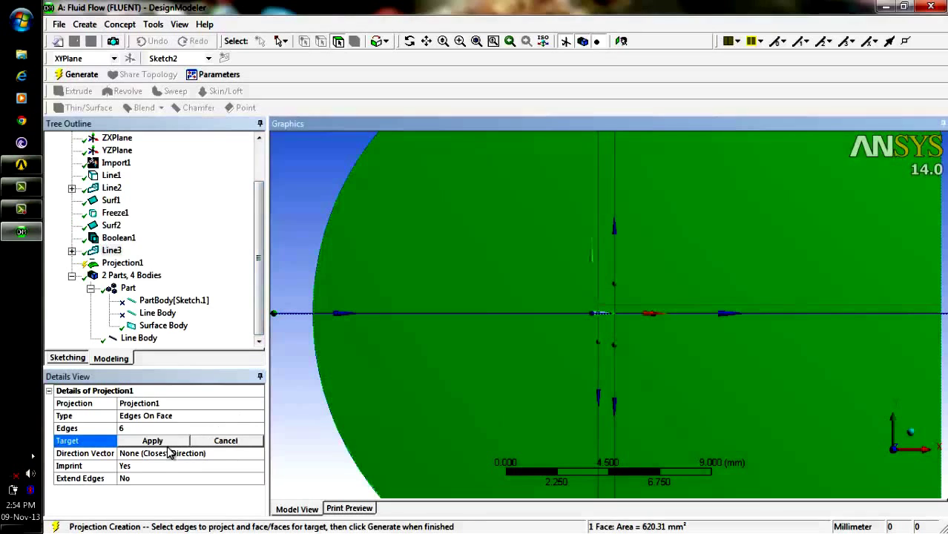
{"action": "left_click", "coordinate": [153, 442]}
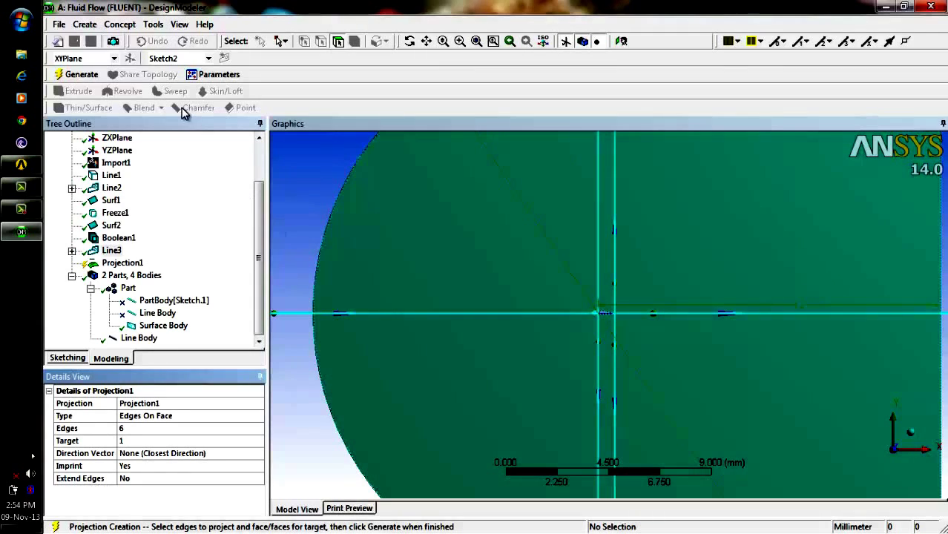
{"action": "left_click", "coordinate": [79, 74]}
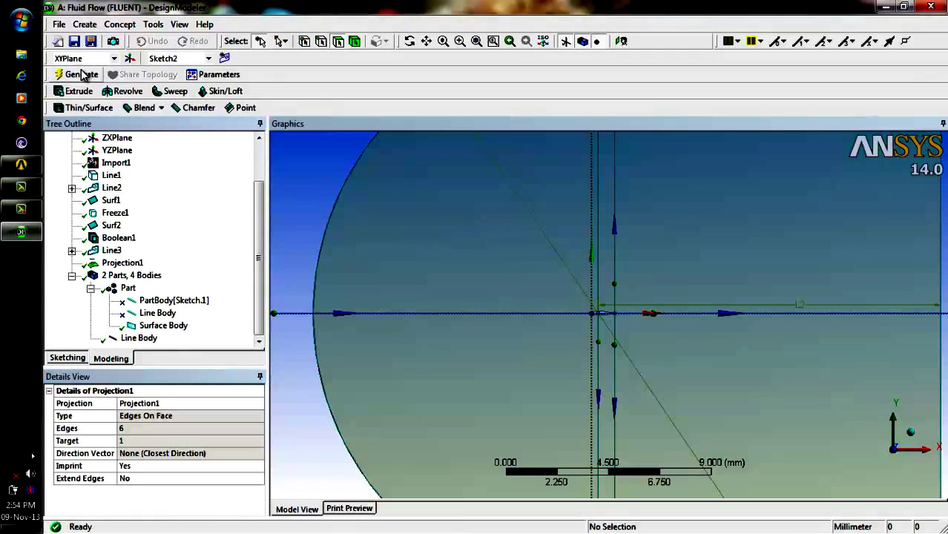
Suppress the line body outside the part, and inspect the details of the split surface body.
{"action": "left_click", "coordinate": [259, 264]}
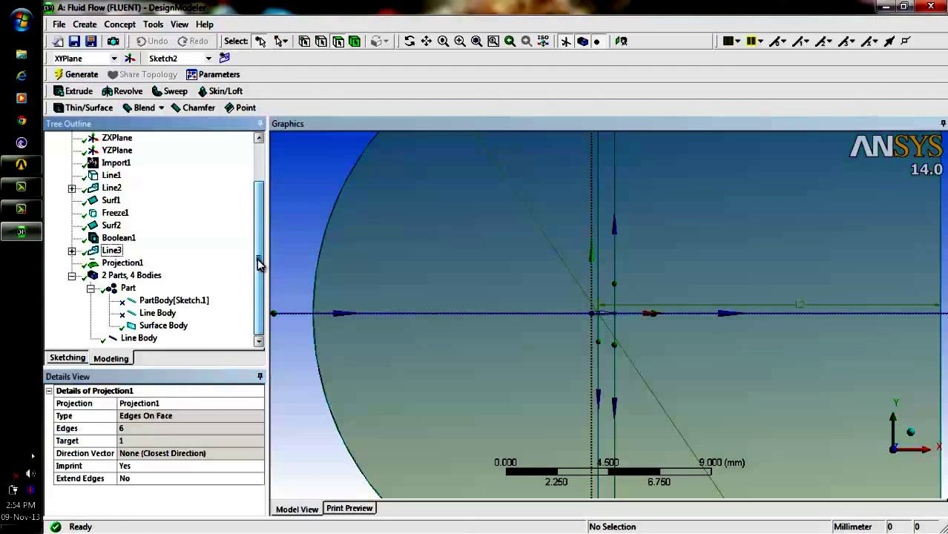
{"action": "left_click", "coordinate": [154, 339]}
{"action": "right_click", "coordinate": [156, 341]}
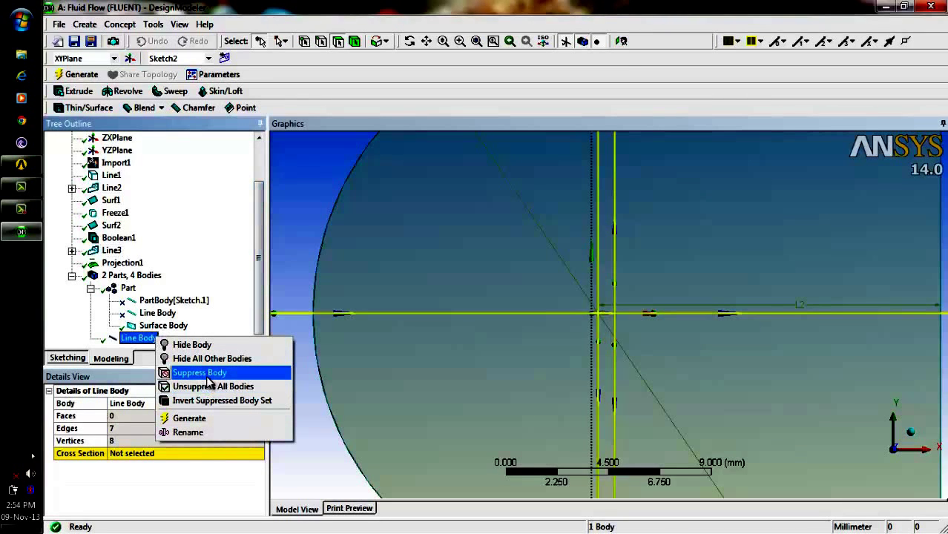
{"action": "left_click", "coordinate": [207, 374]}
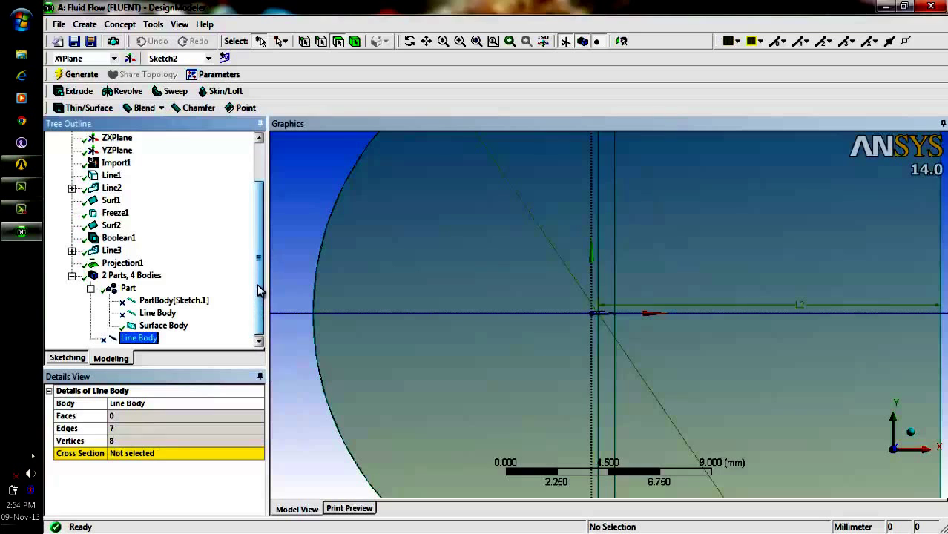
{"action": "left_click", "coordinate": [187, 326]}
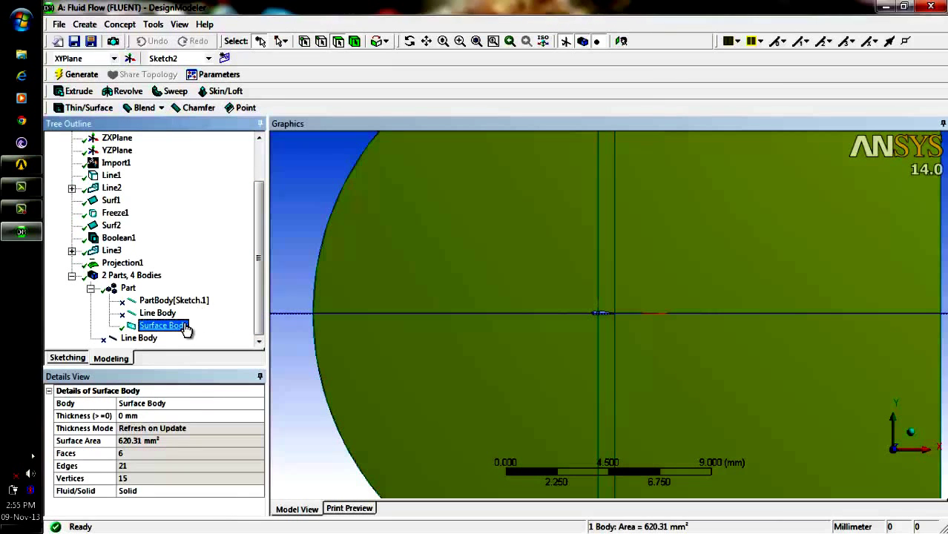
{"action": "left_click", "coordinate": [302, 221]}
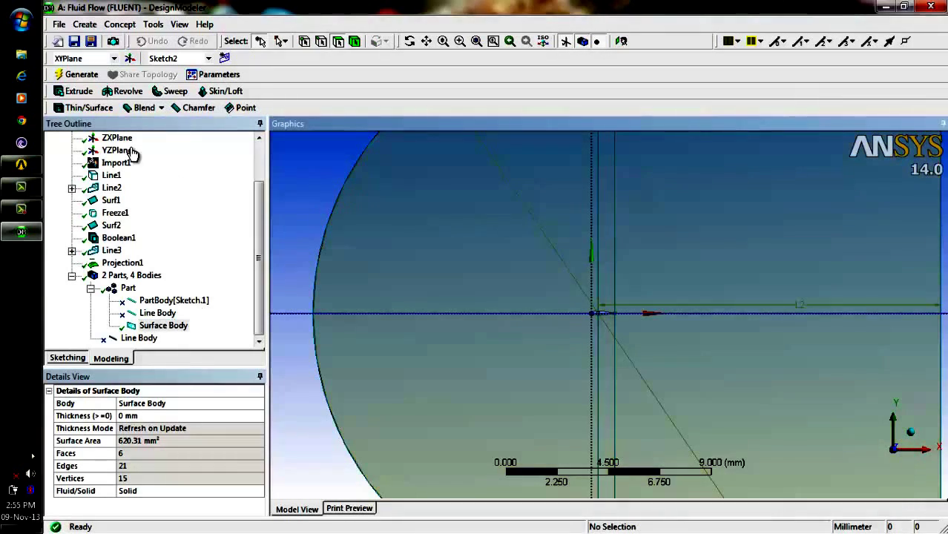
Start saving the project and browse from the C: drive through the personal folder to the tutorial folder.
{"action": "left_click", "coordinate": [60, 24]}
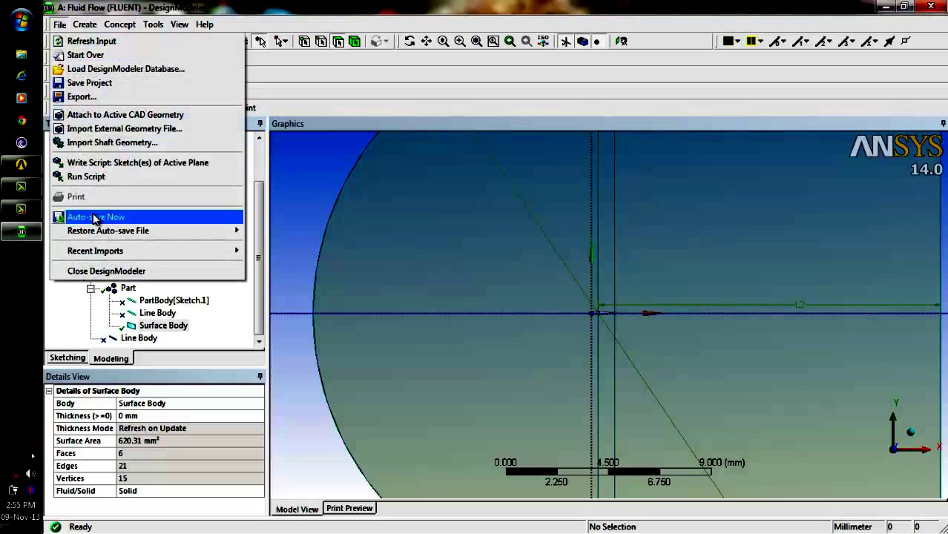
{"action": "left_click", "coordinate": [83, 86]}
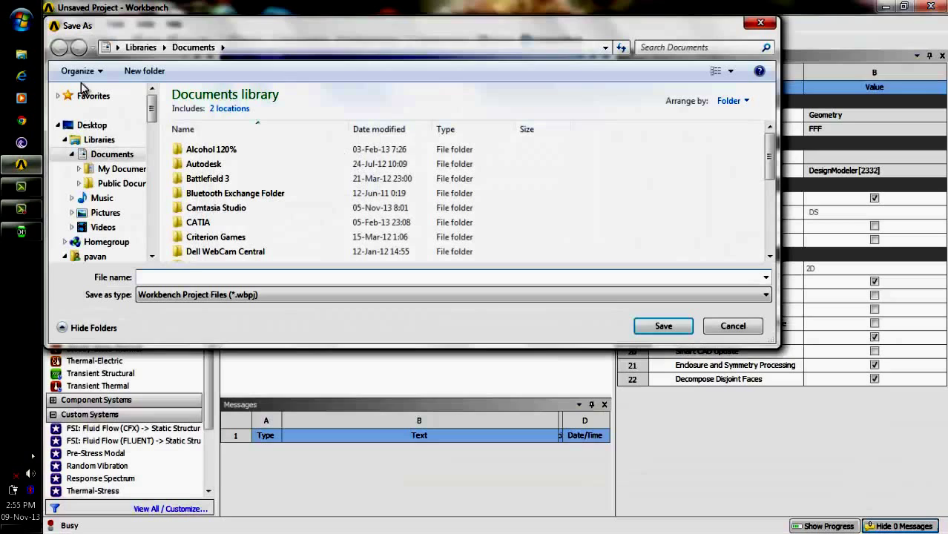
{"action": "left_click", "coordinate": [605, 48]}
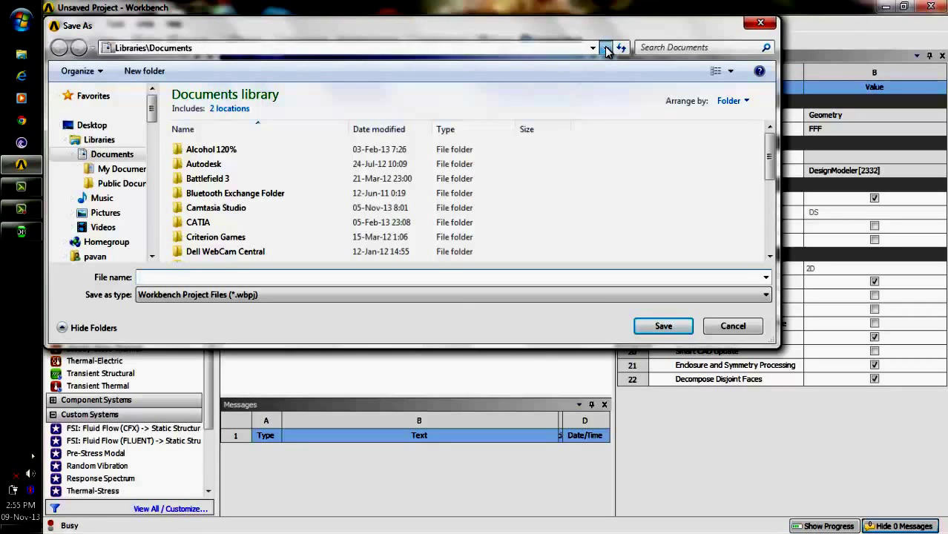
{"action": "left_click", "coordinate": [570, 63]}
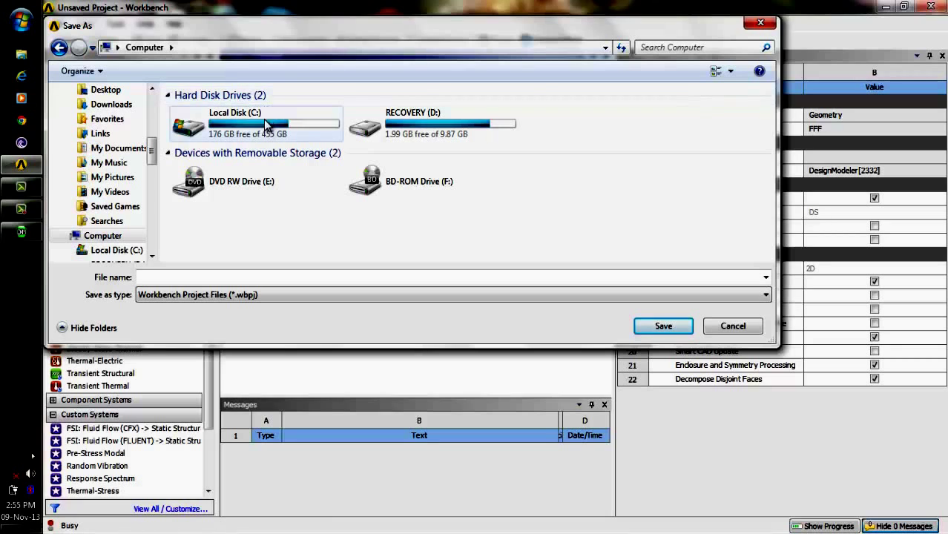
{"action": "double_click", "coordinate": [266, 126]}
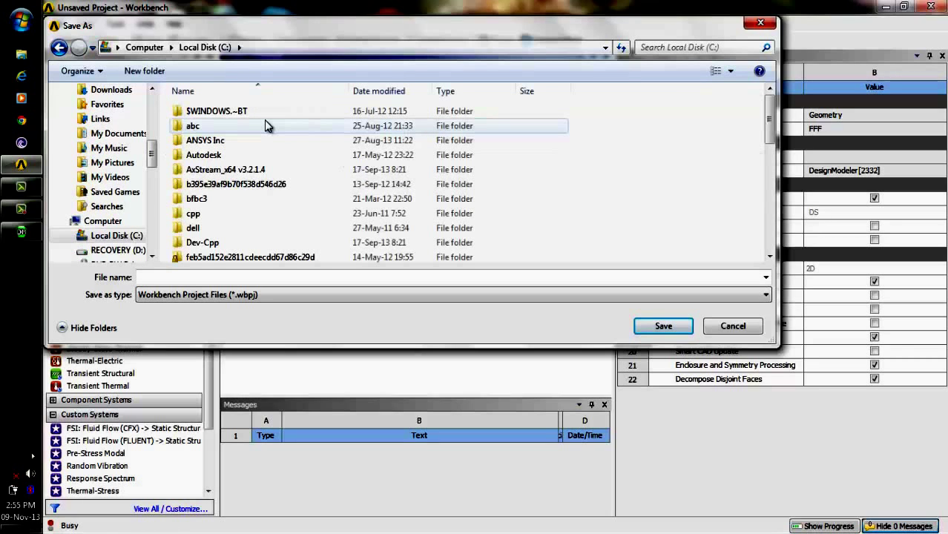
{"action": "scroll", "coordinate": [266, 123], "scroll_direction": "down", "scroll_amount": 6}
{"action": "left_click", "coordinate": [266, 122]}
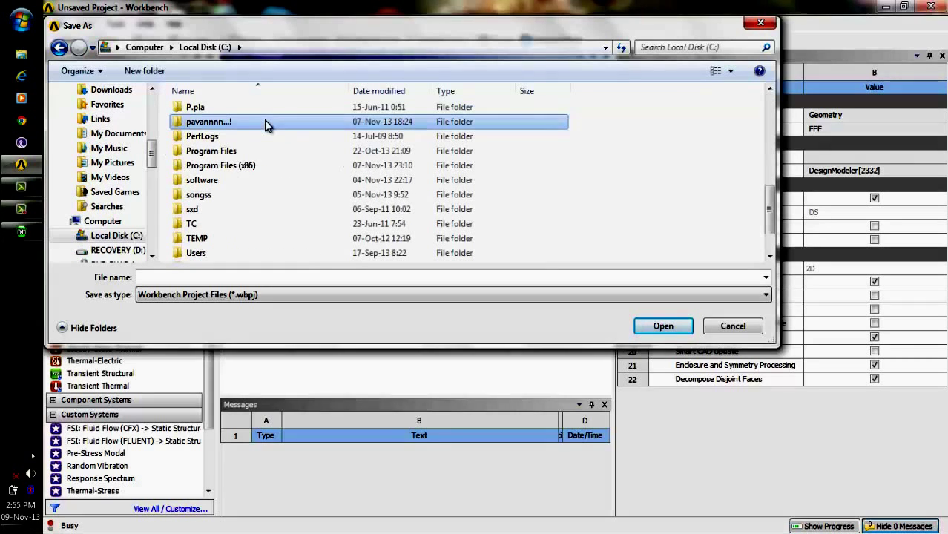
{"action": "double_click", "coordinate": [264, 119]}
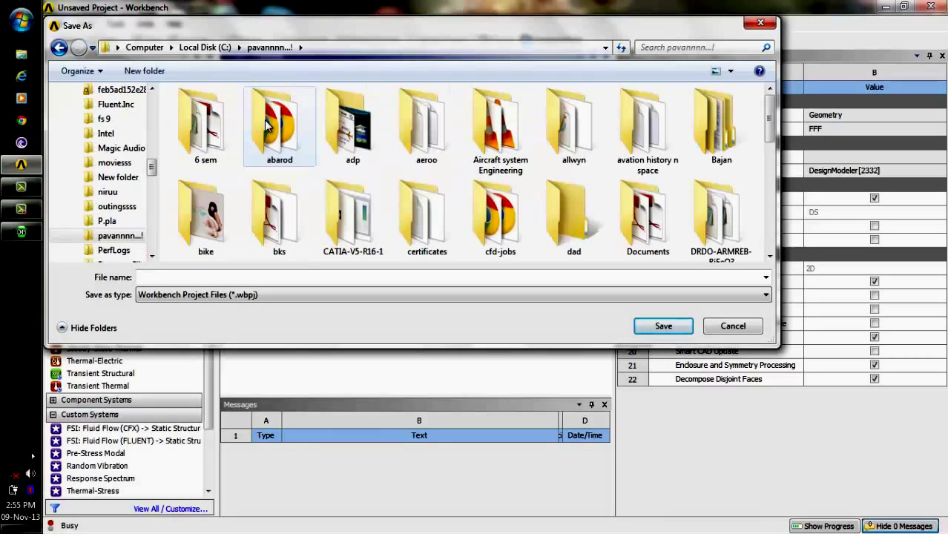
{"action": "type", "text": "tu"}
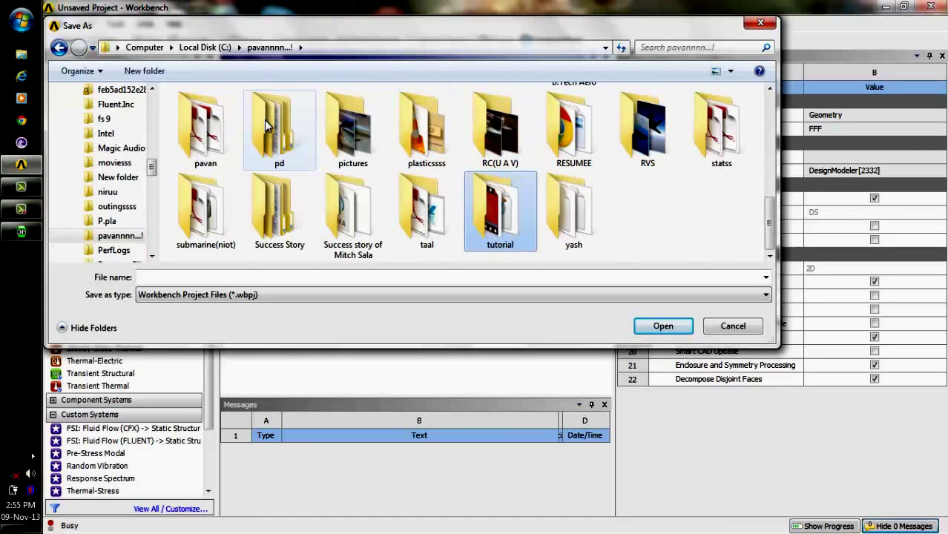
{"action": "key", "text": "Return"}
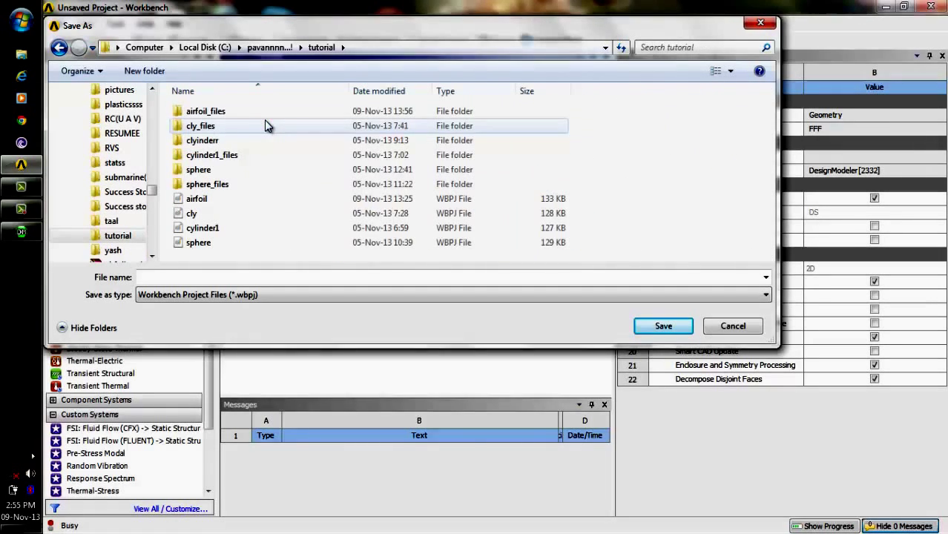
Save the Workbench project in the tutorial folder as naca23018.
{"action": "left_click", "coordinate": [262, 279]}
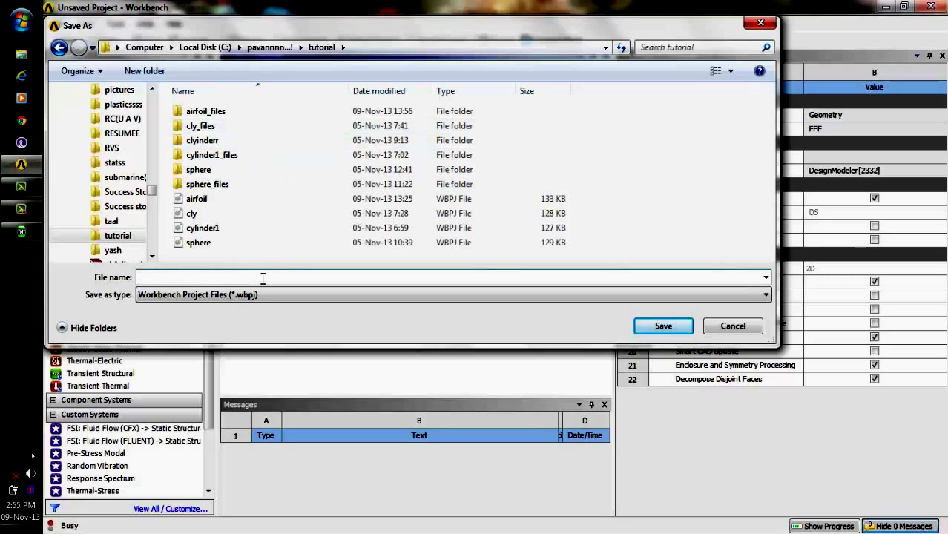
{"action": "type", "text": "naca23018"}
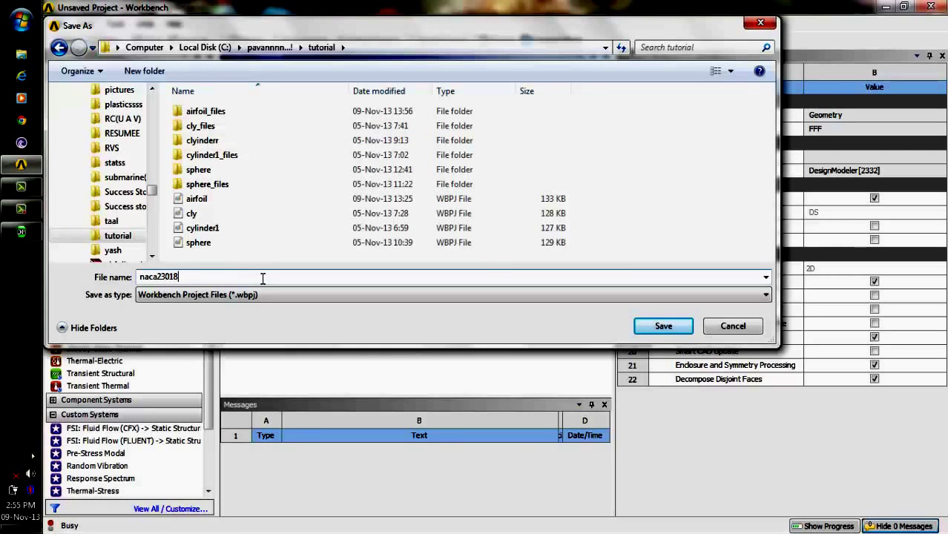
{"action": "left_click", "coordinate": [671, 332]}
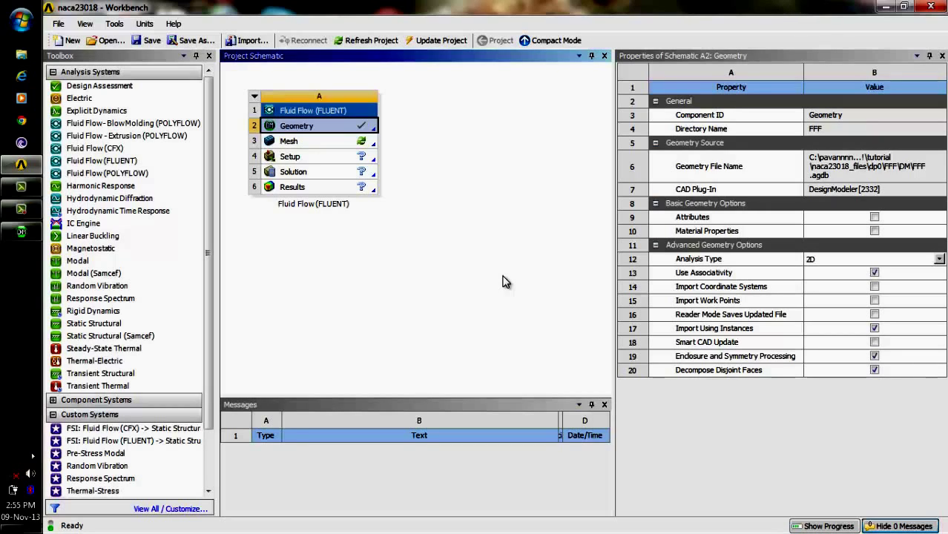
Open the Mesh cell of the Fluid Flow system and insert a sizing scoped to the vertical edge above the airfoil.
{"action": "double_click", "coordinate": [296, 146]}
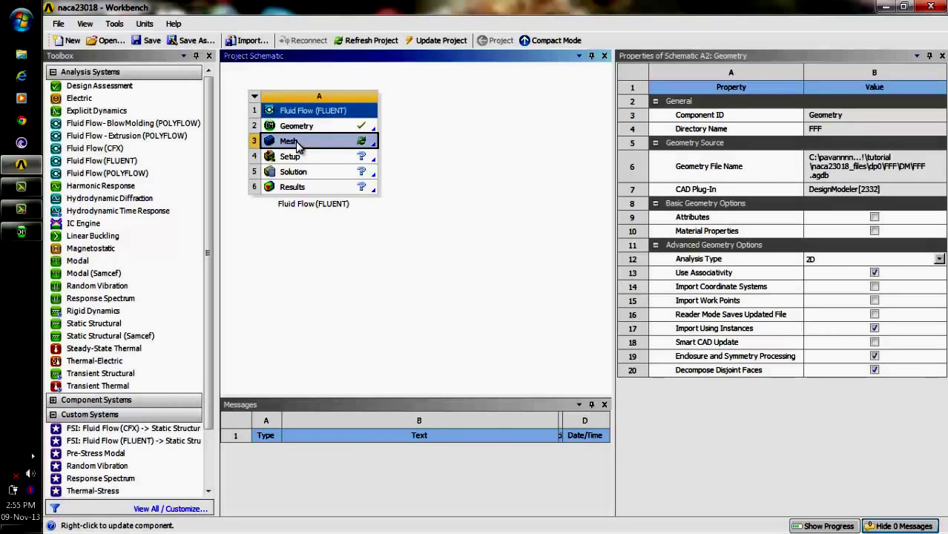
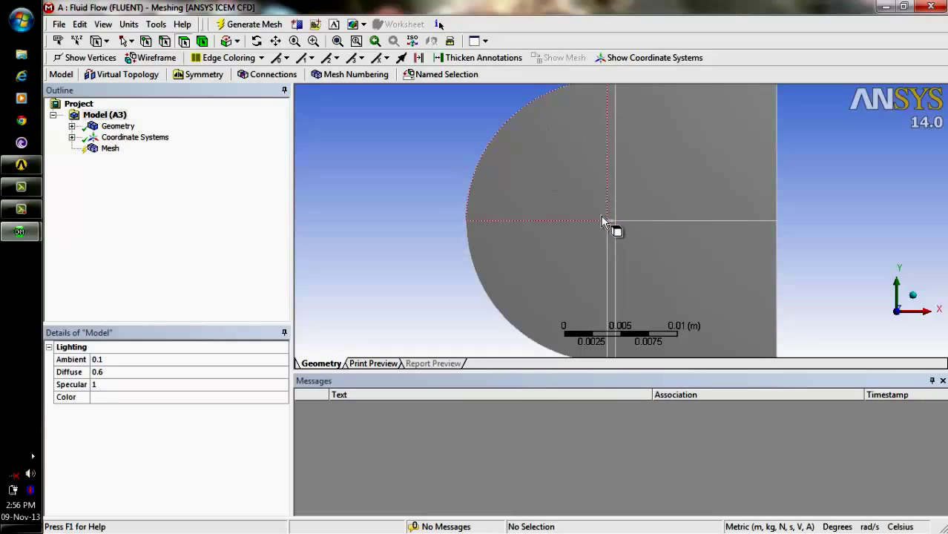
{"action": "left_click", "coordinate": [109, 150]}
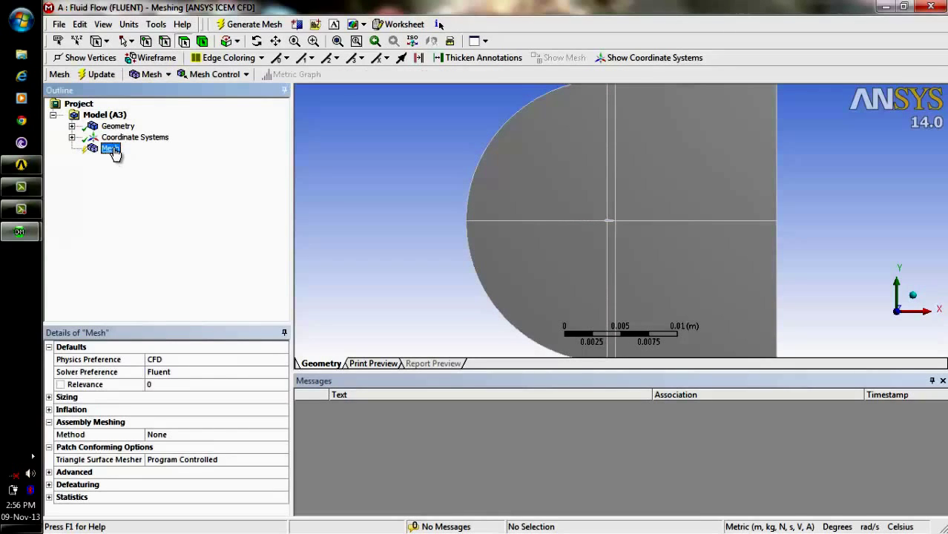
{"action": "right_click", "coordinate": [112, 152]}
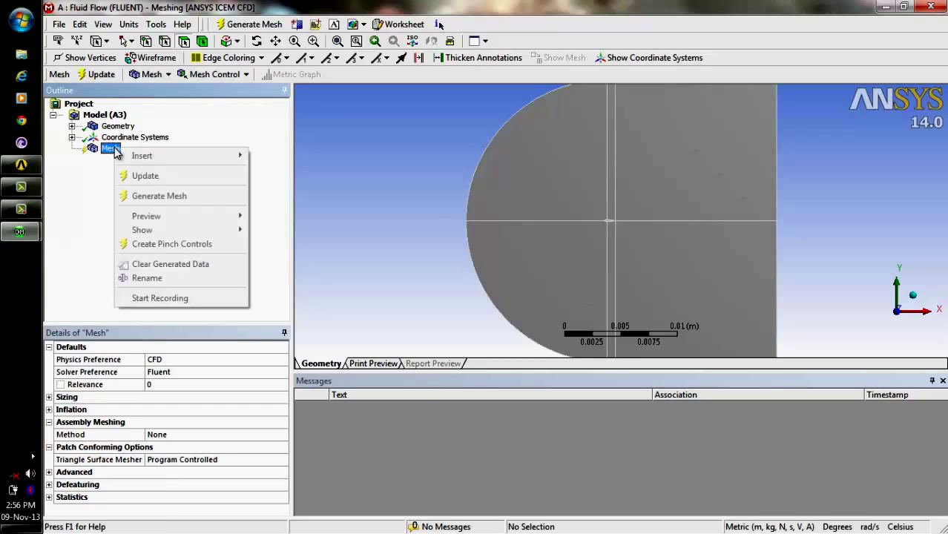
{"action": "mouse_move", "coordinate": [146, 162]}
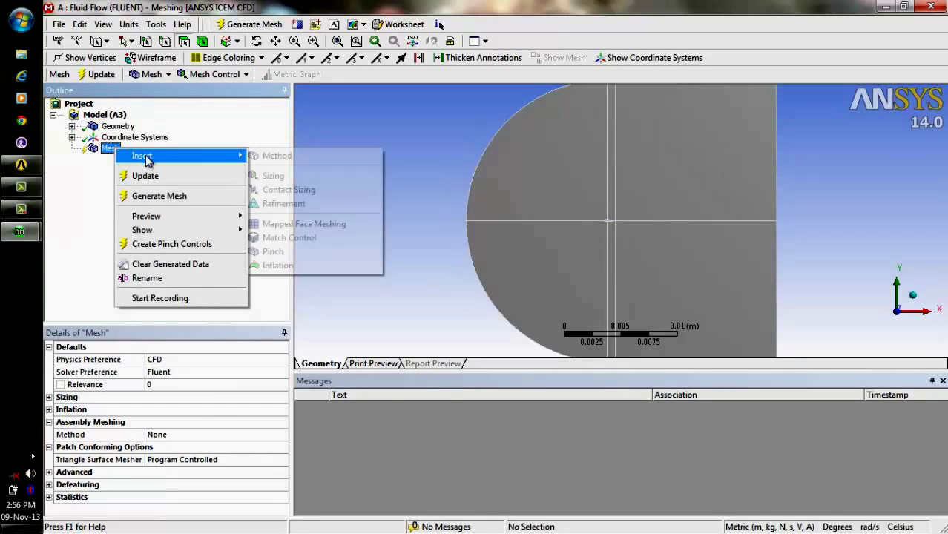
{"action": "left_click", "coordinate": [280, 178]}
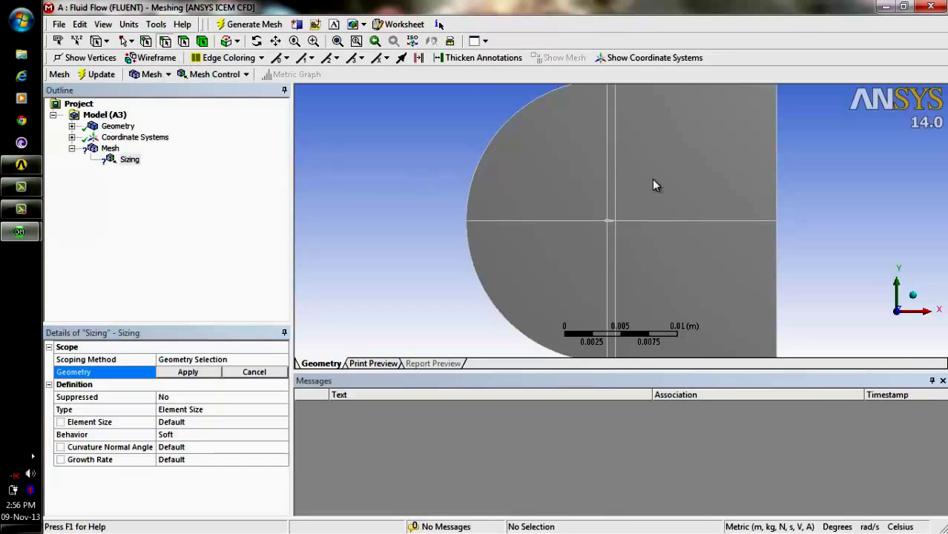
{"action": "left_click", "coordinate": [607, 174]}
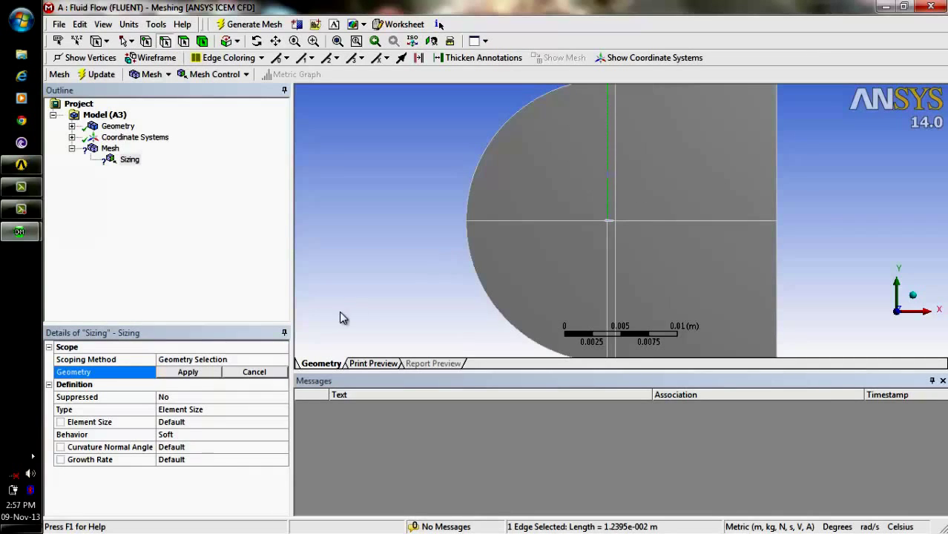
{"action": "left_click", "coordinate": [186, 377]}
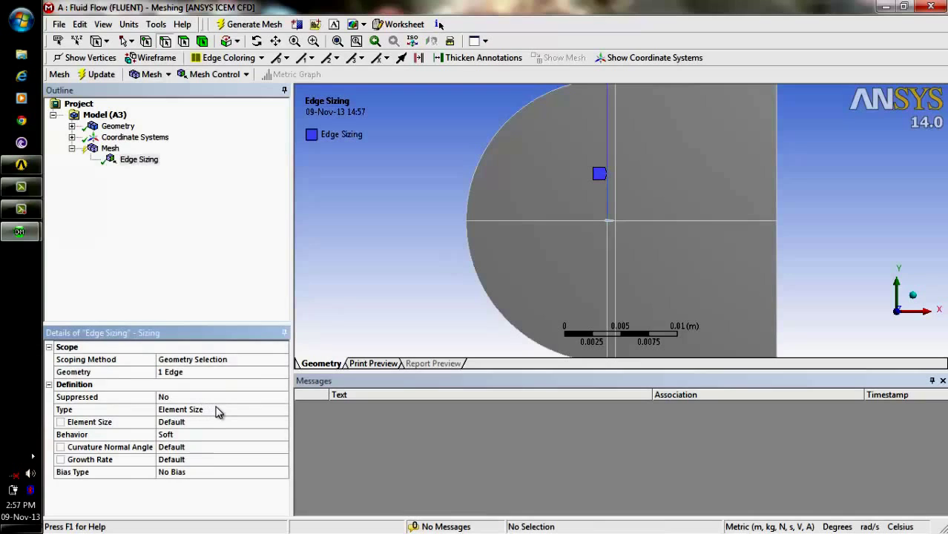
Define the upper vertical edge's sizing by Number of Divisions and set it to 100.
{"action": "left_click", "coordinate": [222, 412]}
{"action": "left_click", "coordinate": [283, 410]}
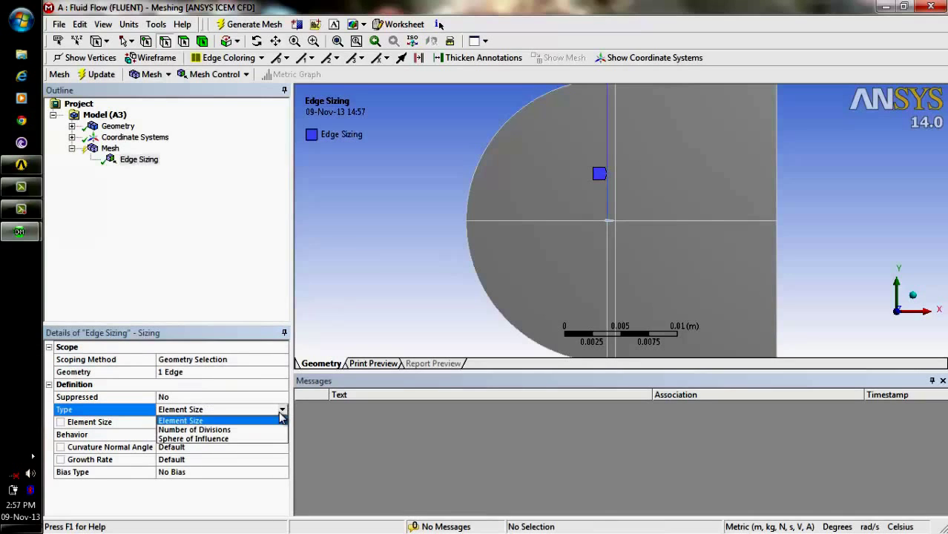
{"action": "left_click", "coordinate": [273, 432]}
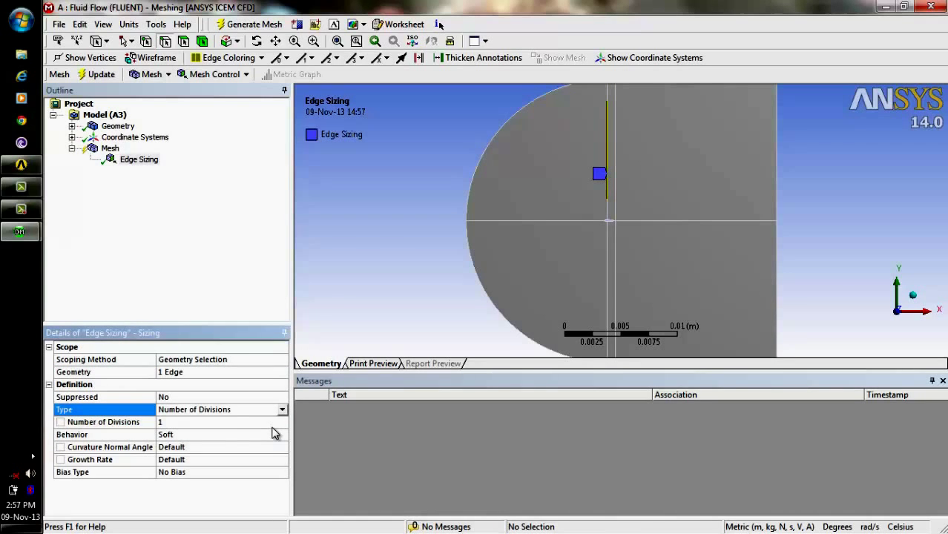
{"action": "left_click", "coordinate": [232, 421]}
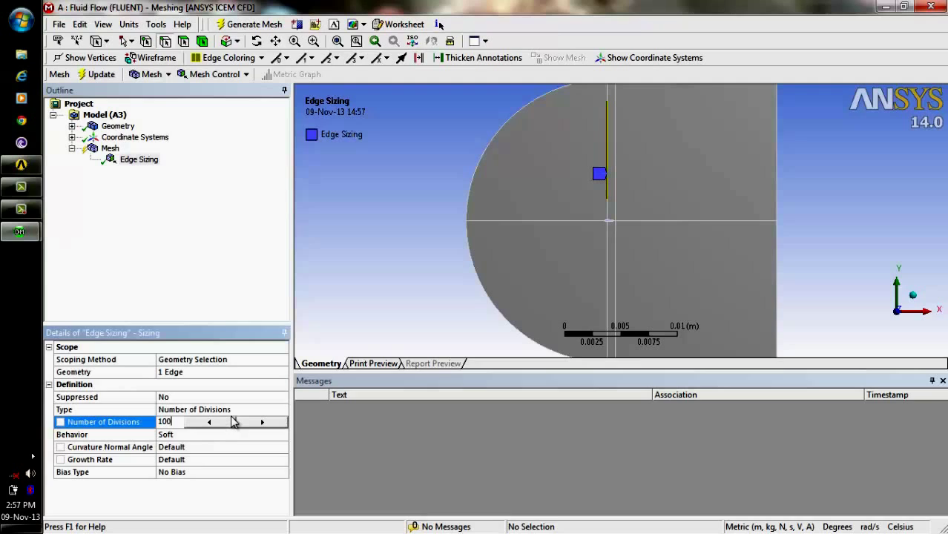
Give the upper vertical edge's sizing the long-to-short bias type with a bias factor of 50.
{"action": "left_click", "coordinate": [219, 475]}
{"action": "left_click", "coordinate": [282, 472]}
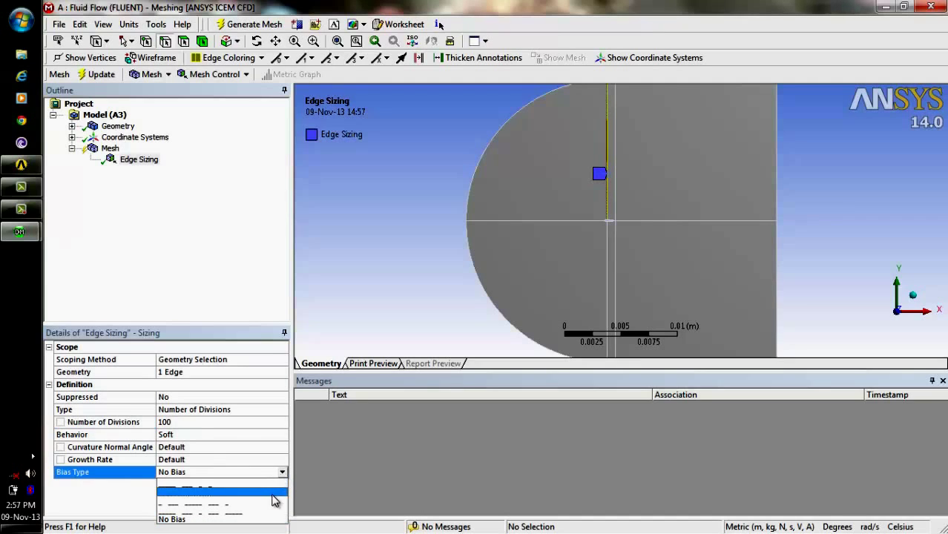
{"action": "left_click", "coordinate": [273, 491]}
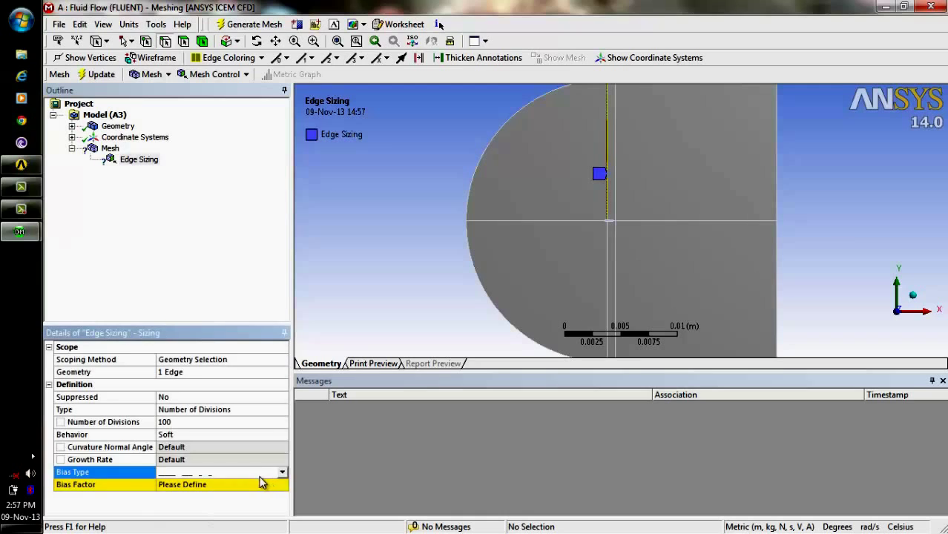
{"action": "left_click", "coordinate": [262, 484]}
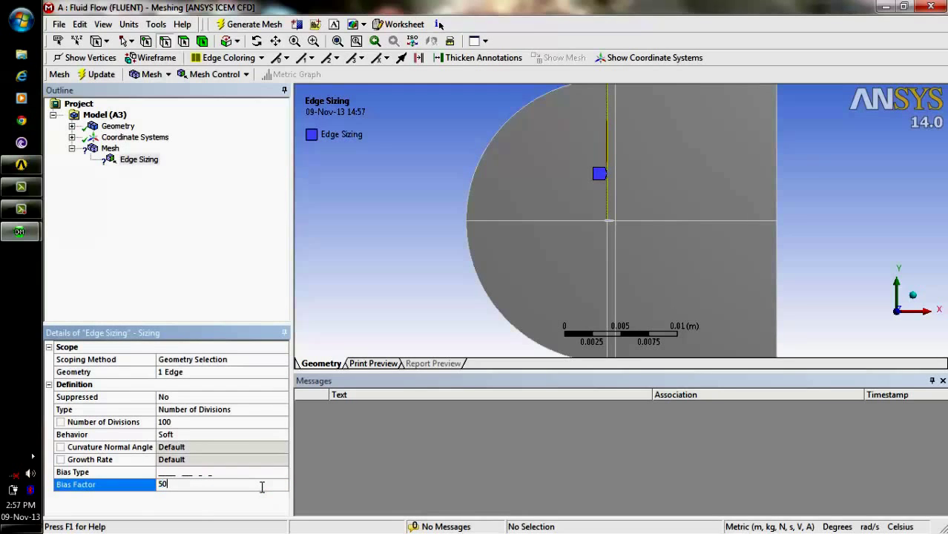
{"action": "left_click", "coordinate": [353, 325]}
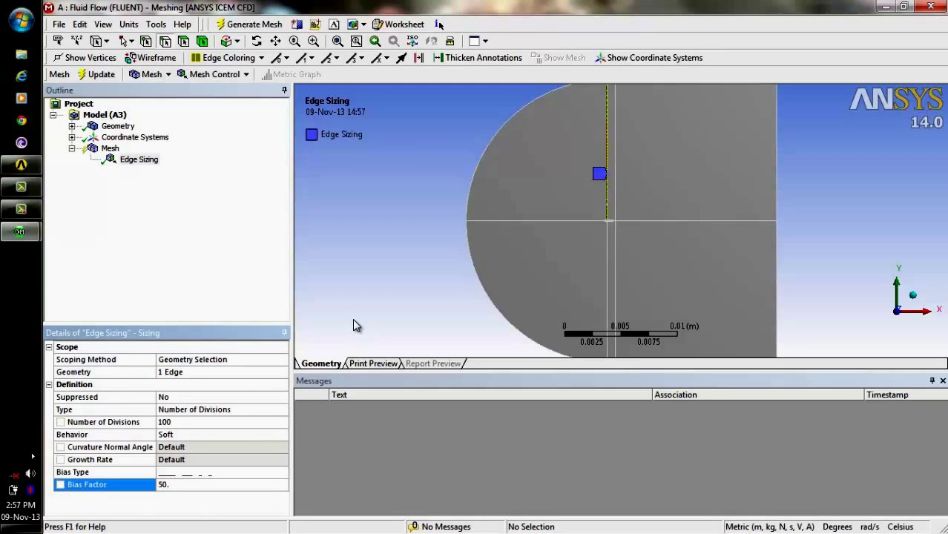
Insert a second mesh sizing scoped to the horizontal edge running from the domain's curved boundary to the airfoil's leading edge.
{"action": "left_click", "coordinate": [294, 40]}
{"action": "left_click_drag", "start_coordinate": [621, 243], "coordinate": [615, 119]}
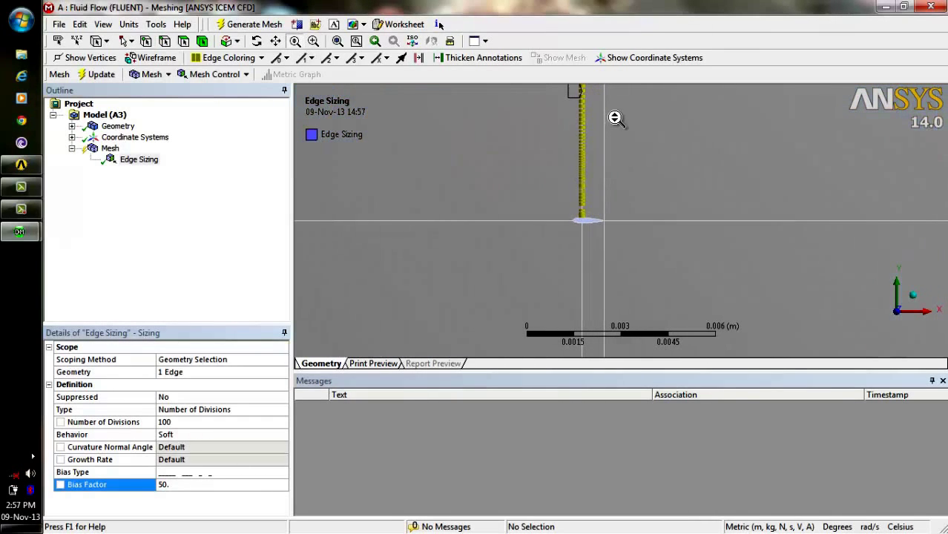
{"action": "left_click_drag", "start_coordinate": [573, 216], "coordinate": [571, 194]}
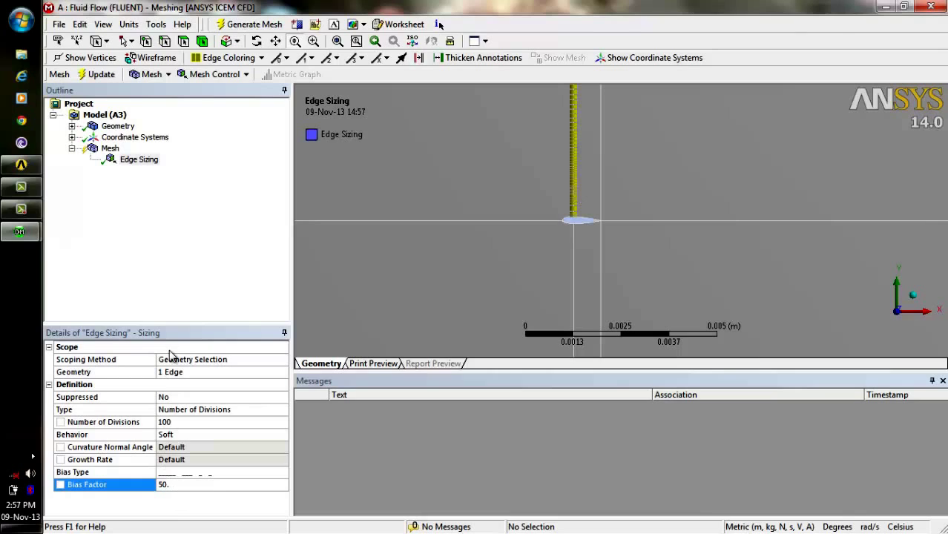
{"action": "left_click", "coordinate": [111, 149]}
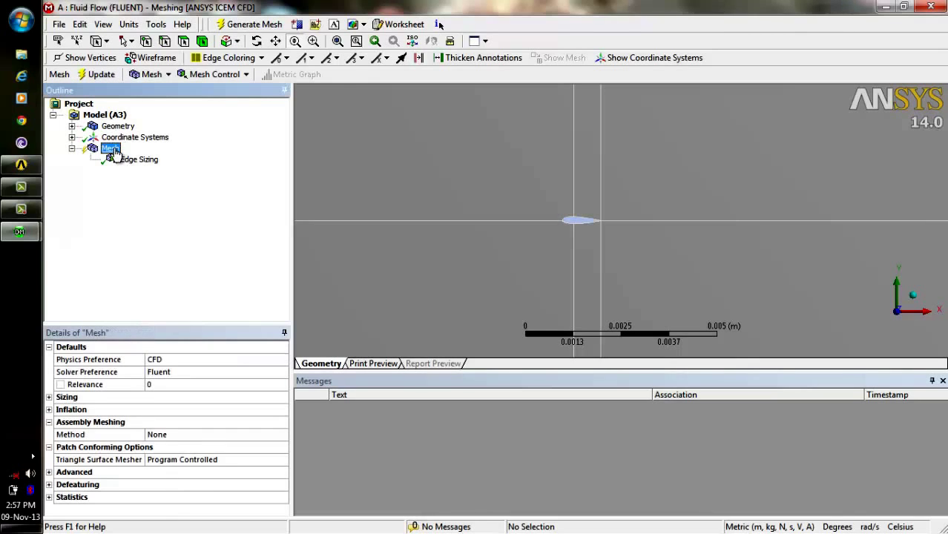
{"action": "right_click", "coordinate": [115, 150]}
{"action": "mouse_move", "coordinate": [169, 157]}
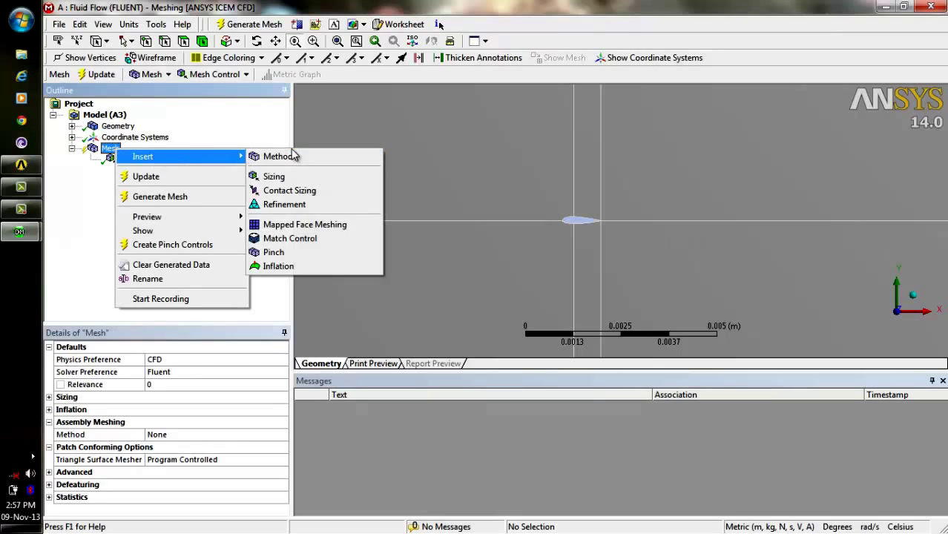
{"action": "left_click", "coordinate": [293, 181]}
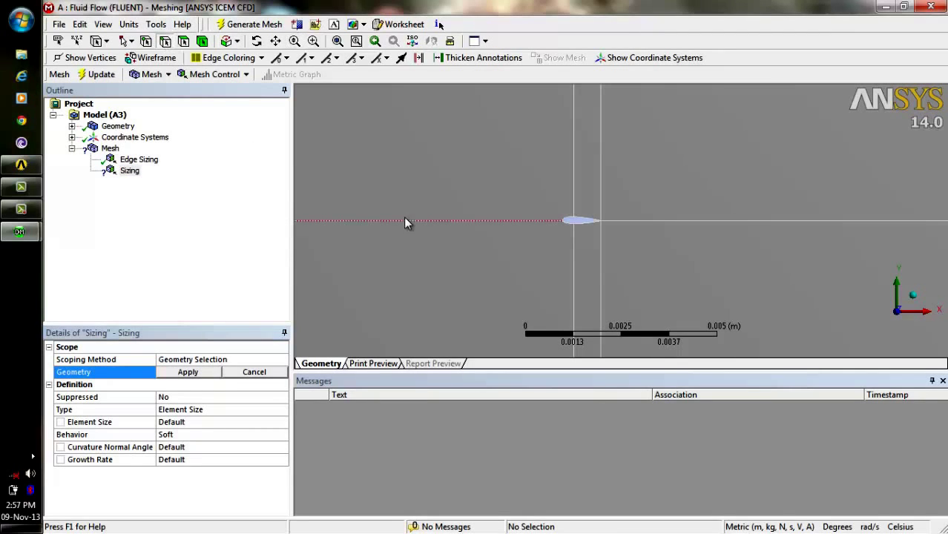
{"action": "left_click", "coordinate": [413, 221]}
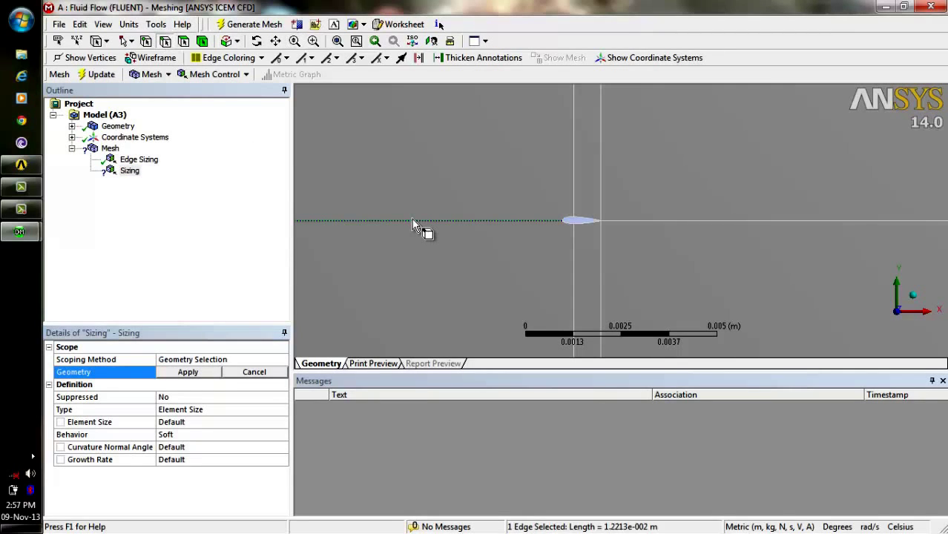
{"action": "left_click", "coordinate": [190, 372]}
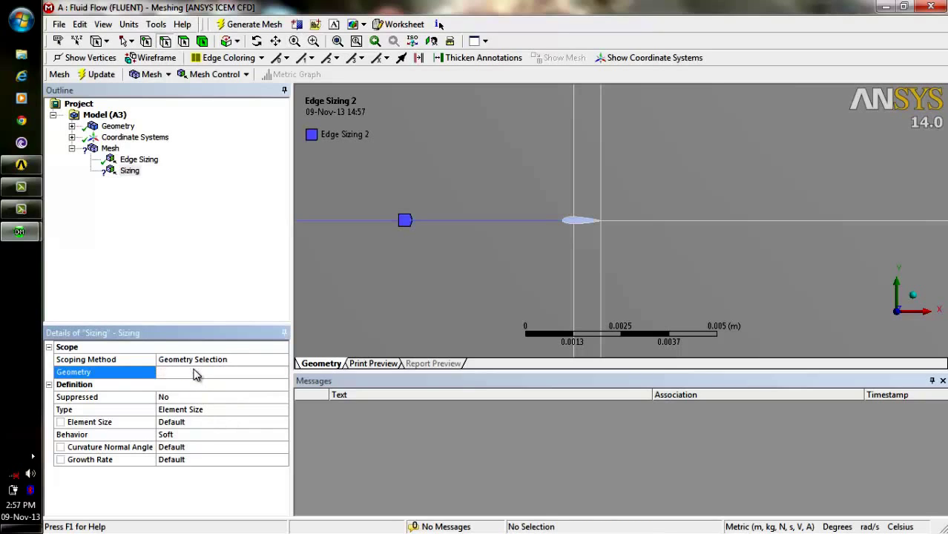
Define the horizontal leading edge line's sizing by Number of Divisions and set it to 100.
{"action": "left_click", "coordinate": [250, 412]}
{"action": "left_click", "coordinate": [283, 409]}
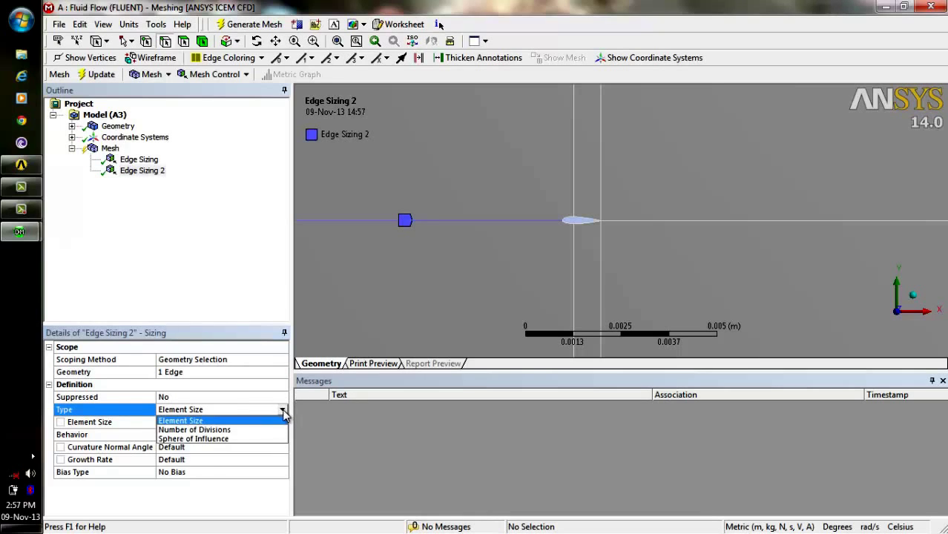
{"action": "left_click", "coordinate": [278, 430]}
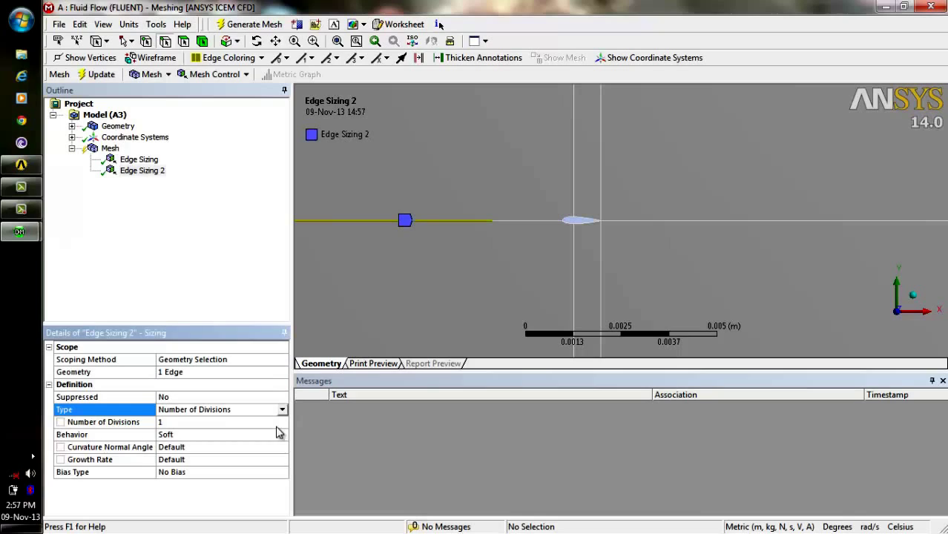
{"action": "left_click", "coordinate": [237, 423]}
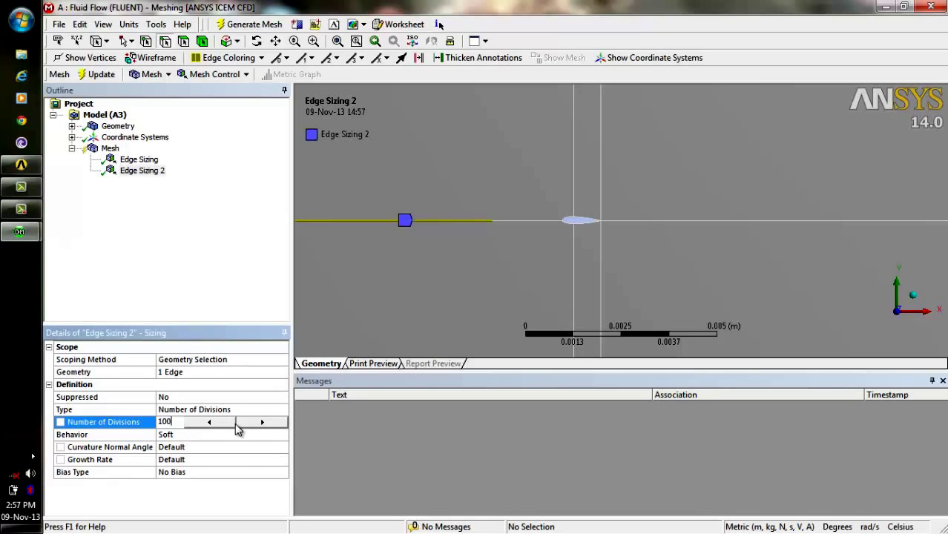
Apply the long-to-short bias type to the horizontal edge's sizing with a bias factor of 50.
{"action": "left_click", "coordinate": [254, 475]}
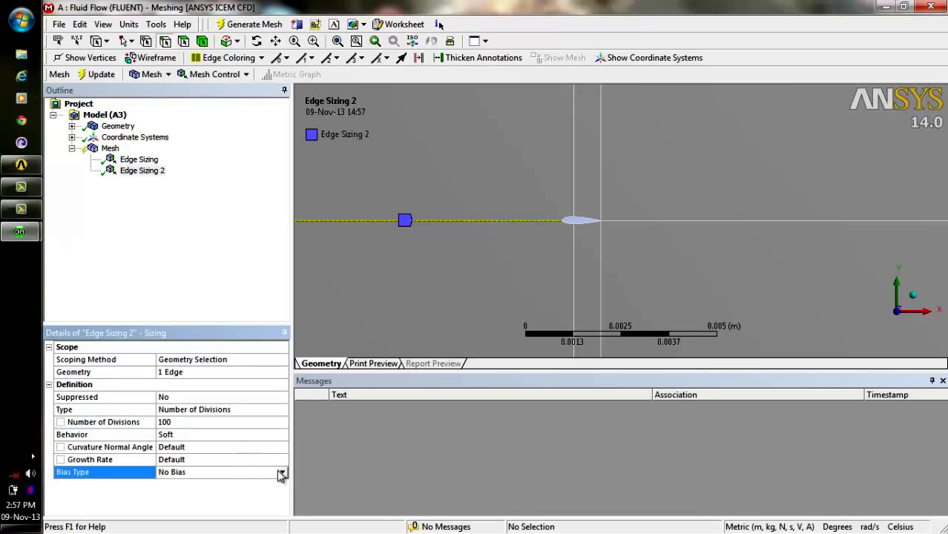
{"action": "left_click", "coordinate": [282, 472]}
{"action": "left_click", "coordinate": [273, 485]}
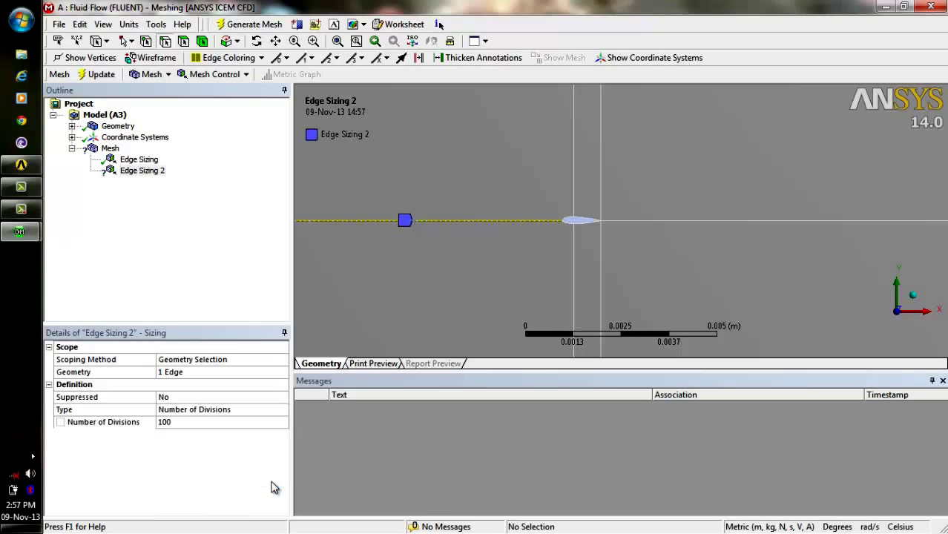
{"action": "left_click", "coordinate": [258, 484]}
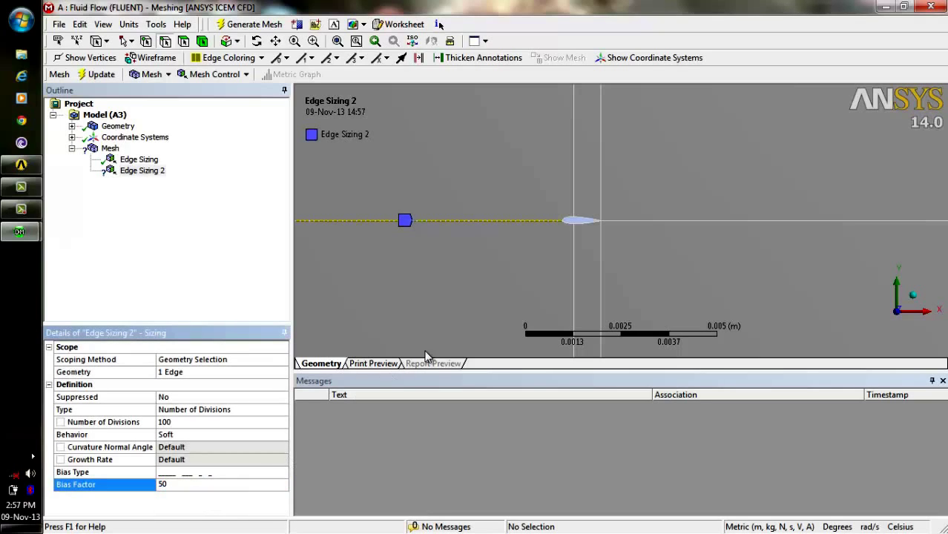
{"action": "type", "text": "50."}
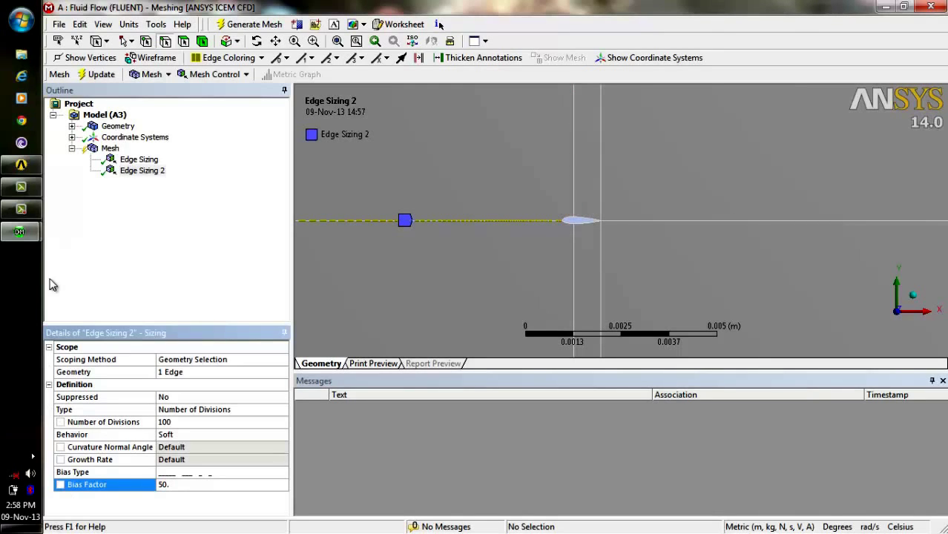
Insert a third mesh sizing scoped to the vertical edge running down from the airfoil's lower surface.
{"action": "left_click", "coordinate": [108, 149]}
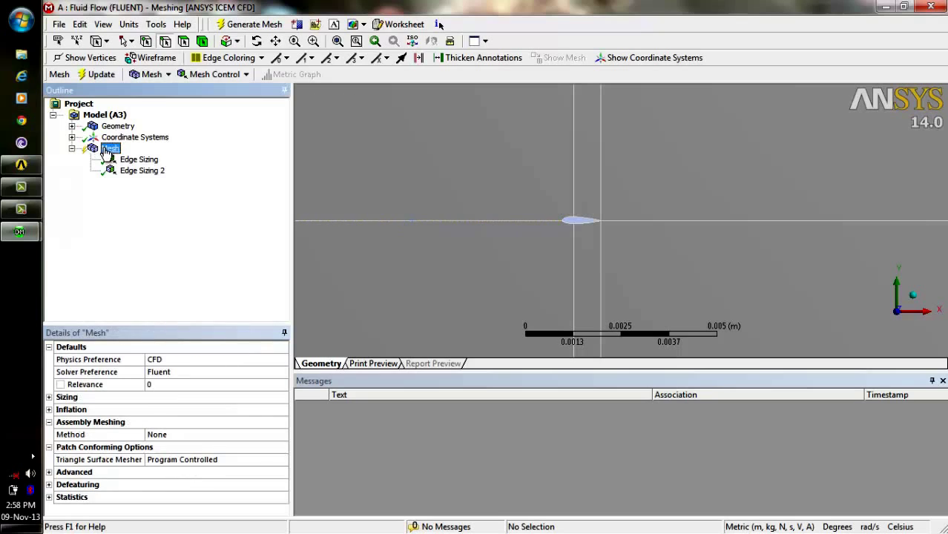
{"action": "right_click", "coordinate": [104, 147]}
{"action": "mouse_move", "coordinate": [133, 156]}
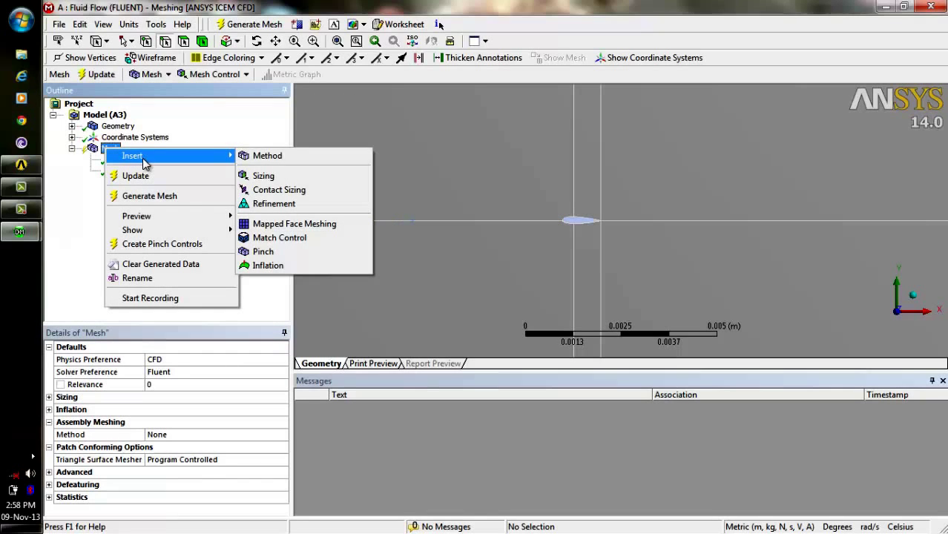
{"action": "left_click", "coordinate": [264, 176]}
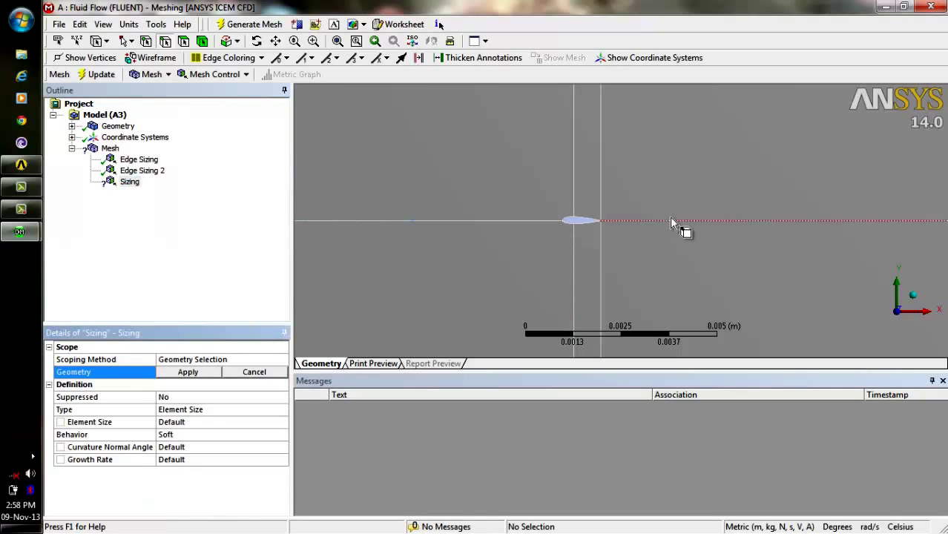
{"action": "left_click", "coordinate": [575, 265]}
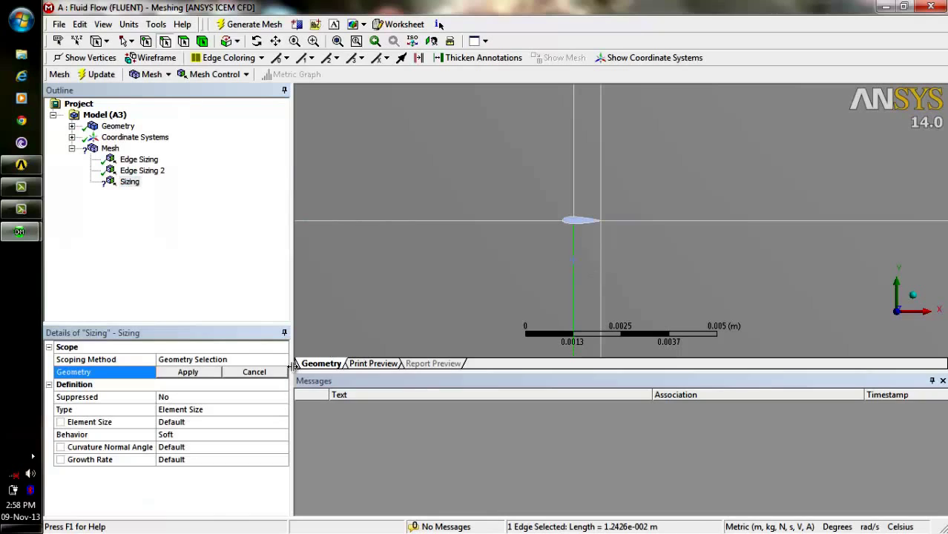
{"action": "left_click", "coordinate": [193, 373]}
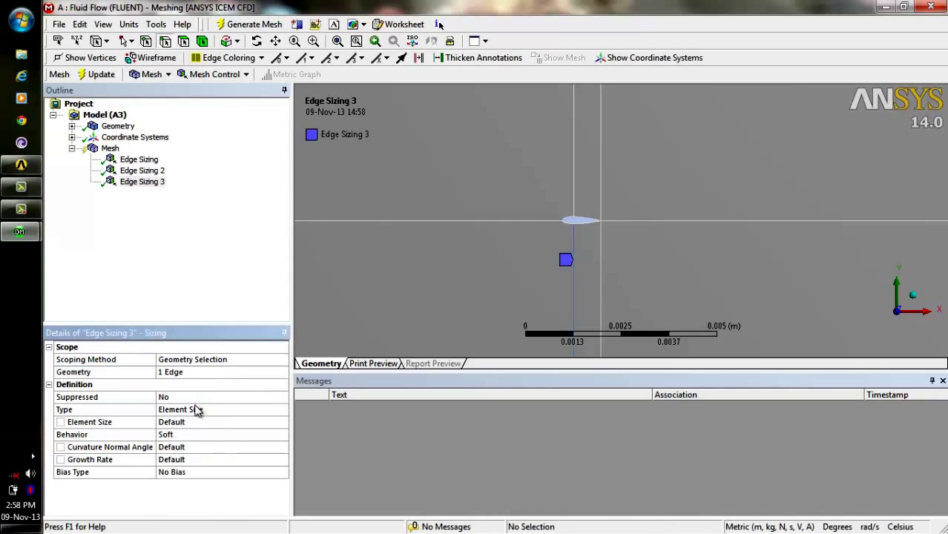
Define the sizing of the vertical edge below the airfoil by Number of Divisions and set it to 100.
{"action": "left_click", "coordinate": [208, 474]}
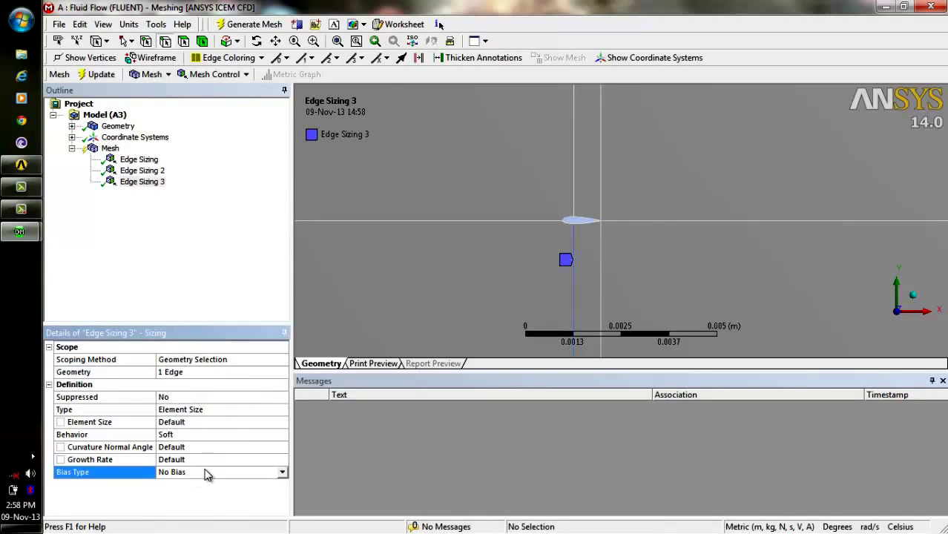
{"action": "left_click", "coordinate": [231, 409]}
{"action": "left_click", "coordinate": [282, 410]}
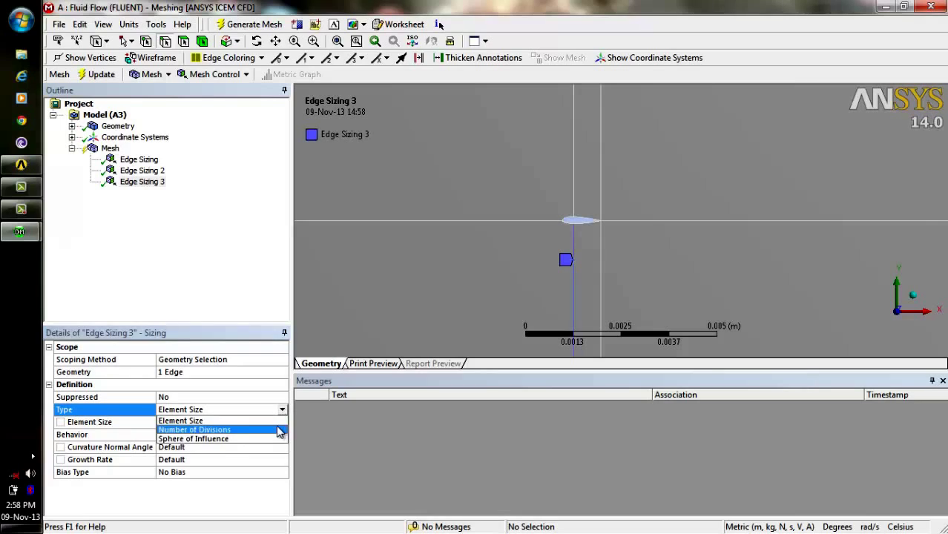
{"action": "left_click", "coordinate": [276, 431]}
{"action": "left_click", "coordinate": [244, 423]}
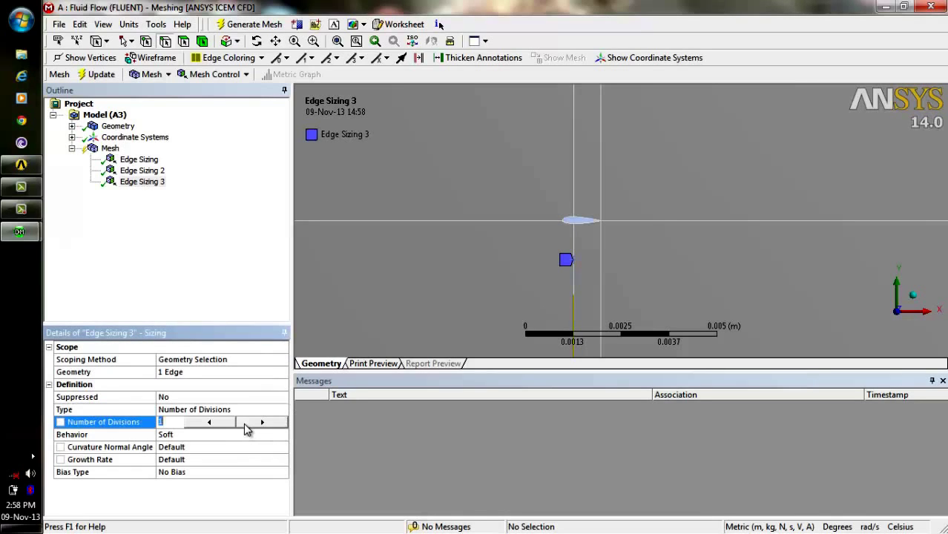
Give the sizing of the vertical edge below the airfoil the long-to-short bias type with a bias factor of 50.
{"action": "left_click", "coordinate": [248, 480]}
{"action": "left_click", "coordinate": [281, 473]}
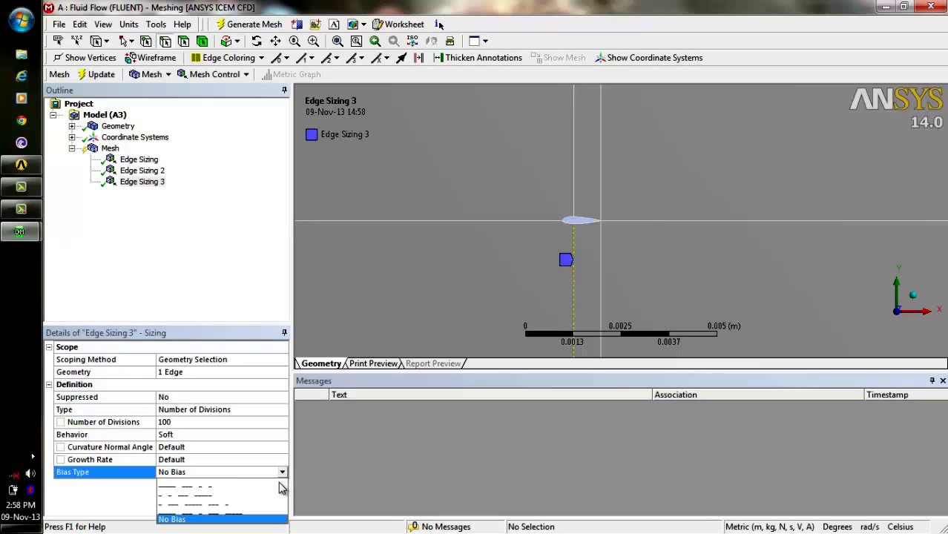
{"action": "left_click", "coordinate": [277, 485]}
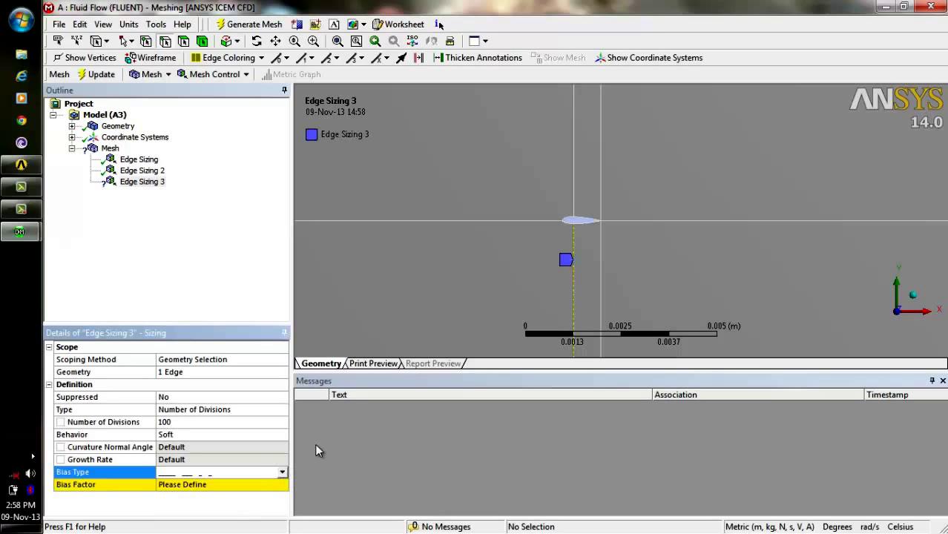
{"action": "left_click", "coordinate": [250, 485]}
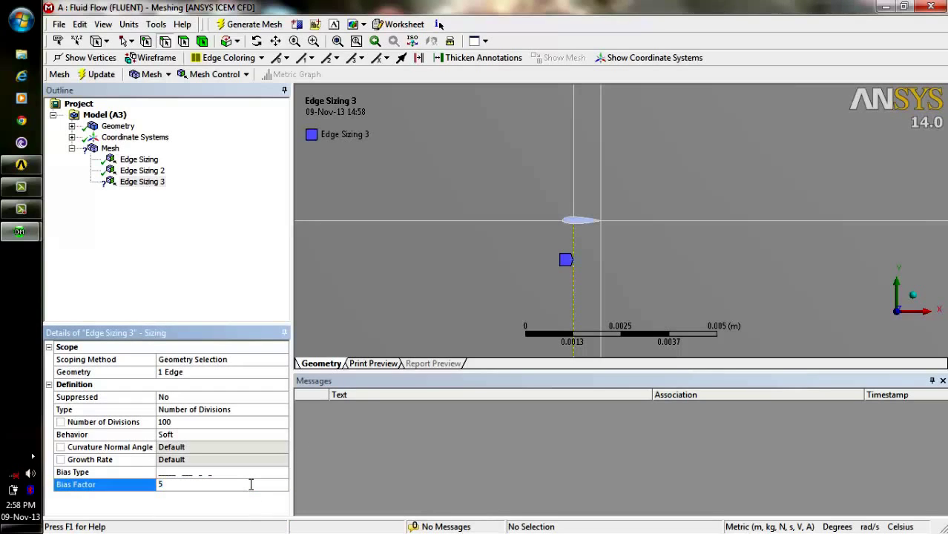
{"action": "key", "text": "Return"}
{"action": "type", "text": "50."}
Switch the bias type of the sizing on the vertical edge below the airfoil to short-to-long.
{"action": "left_click", "coordinate": [204, 473]}
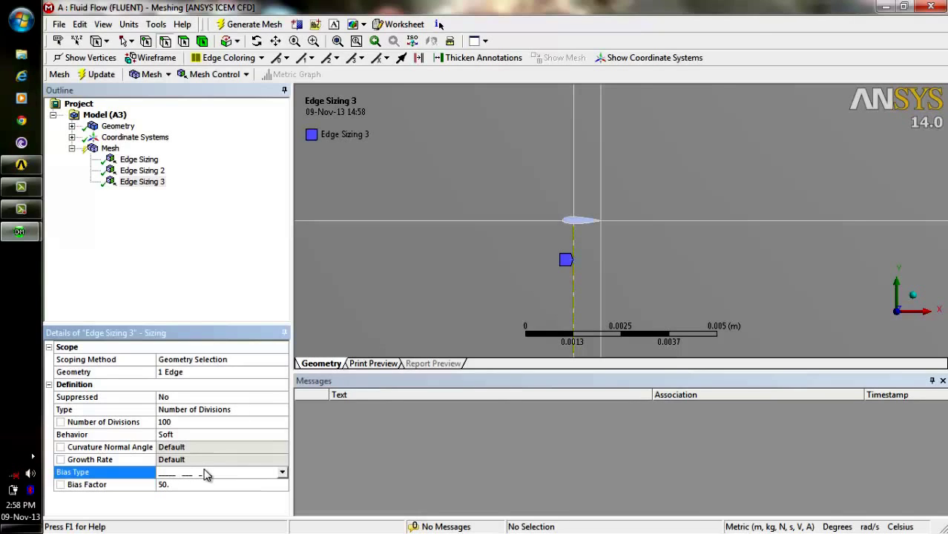
{"action": "left_click", "coordinate": [282, 475]}
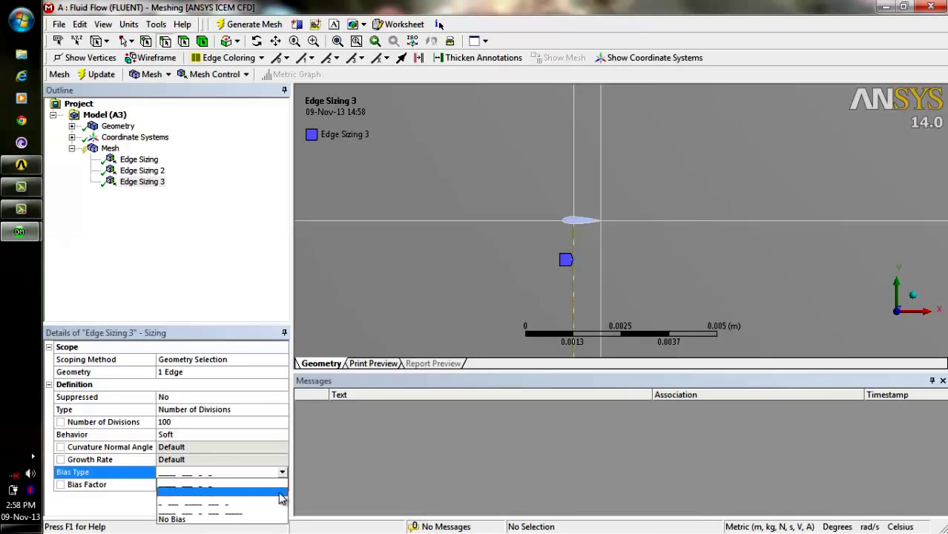
{"action": "left_click", "coordinate": [215, 491]}
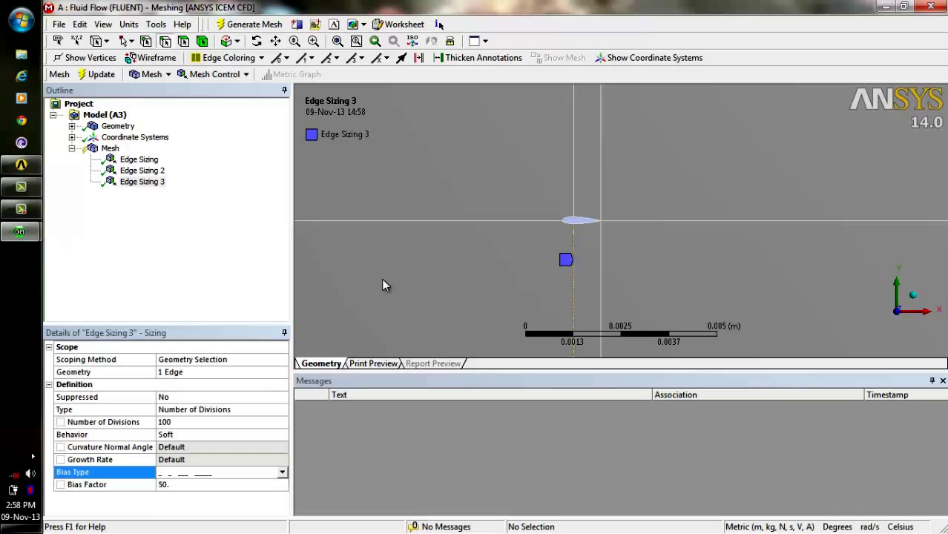
Insert a fourth mesh sizing scoped to the vertical edge running up from the airfoil's trailing edge.
{"action": "left_click", "coordinate": [295, 40]}
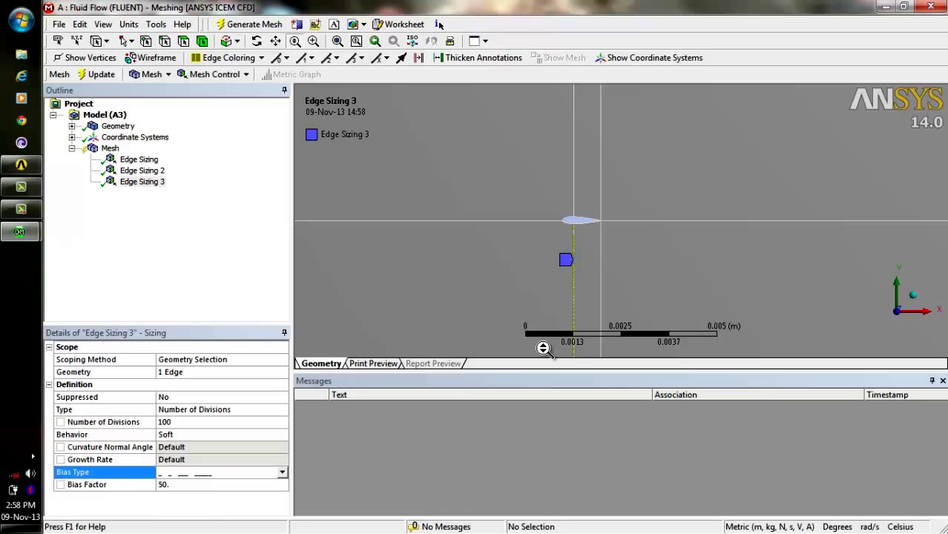
{"action": "left_click_drag", "start_coordinate": [546, 350], "coordinate": [534, 263]}
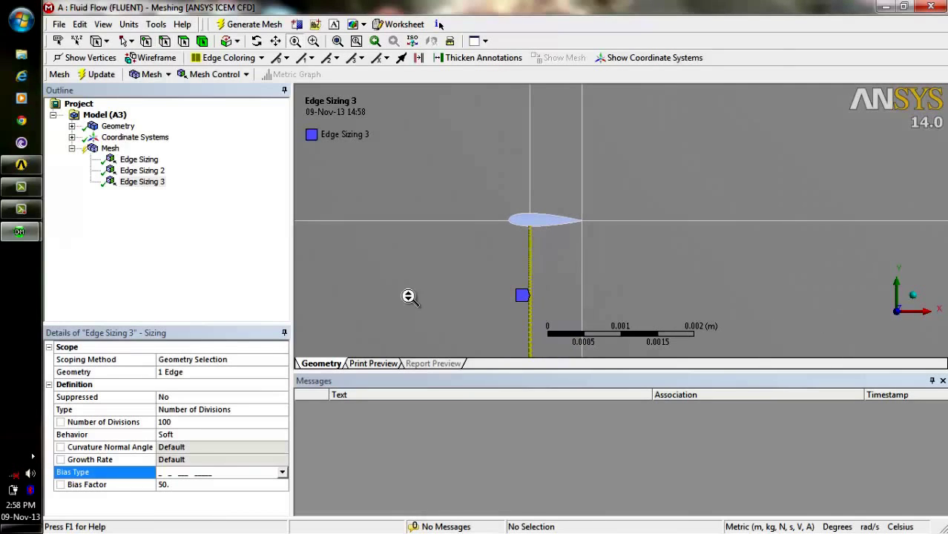
{"action": "left_click", "coordinate": [276, 41]}
{"action": "left_click_drag", "start_coordinate": [659, 247], "coordinate": [536, 254]}
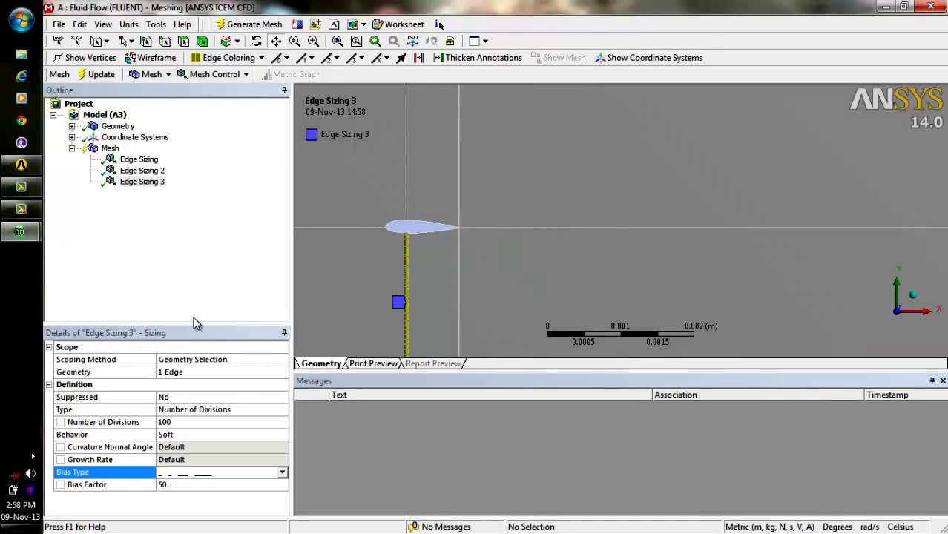
{"action": "left_click", "coordinate": [109, 149]}
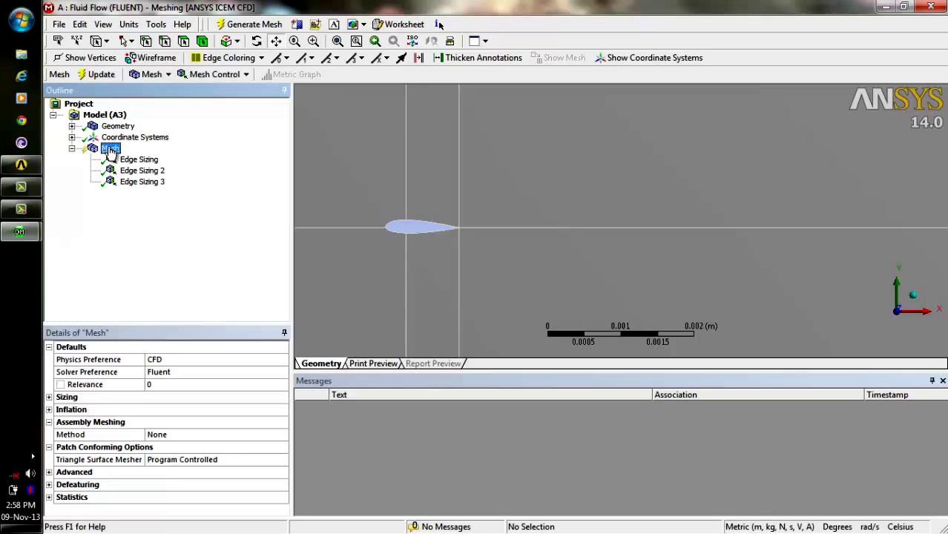
{"action": "right_click", "coordinate": [110, 151]}
{"action": "mouse_move", "coordinate": [149, 154]}
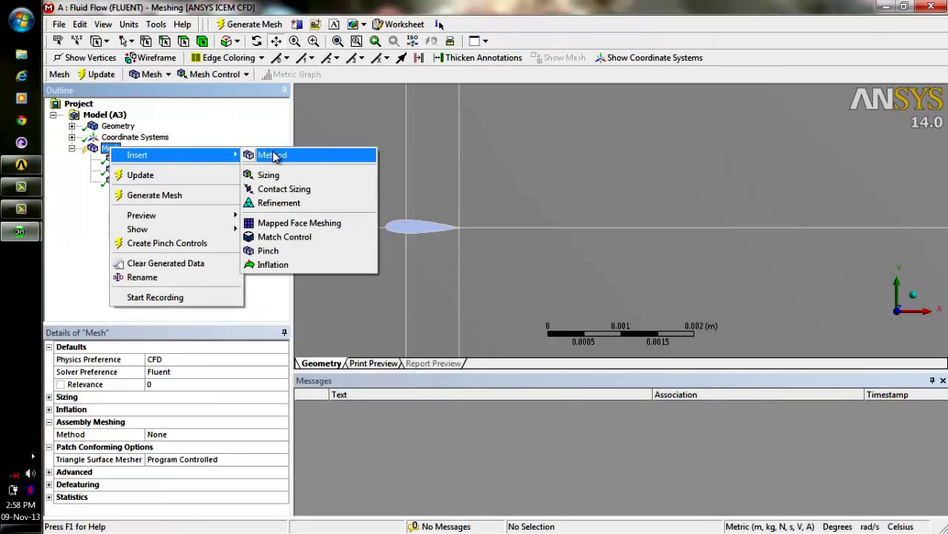
{"action": "left_click", "coordinate": [270, 175]}
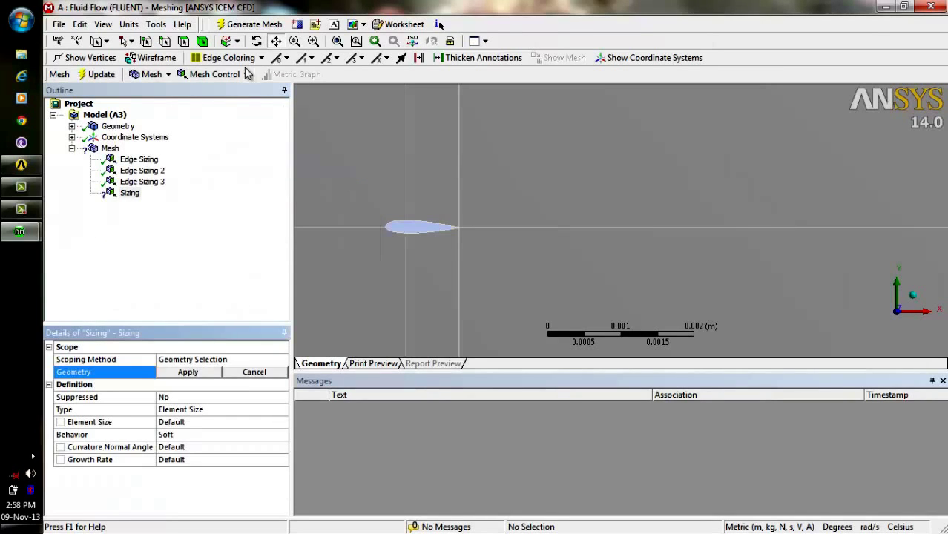
{"action": "left_click", "coordinate": [459, 128]}
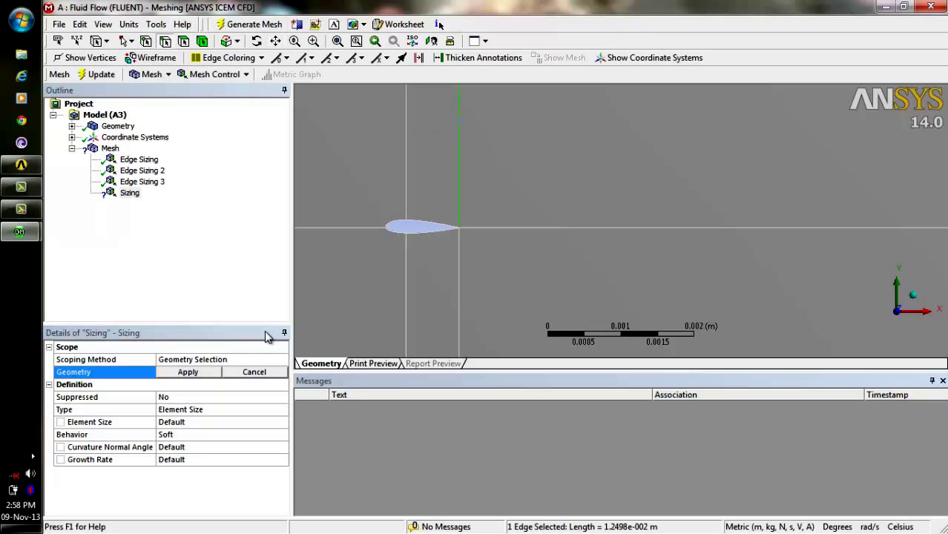
{"action": "left_click", "coordinate": [201, 372]}
Define the sizing of the vertical edge above the trailing edge by Number of Divisions and set it to 100.
{"action": "left_click", "coordinate": [232, 412]}
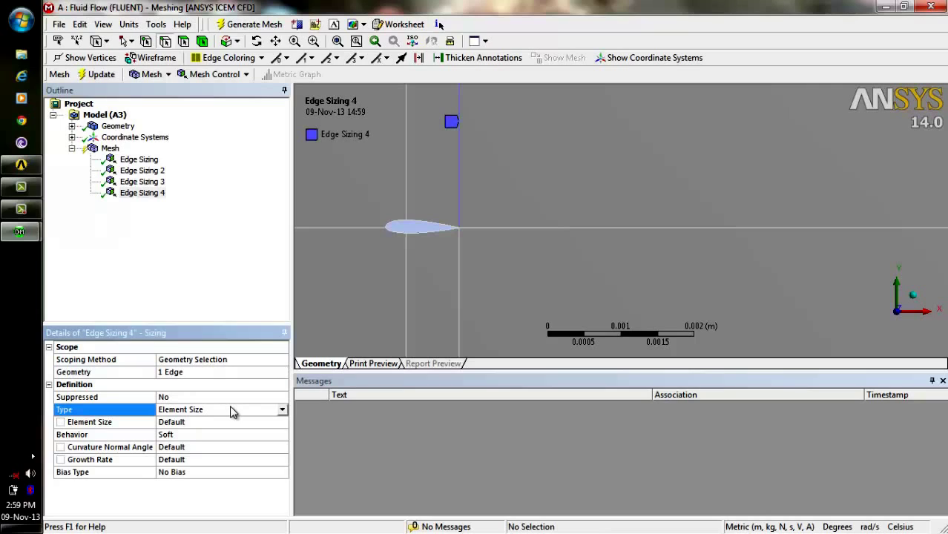
{"action": "left_click", "coordinate": [283, 410]}
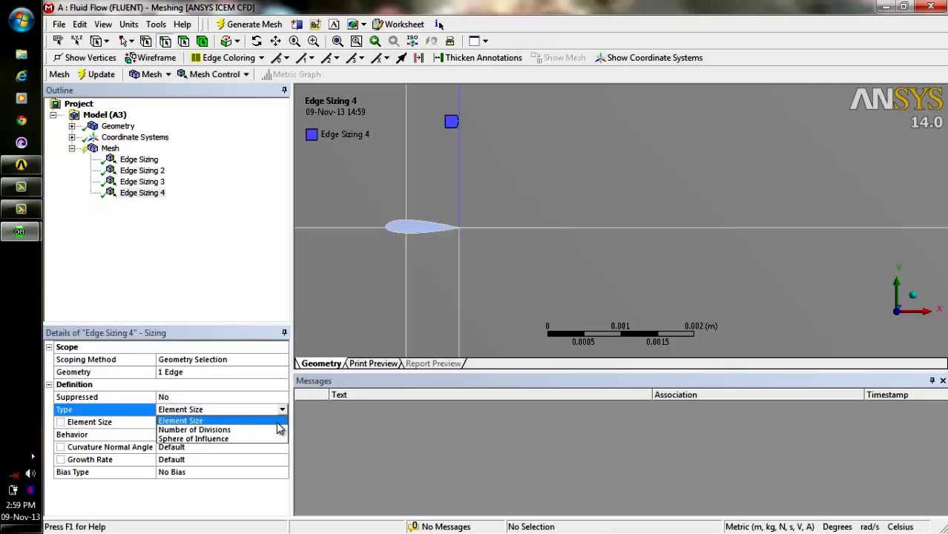
{"action": "left_click", "coordinate": [238, 428]}
{"action": "left_click", "coordinate": [221, 422]}
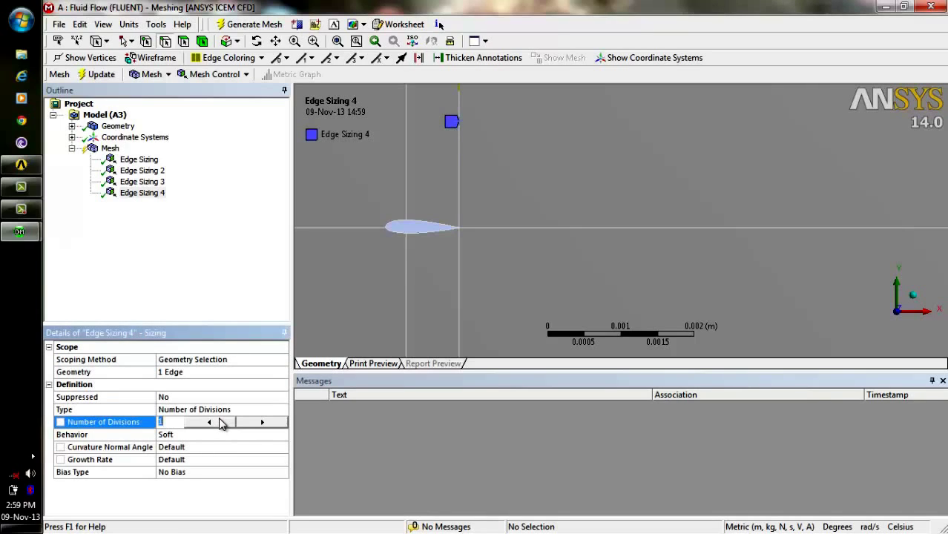
{"action": "type", "text": "100"}
Give the sizing of the vertical edge above the trailing edge the long-to-short bias type with a bias factor of 50.
{"action": "left_click", "coordinate": [230, 473]}
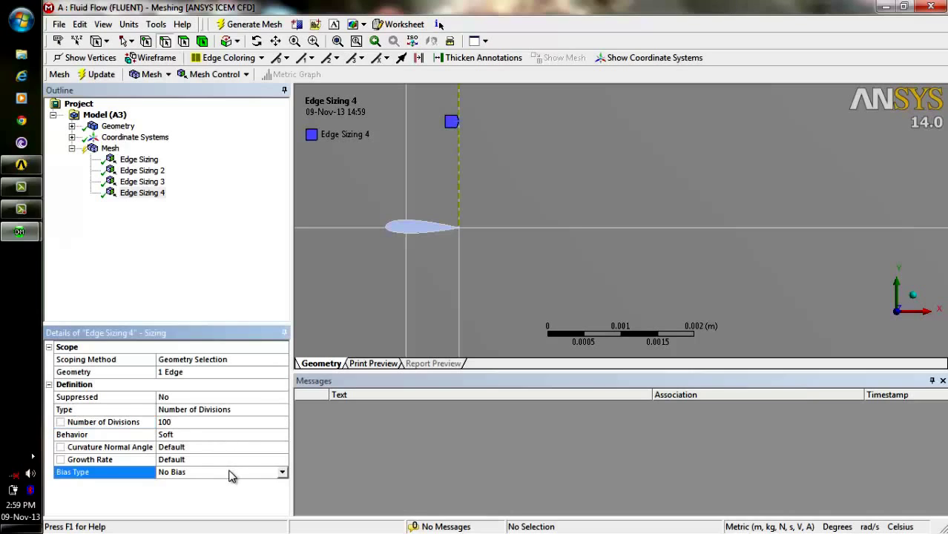
{"action": "left_click", "coordinate": [281, 474]}
{"action": "left_click", "coordinate": [279, 486]}
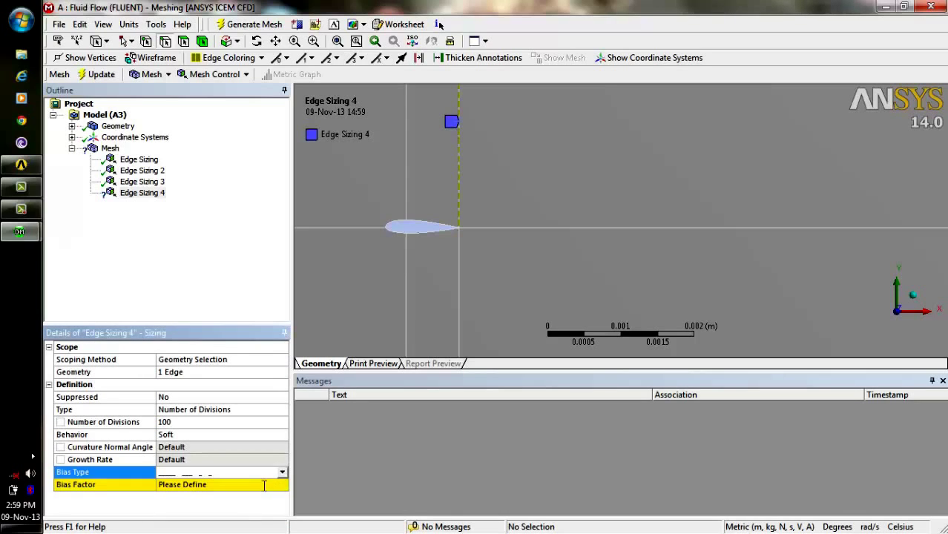
{"action": "left_click", "coordinate": [263, 485]}
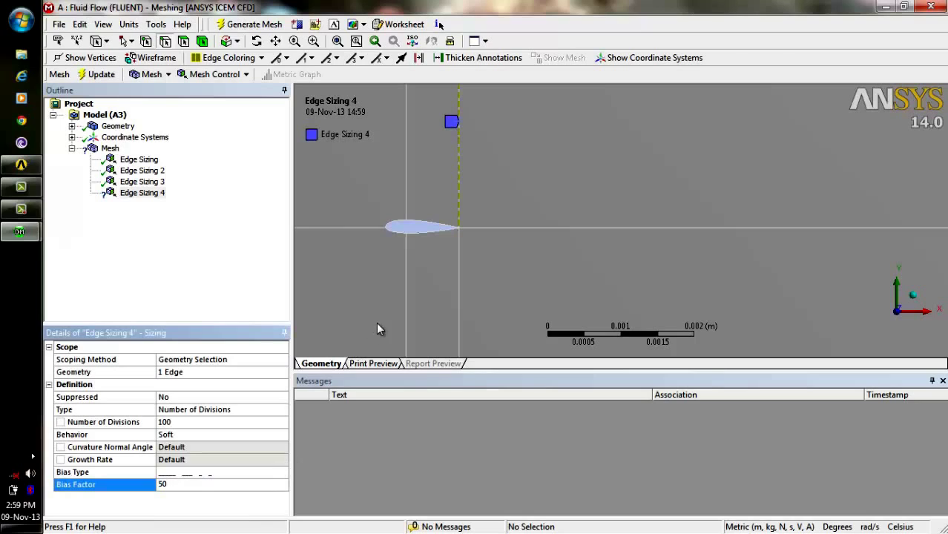
{"action": "key", "text": "Return"}
Switch the bias type of the sizing on the vertical edge above the trailing edge to short-to-long.
{"action": "left_click", "coordinate": [234, 473]}
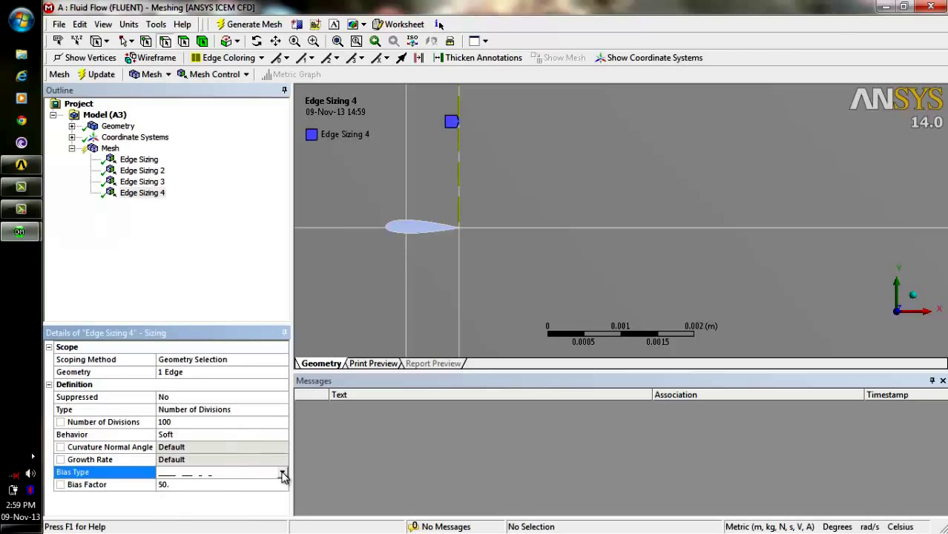
{"action": "left_click", "coordinate": [283, 477]}
{"action": "left_click", "coordinate": [272, 494]}
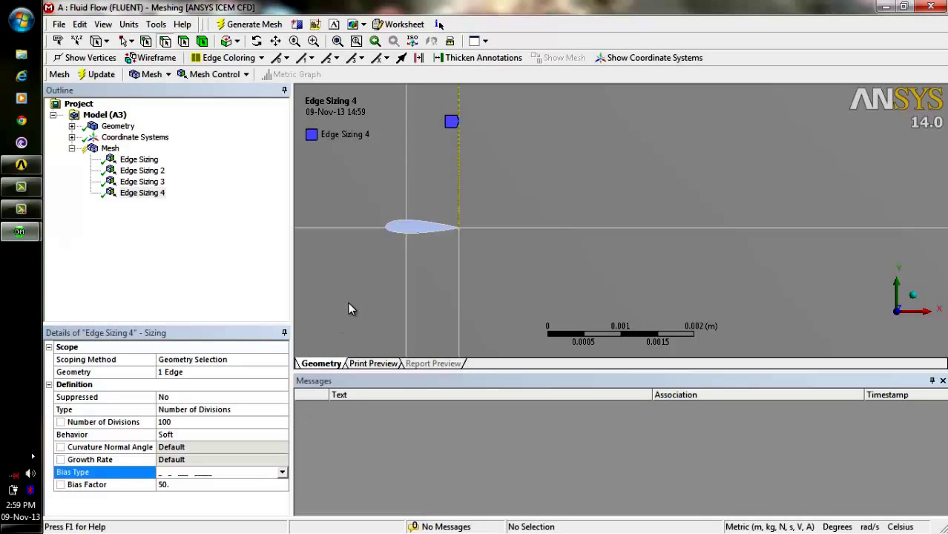
Insert a fifth mesh sizing scoped to the vertical edge running down from the airfoil's trailing edge.
{"action": "left_click", "coordinate": [110, 149]}
{"action": "right_click", "coordinate": [111, 150]}
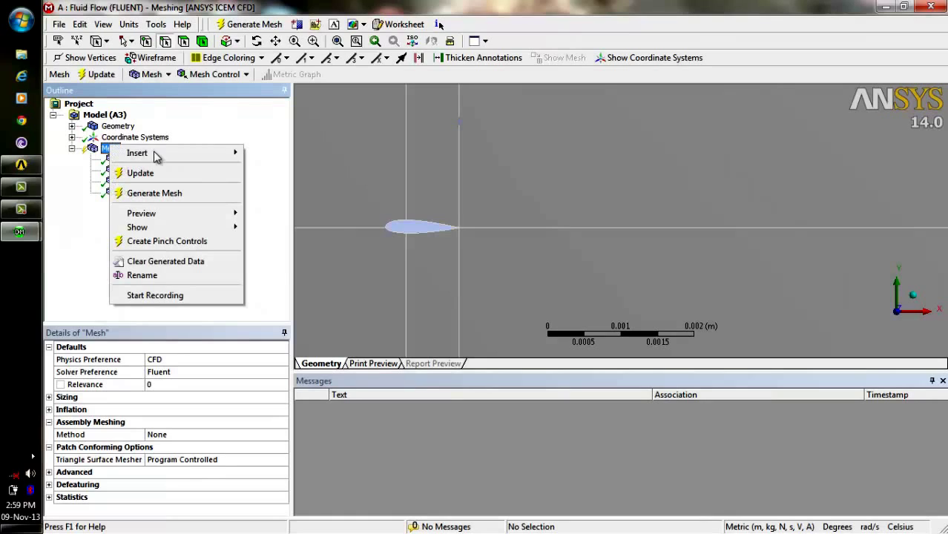
{"action": "mouse_move", "coordinate": [152, 153]}
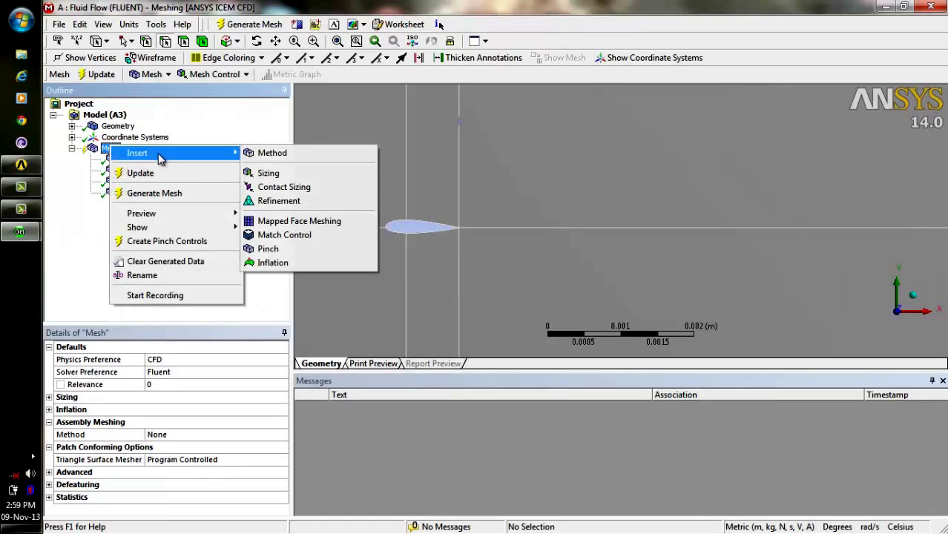
{"action": "left_click", "coordinate": [274, 173]}
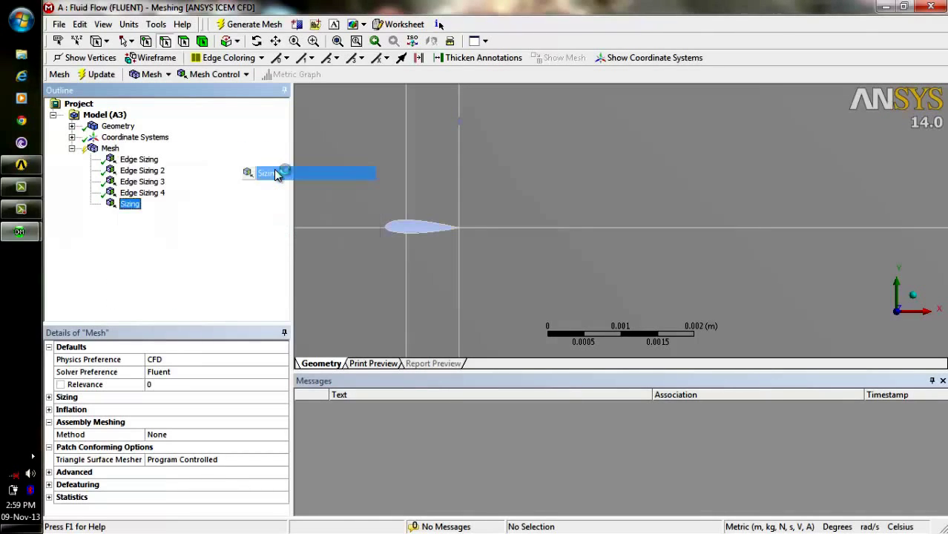
{"action": "left_click", "coordinate": [459, 292]}
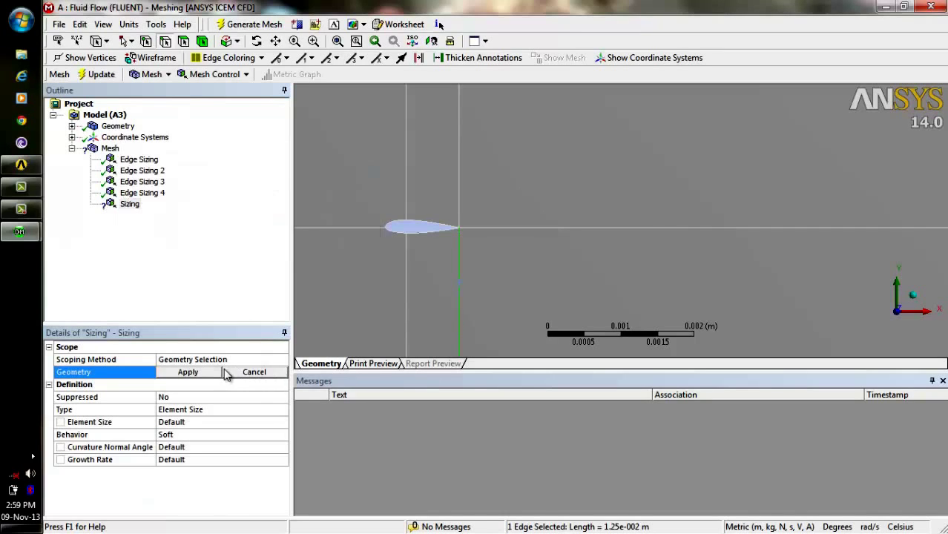
{"action": "left_click", "coordinate": [189, 372]}
Define the sizing of the vertical edge below the trailing edge by Number of Divisions and set it to 100.
{"action": "left_click", "coordinate": [221, 413]}
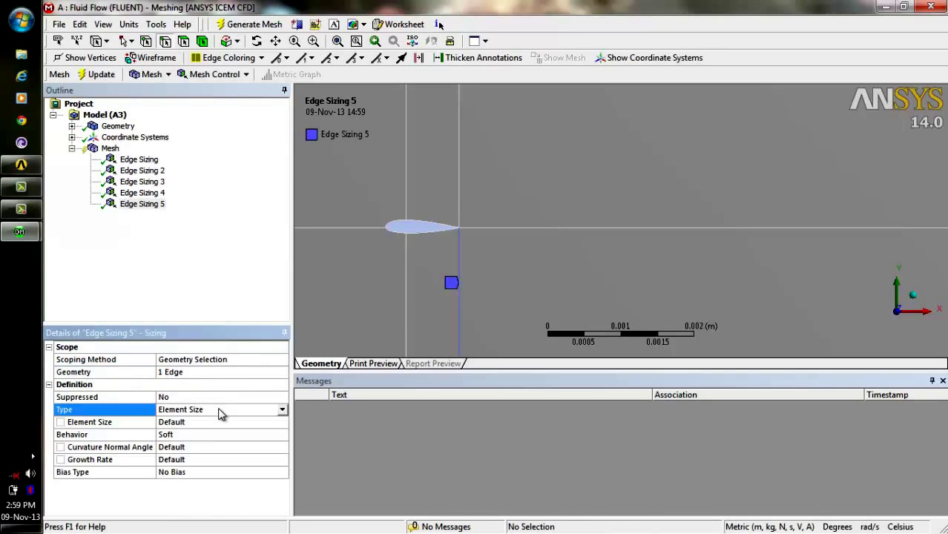
{"action": "left_click", "coordinate": [282, 411]}
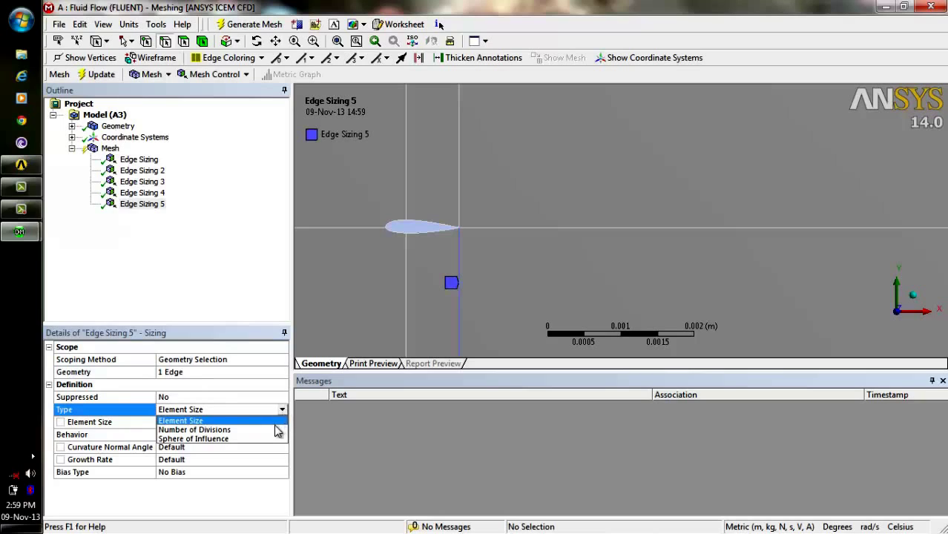
{"action": "left_click", "coordinate": [251, 434]}
{"action": "left_click", "coordinate": [247, 422]}
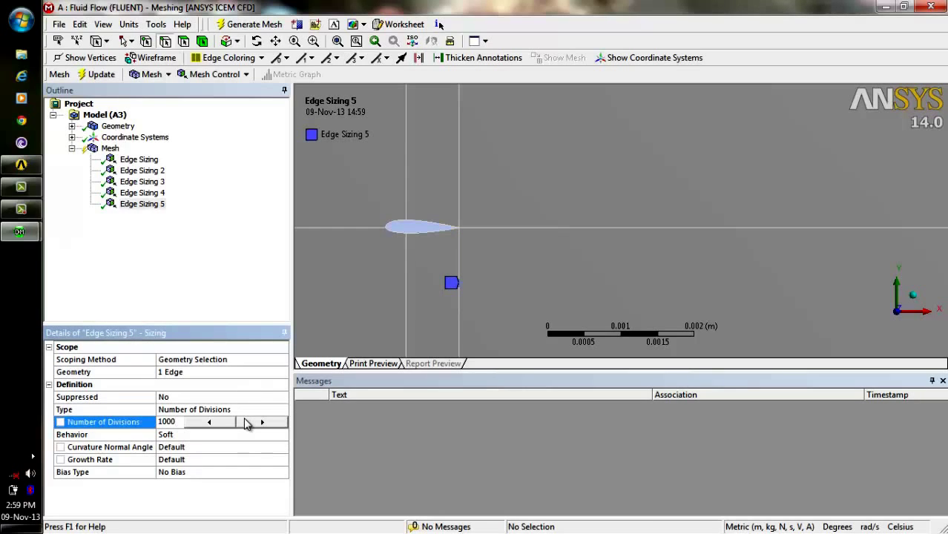
Give the sizing of the vertical edge below the trailing edge the long-to-short bias type with a bias factor of 50.
{"action": "left_click", "coordinate": [206, 472]}
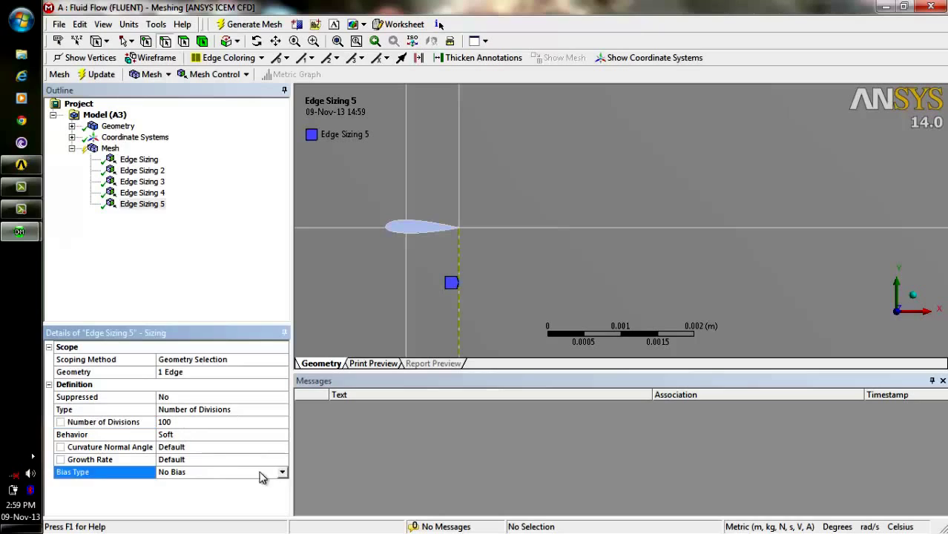
{"action": "left_click", "coordinate": [284, 473]}
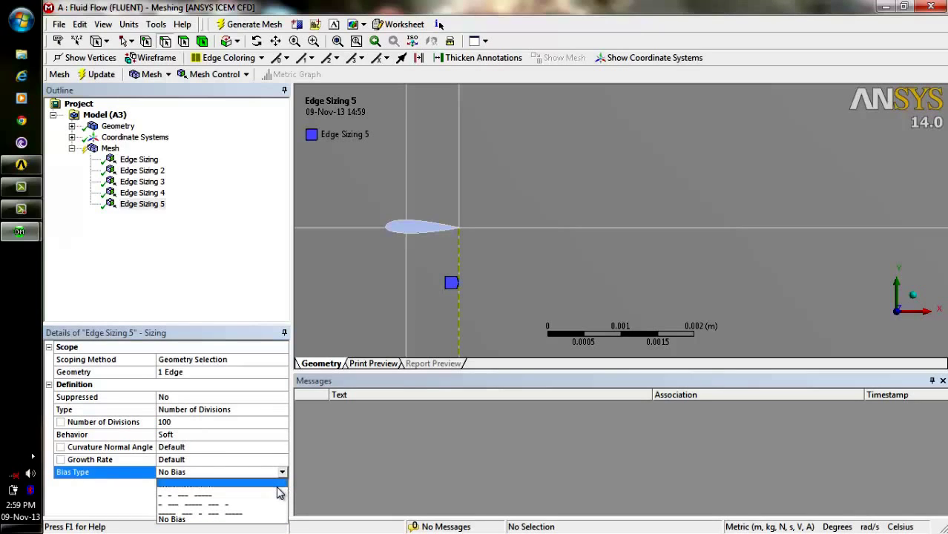
{"action": "left_click", "coordinate": [279, 493]}
{"action": "left_click", "coordinate": [268, 481]}
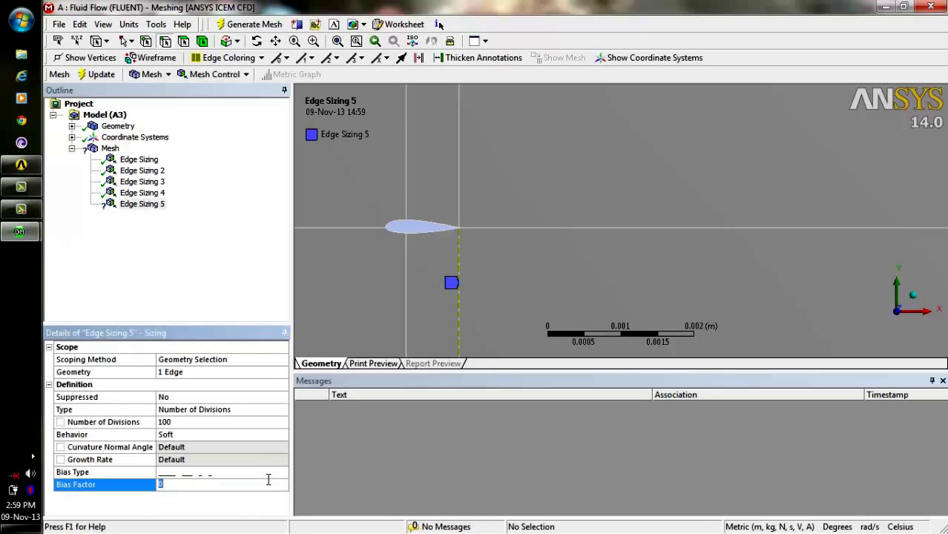
{"action": "left_click", "coordinate": [359, 299]}
Switch the bias type of the sizing on the vertical edge below the trailing edge to short-to-long.
{"action": "left_click", "coordinate": [271, 473]}
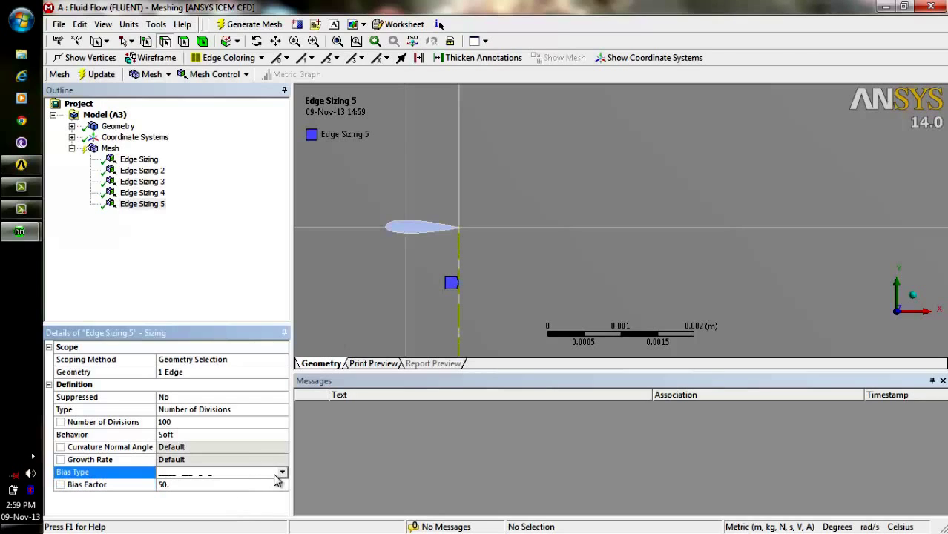
{"action": "left_click", "coordinate": [282, 473]}
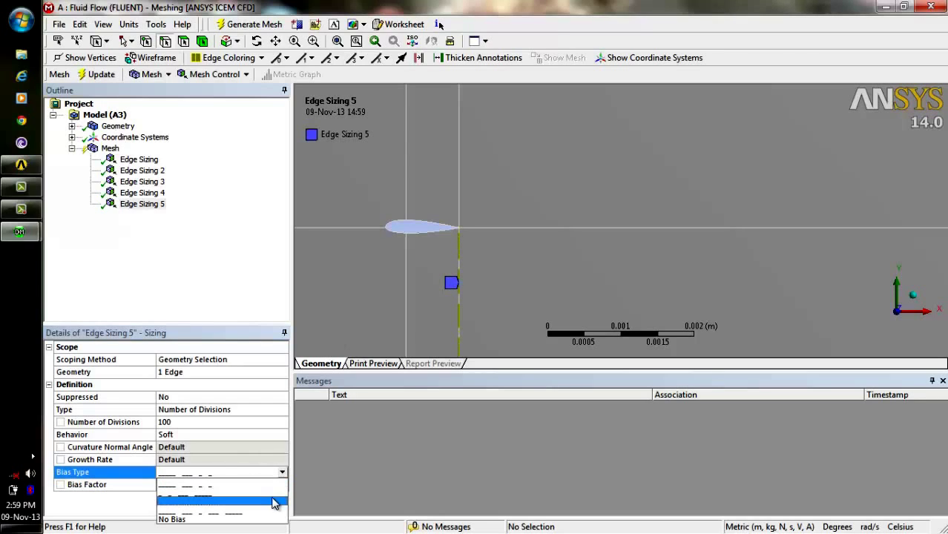
{"action": "left_click", "coordinate": [274, 495]}
{"action": "left_click", "coordinate": [347, 297]}
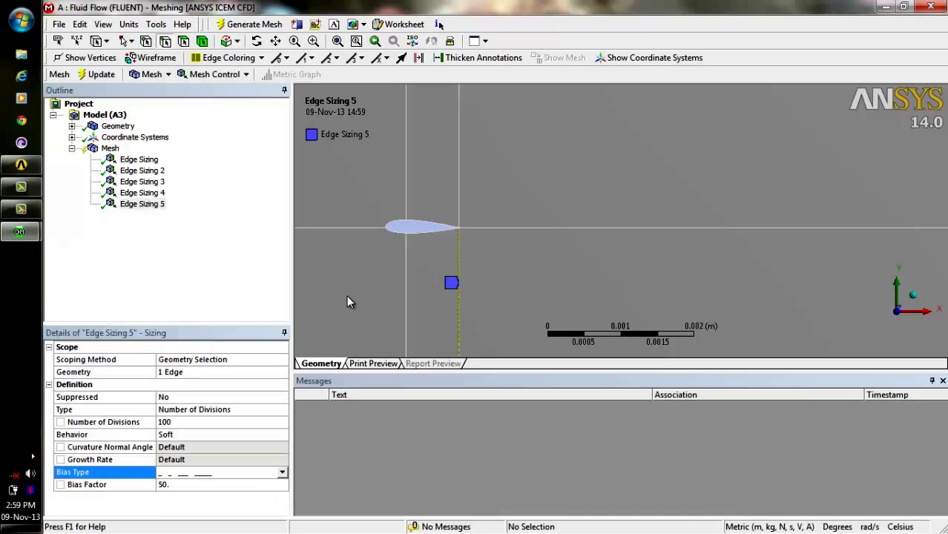
Insert a sixth mesh sizing scoped to the horizontal edge running downstream from the airfoil's trailing edge.
{"action": "left_click", "coordinate": [295, 41]}
{"action": "mouse_move", "coordinate": [483, 320]}
{"action": "left_mouse_down"}
{"action": "mouse_move", "coordinate": [489, 255]}
{"action": "mouse_move", "coordinate": [476, 320]}
{"action": "left_mouse_up"}
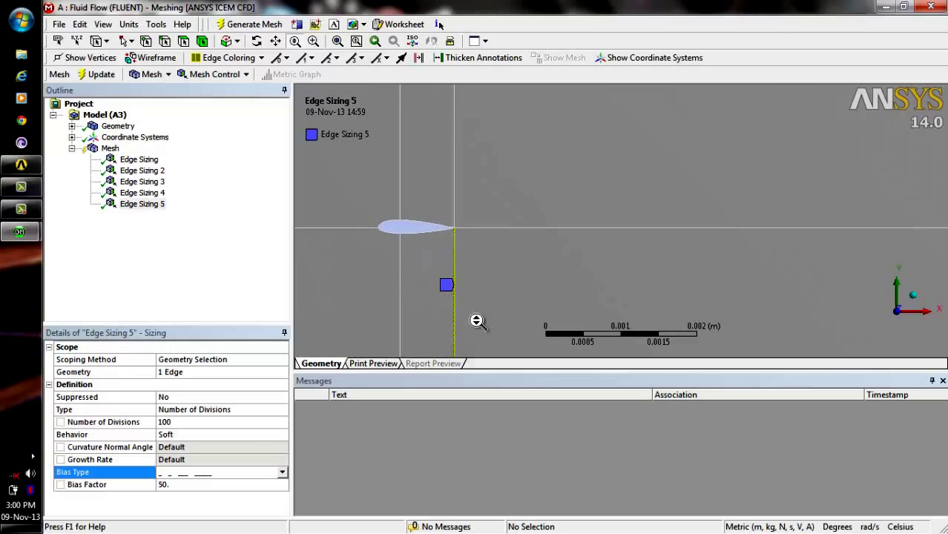
{"action": "left_click", "coordinate": [111, 149]}
{"action": "right_click", "coordinate": [111, 150]}
{"action": "mouse_move", "coordinate": [173, 164]}
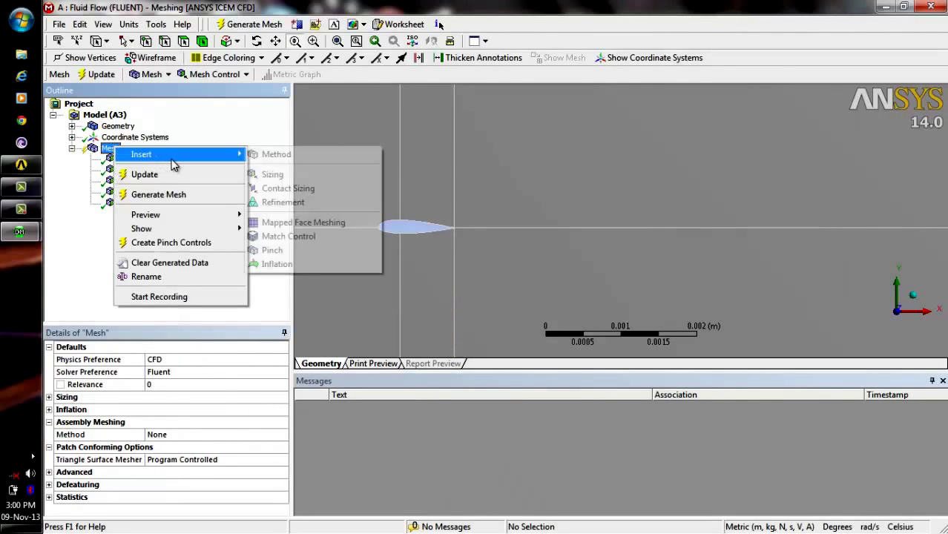
{"action": "left_click", "coordinate": [271, 175]}
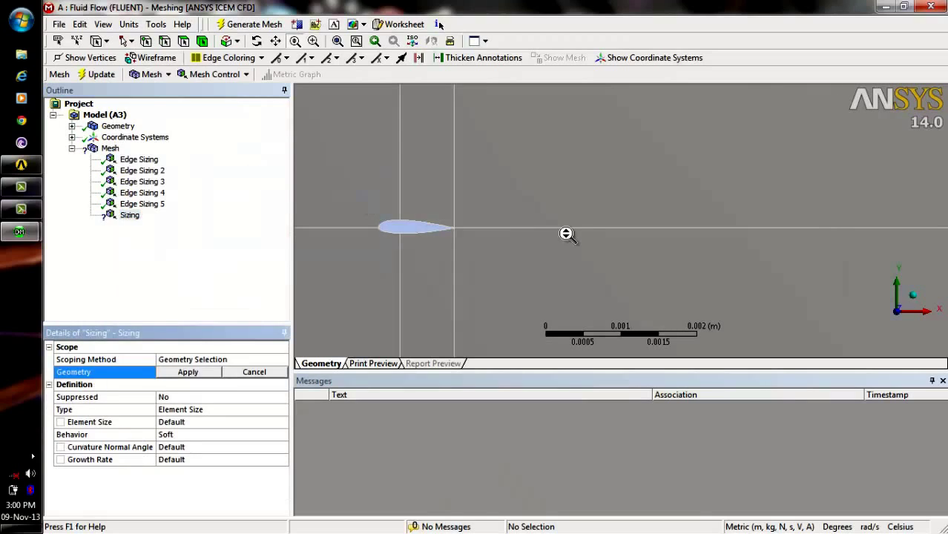
{"action": "left_click", "coordinate": [164, 41]}
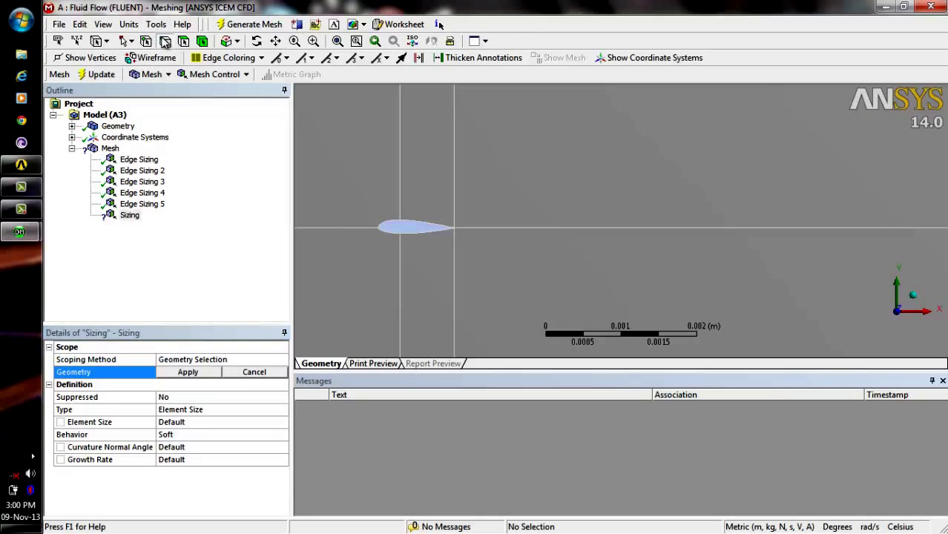
{"action": "left_click", "coordinate": [650, 230]}
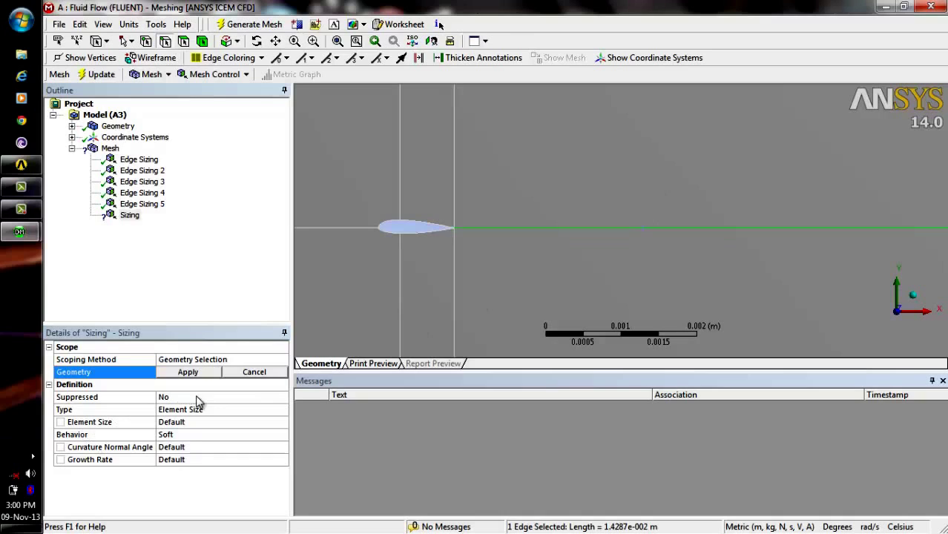
{"action": "left_click", "coordinate": [202, 373]}
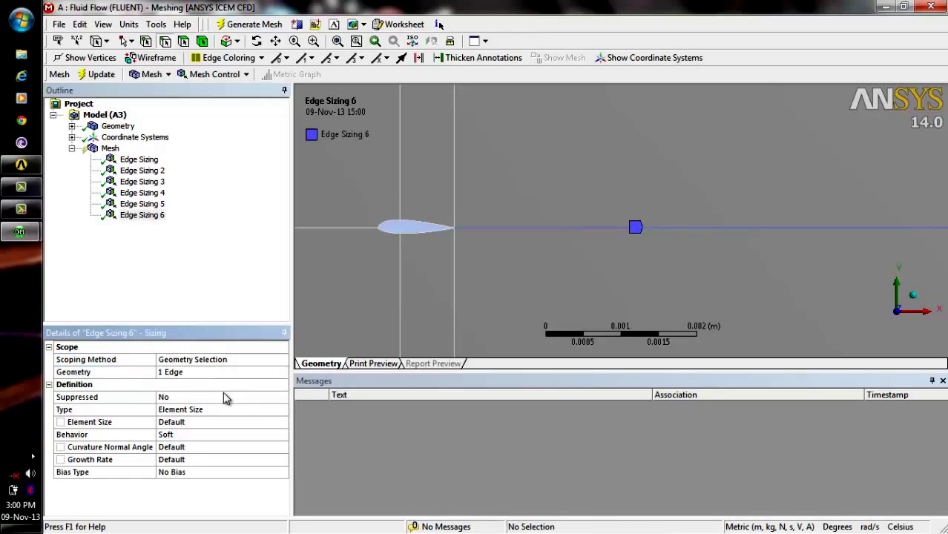
Define the sizing of the horizontal edge behind the trailing edge by Number of Divisions and set it to 100.
{"action": "left_click", "coordinate": [222, 397]}
{"action": "left_click", "coordinate": [230, 409]}
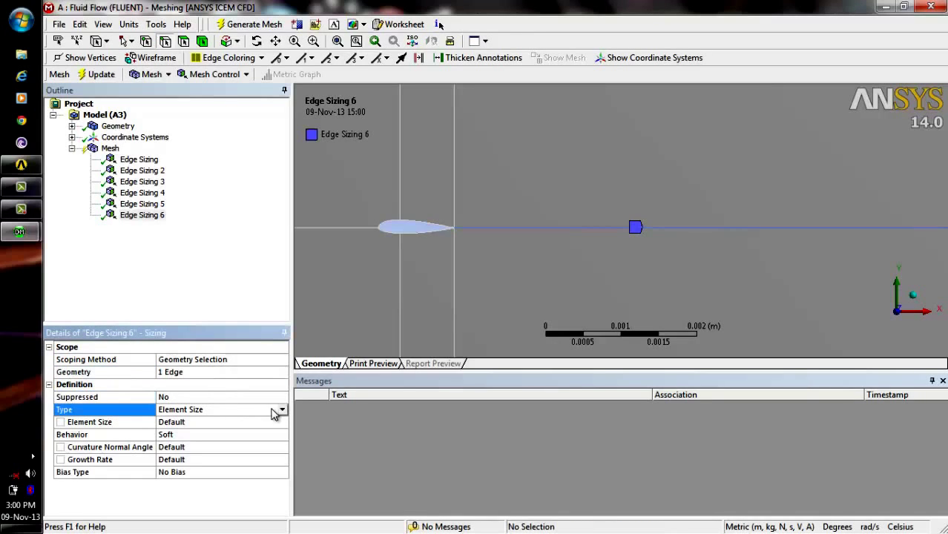
{"action": "left_click", "coordinate": [283, 410]}
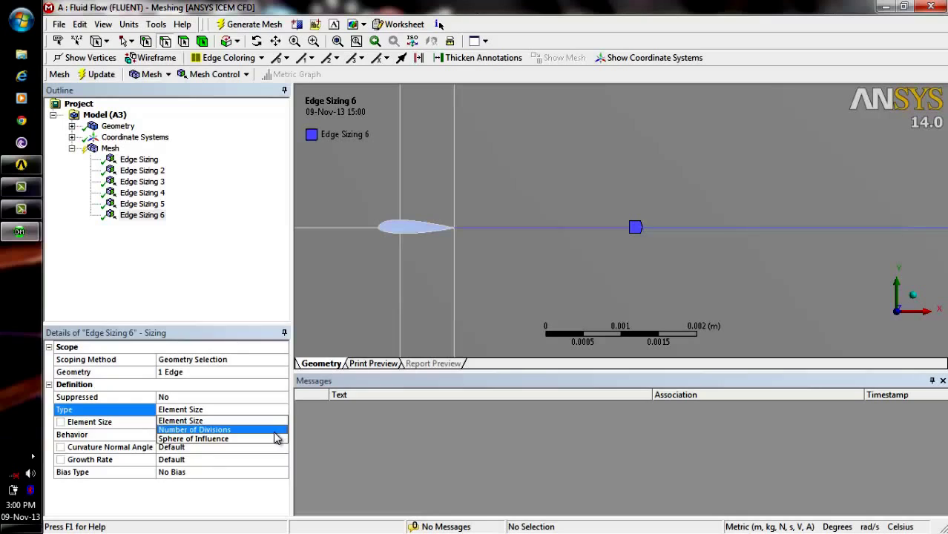
{"action": "left_click", "coordinate": [272, 433]}
{"action": "left_click", "coordinate": [211, 422]}
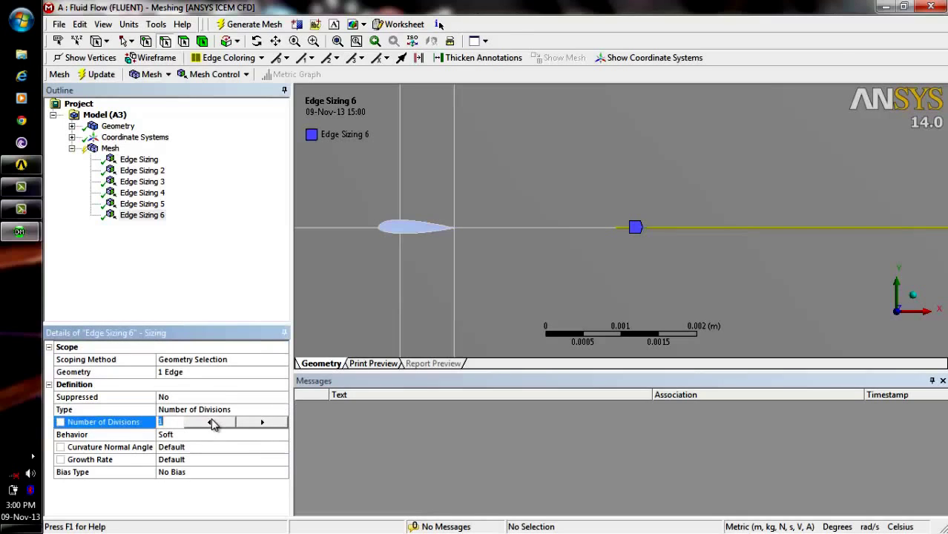
{"action": "type", "text": "100"}
Give the sizing of the horizontal edge behind the trailing edge the short-to-long bias type with a bias factor of 50.
{"action": "left_click", "coordinate": [247, 475]}
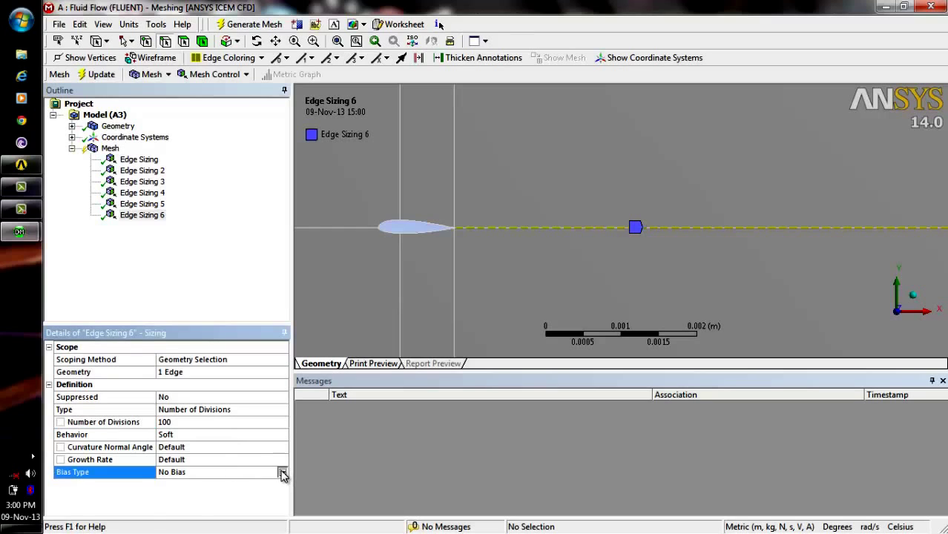
{"action": "left_click", "coordinate": [282, 473]}
{"action": "left_click", "coordinate": [273, 490]}
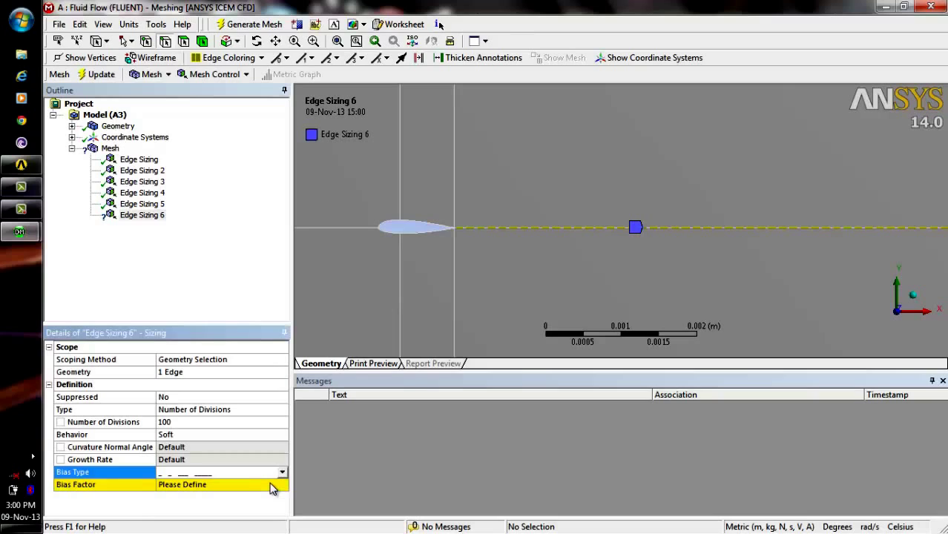
{"action": "left_click", "coordinate": [271, 486]}
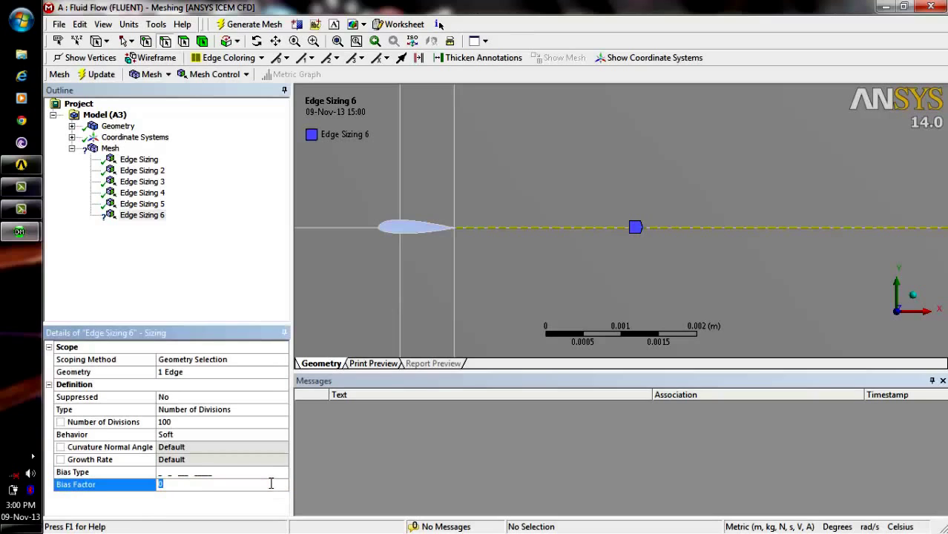
{"action": "type", "text": "50"}
{"action": "key", "text": "Return"}
Insert a seventh mesh sizing scoped to the domain's upper horizontal boundary edge downstream of the airfoil.
{"action": "left_click", "coordinate": [337, 41]}
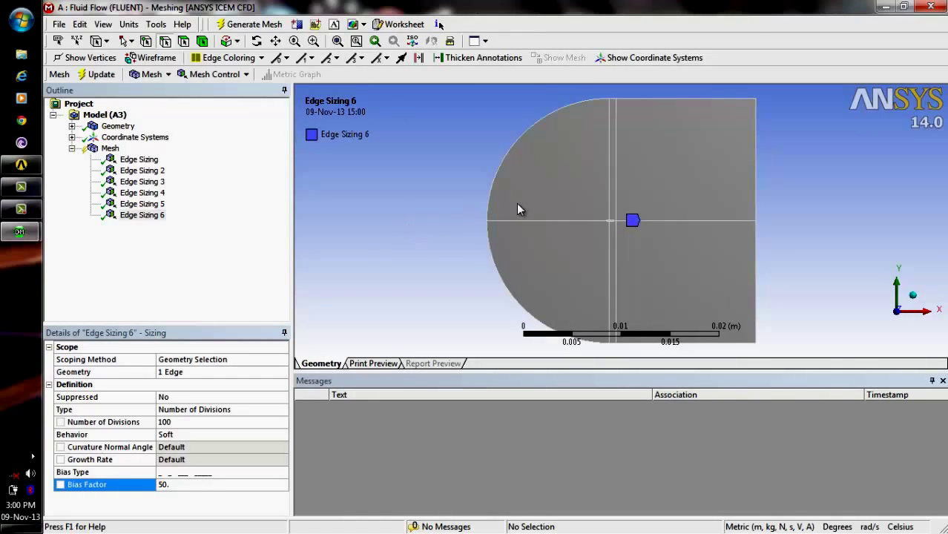
{"action": "left_click", "coordinate": [110, 149]}
{"action": "right_click", "coordinate": [112, 150]}
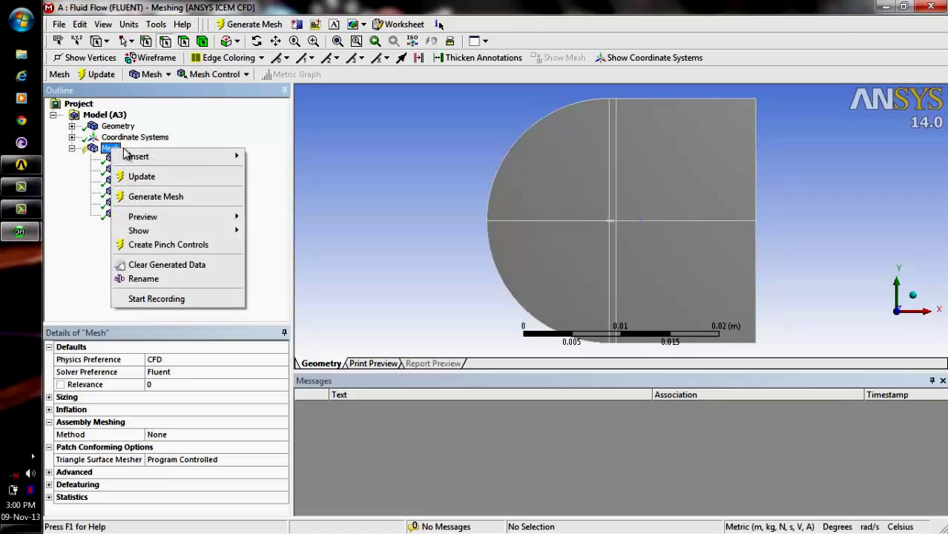
{"action": "mouse_move", "coordinate": [151, 156]}
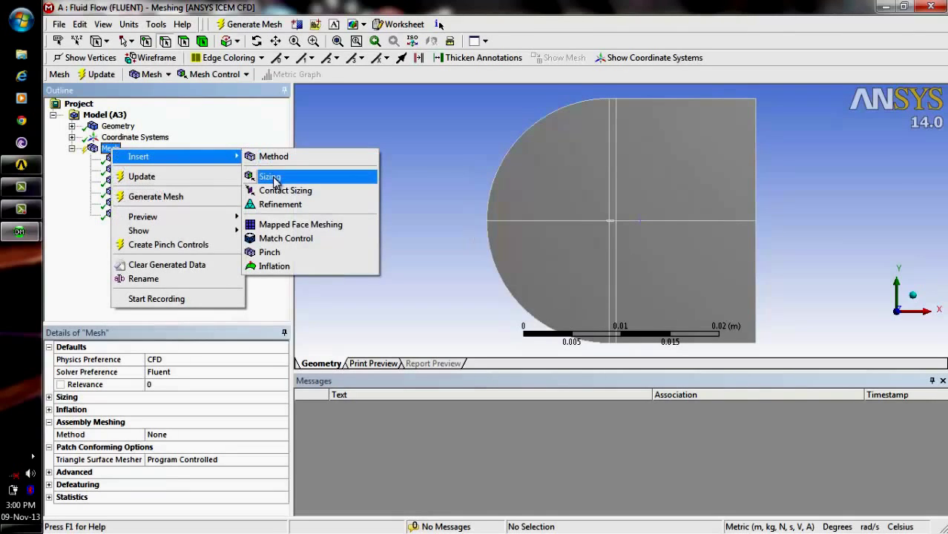
{"action": "left_click", "coordinate": [271, 177]}
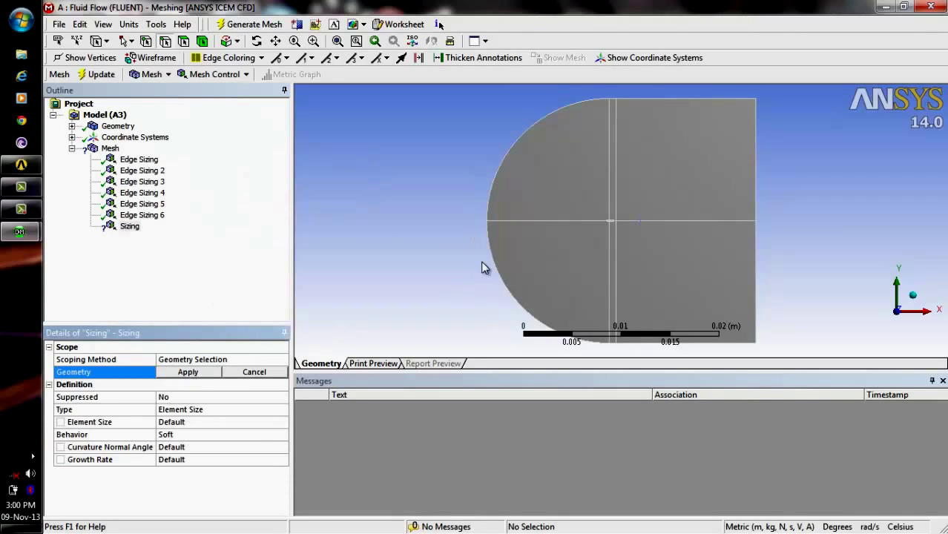
{"action": "left_click", "coordinate": [648, 98]}
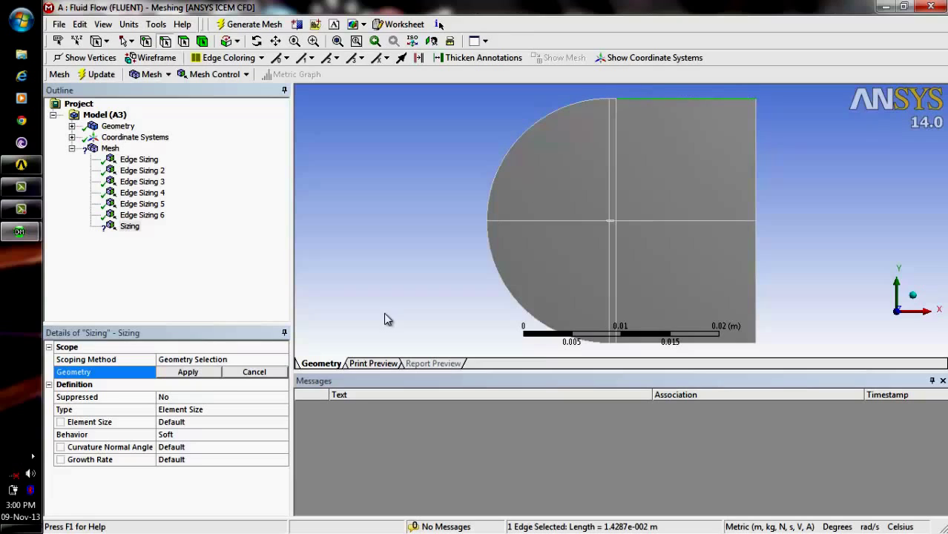
{"action": "left_click", "coordinate": [198, 376]}
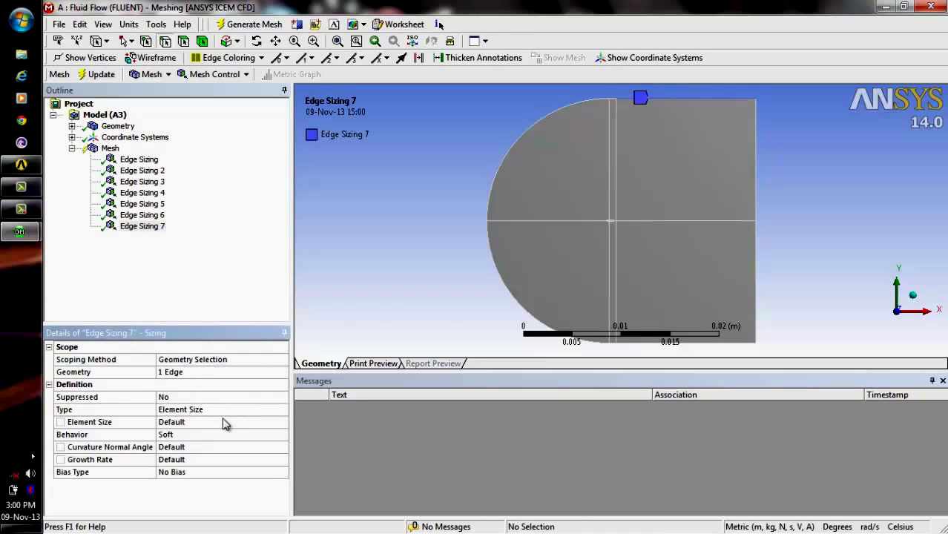
Define the sizing of the domain's upper downstream boundary edge by Number of Divisions and set it to 100.
{"action": "left_click", "coordinate": [229, 412]}
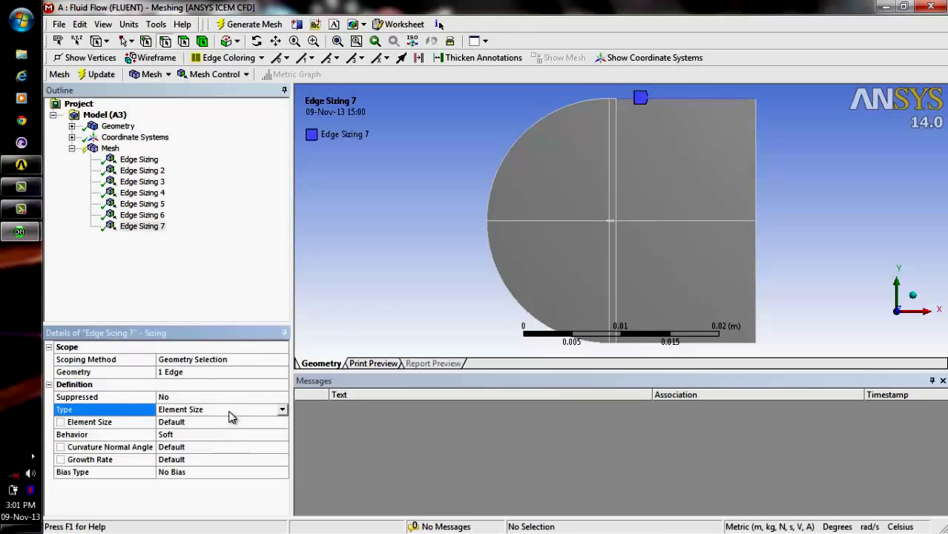
{"action": "left_click", "coordinate": [282, 409]}
{"action": "left_click", "coordinate": [274, 430]}
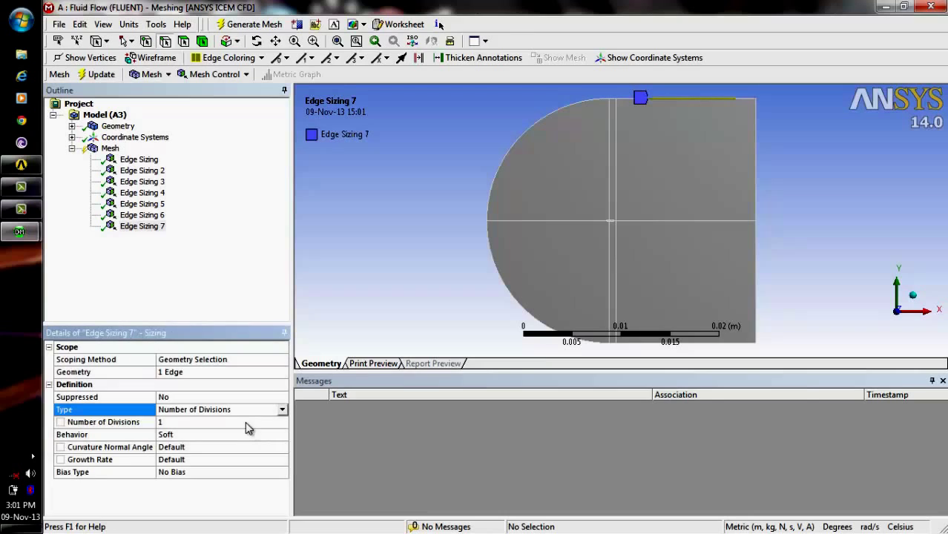
{"action": "left_click", "coordinate": [245, 421]}
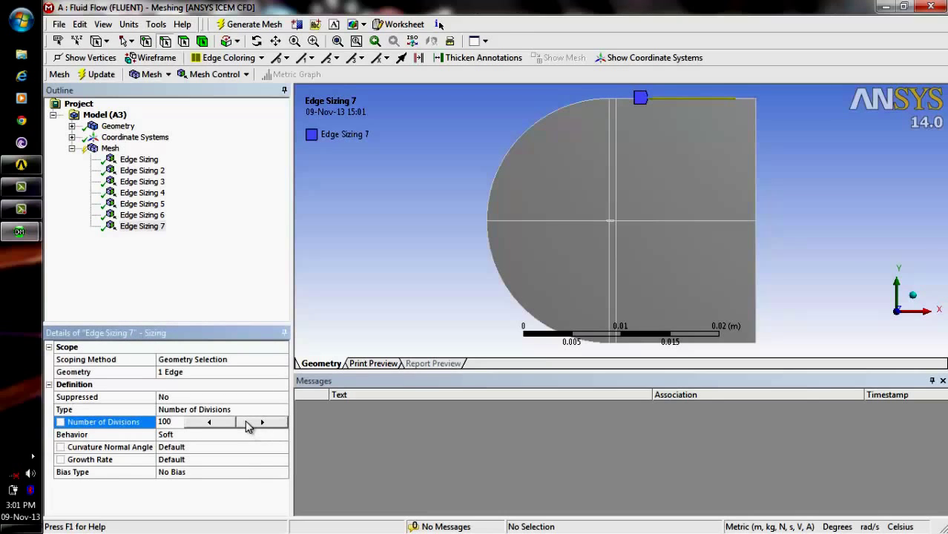
Give the sizing of the domain's upper downstream boundary edge the long-to-short bias type and enter its bias factor.
{"action": "left_click", "coordinate": [239, 473]}
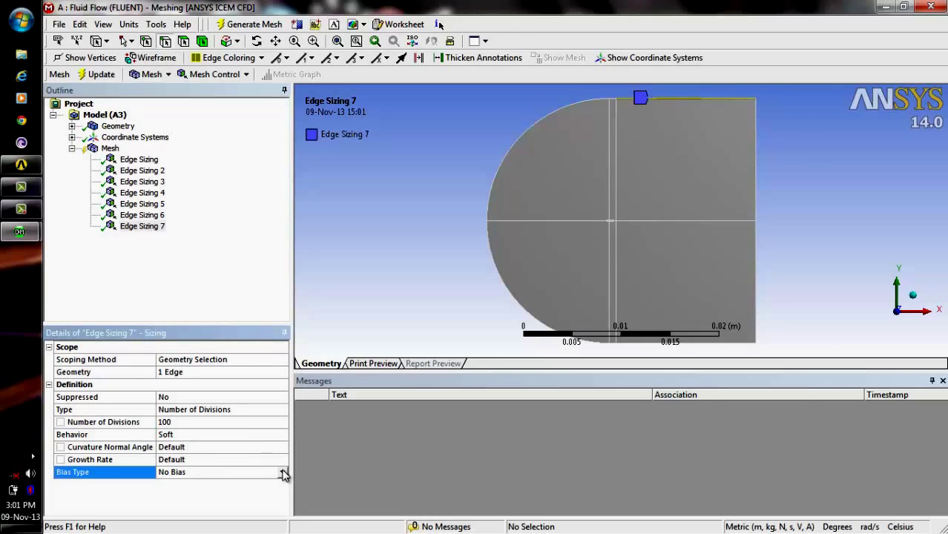
{"action": "left_click", "coordinate": [281, 473]}
{"action": "left_click", "coordinate": [276, 483]}
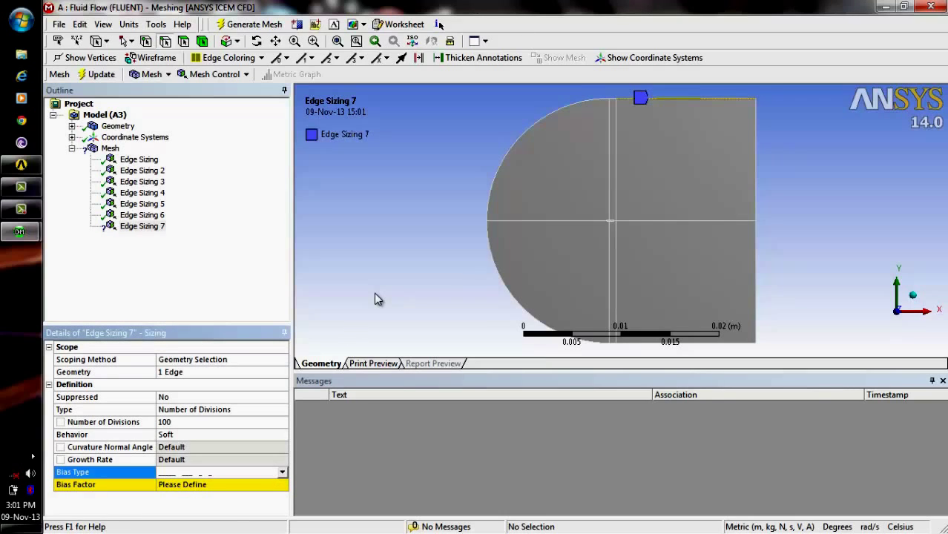
{"action": "left_click", "coordinate": [229, 485]}
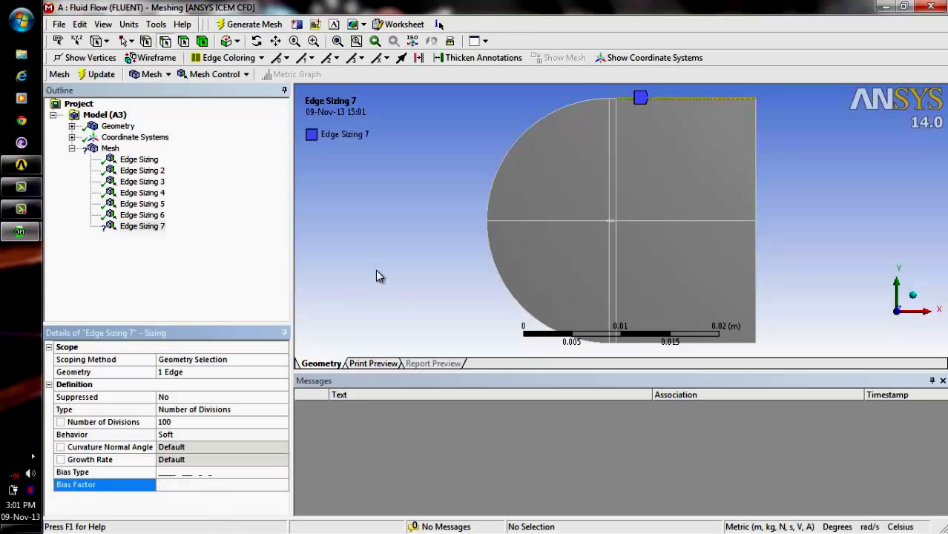
{"action": "key", "text": "Return"}
Insert an eighth mesh sizing scoped to the domain's lower horizontal boundary edge downstream of the airfoil.
{"action": "left_click", "coordinate": [117, 149]}
{"action": "right_click", "coordinate": [117, 149]}
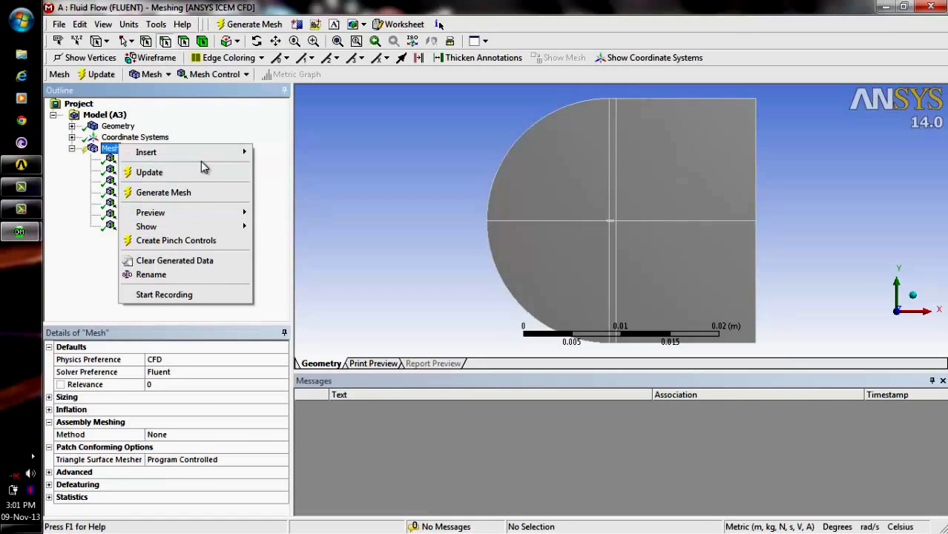
{"action": "mouse_move", "coordinate": [212, 154]}
{"action": "left_click", "coordinate": [273, 178]}
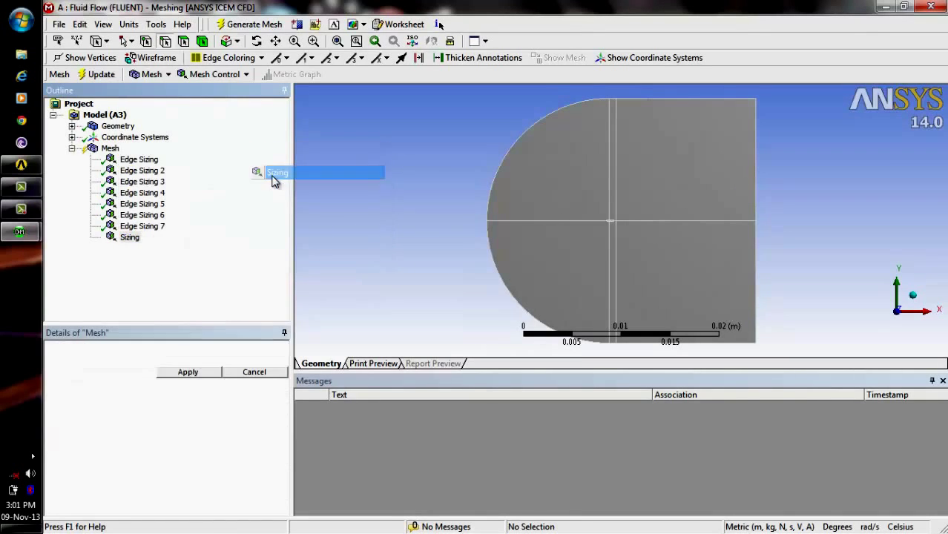
{"action": "left_click", "coordinate": [685, 347]}
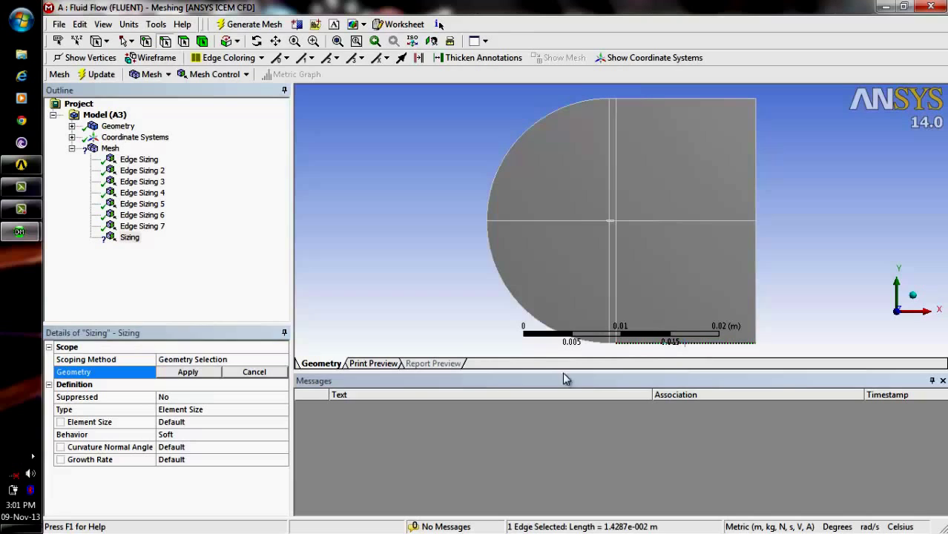
{"action": "left_click", "coordinate": [190, 373]}
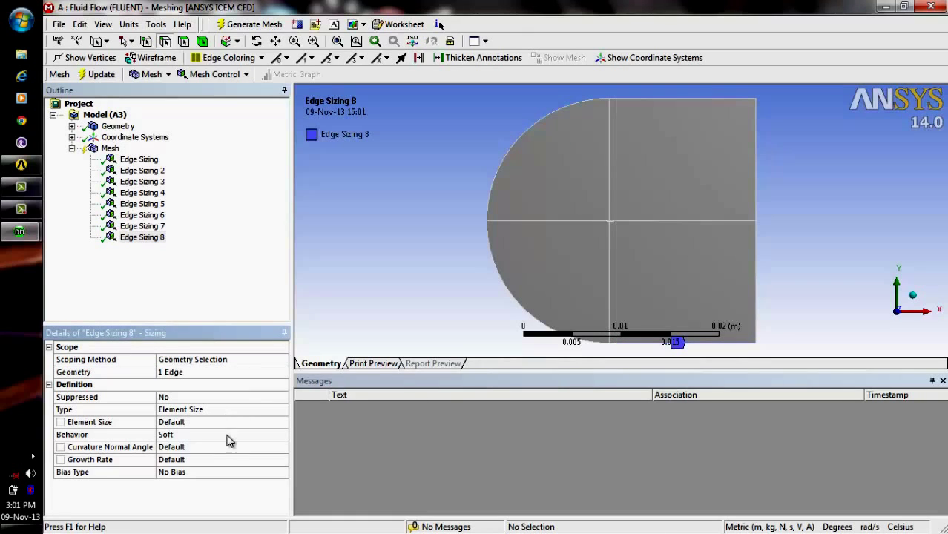
Define the sizing of the domain's lower downstream boundary edge by Number of Divisions and set it to 100.
{"action": "left_click", "coordinate": [231, 410]}
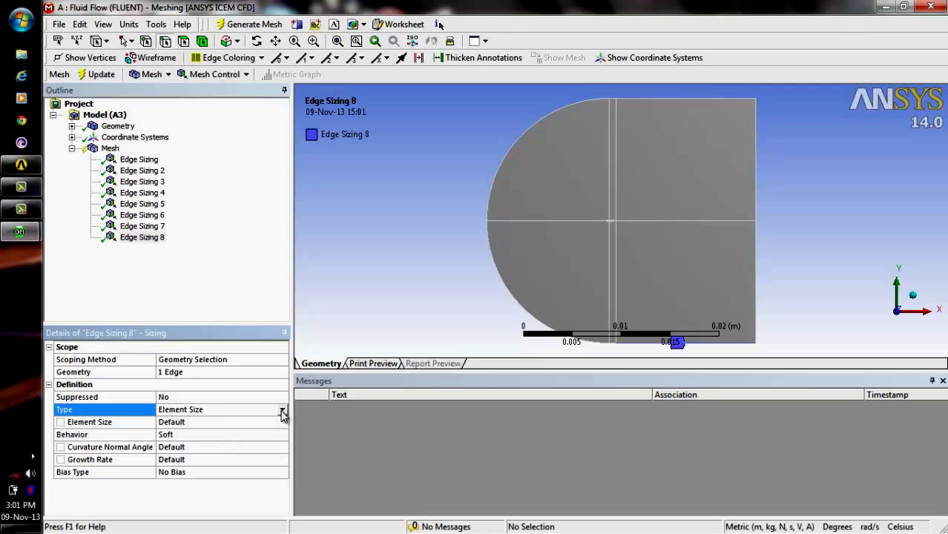
{"action": "left_click", "coordinate": [283, 412]}
{"action": "left_click", "coordinate": [272, 431]}
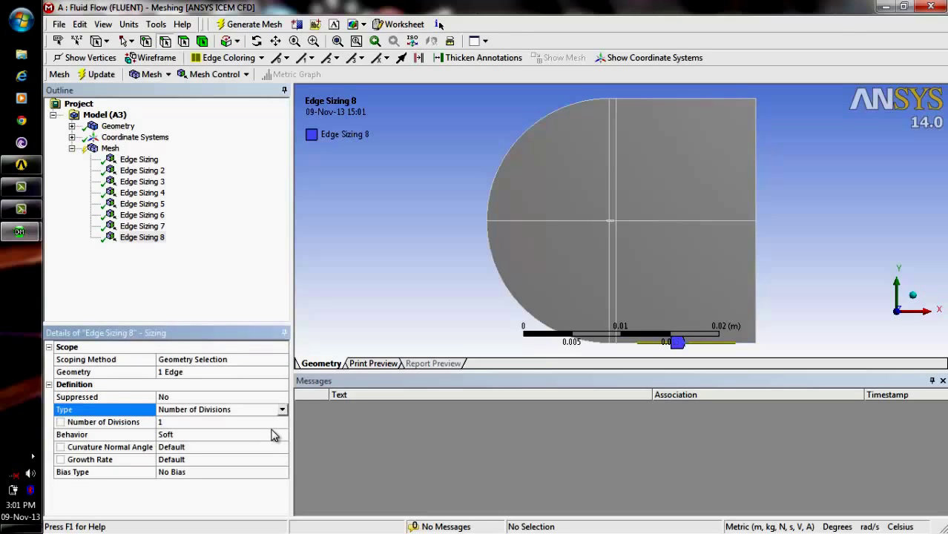
{"action": "left_click", "coordinate": [249, 423]}
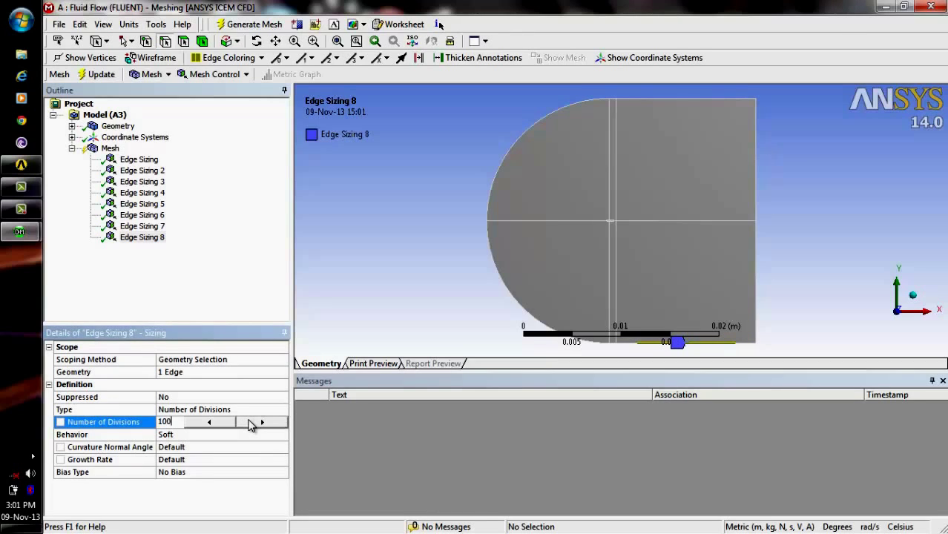
{"action": "type", "text": "100"}
{"action": "key", "text": "Return"}
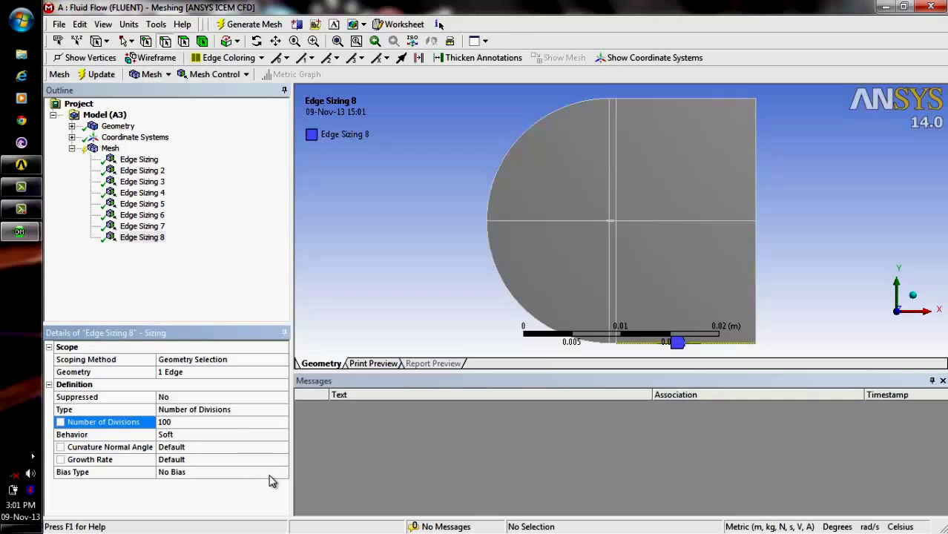
Give the sizing of the domain's lower downstream boundary edge the long-to-short bias type with a bias factor of 50.
{"action": "left_click", "coordinate": [281, 474]}
{"action": "left_click", "coordinate": [282, 473]}
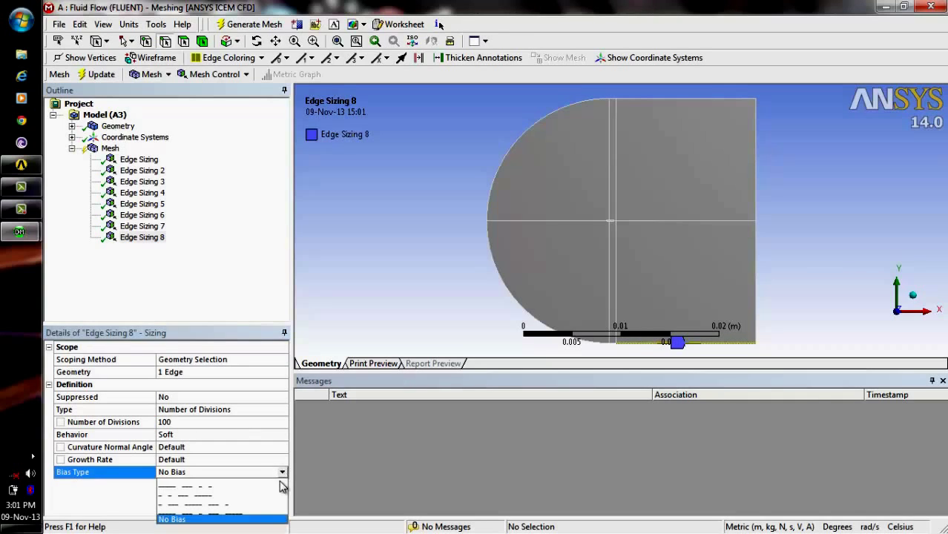
{"action": "left_click", "coordinate": [275, 483]}
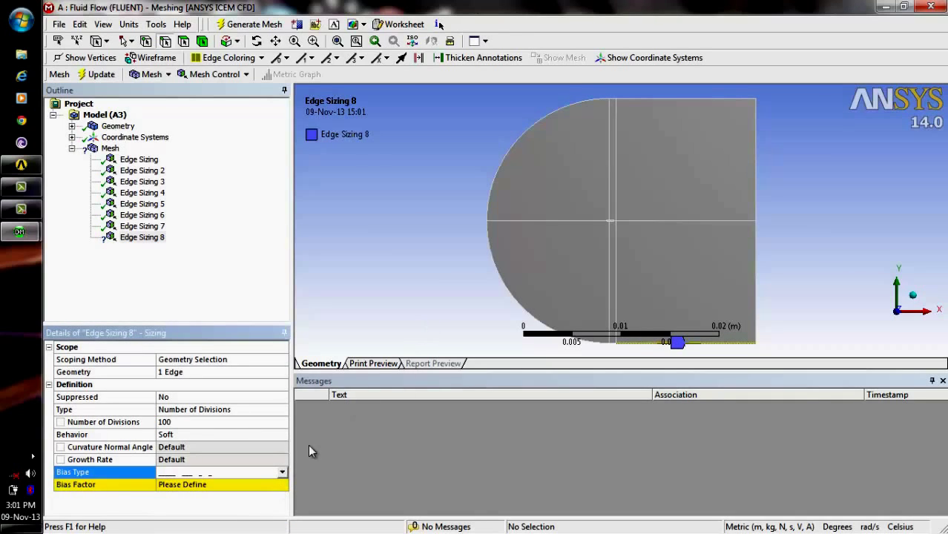
{"action": "left_click", "coordinate": [248, 484]}
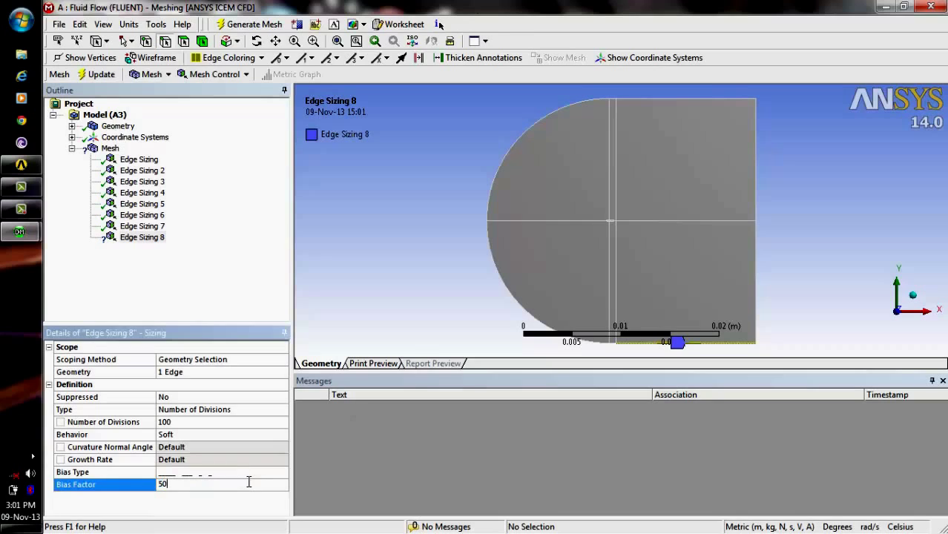
{"action": "type", "text": "50."}
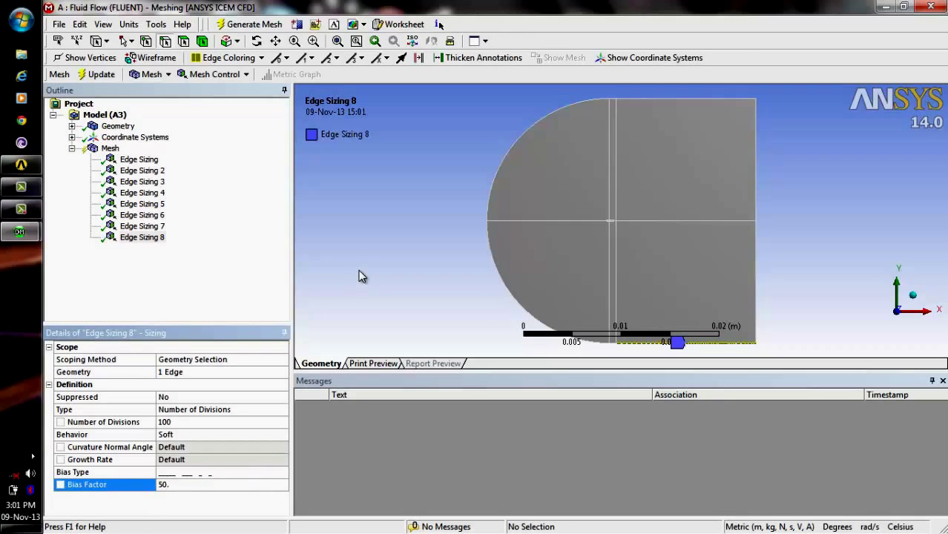
Switch the bias type of the lower downstream boundary edge's sizing to short-to-long.
{"action": "left_click", "coordinate": [264, 469]}
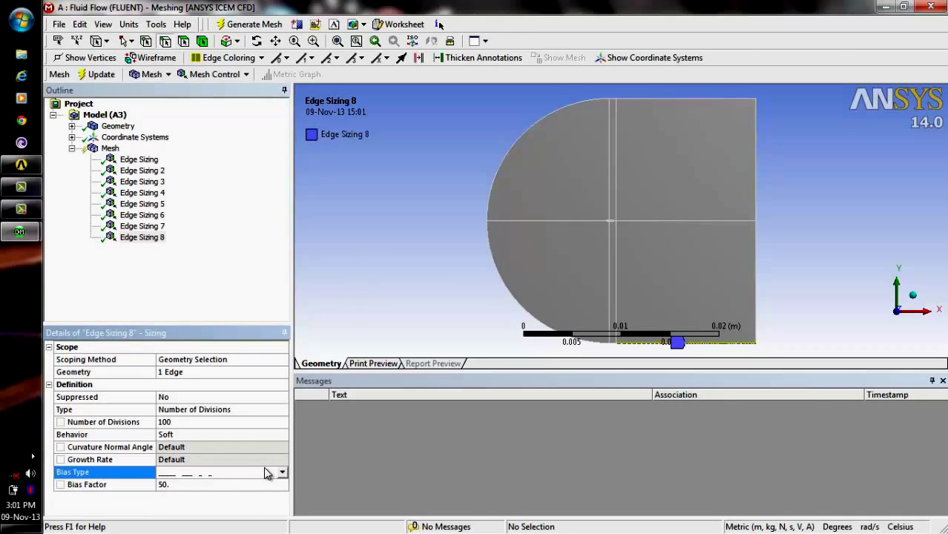
{"action": "left_click", "coordinate": [282, 473]}
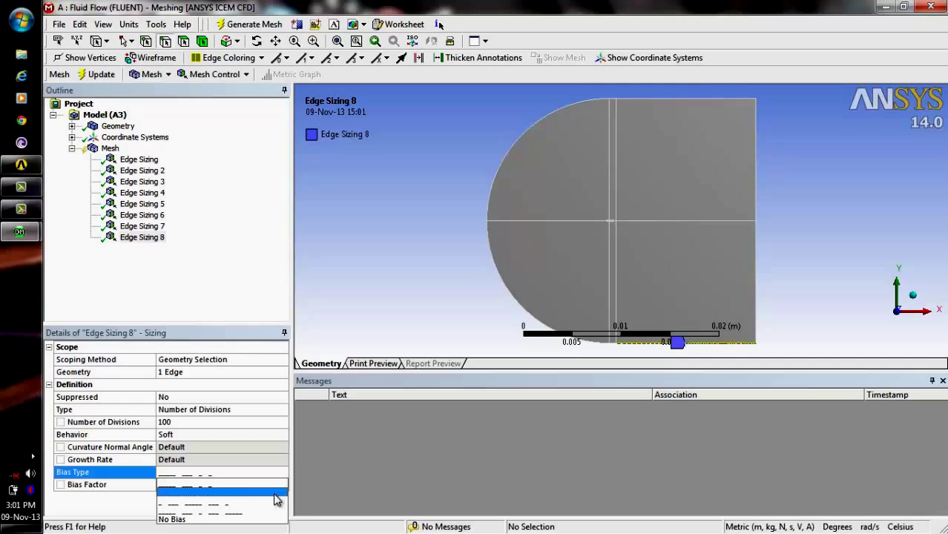
{"action": "left_click", "coordinate": [274, 494]}
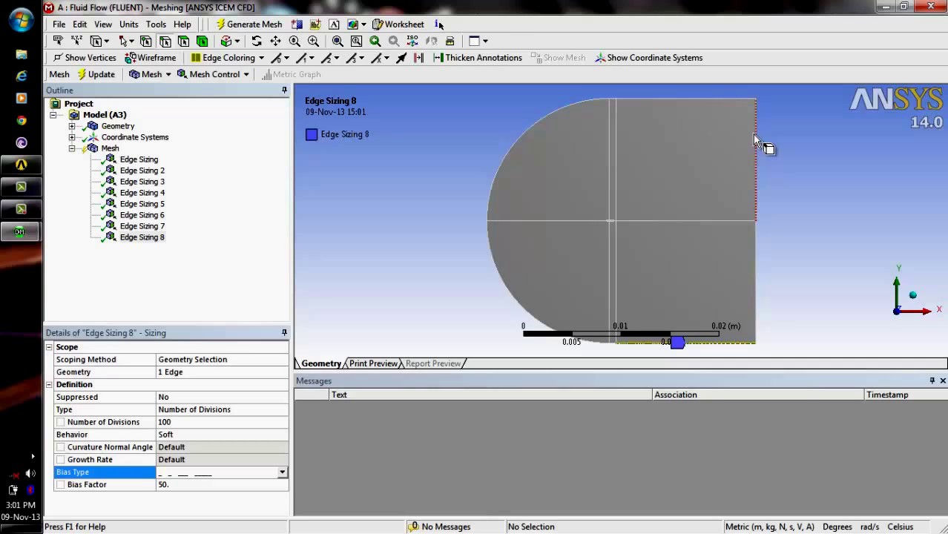
Insert a ninth mesh sizing scoped to the upper half of the domain's vertical downstream boundary.
{"action": "left_click", "coordinate": [109, 149]}
{"action": "right_click", "coordinate": [108, 149]}
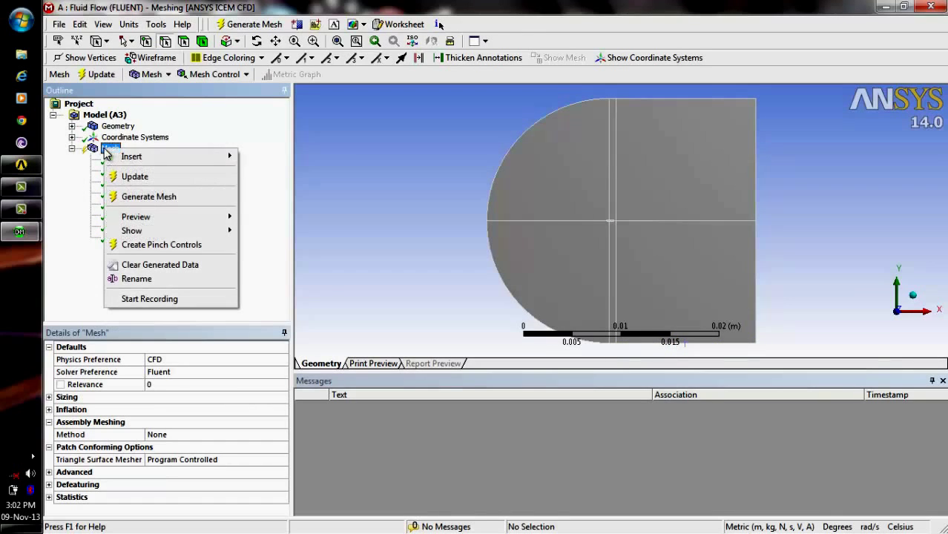
{"action": "mouse_move", "coordinate": [173, 162]}
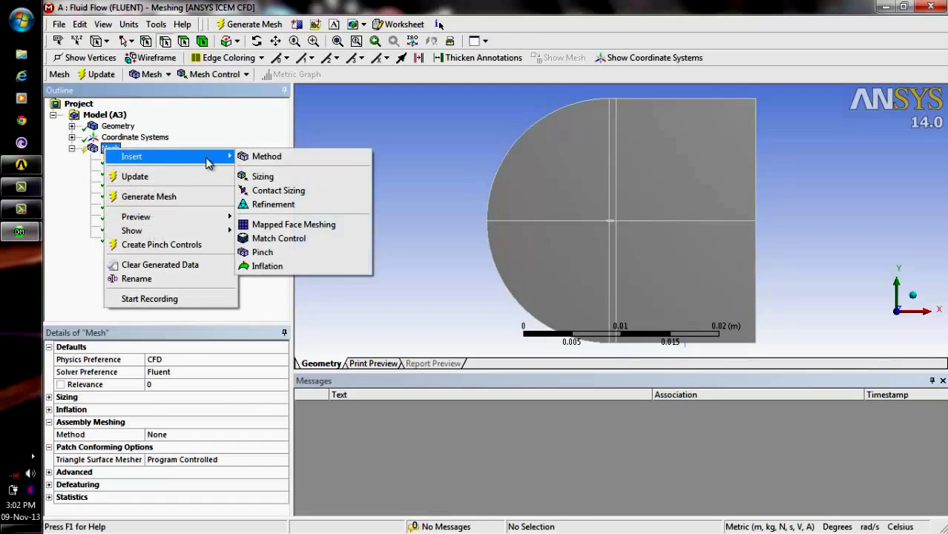
{"action": "left_click", "coordinate": [264, 174]}
{"action": "left_click", "coordinate": [757, 152]}
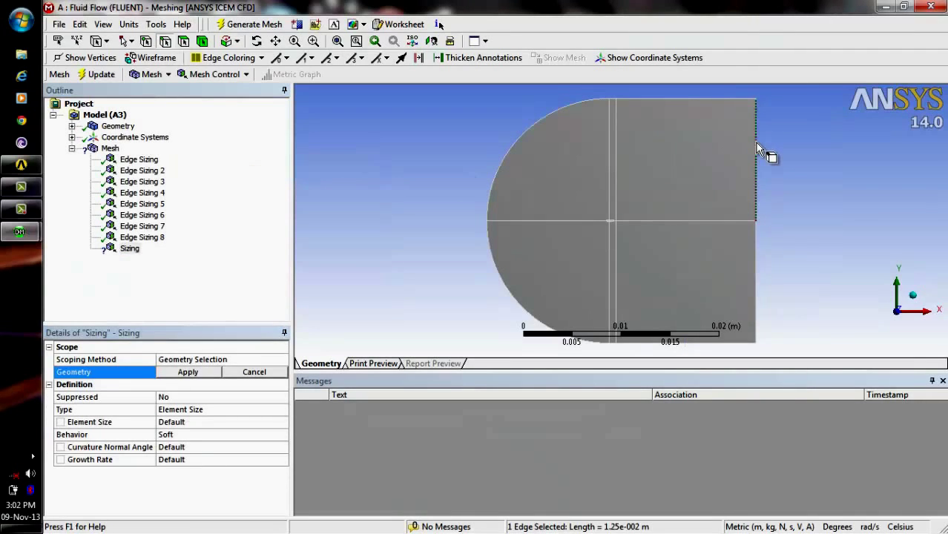
{"action": "left_click", "coordinate": [206, 373]}
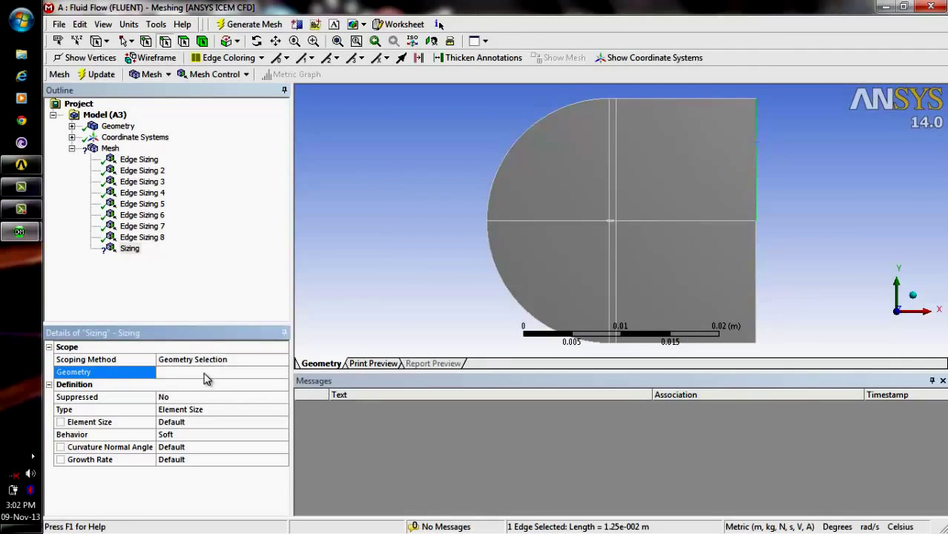
Define the sizing of the upper vertical downstream edge by Number of Divisions and set it to 100.
{"action": "left_click", "coordinate": [215, 414]}
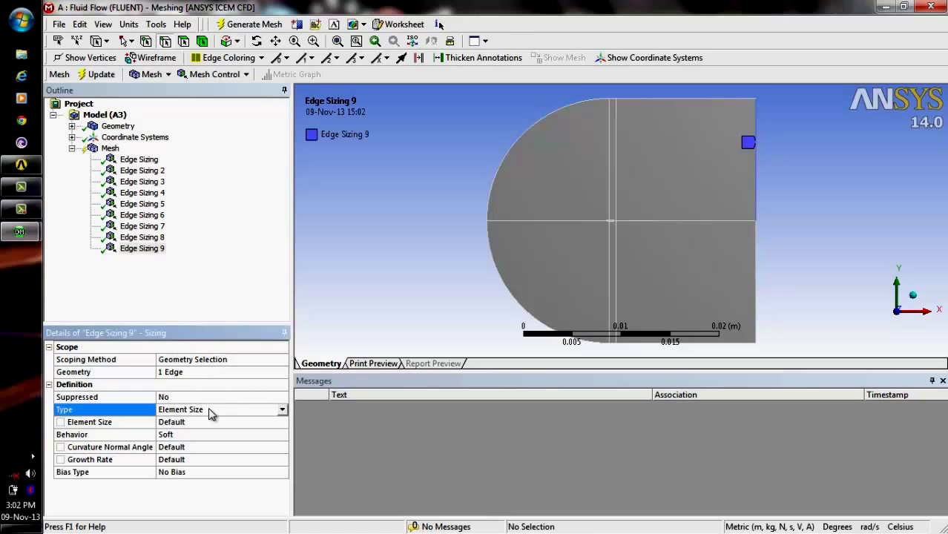
{"action": "left_click", "coordinate": [282, 412]}
{"action": "left_click", "coordinate": [264, 427]}
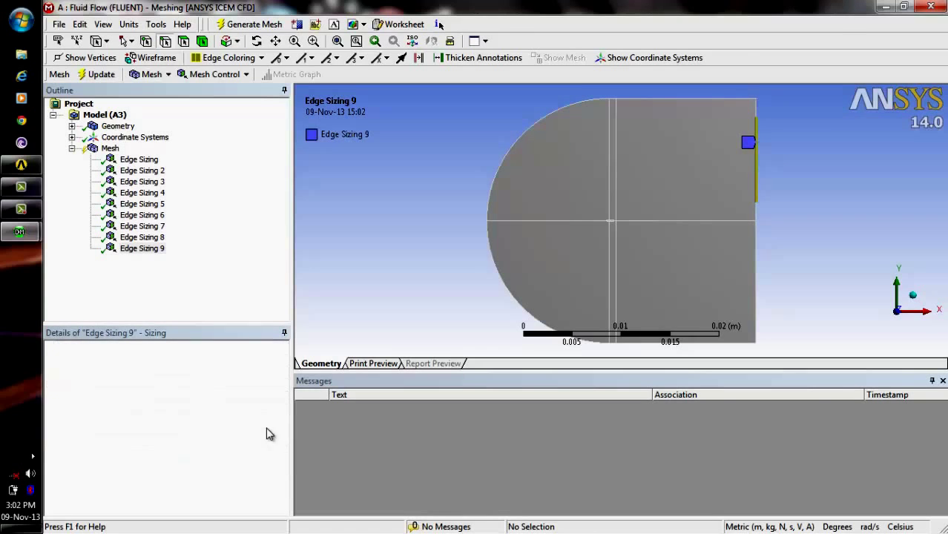
{"action": "left_click", "coordinate": [230, 423]}
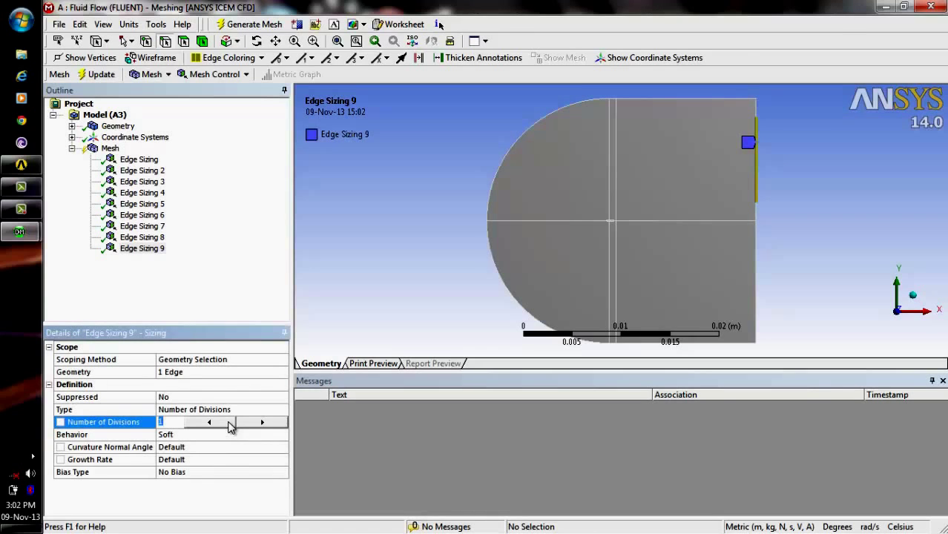
{"action": "type", "text": "100"}
Give the sizing of the upper vertical downstream edge the long-to-short bias type with a bias factor of 50.
{"action": "left_click", "coordinate": [231, 473]}
{"action": "left_click", "coordinate": [283, 472]}
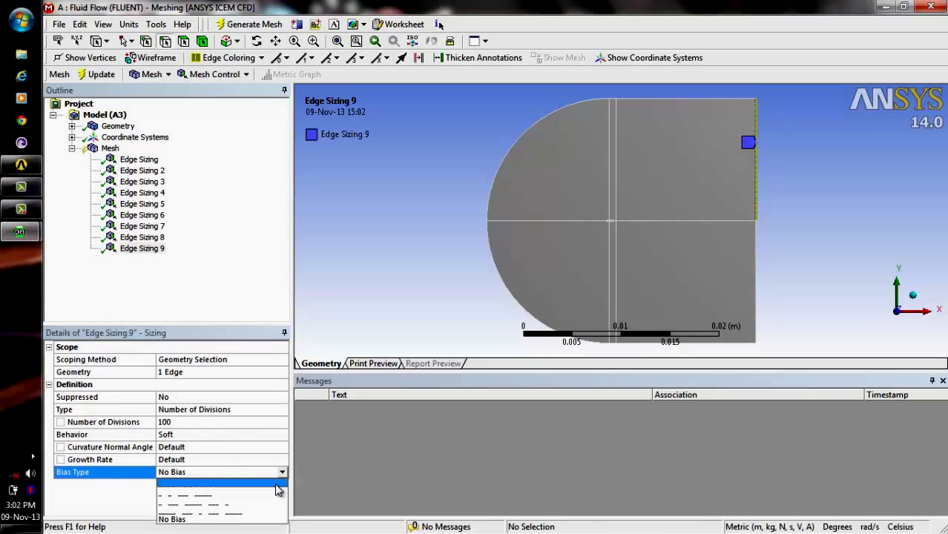
{"action": "left_click", "coordinate": [276, 485]}
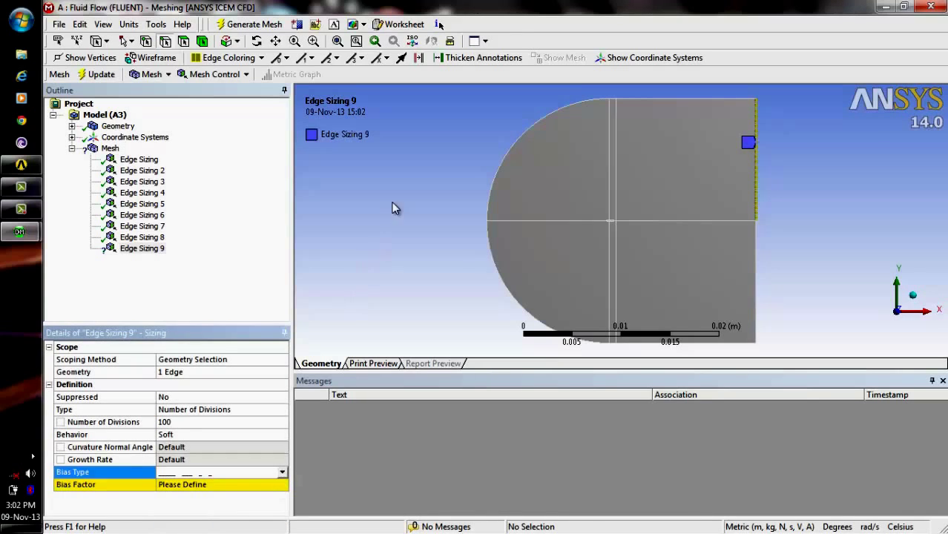
{"action": "left_click", "coordinate": [260, 486]}
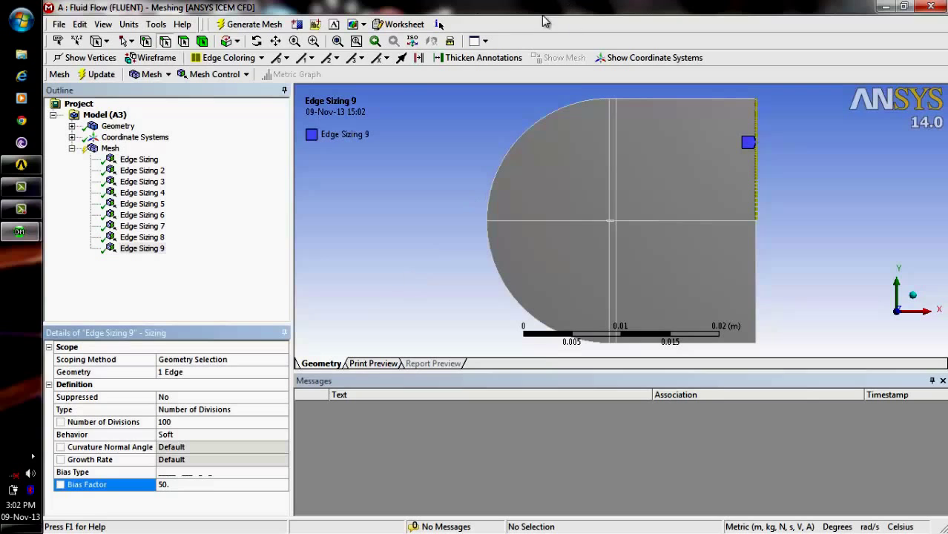
Check the division spacing on the upper vertical downstream edge and switch its bias type to short-to-long.
{"action": "left_click", "coordinate": [294, 40]}
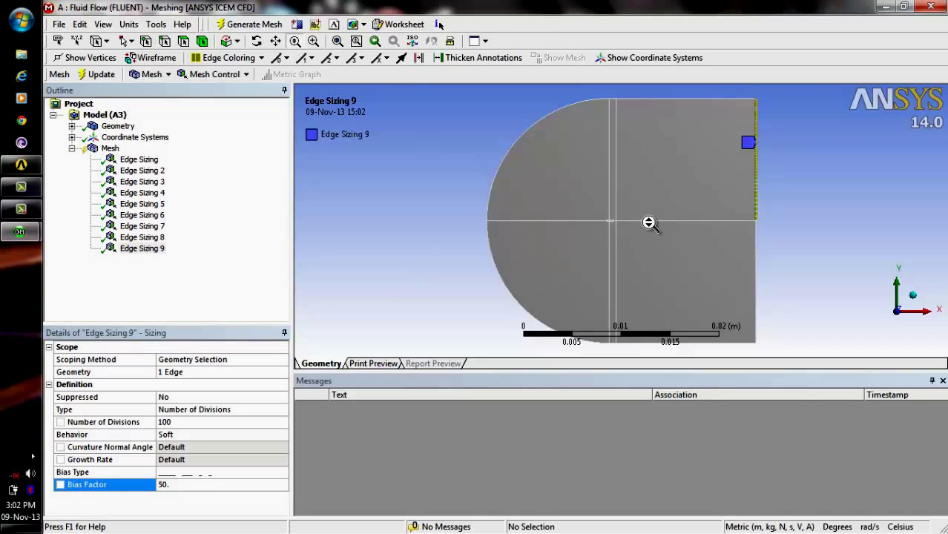
{"action": "left_click_drag", "start_coordinate": [711, 212], "coordinate": [848, 196]}
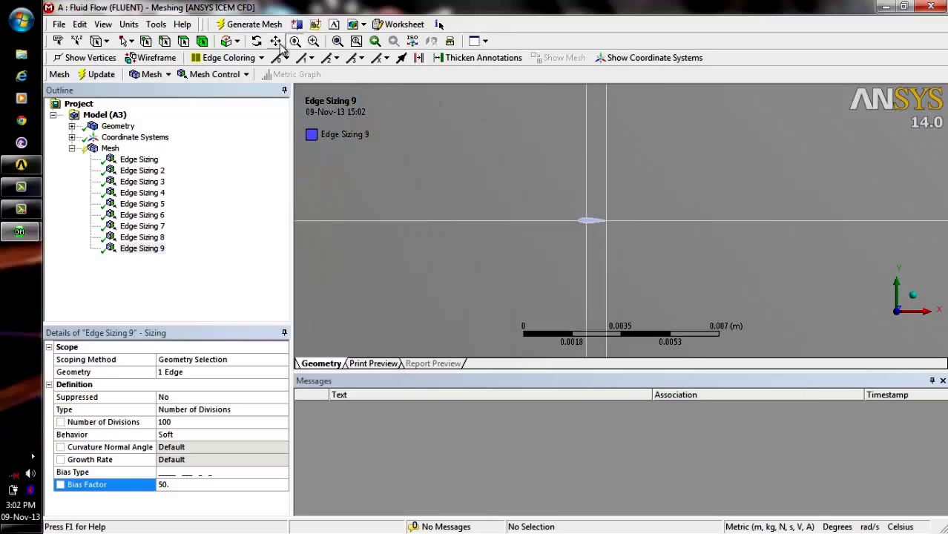
{"action": "left_click_drag", "start_coordinate": [571, 282], "coordinate": [595, 317]}
{"action": "left_click_drag", "start_coordinate": [794, 181], "coordinate": [795, 154]}
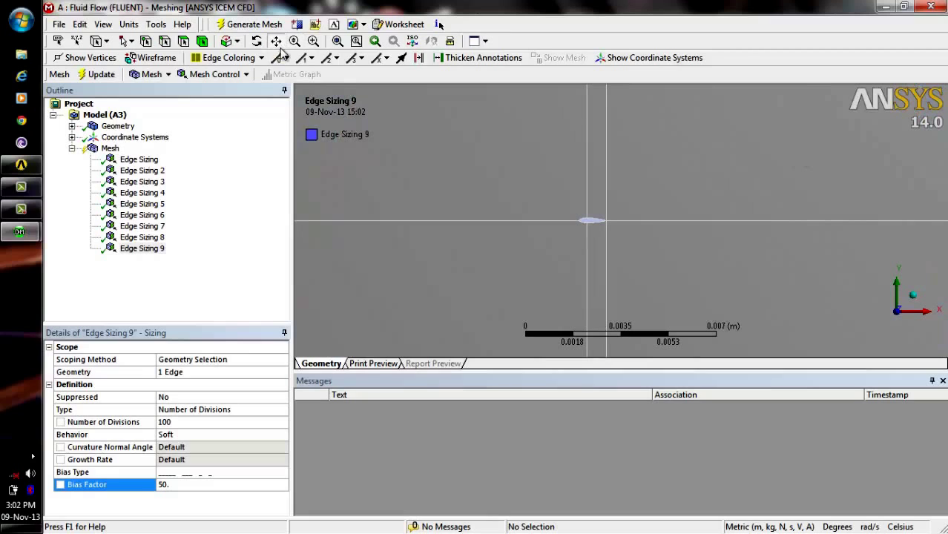
{"action": "left_click", "coordinate": [275, 41]}
{"action": "left_click_drag", "start_coordinate": [757, 224], "coordinate": [522, 250]}
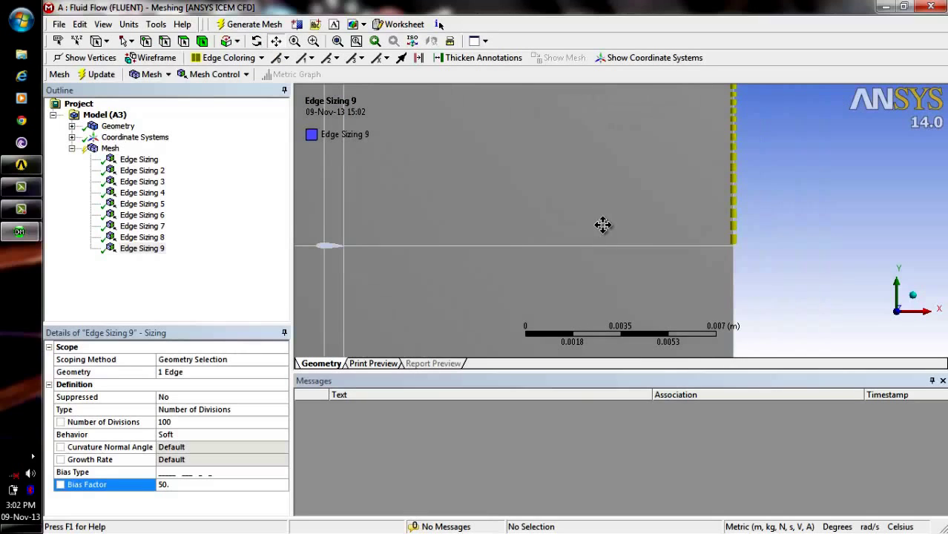
{"action": "left_click", "coordinate": [211, 475]}
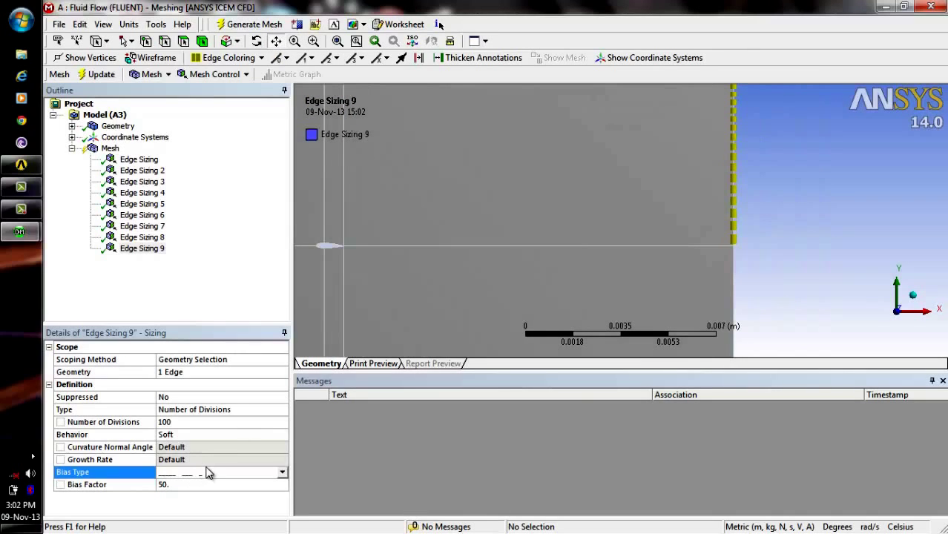
{"action": "left_click", "coordinate": [281, 473]}
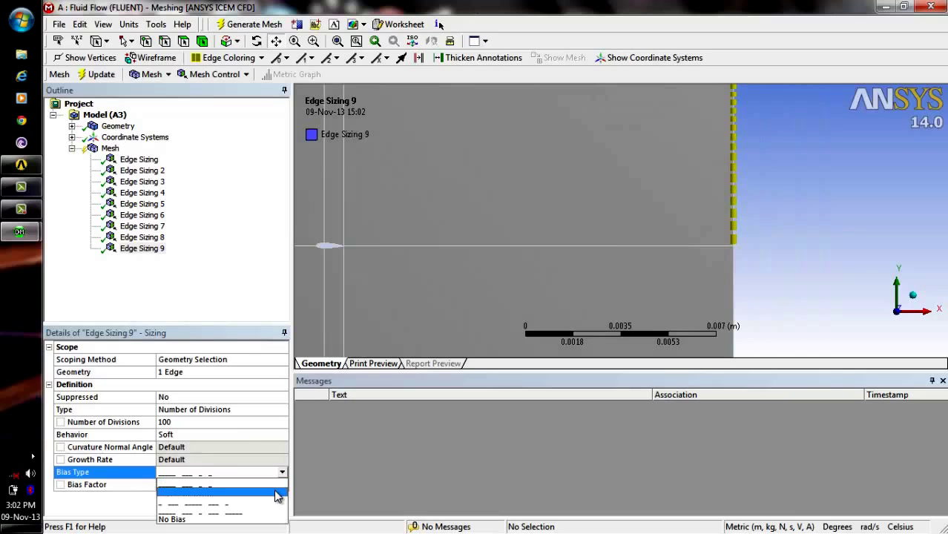
{"action": "left_click", "coordinate": [275, 493]}
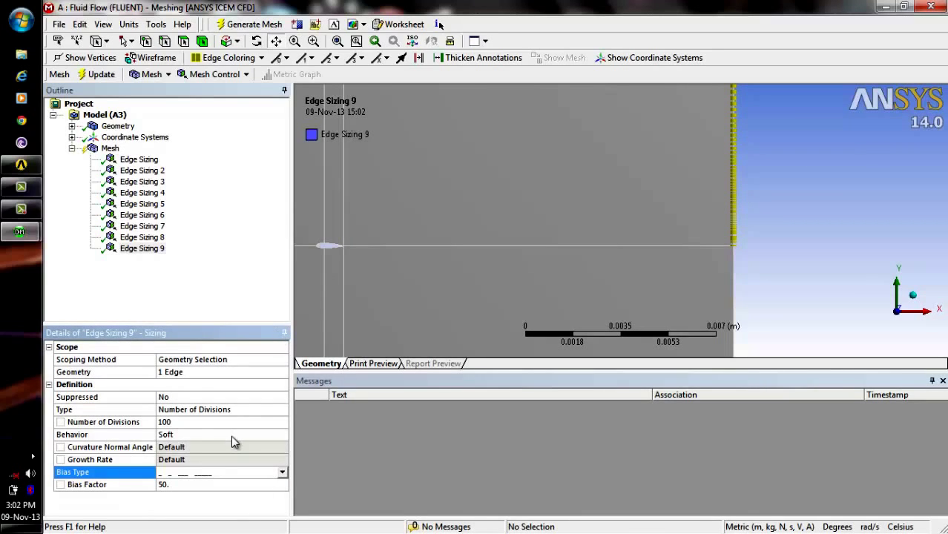
Insert a tenth mesh sizing scoped to the lower half of the domain's vertical downstream boundary.
{"action": "left_click", "coordinate": [110, 149]}
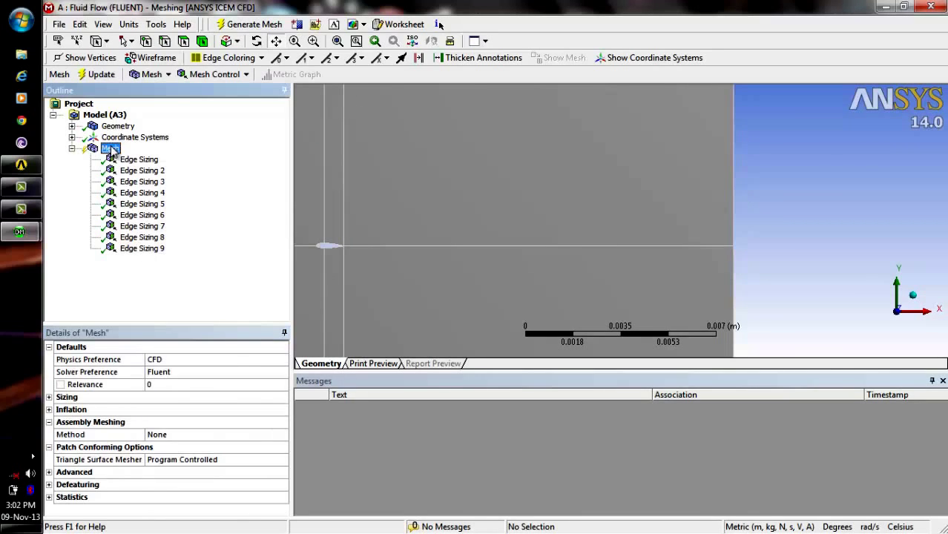
{"action": "right_click", "coordinate": [111, 150]}
{"action": "mouse_move", "coordinate": [181, 160]}
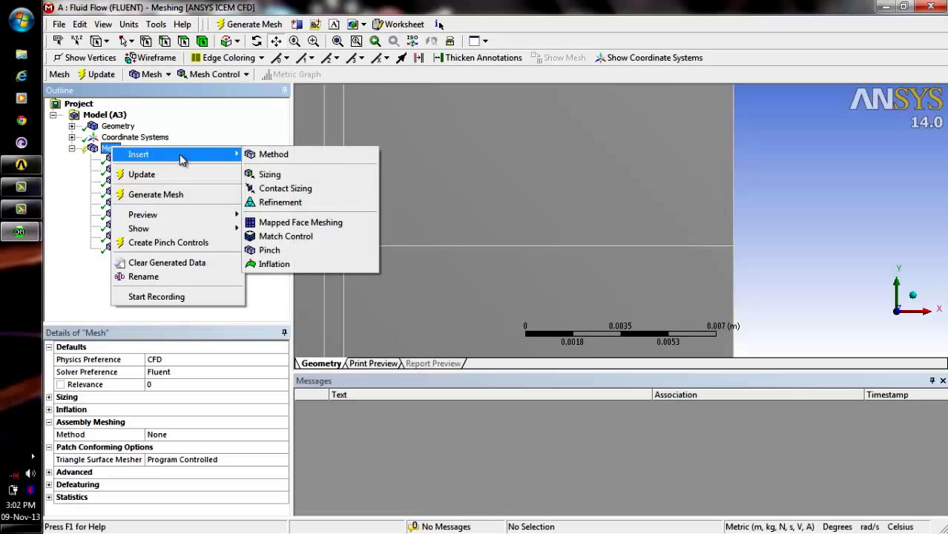
{"action": "left_click", "coordinate": [280, 175]}
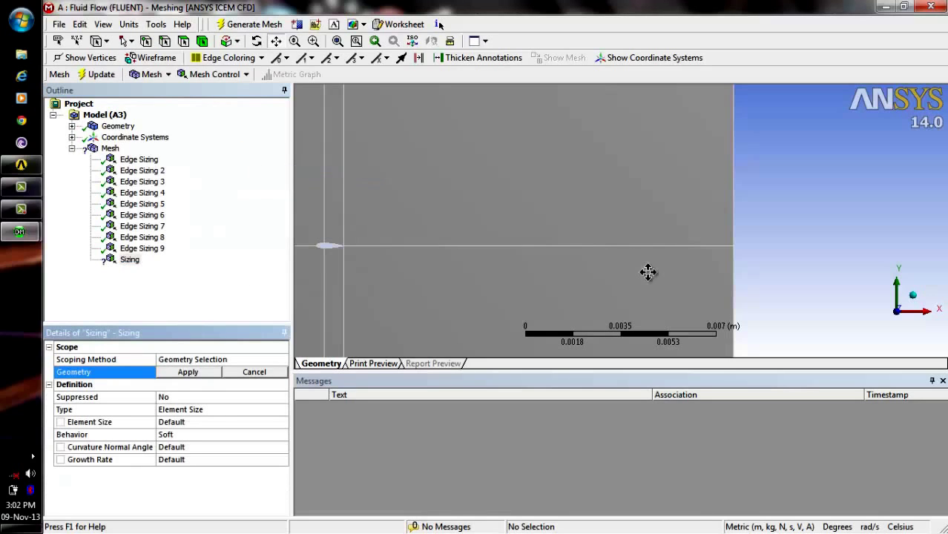
{"action": "left_click", "coordinate": [163, 42]}
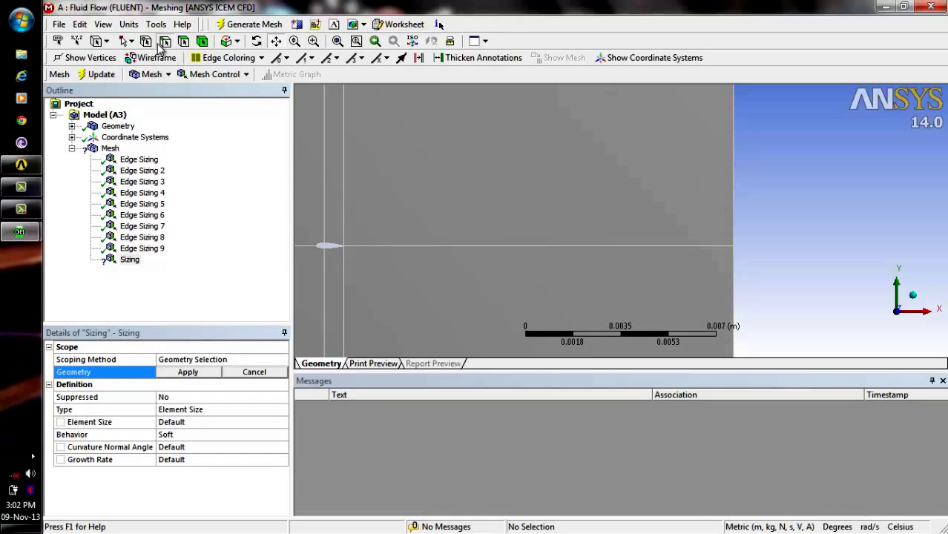
{"action": "left_click", "coordinate": [735, 284]}
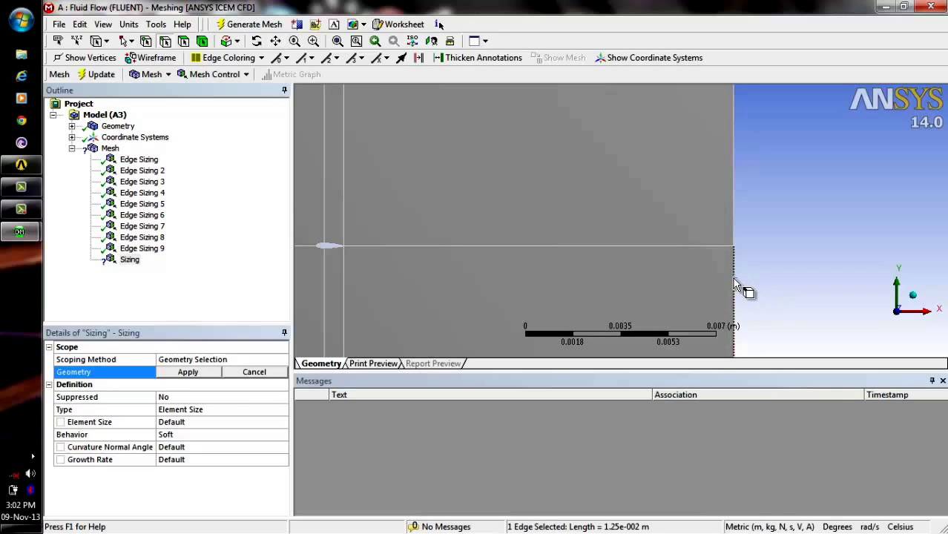
{"action": "left_click", "coordinate": [188, 372]}
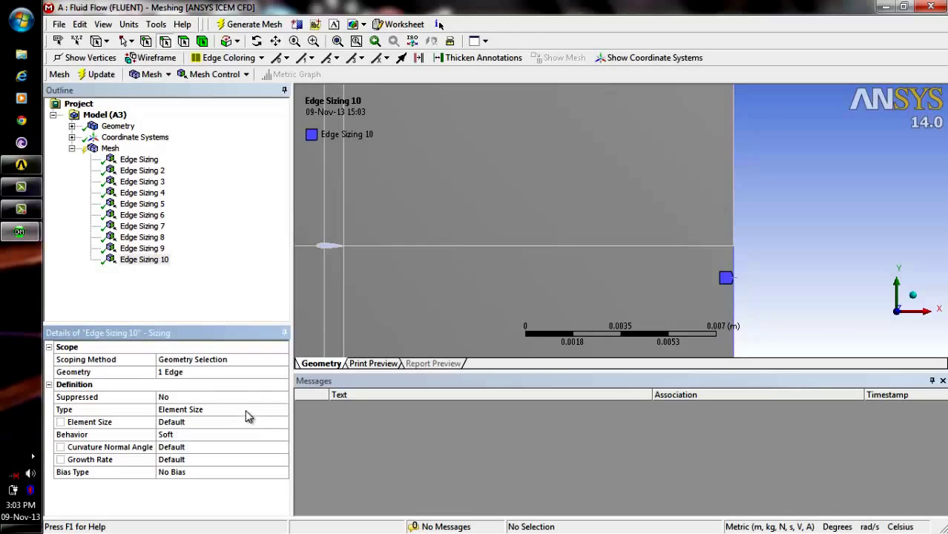
Define the sizing of the lower vertical downstream edge by Number of Divisions and set it to 100.
{"action": "left_click", "coordinate": [283, 410]}
{"action": "left_click", "coordinate": [282, 411]}
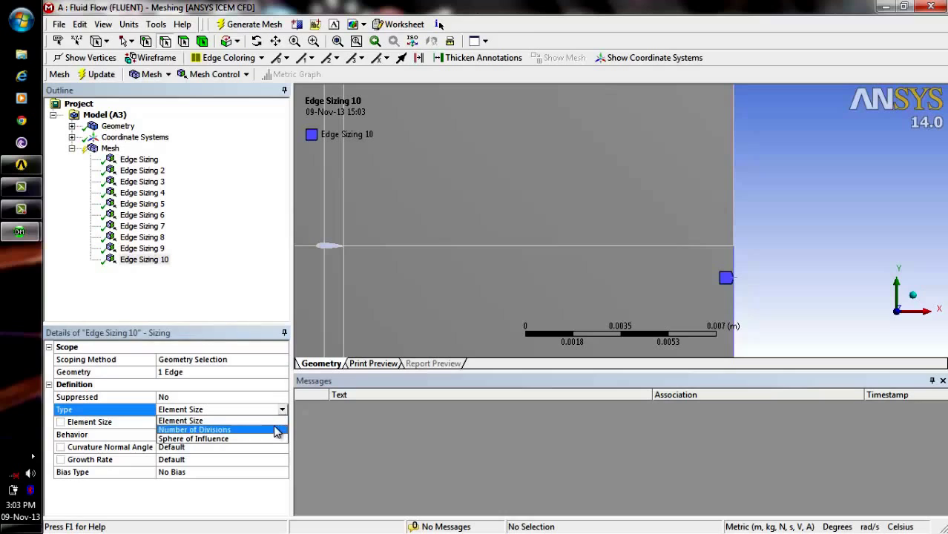
{"action": "left_click", "coordinate": [276, 429]}
{"action": "left_click", "coordinate": [244, 423]}
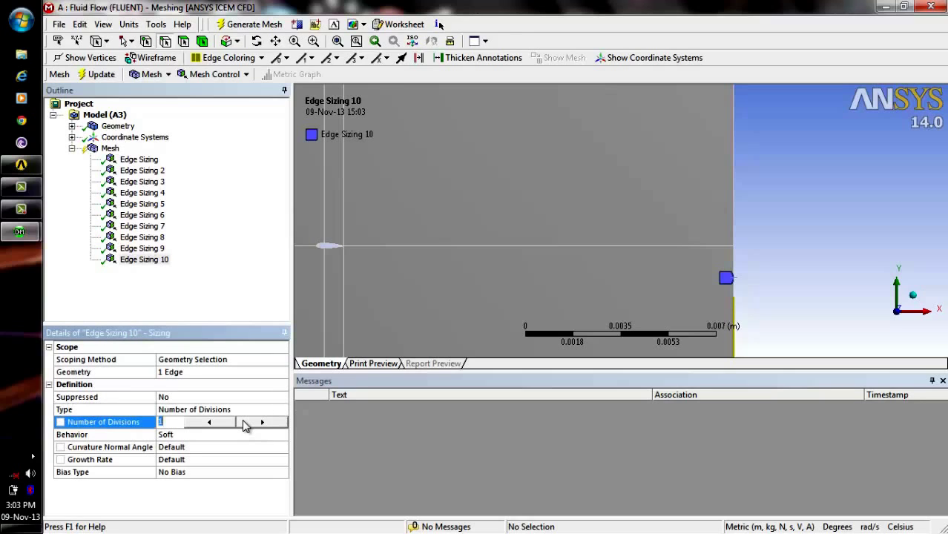
Give the sizing of the lower vertical downstream edge the short-to-long bias type with a bias factor of 50.
{"action": "left_click", "coordinate": [244, 471]}
{"action": "left_click", "coordinate": [283, 473]}
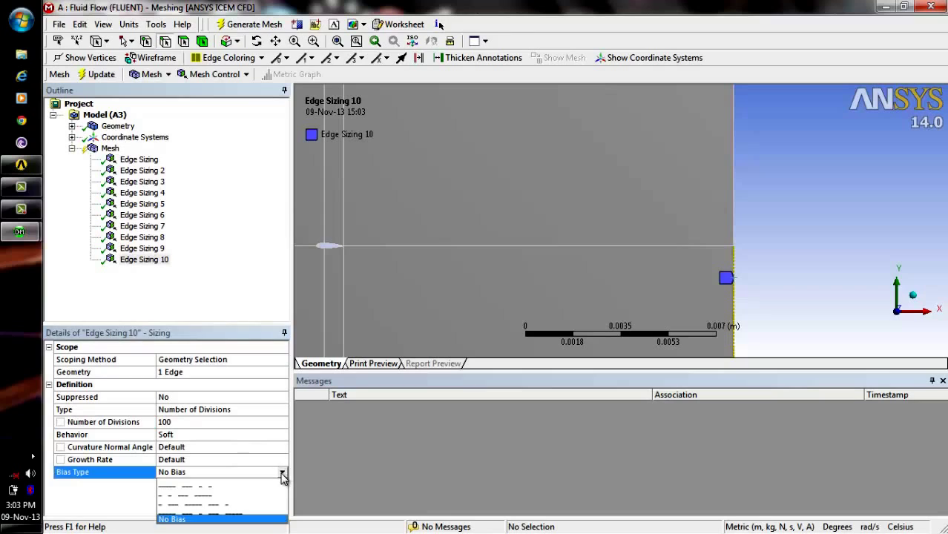
{"action": "left_click", "coordinate": [269, 493]}
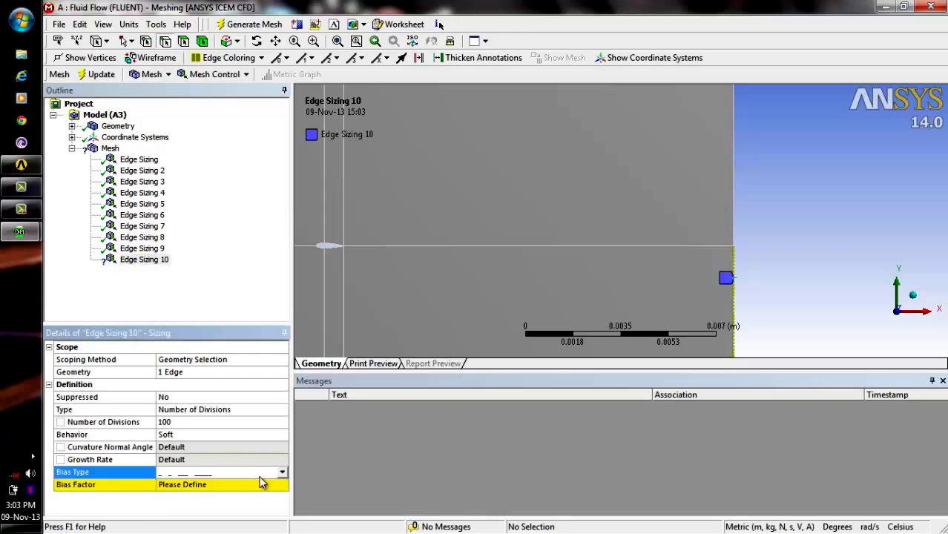
{"action": "left_click", "coordinate": [259, 483]}
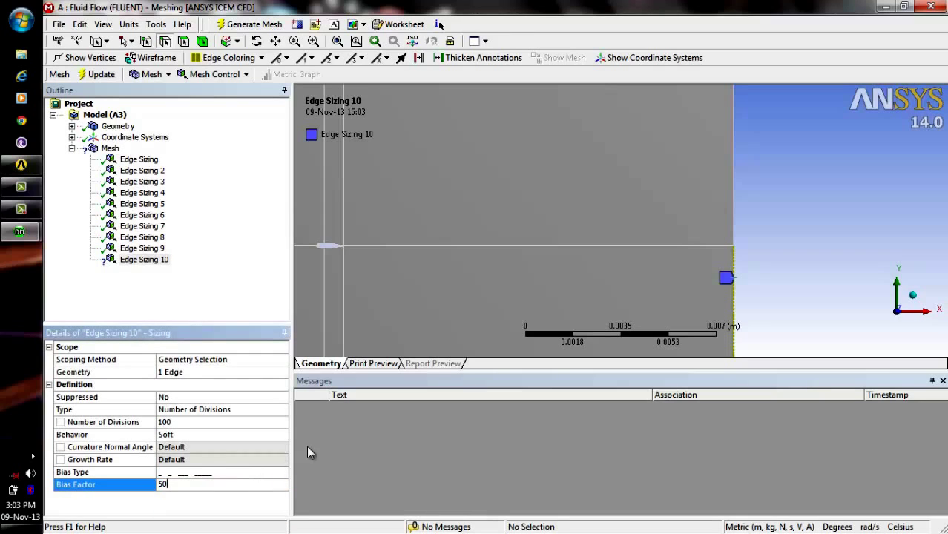
{"action": "key", "text": "Return"}
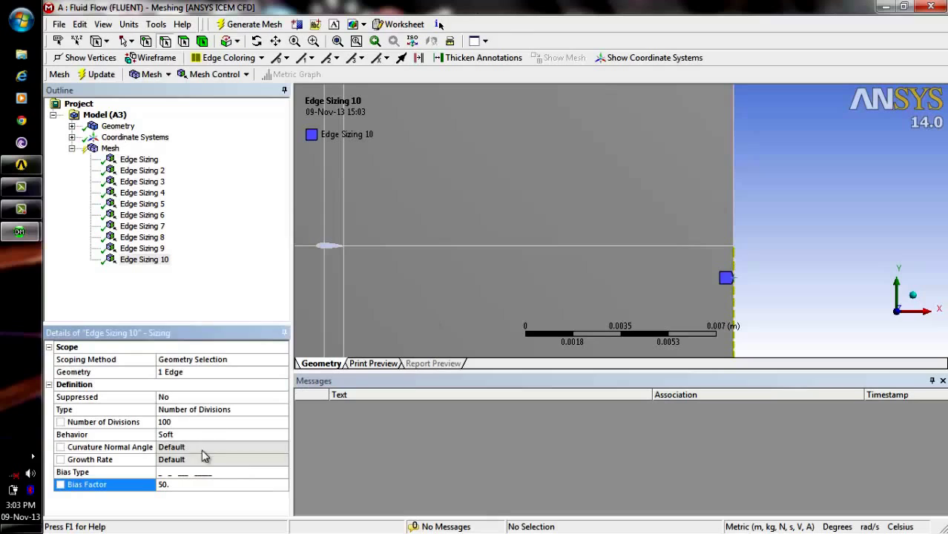
Switch the bias type of the lower vertical downstream edge's sizing to long-to-short.
{"action": "left_click", "coordinate": [247, 474]}
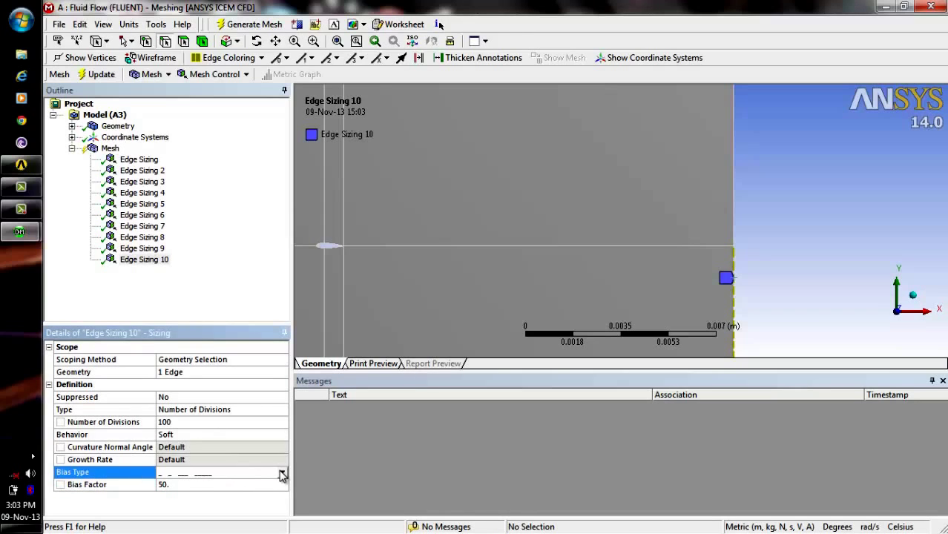
{"action": "left_click", "coordinate": [284, 476]}
{"action": "left_click", "coordinate": [278, 484]}
Insert a Mapped Face Meshing control scoped to all six faces of the C-shaped domain.
{"action": "left_click", "coordinate": [338, 42]}
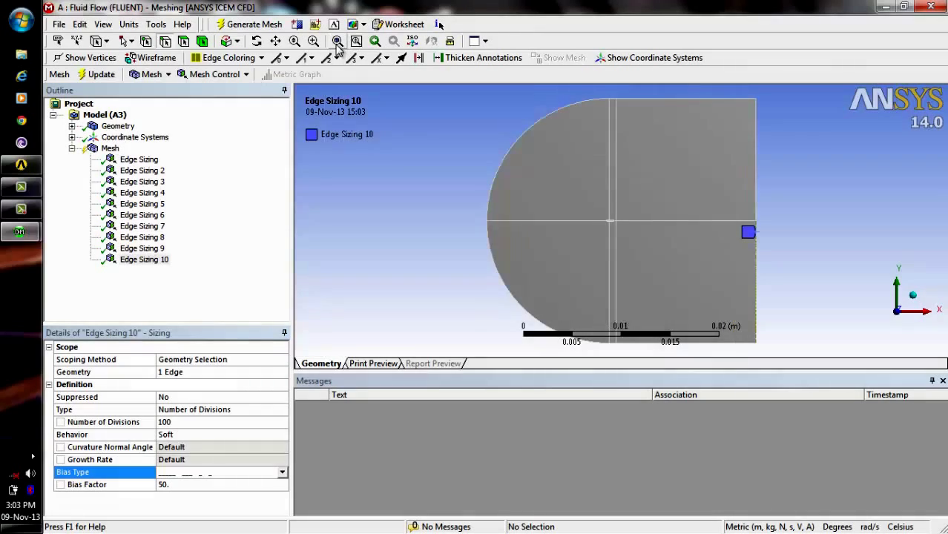
{"action": "left_click", "coordinate": [112, 149]}
{"action": "right_click", "coordinate": [116, 152]}
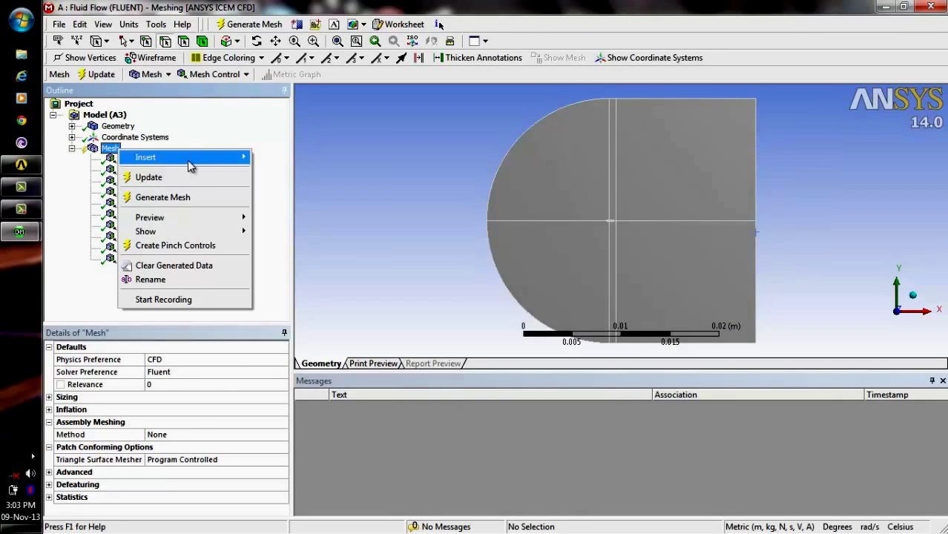
{"action": "mouse_move", "coordinate": [188, 161]}
{"action": "left_click", "coordinate": [282, 226]}
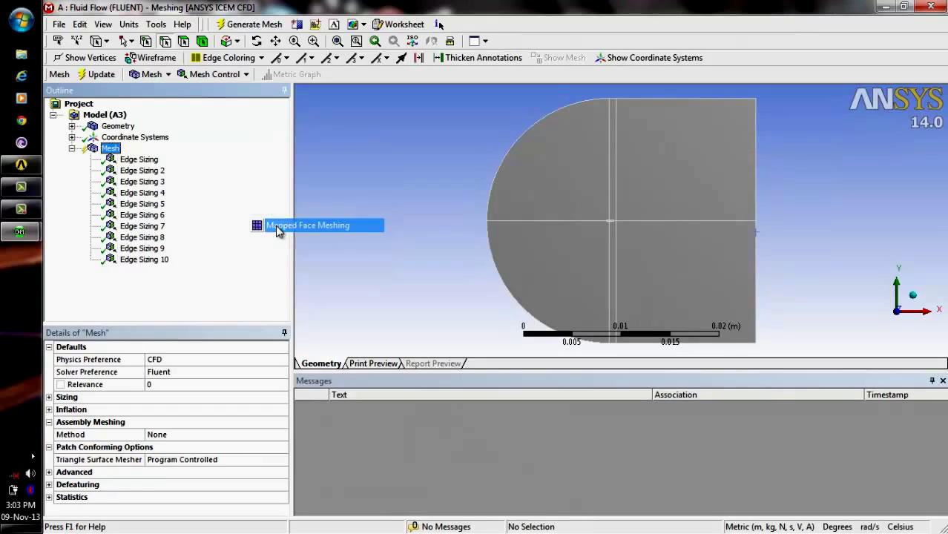
{"action": "left_click", "coordinate": [571, 201]}
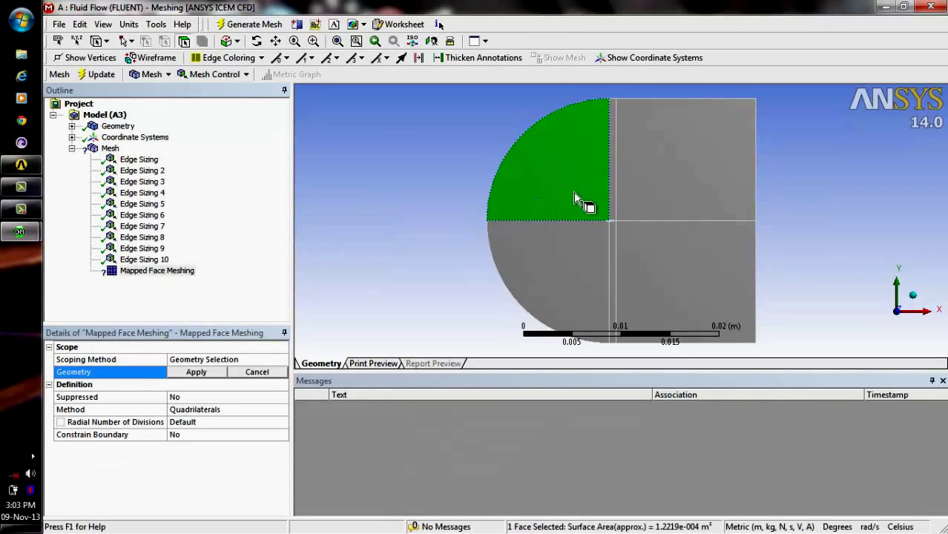
{"action": "left_click", "coordinate": [611, 186], "text": "ctrl"}
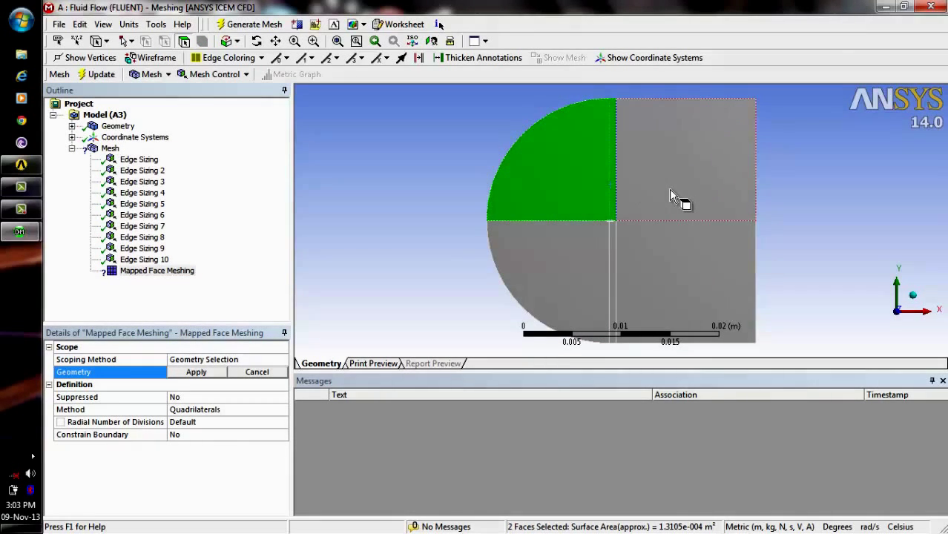
{"action": "left_click", "coordinate": [669, 189], "text": "ctrl"}
{"action": "left_click", "coordinate": [684, 293], "text": "ctrl"}
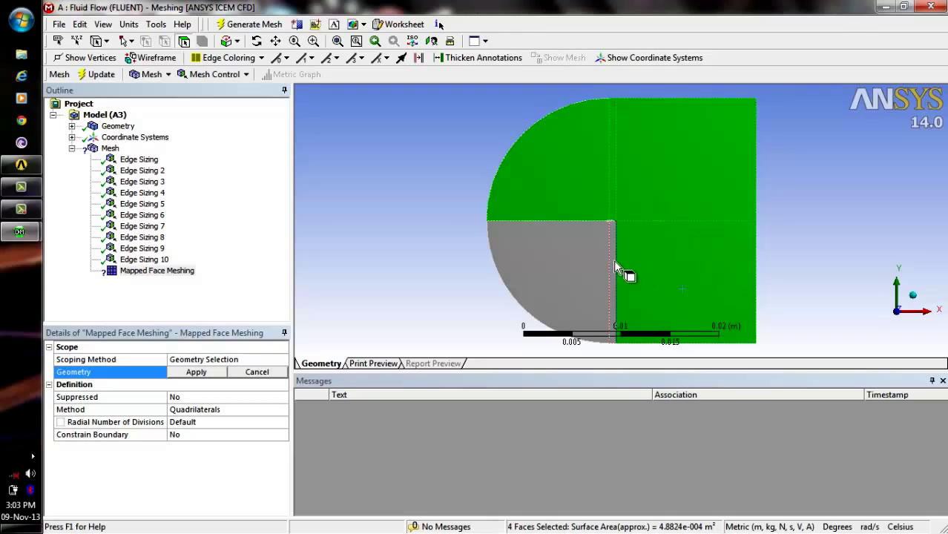
{"action": "left_click", "coordinate": [613, 266], "text": "ctrl"}
{"action": "left_click", "coordinate": [537, 278], "text": "ctrl"}
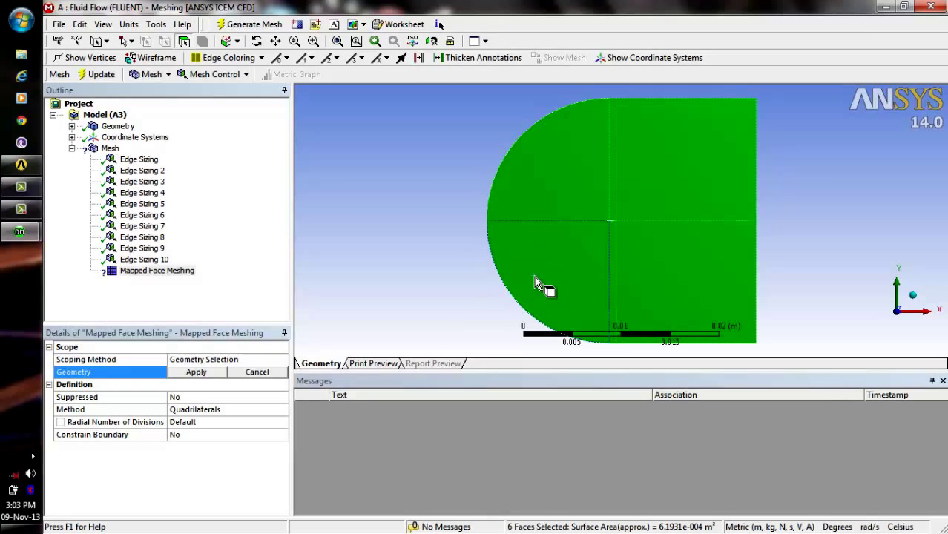
{"action": "left_click", "coordinate": [197, 372]}
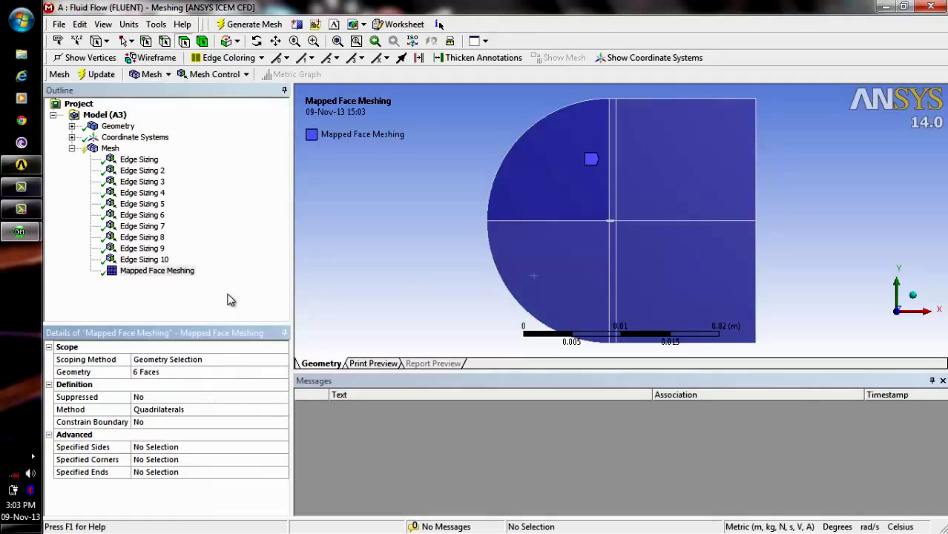
Generate the mesh for the whole domain from the ten edge sizings and the mapped face control.
{"action": "left_click", "coordinate": [115, 148]}
{"action": "right_click", "coordinate": [115, 148]}
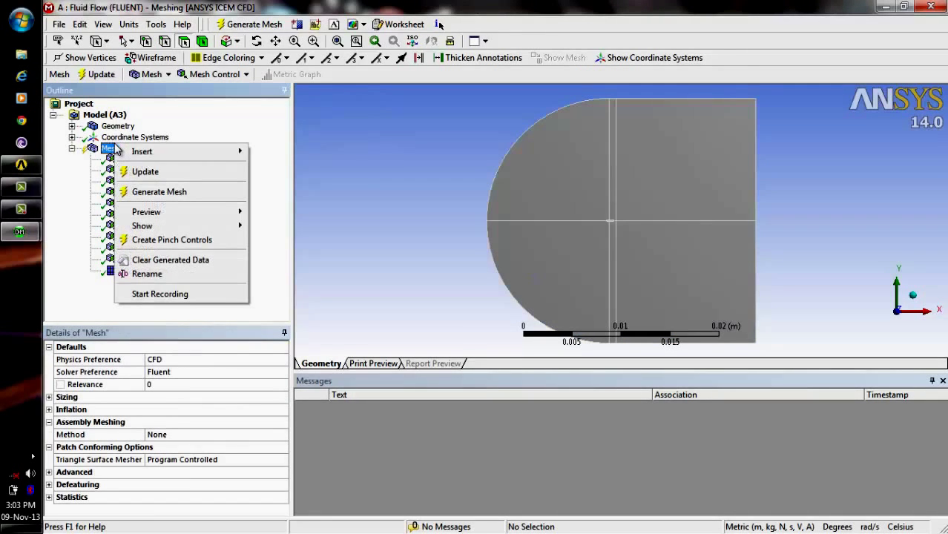
{"action": "left_click", "coordinate": [171, 193]}
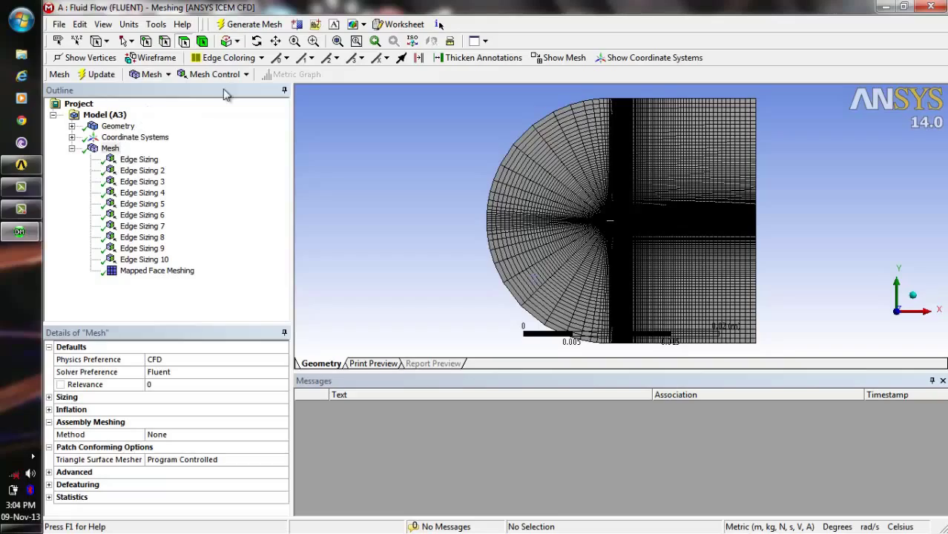
Examine the generated mesh close up around the airfoil, its trailing edge and the wake line.
{"action": "left_click", "coordinate": [294, 40]}
{"action": "mouse_move", "coordinate": [635, 233]}
{"action": "left_mouse_down"}
{"action": "mouse_move", "coordinate": [622, 201]}
{"action": "mouse_move", "coordinate": [621, 95]}
{"action": "left_mouse_up"}
{"action": "left_click_drag", "start_coordinate": [596, 243], "coordinate": [604, 96]}
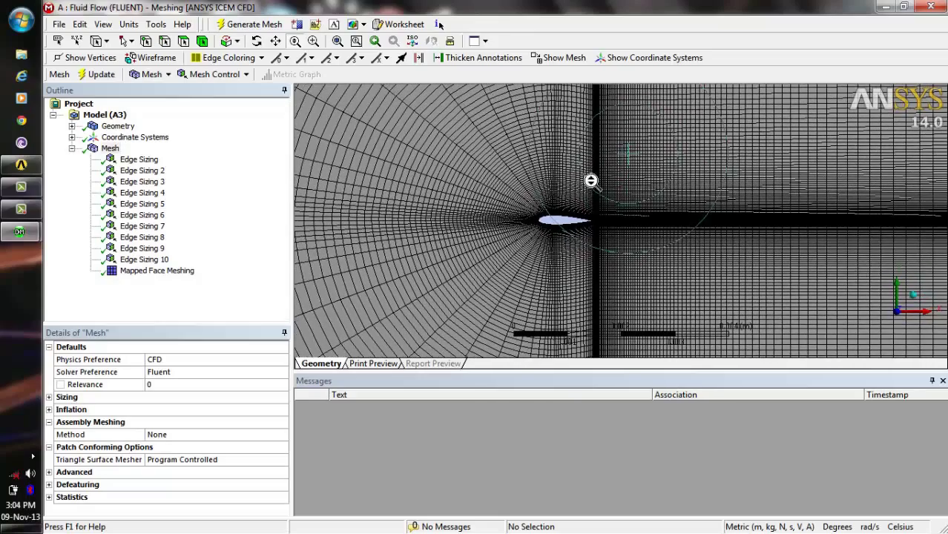
{"action": "left_click_drag", "start_coordinate": [552, 266], "coordinate": [571, 156]}
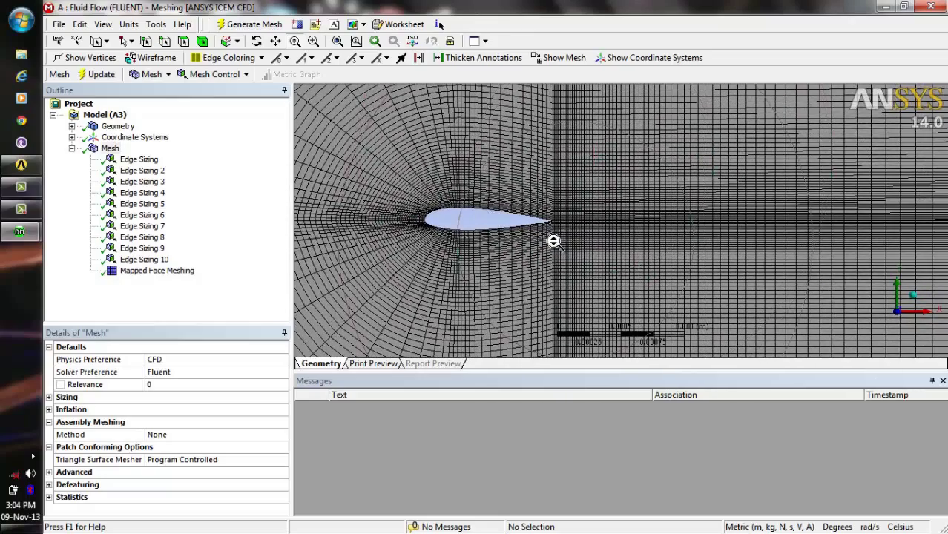
{"action": "left_click_drag", "start_coordinate": [553, 241], "coordinate": [565, 121]}
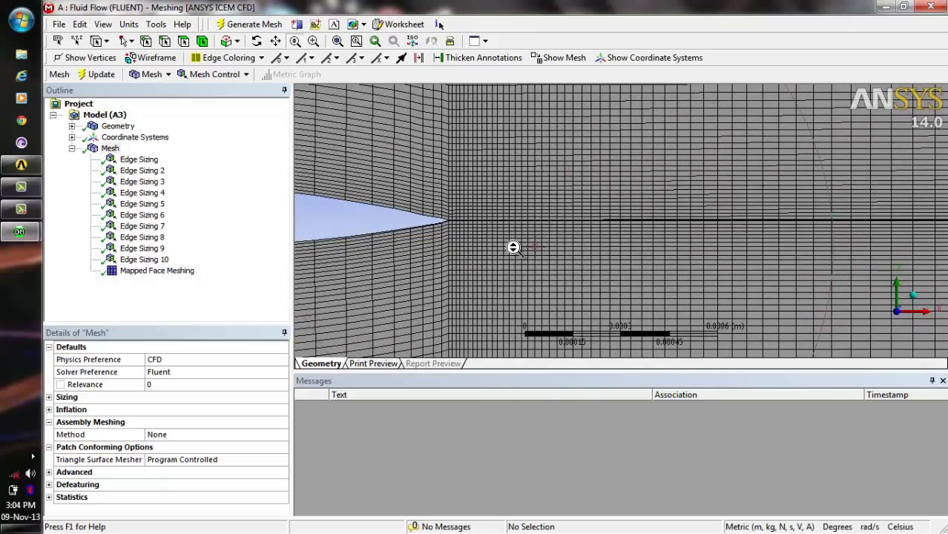
{"action": "left_click_drag", "start_coordinate": [513, 247], "coordinate": [560, 117]}
{"action": "left_click_drag", "start_coordinate": [562, 247], "coordinate": [584, 187]}
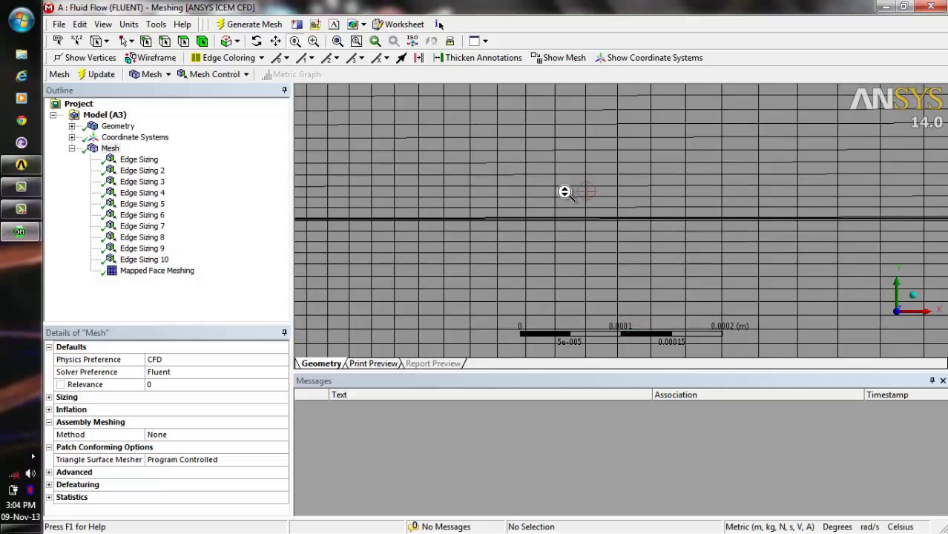
{"action": "left_click_drag", "start_coordinate": [565, 192], "coordinate": [594, 343]}
{"action": "left_click_drag", "start_coordinate": [588, 246], "coordinate": [503, 293]}
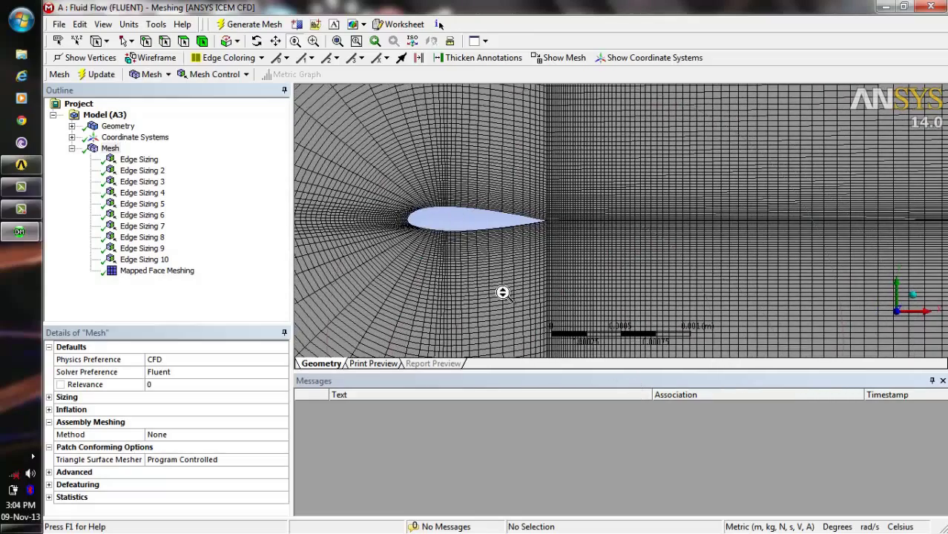
{"action": "left_click_drag", "start_coordinate": [370, 211], "coordinate": [397, 85]}
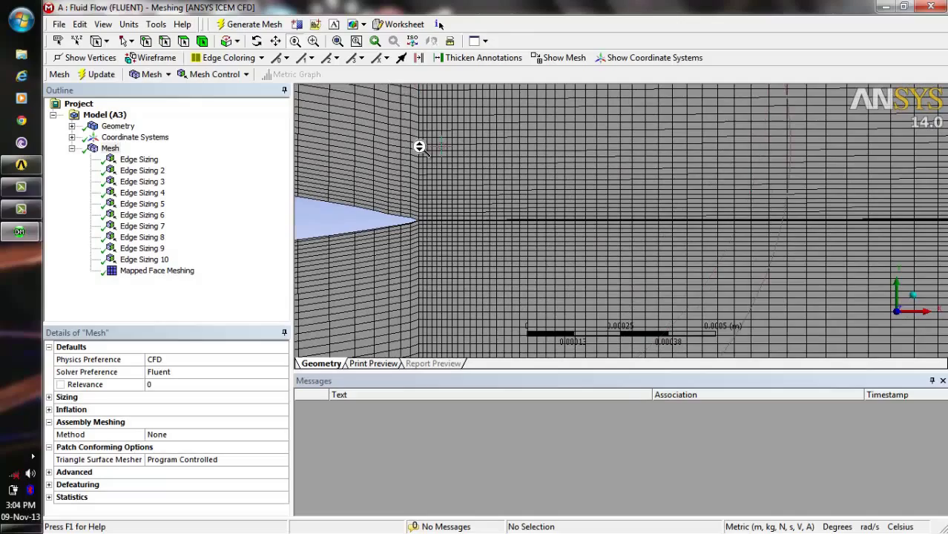
{"action": "left_click_drag", "start_coordinate": [419, 146], "coordinate": [378, 176]}
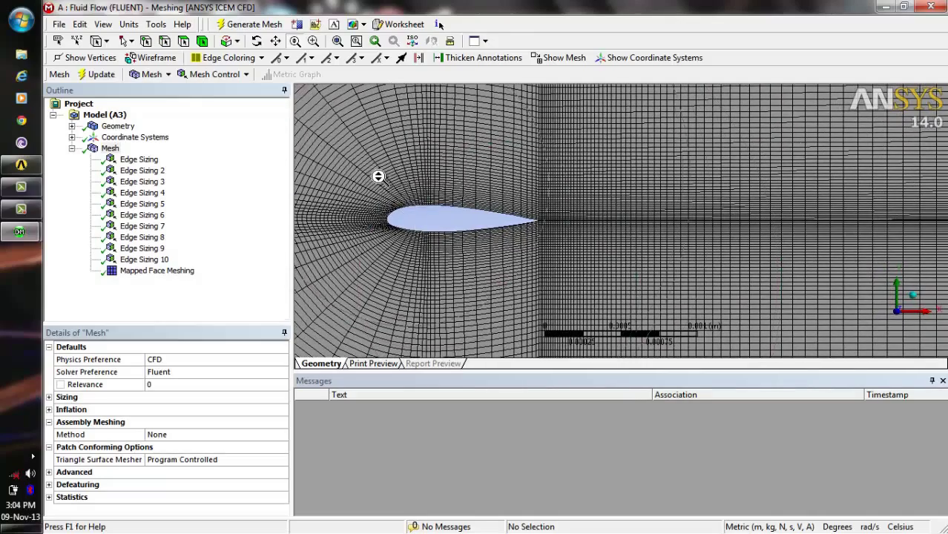
Inspect the mesh upstream of, below and above the airfoil, ending with the whole domain in view.
{"action": "left_click", "coordinate": [276, 41]}
{"action": "left_click_drag", "start_coordinate": [487, 220], "coordinate": [571, 217]}
{"action": "left_click_drag", "start_coordinate": [401, 214], "coordinate": [662, 210]}
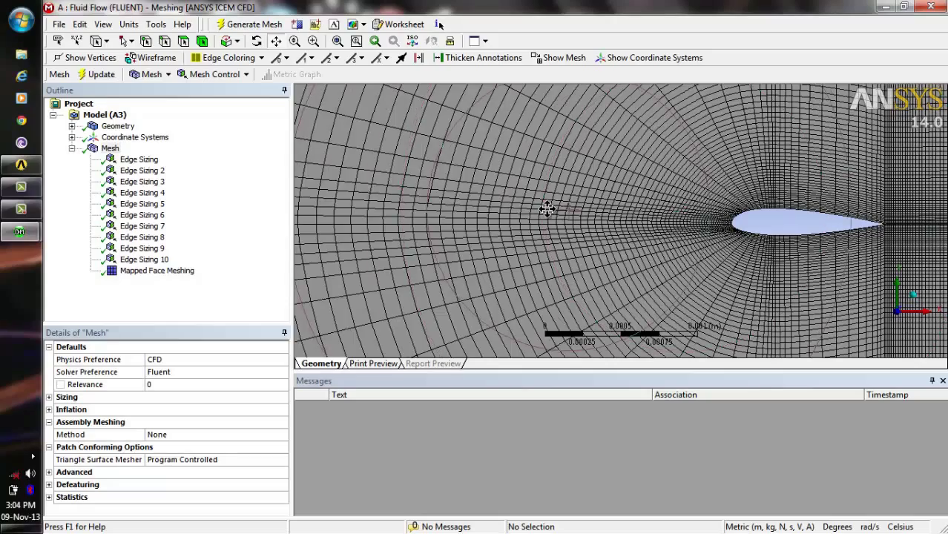
{"action": "left_click_drag", "start_coordinate": [548, 209], "coordinate": [476, 171]}
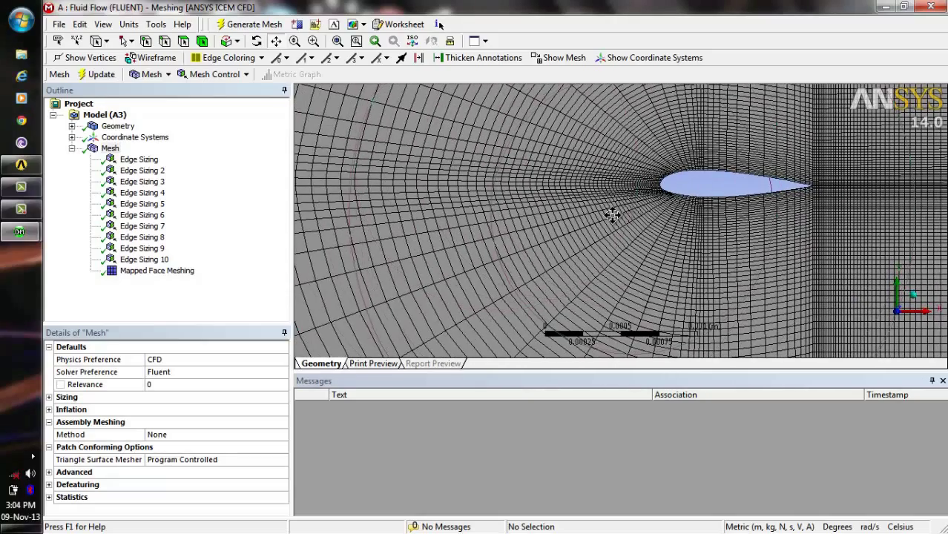
{"action": "left_click_drag", "start_coordinate": [611, 211], "coordinate": [623, 86]}
{"action": "left_click_drag", "start_coordinate": [680, 259], "coordinate": [623, 358]}
{"action": "left_click_drag", "start_coordinate": [610, 296], "coordinate": [581, 406]}
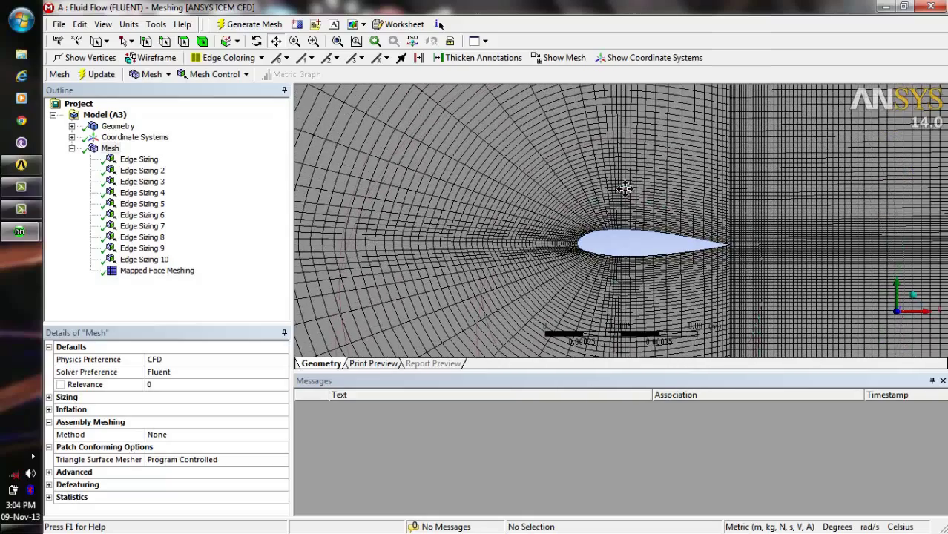
{"action": "left_click_drag", "start_coordinate": [644, 161], "coordinate": [626, 288]}
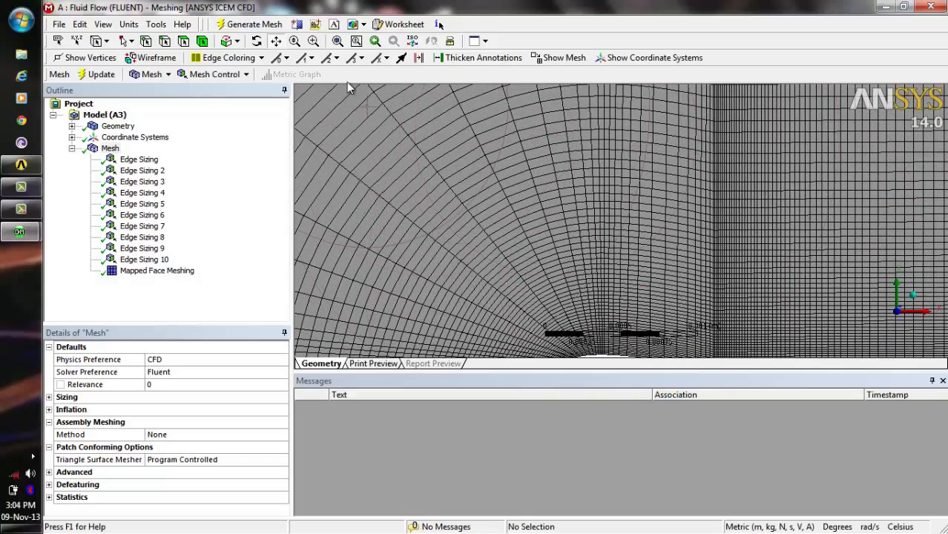
{"action": "left_click", "coordinate": [338, 41]}
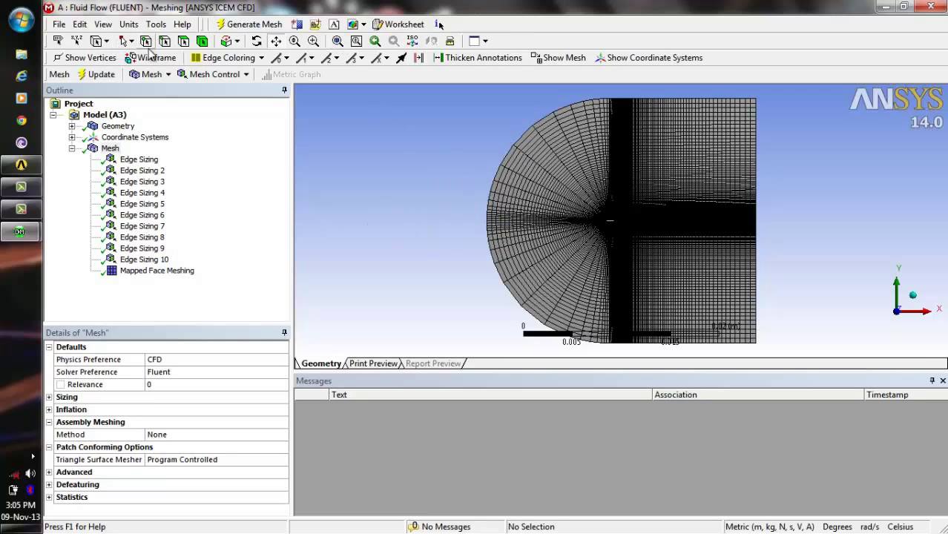
Create a named selection called pressure-far-field from the eight outer boundary edges of the C-shaped domain.
{"action": "left_click", "coordinate": [515, 148]}
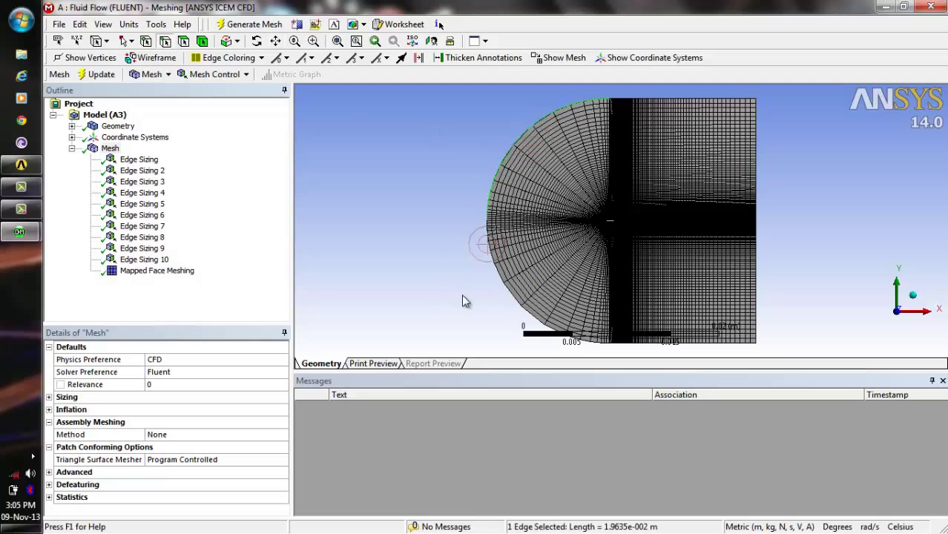
{"action": "left_click", "coordinate": [508, 290], "text": "ctrl"}
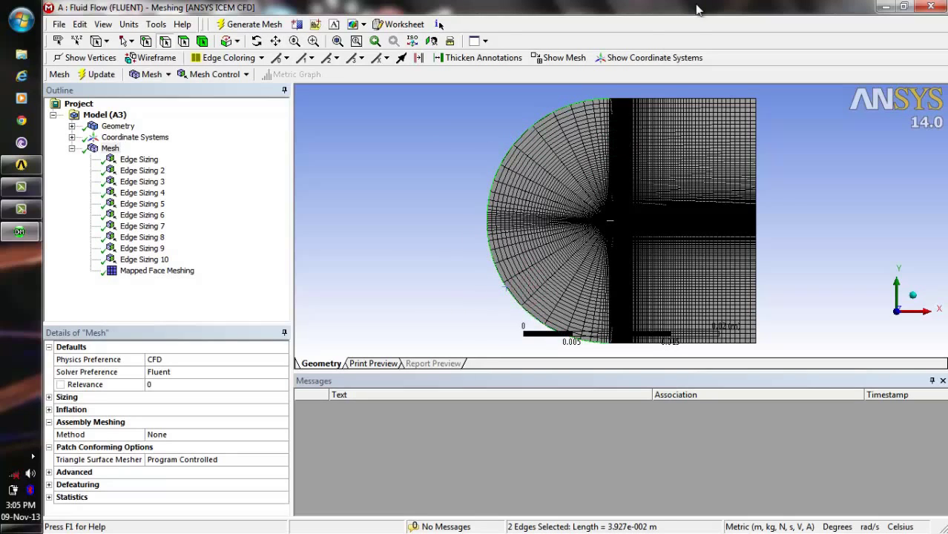
{"action": "left_click", "coordinate": [629, 105], "text": "ctrl"}
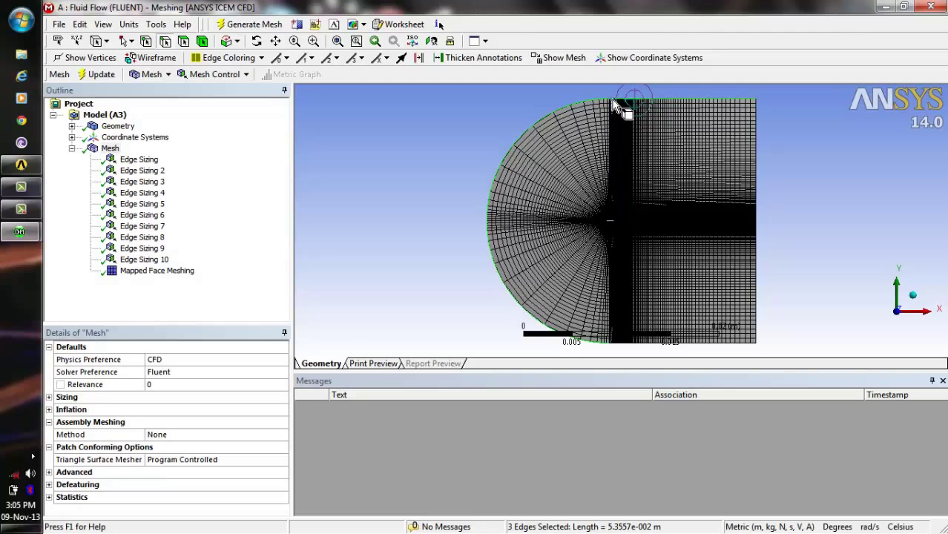
{"action": "left_click", "coordinate": [616, 102], "text": "ctrl"}
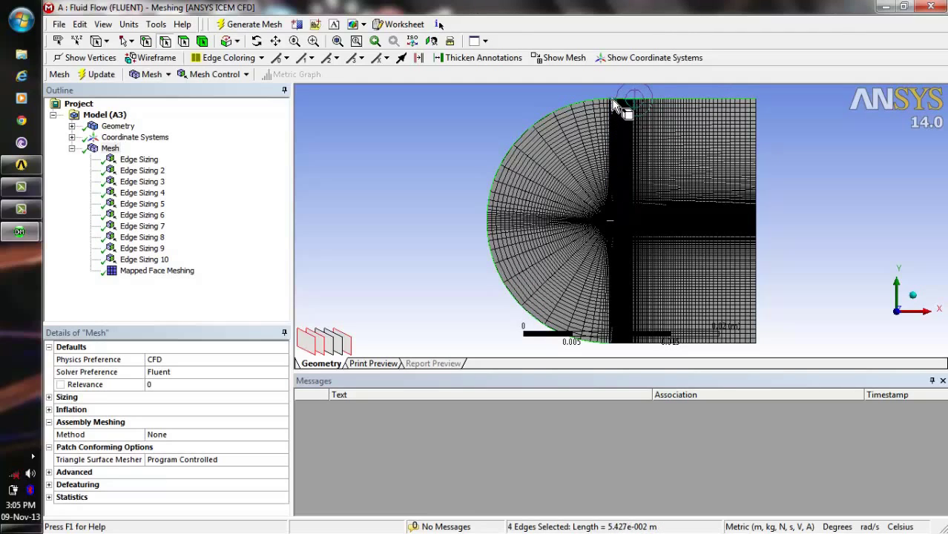
{"action": "left_click", "coordinate": [755, 129], "text": "ctrl"}
{"action": "left_click", "coordinate": [757, 269], "text": "ctrl"}
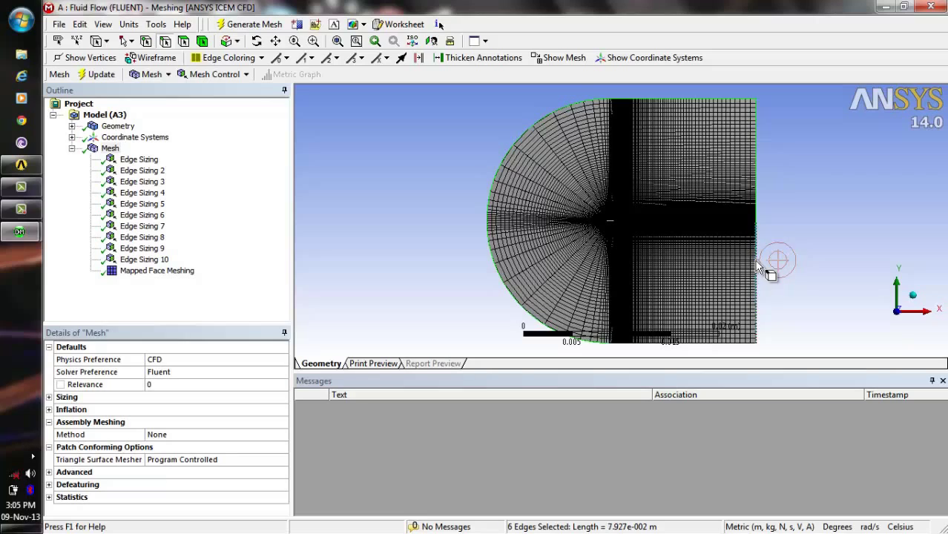
{"action": "left_click", "coordinate": [627, 343], "text": "ctrl"}
{"action": "left_click", "coordinate": [658, 344], "text": "ctrl"}
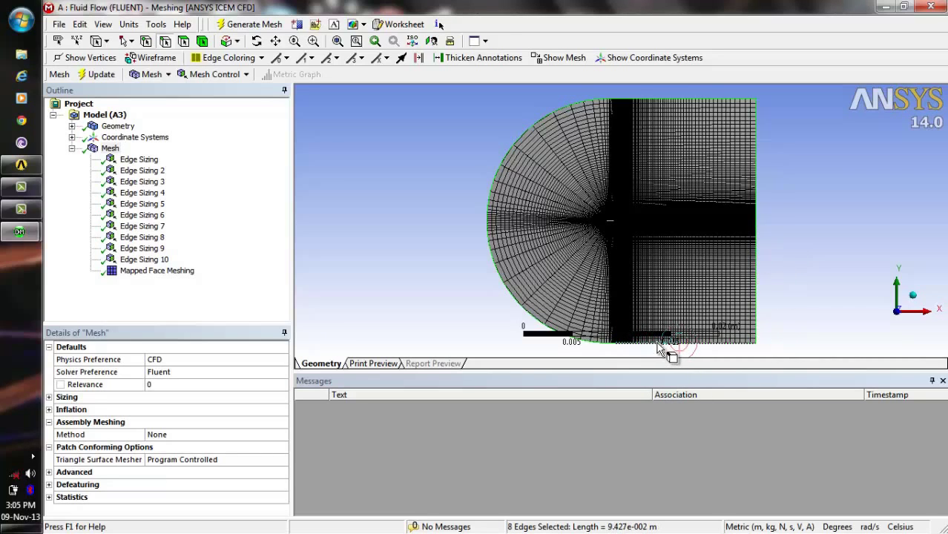
{"action": "right_click", "coordinate": [645, 94]}
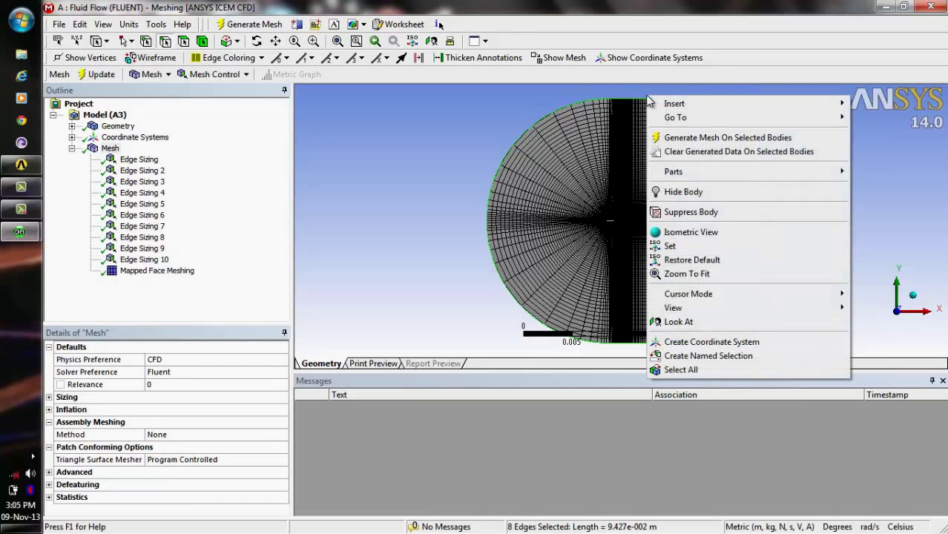
{"action": "left_click", "coordinate": [728, 354]}
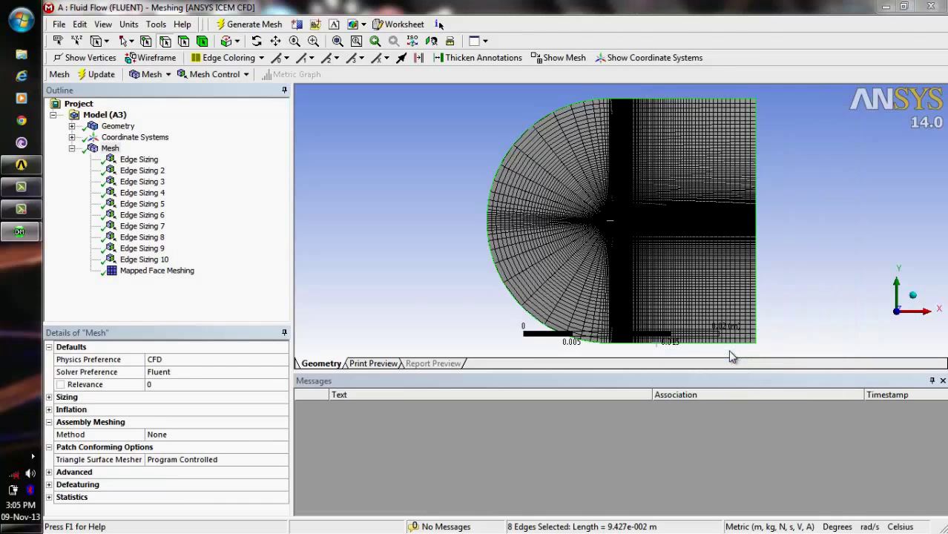
{"action": "type", "text": "pr"}
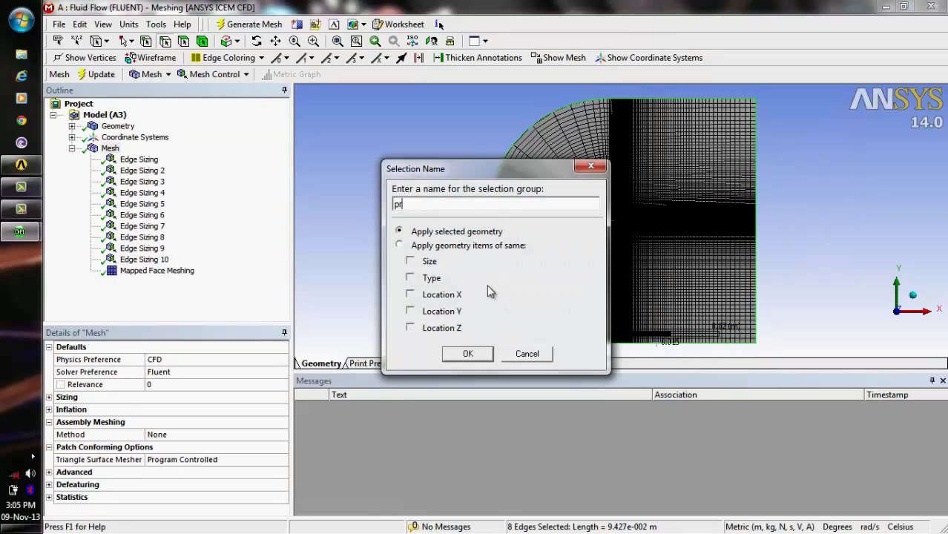
{"action": "type", "text": "essure-far-field"}
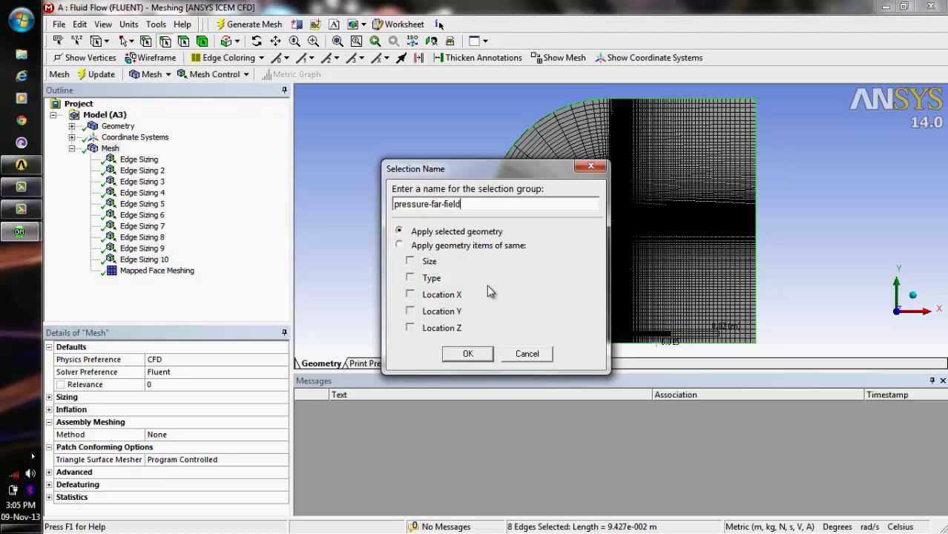
{"action": "left_click", "coordinate": [474, 355]}
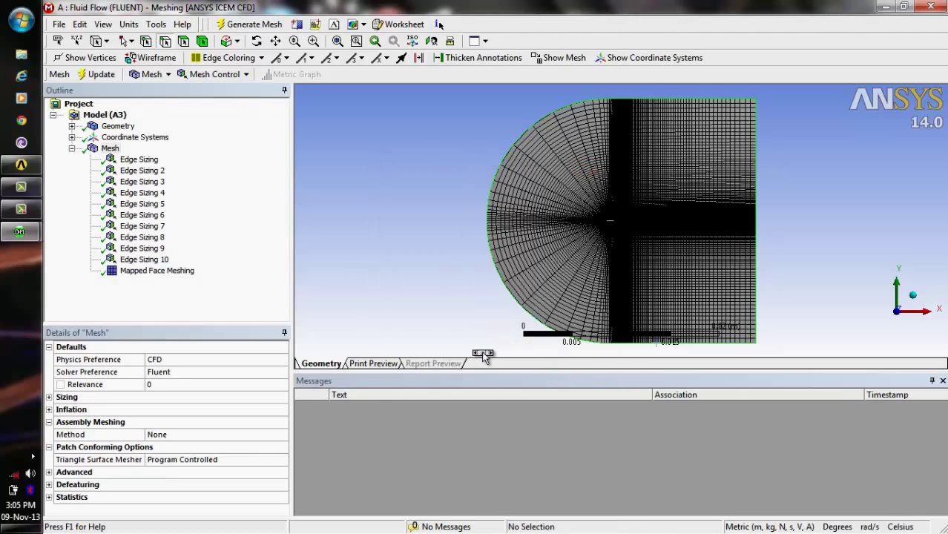
{"action": "left_click", "coordinate": [397, 208]}
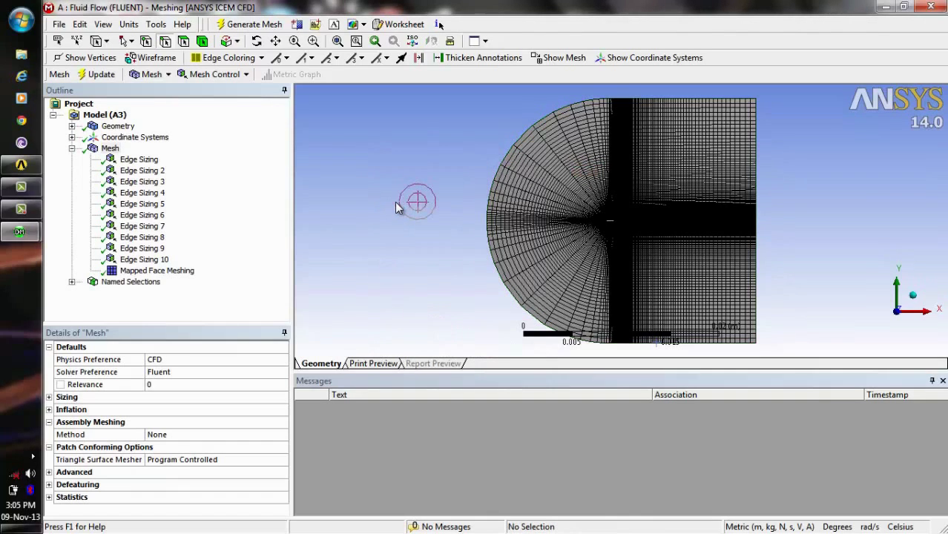
Create a named selection called airfoil-wall from the four edges that form the airfoil's contour.
{"action": "left_click", "coordinate": [295, 40]}
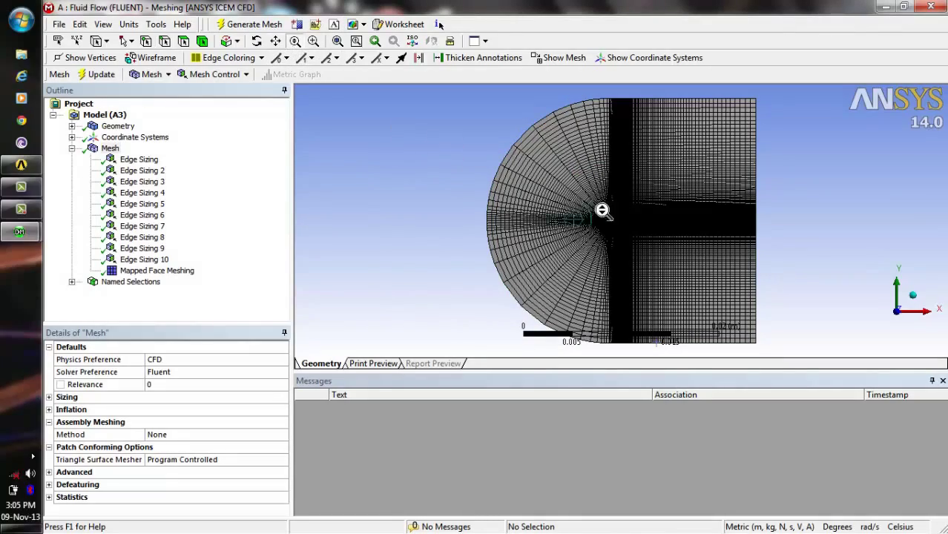
{"action": "left_click_drag", "start_coordinate": [641, 211], "coordinate": [647, 133]}
{"action": "left_click_drag", "start_coordinate": [610, 243], "coordinate": [610, 163]}
{"action": "left_click_drag", "start_coordinate": [584, 241], "coordinate": [593, 162]}
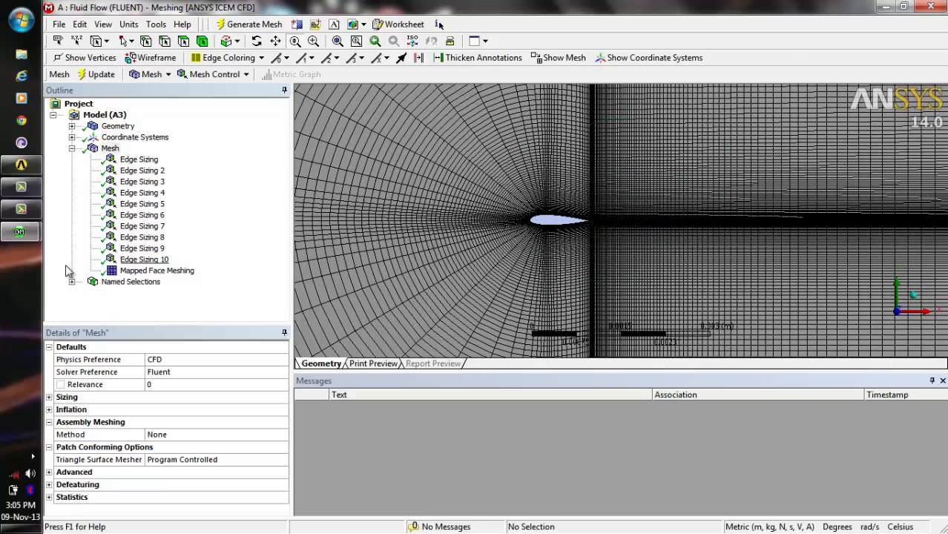
{"action": "left_click", "coordinate": [165, 41]}
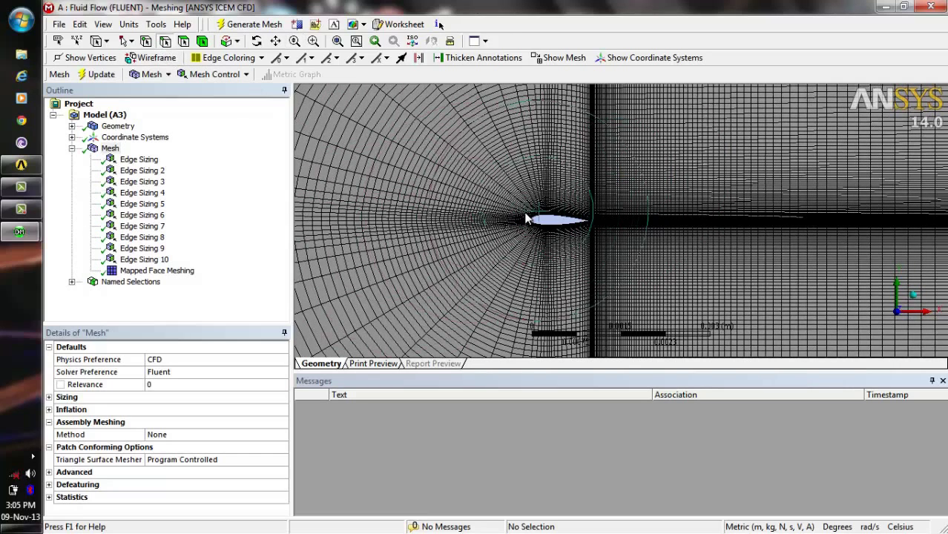
{"action": "left_click", "coordinate": [547, 221]}
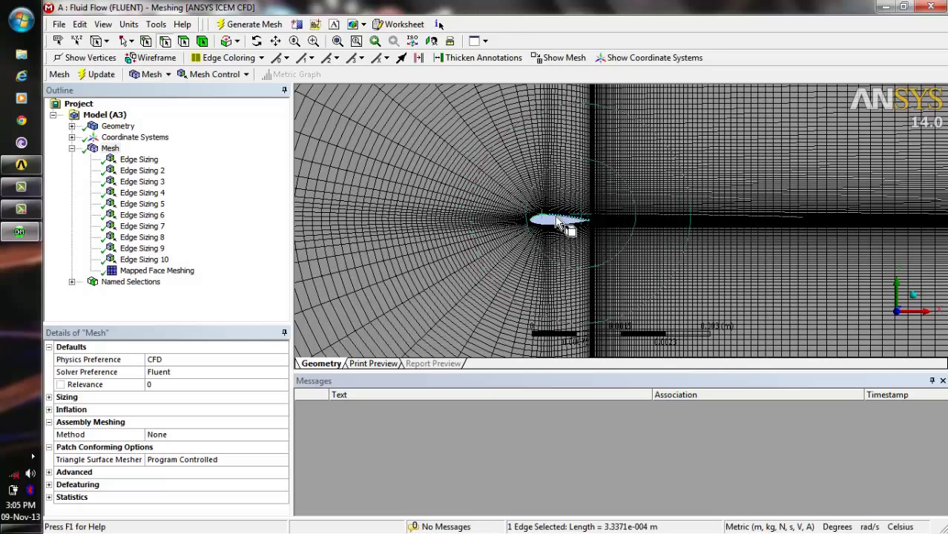
{"action": "left_click", "coordinate": [554, 225], "text": "ctrl"}
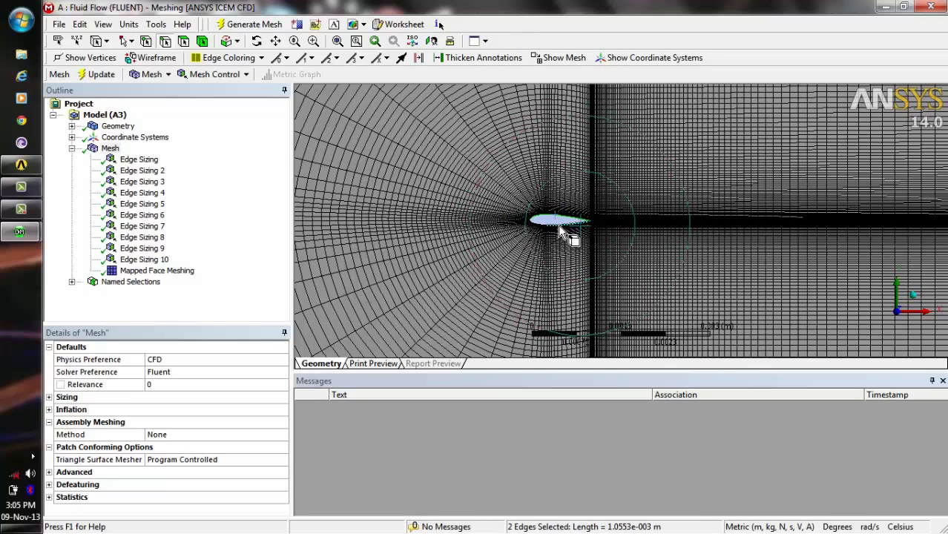
{"action": "left_click", "coordinate": [568, 232], "text": "ctrl"}
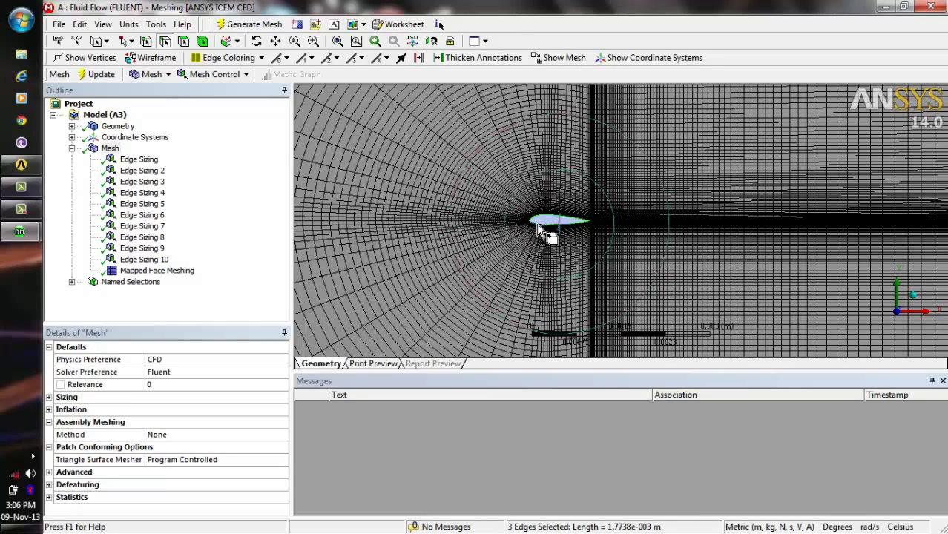
{"action": "left_click", "coordinate": [555, 232], "text": "ctrl"}
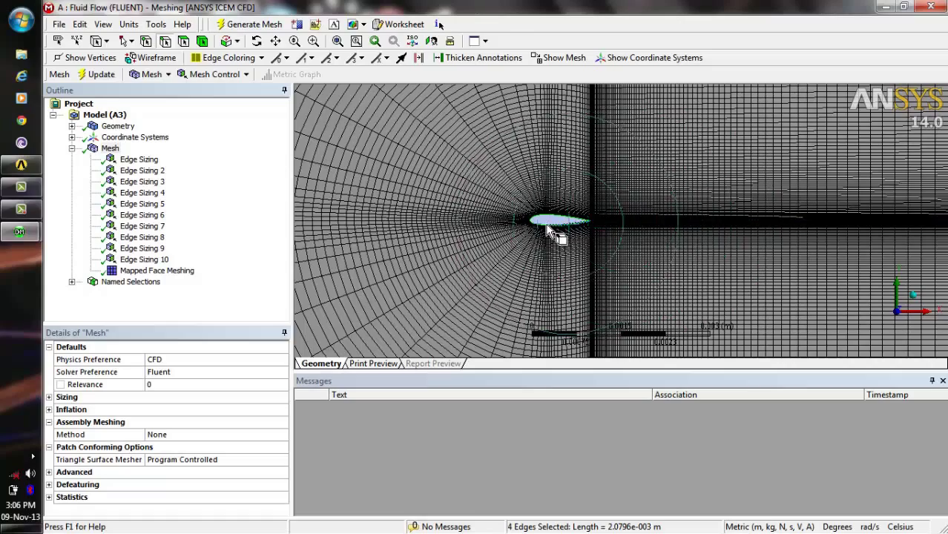
{"action": "left_click", "coordinate": [294, 41]}
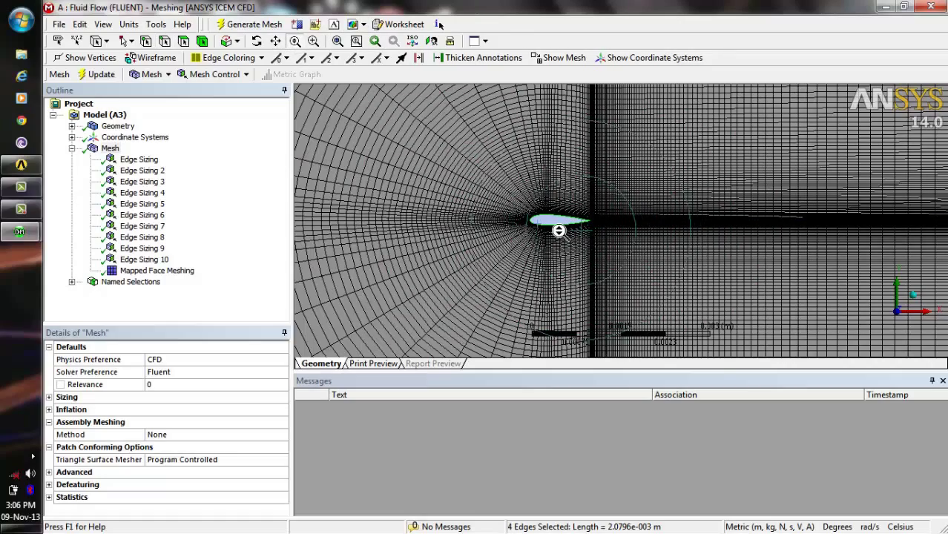
{"action": "left_click_drag", "start_coordinate": [560, 229], "coordinate": [548, 130]}
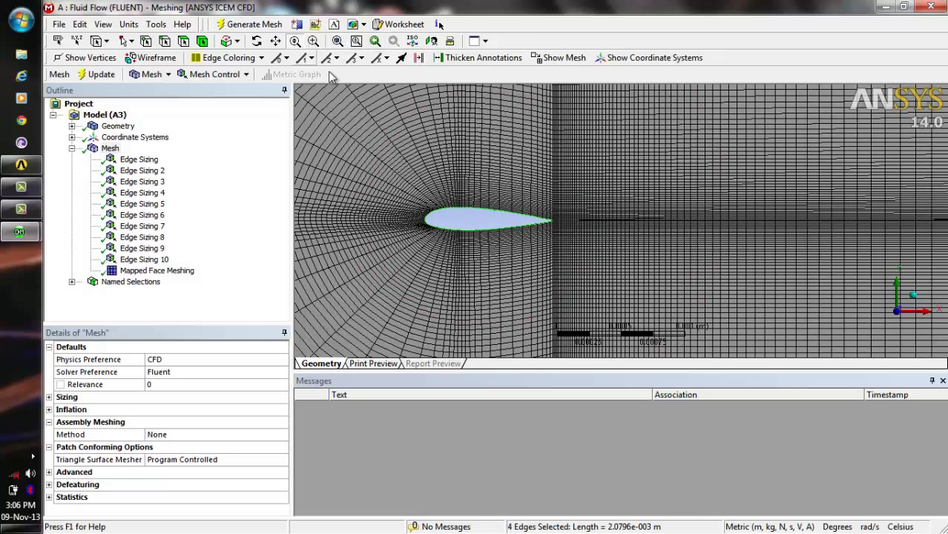
{"action": "right_click", "coordinate": [494, 211]}
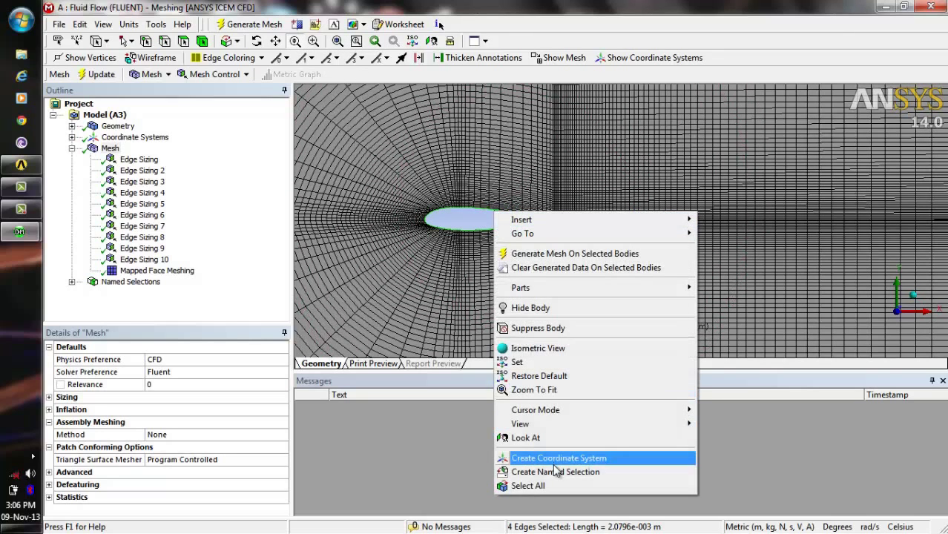
{"action": "left_click", "coordinate": [557, 472]}
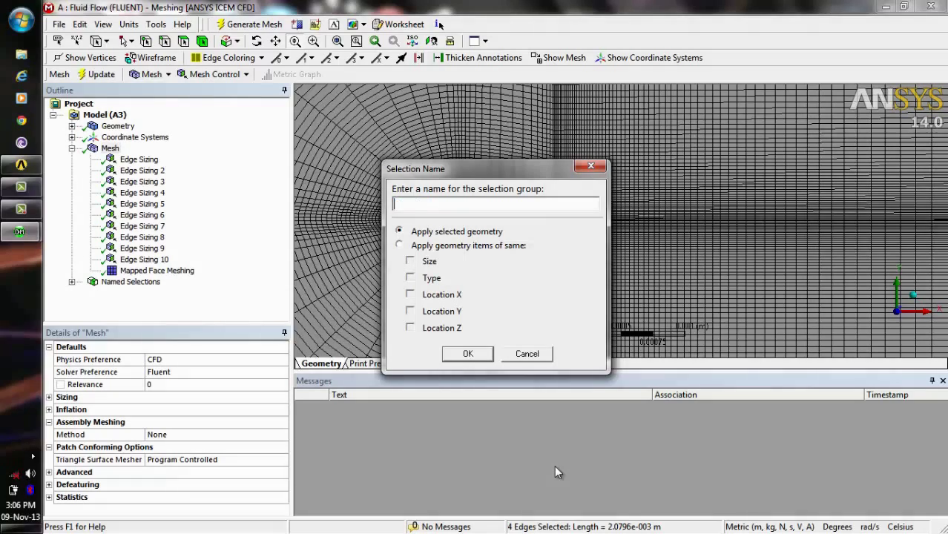
{"action": "type", "text": "airfoil-wall"}
{"action": "left_click", "coordinate": [478, 357]}
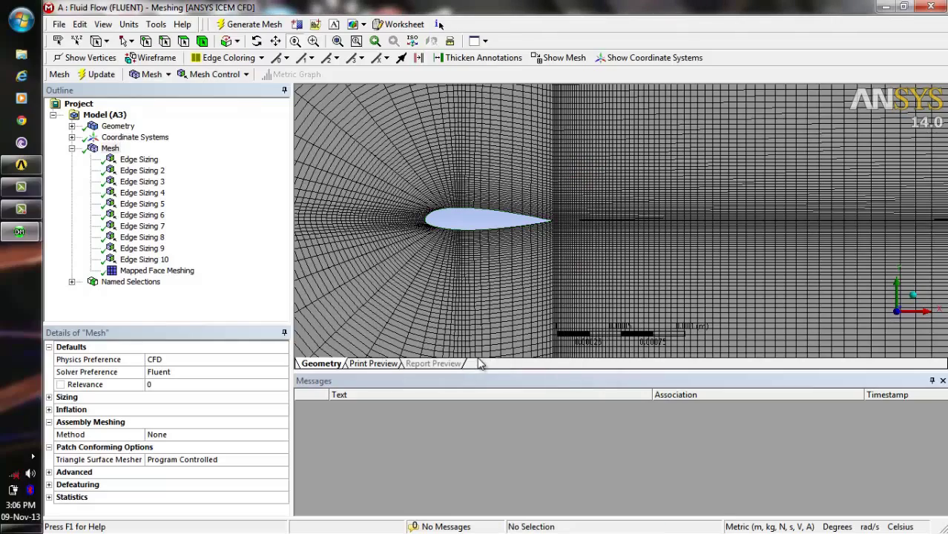
Save the project from the meshing application, switch to the Workbench project window and update the whole project.
{"action": "scroll", "coordinate": [489, 268], "scroll_direction": "down", "scroll_amount": 10}
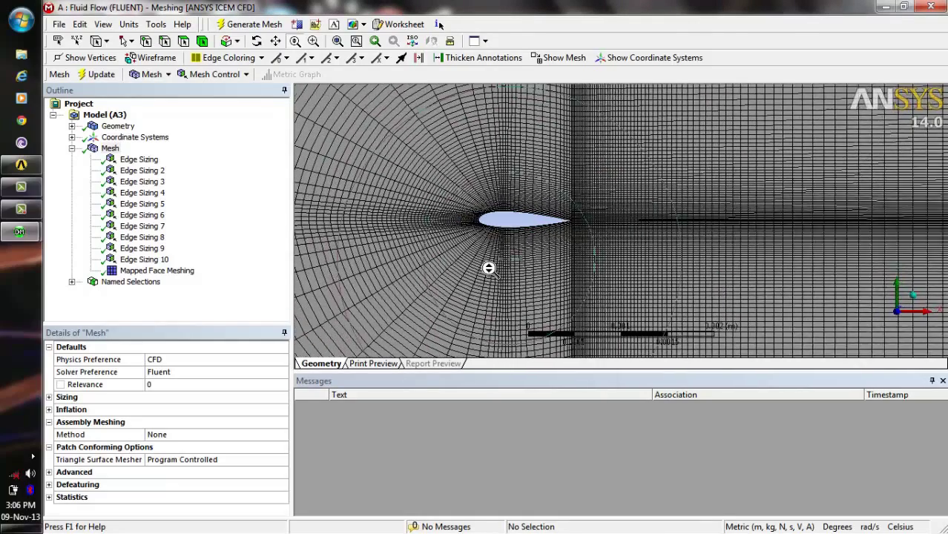
{"action": "scroll", "coordinate": [489, 268], "scroll_direction": "down", "scroll_amount": 5}
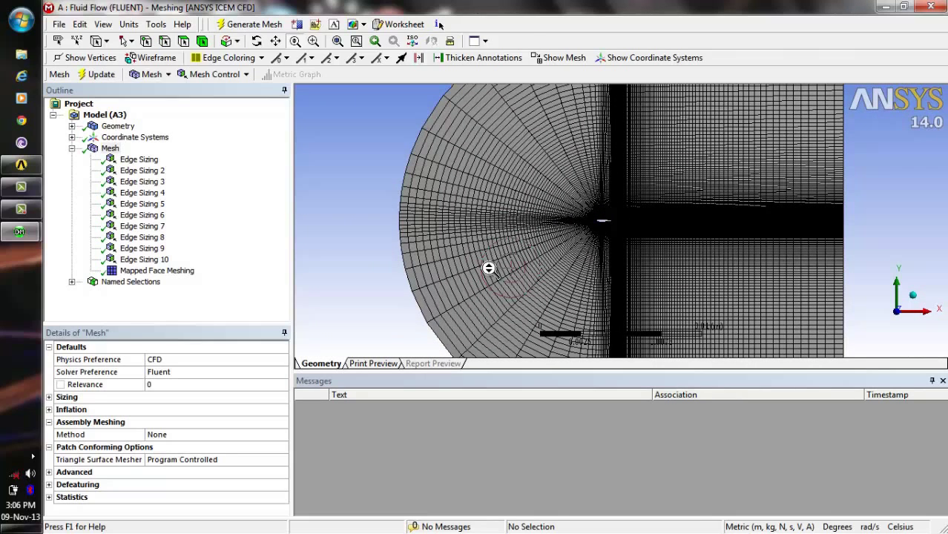
{"action": "left_click", "coordinate": [337, 41]}
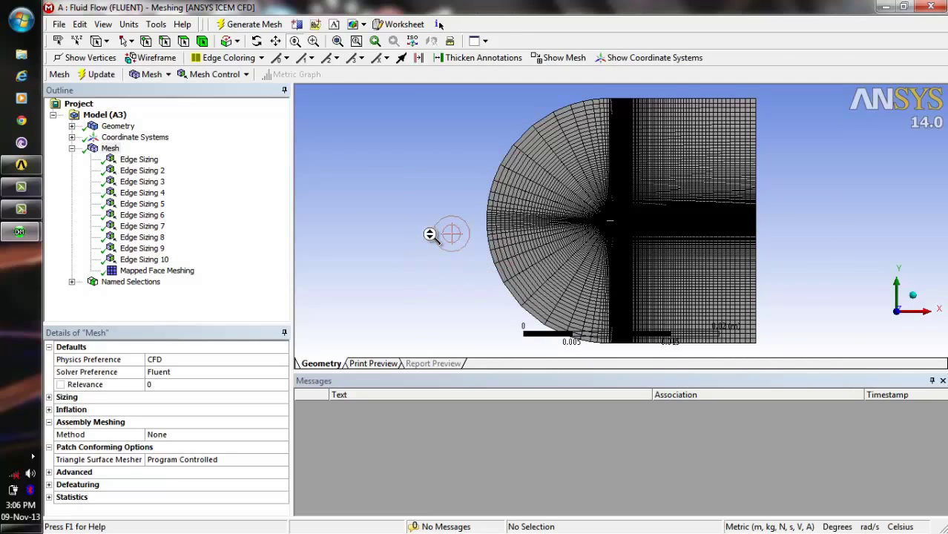
{"action": "left_click", "coordinate": [59, 24]}
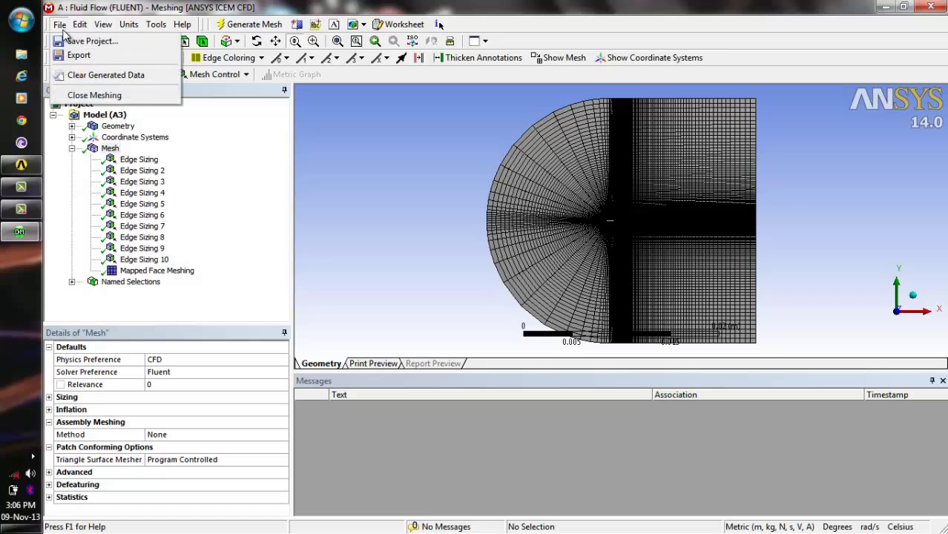
{"action": "left_click", "coordinate": [70, 38]}
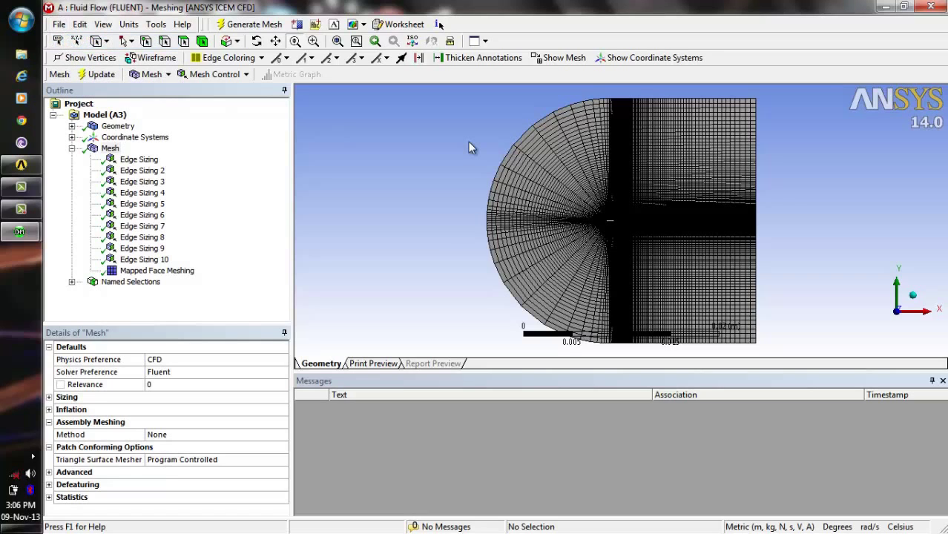
{"action": "left_click", "coordinate": [885, 11]}
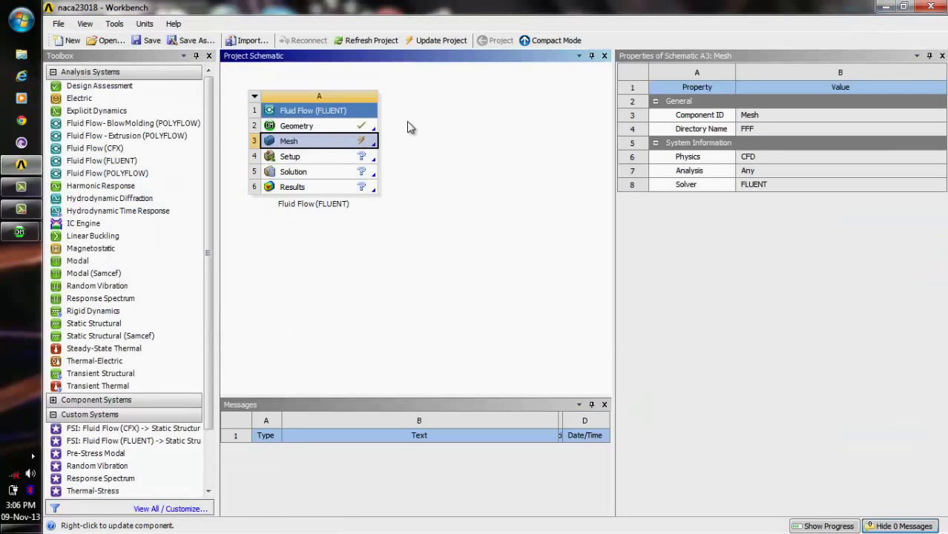
{"action": "left_click", "coordinate": [427, 39]}
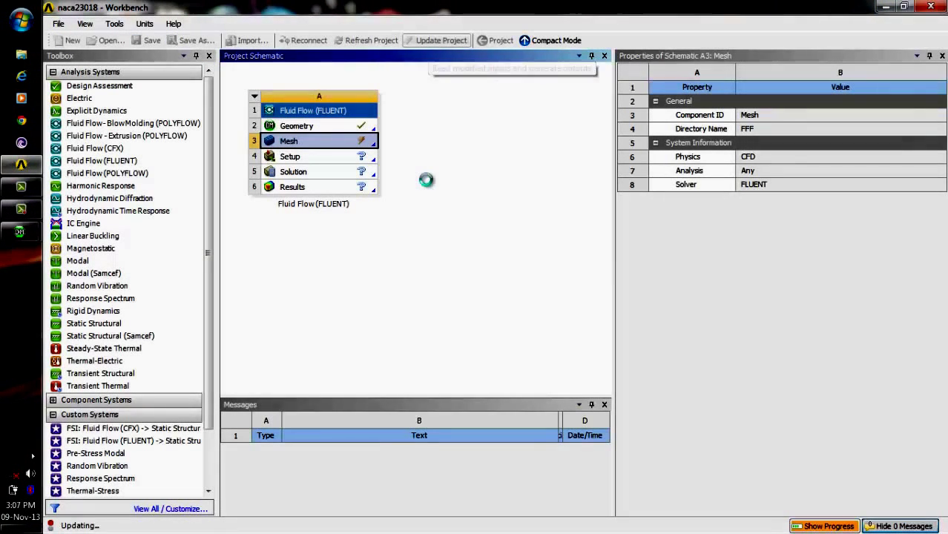